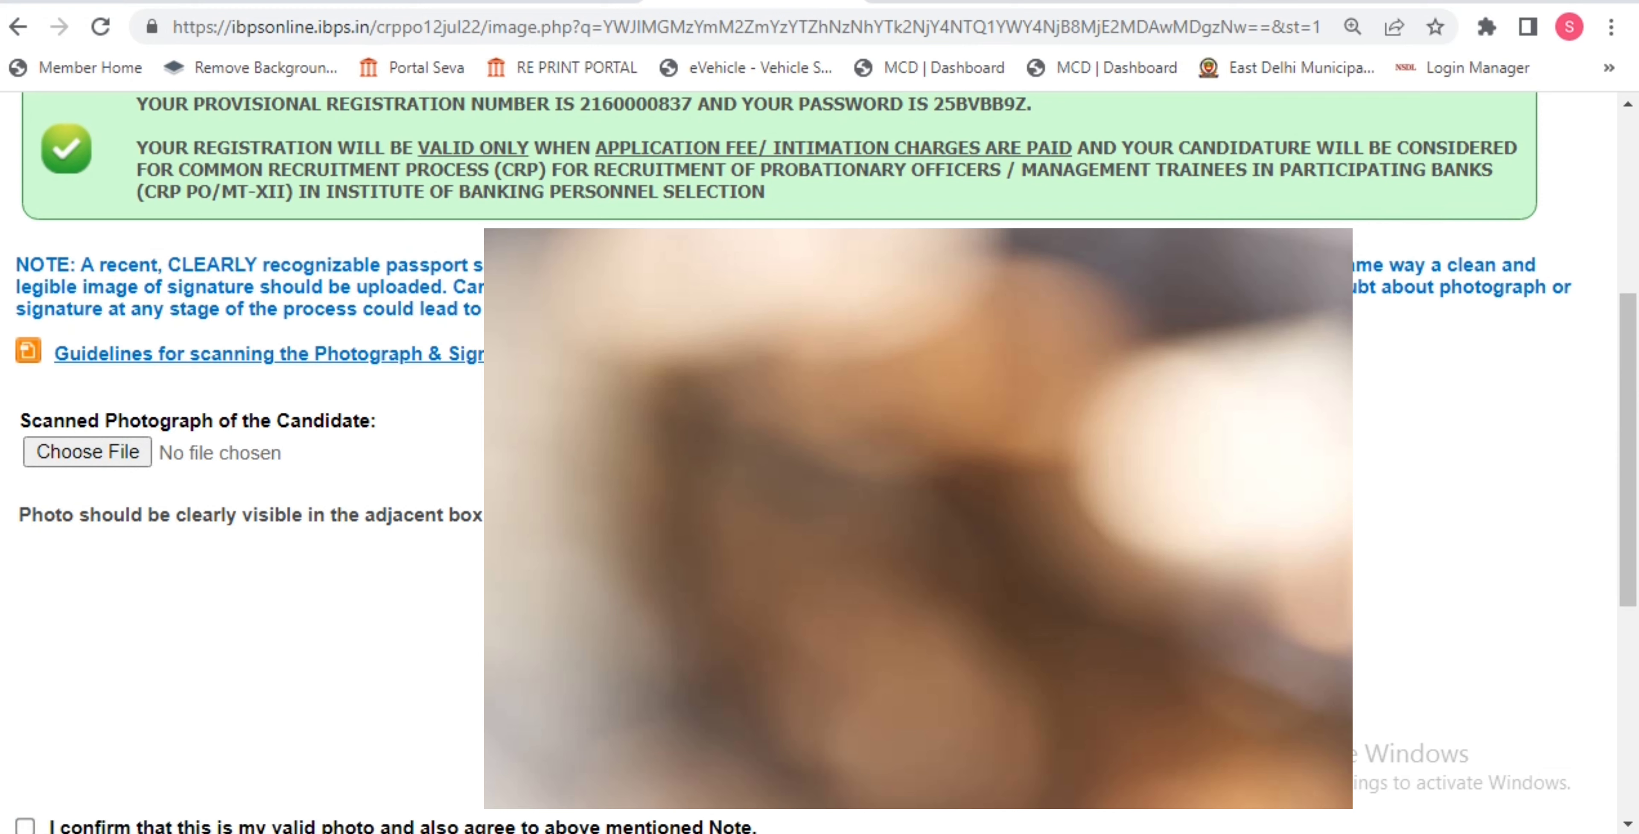
# Upload SIGNSIGN as the candidate's scanned signature, then confirm it as valid and continue to the application details.
pyautogui.scroll(-6, 977, 433)
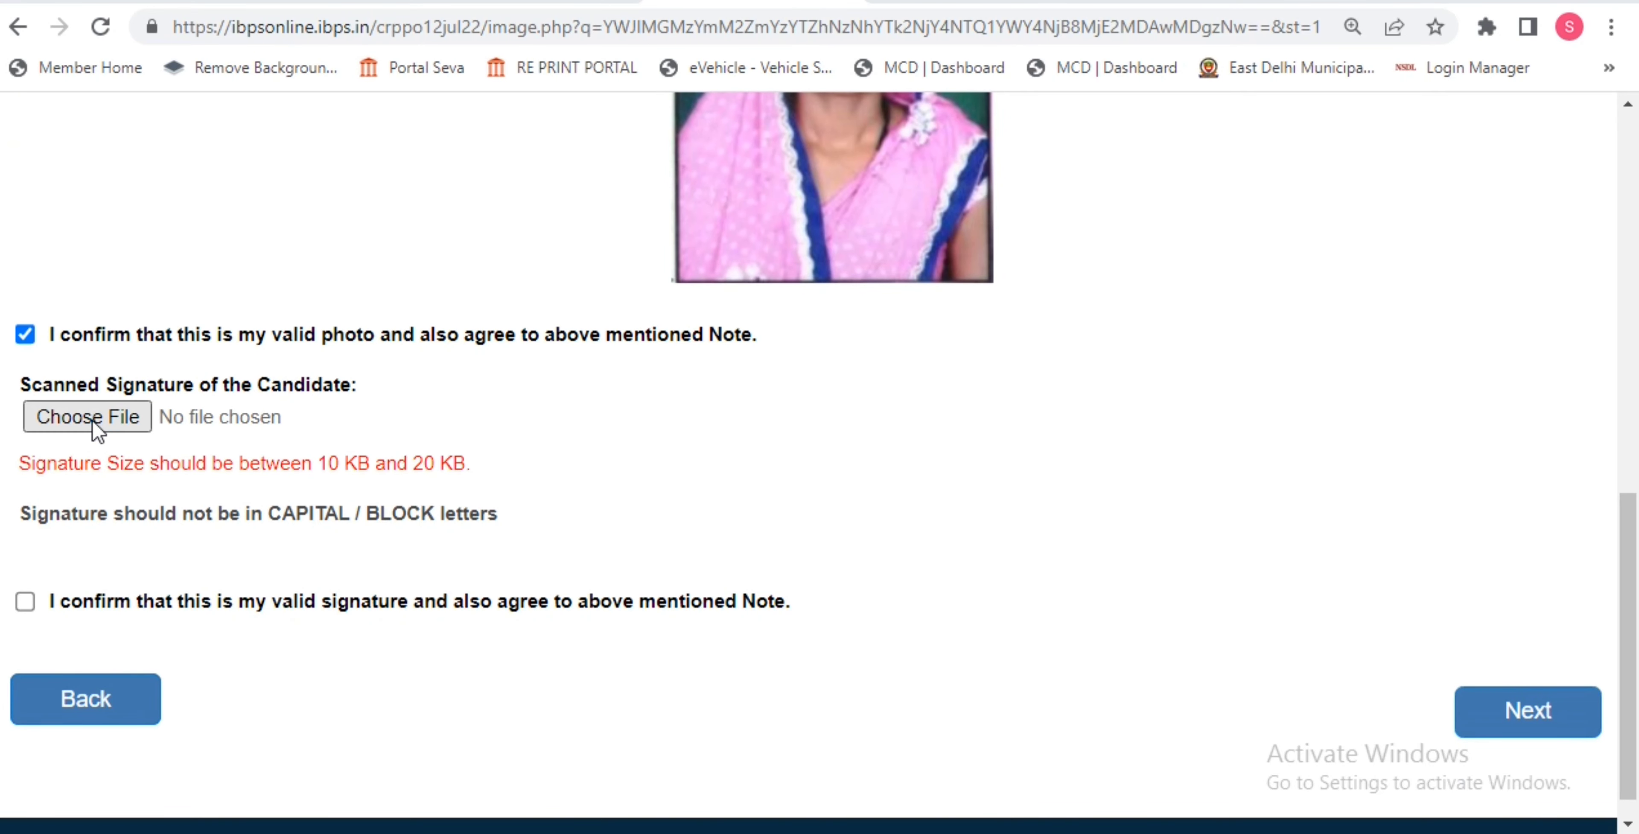
pyautogui.click(92, 421)
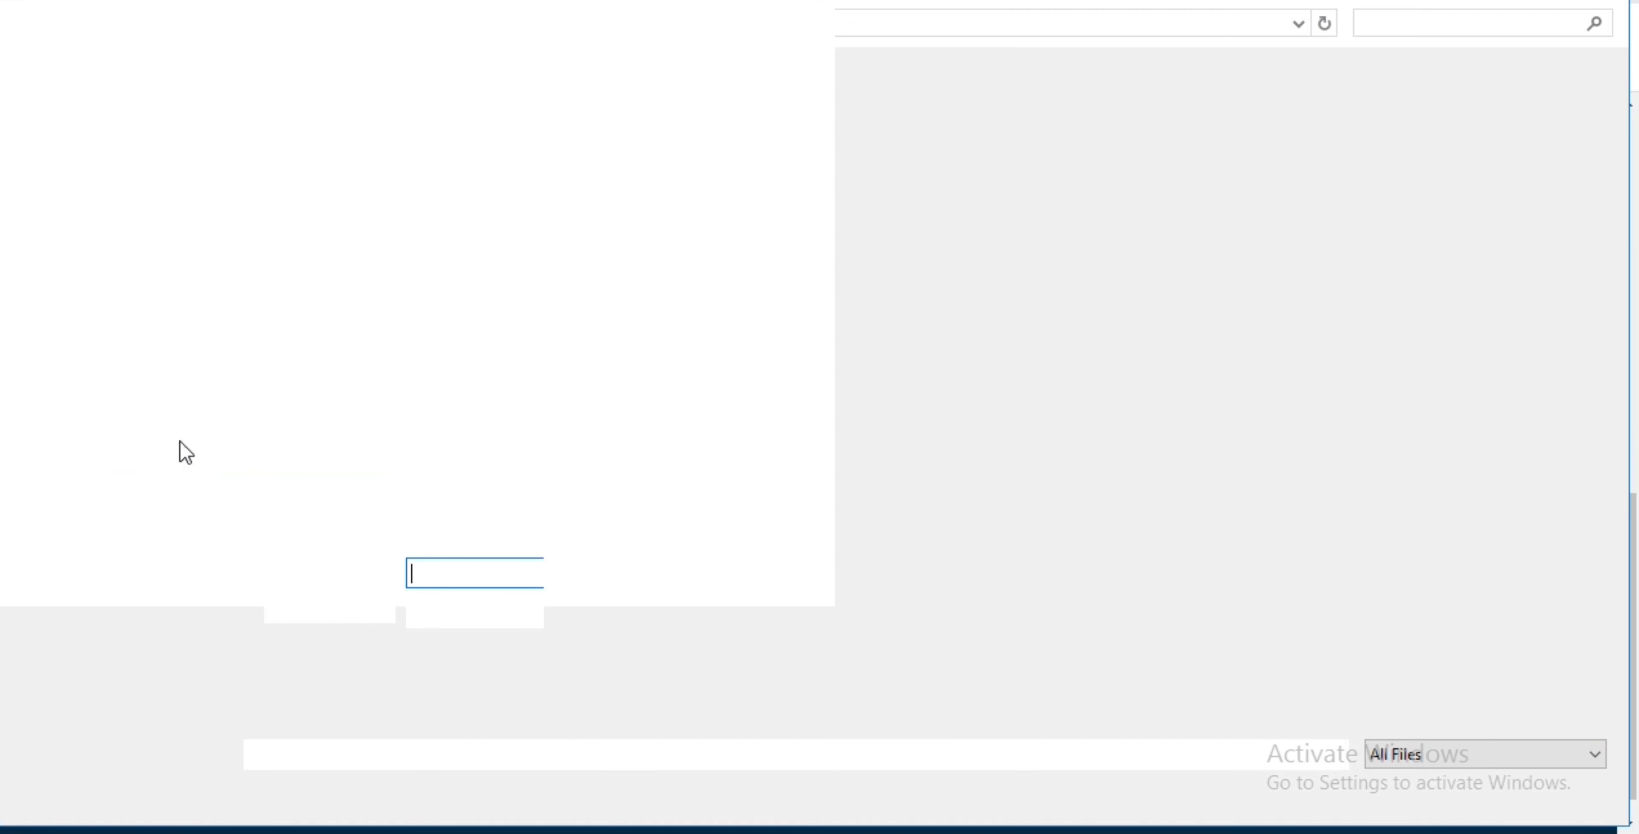
pyautogui.scroll(-5, 1209, 465)
pyautogui.click(999, 669)
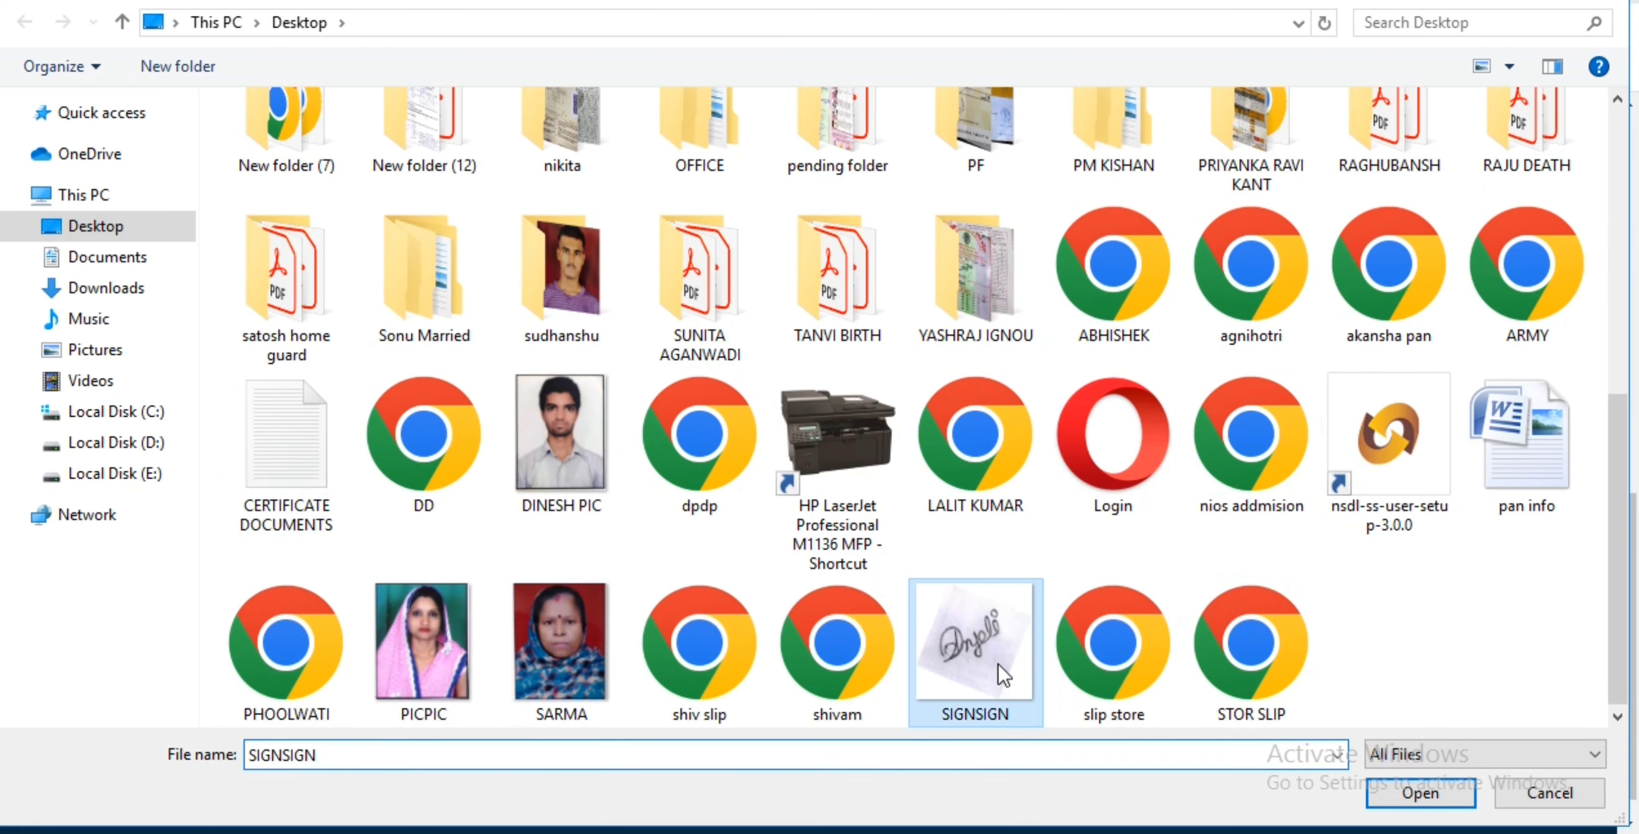
pyautogui.click(1412, 796)
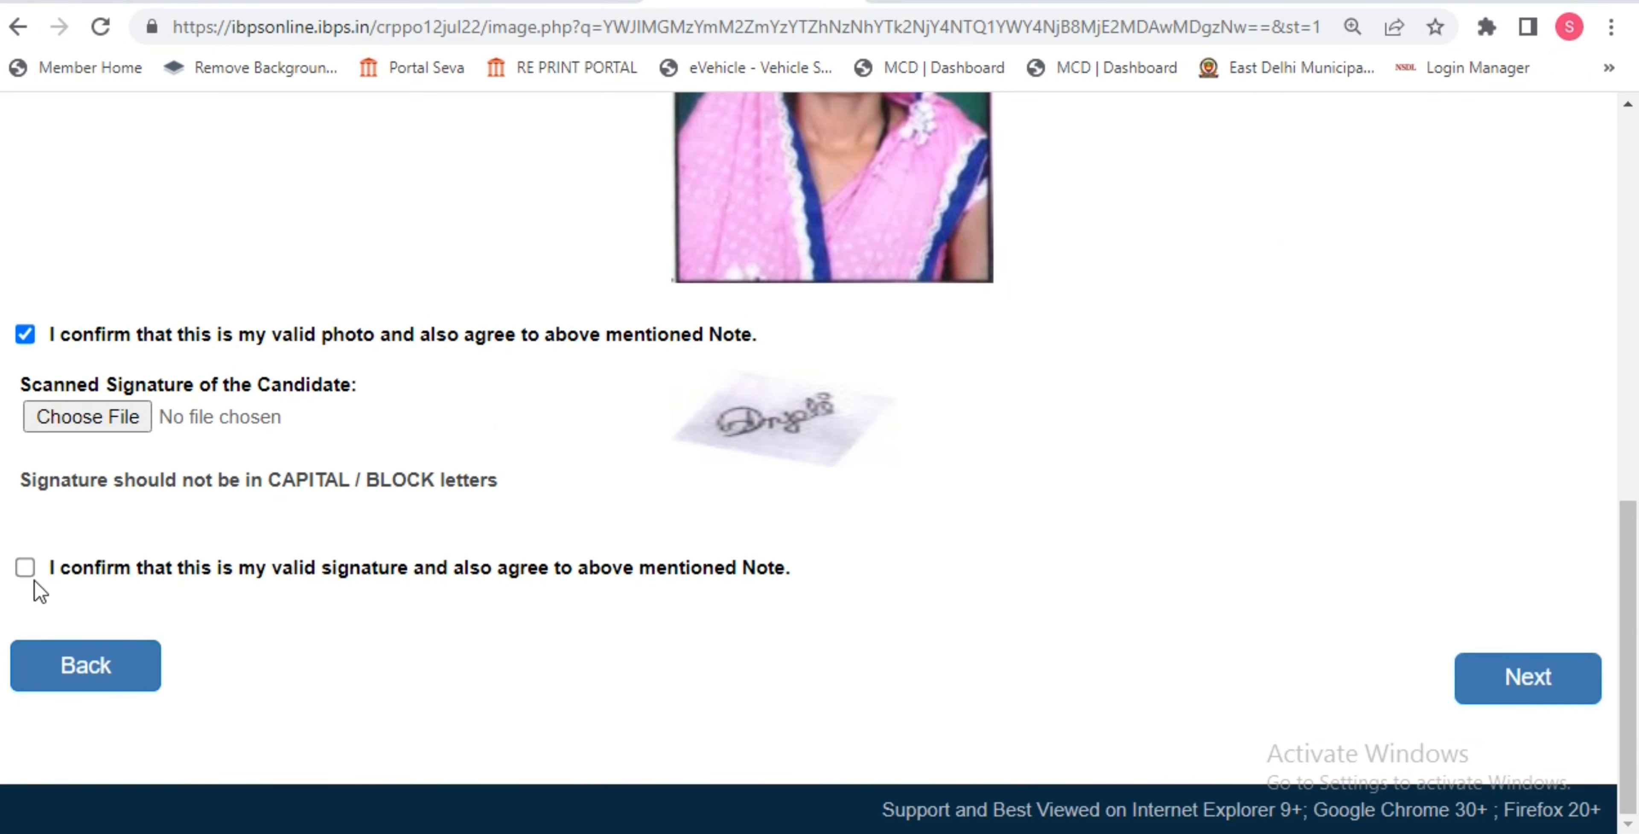
pyautogui.click(25, 568)
pyautogui.click(1502, 680)
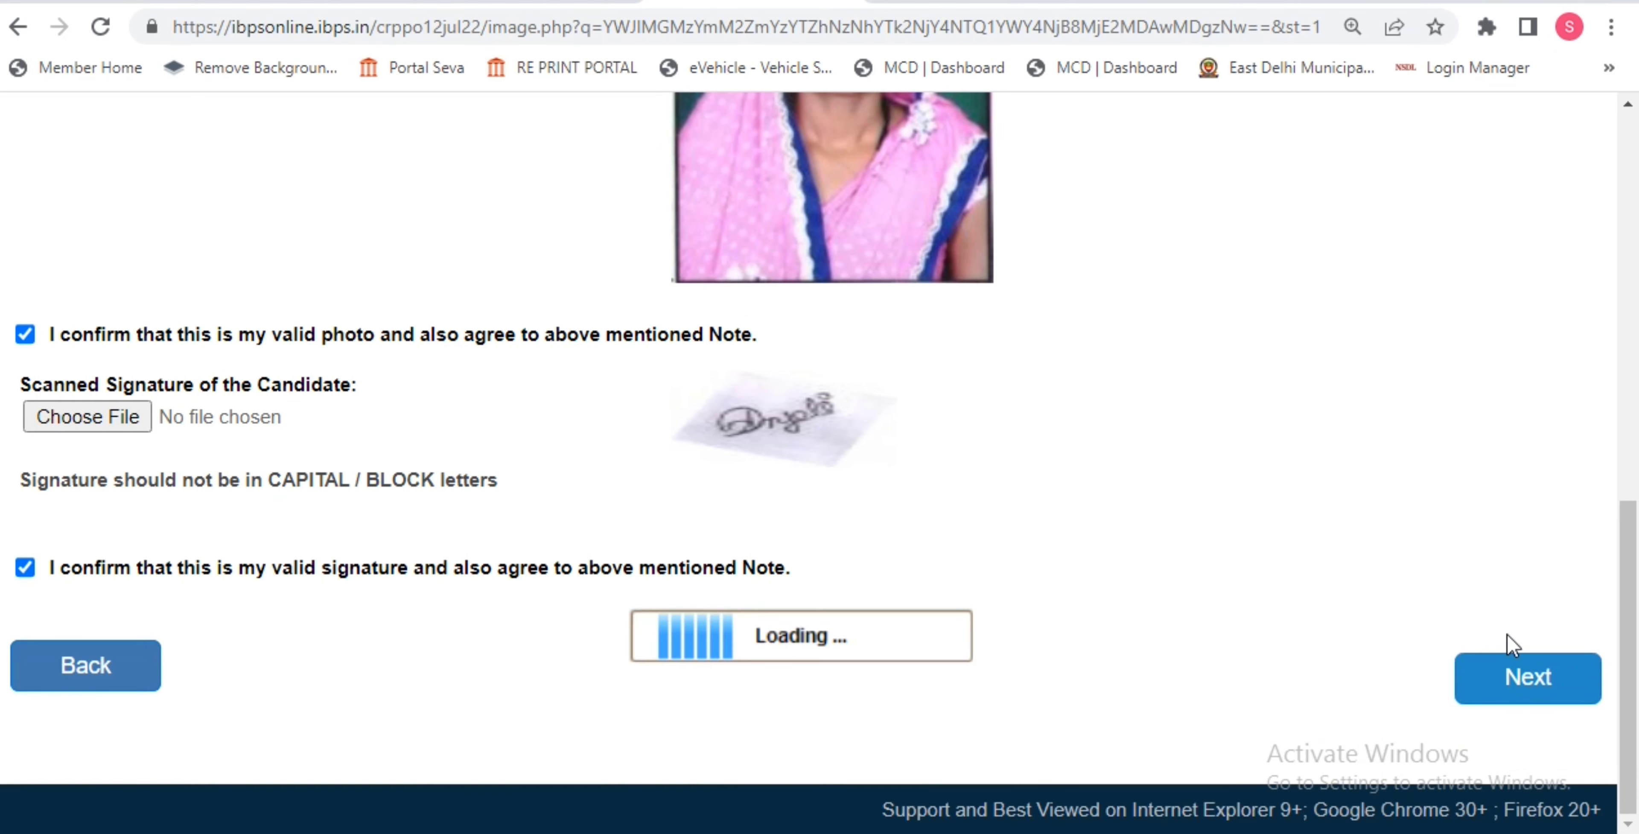
pyautogui.scroll(-5, 1215, 553)
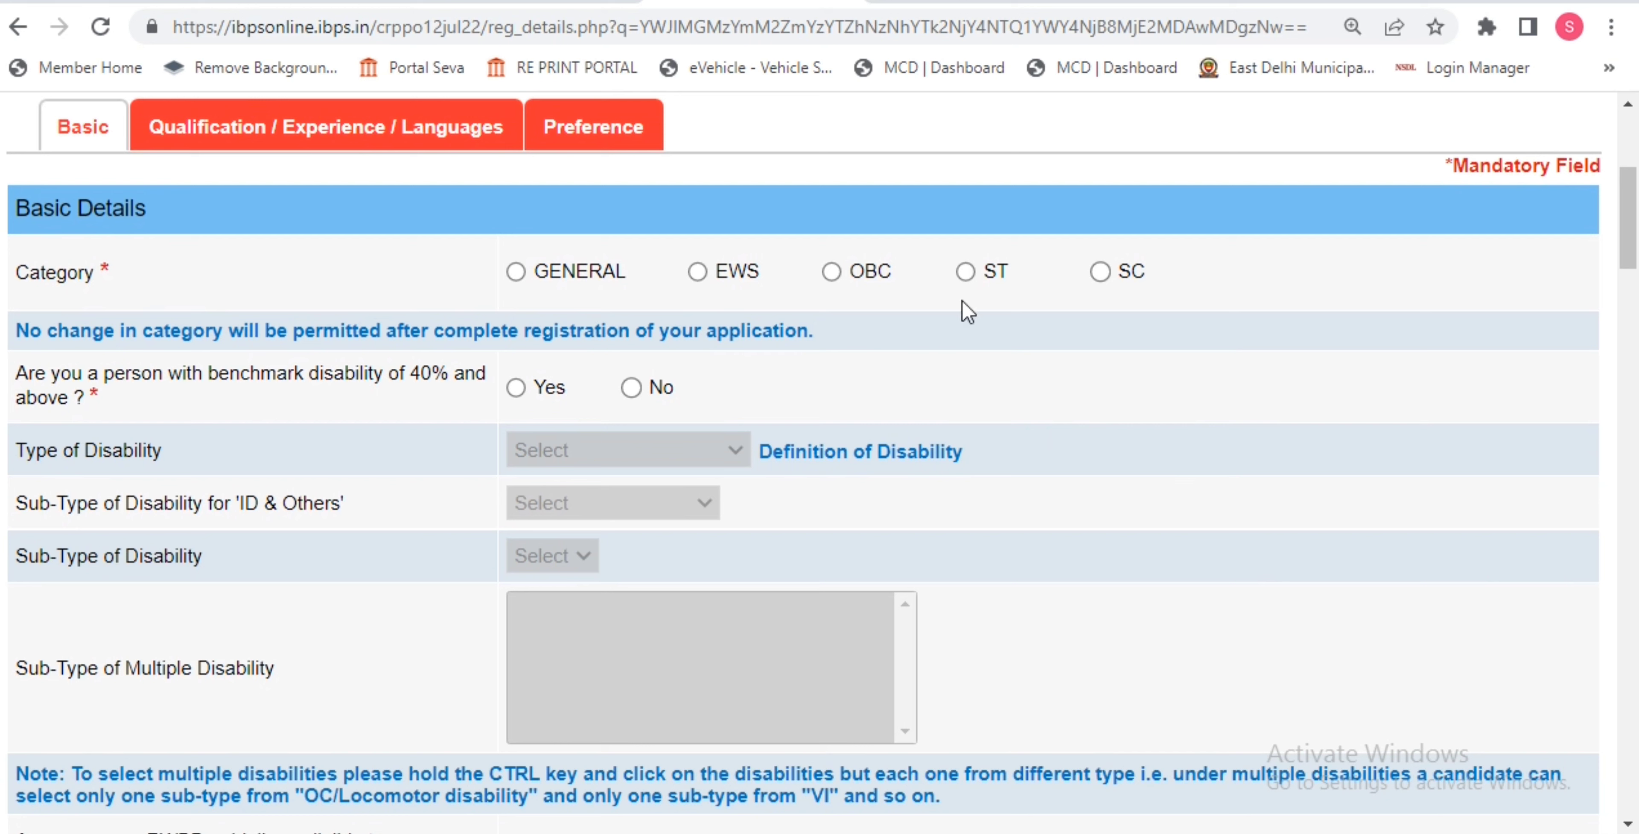
pyautogui.click(698, 273)
pyautogui.click(1047, 390)
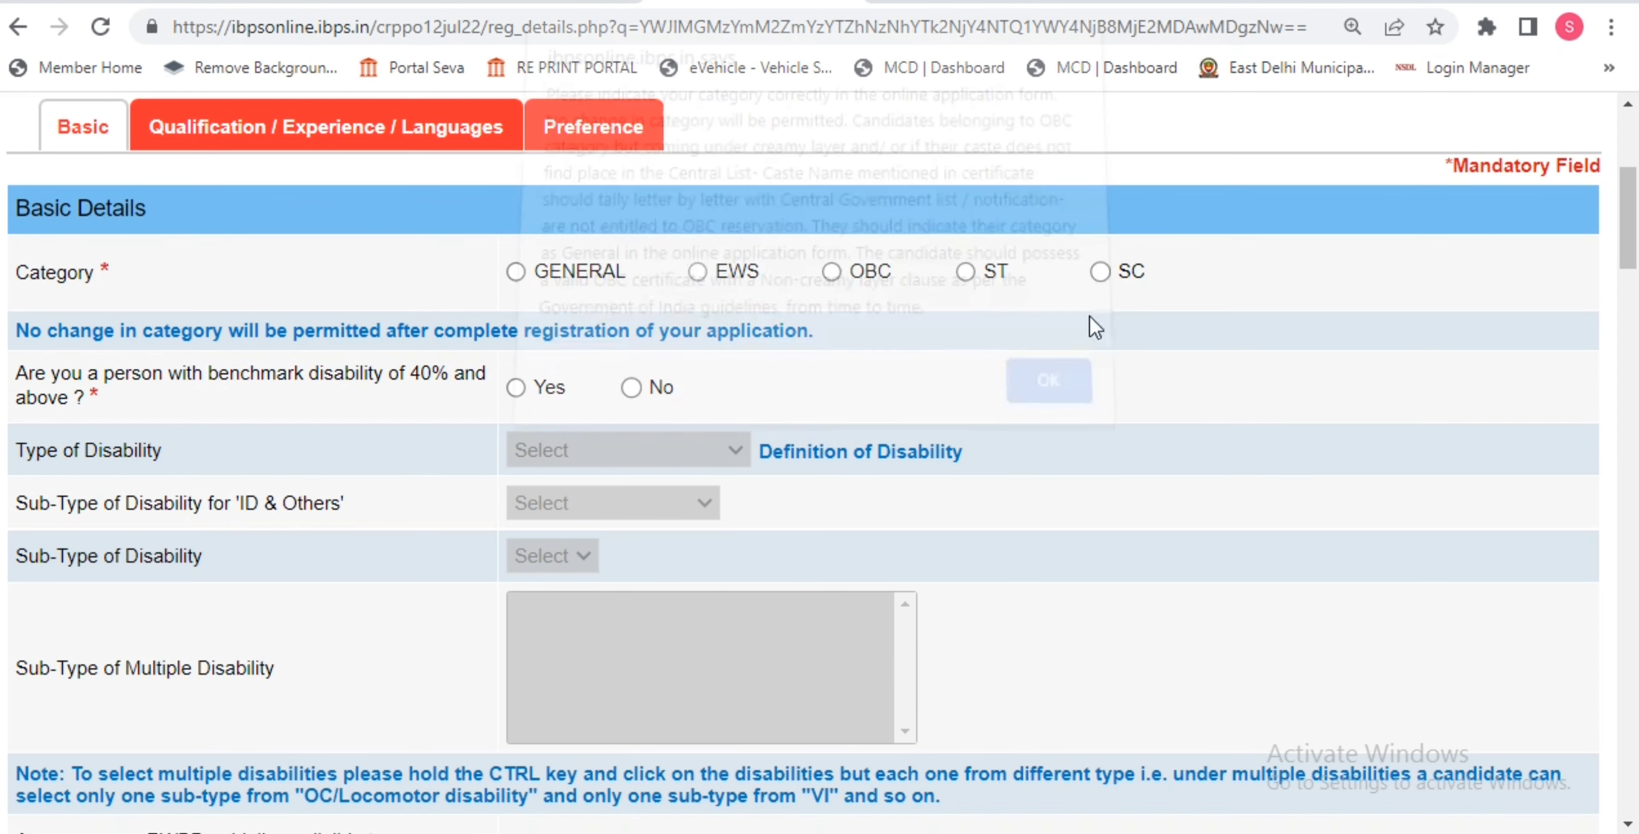
pyautogui.click(515, 272)
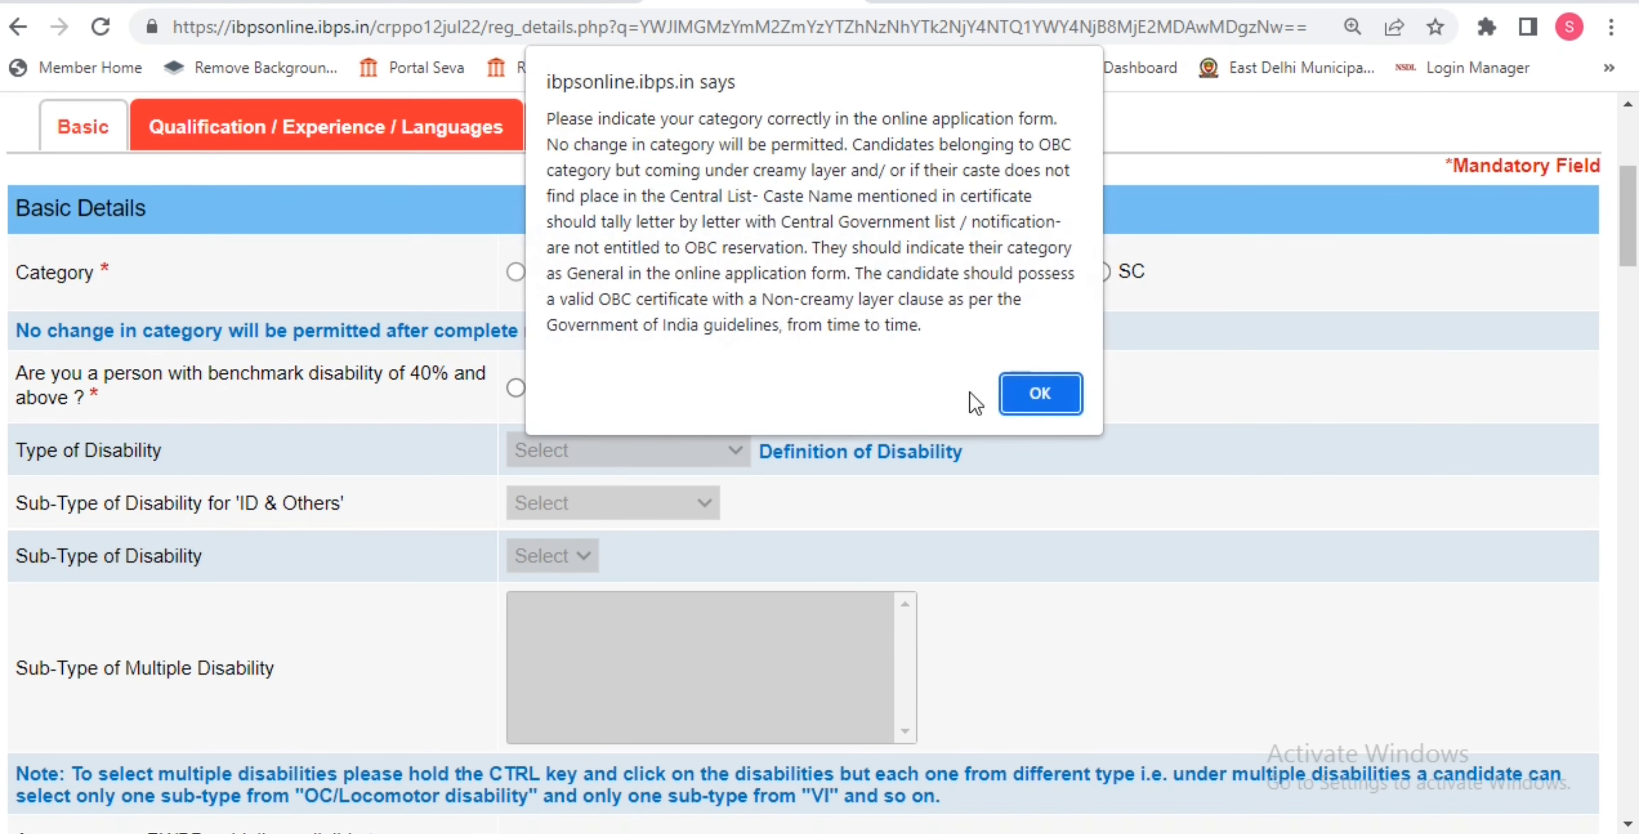
pyautogui.click(1053, 400)
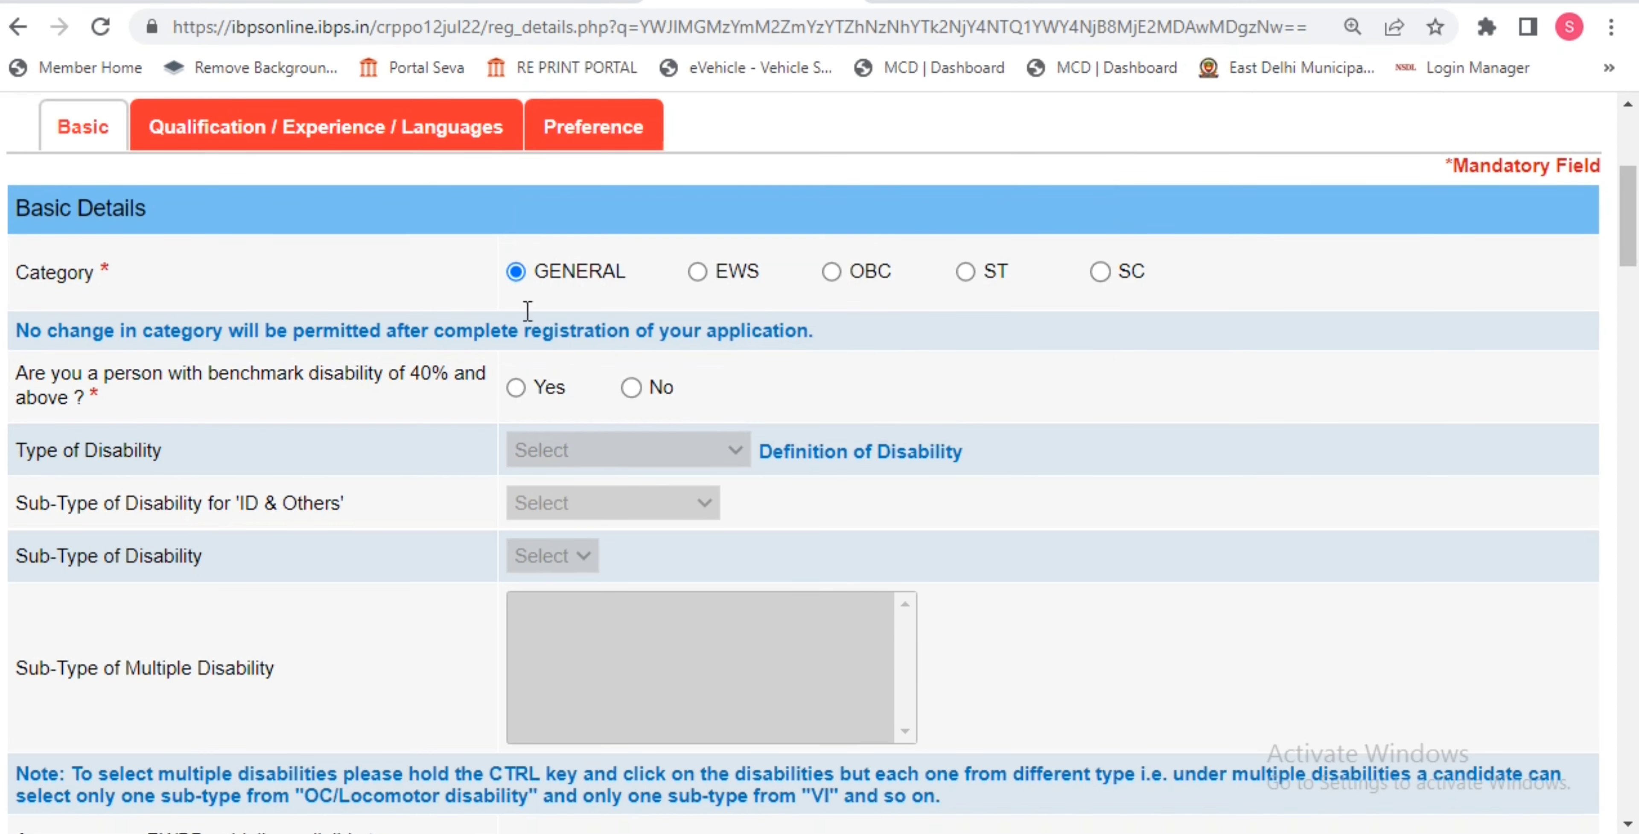
# Set the candidate's category to SC and answer No to the benchmark disability question.
pyautogui.click(1101, 271)
pyautogui.click(1049, 398)
pyautogui.scroll(-2, 1070, 324)
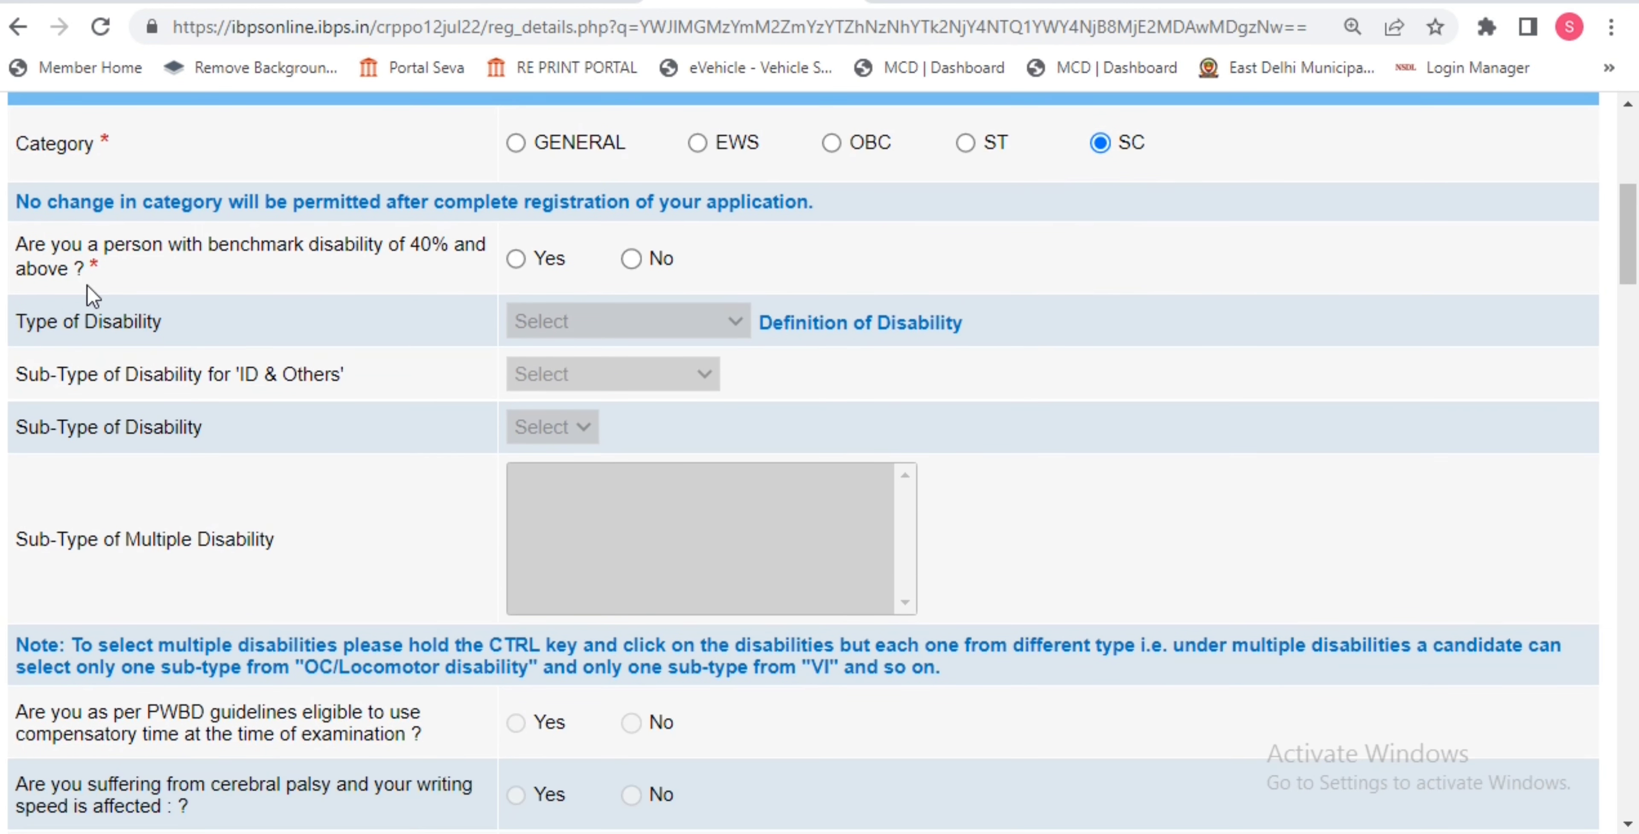
pyautogui.click(625, 264)
# Answer No to being a family member of 1984 riot victims and No to being an Ex-Serviceman.
pyautogui.scroll(-4, 1124, 424)
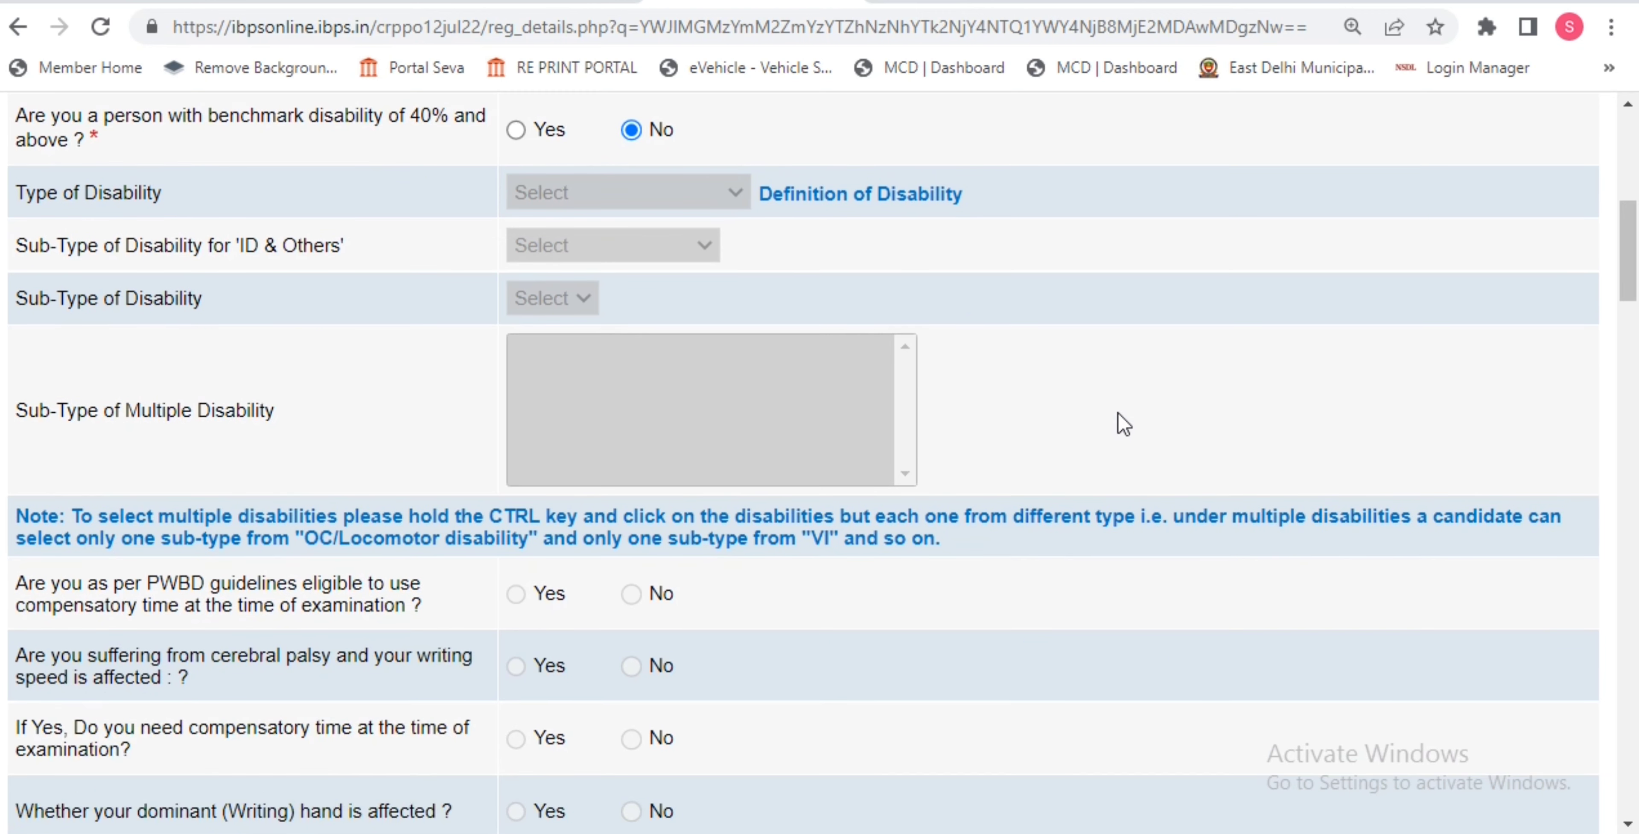
pyautogui.scroll(-4, 1123, 423)
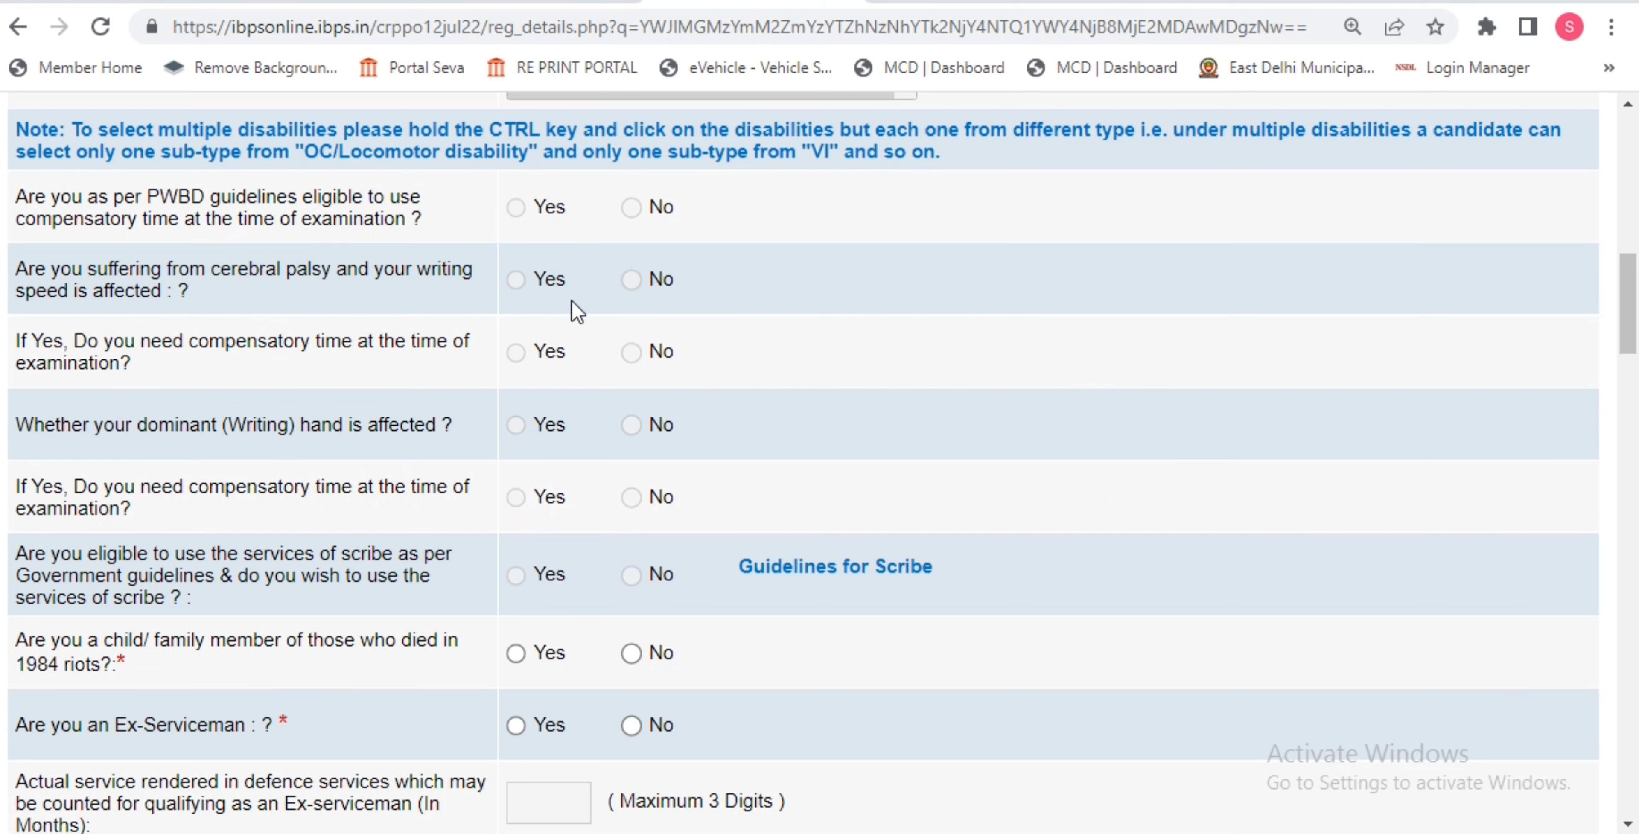
pyautogui.scroll(-2, 796, 319)
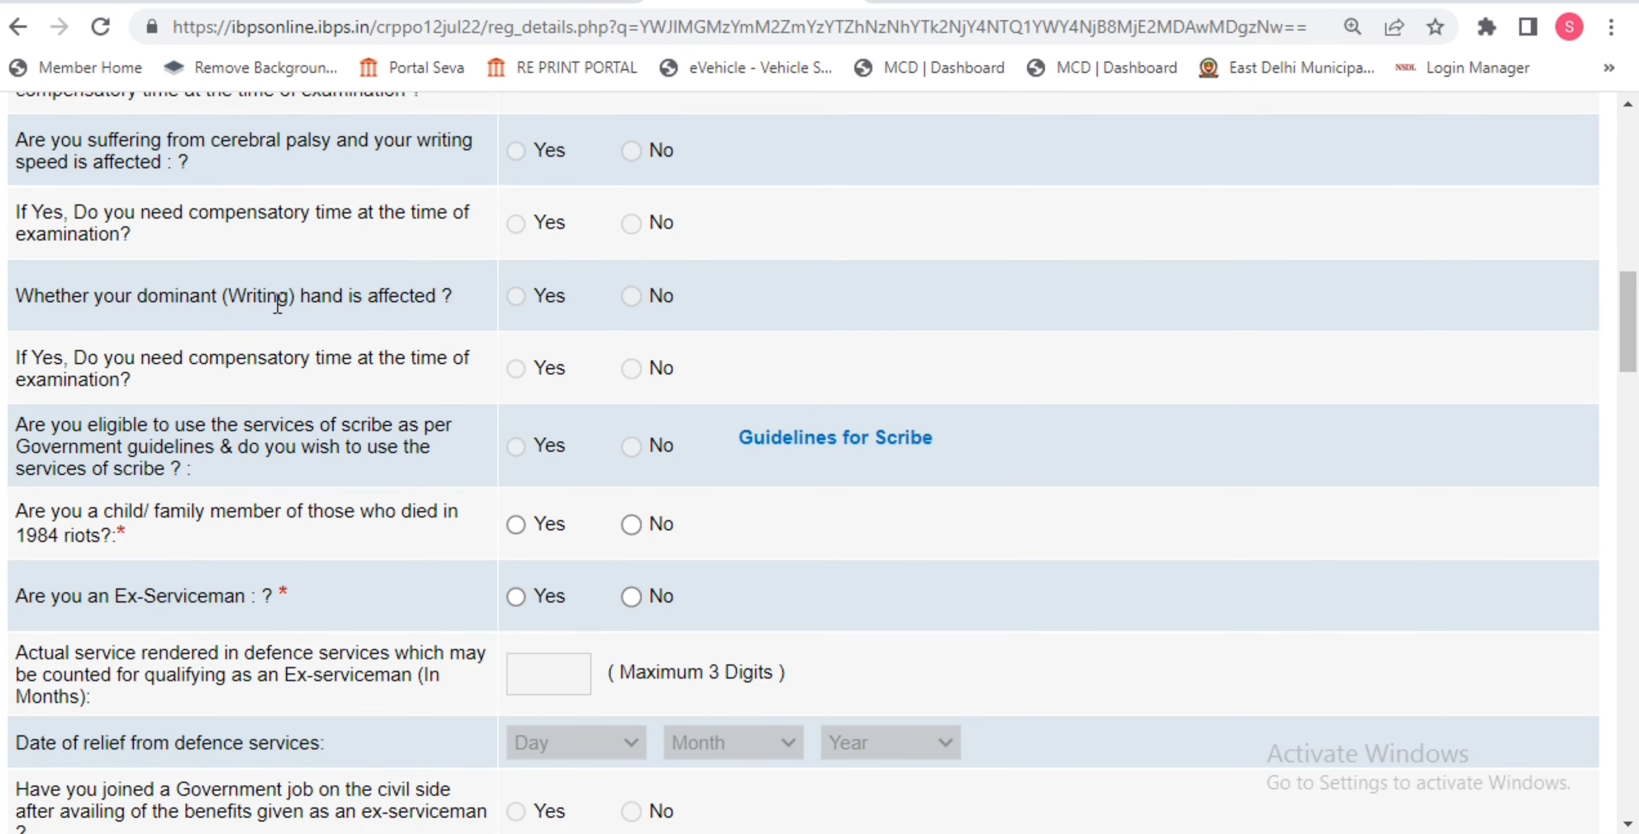
pyautogui.scroll(-2, 706, 264)
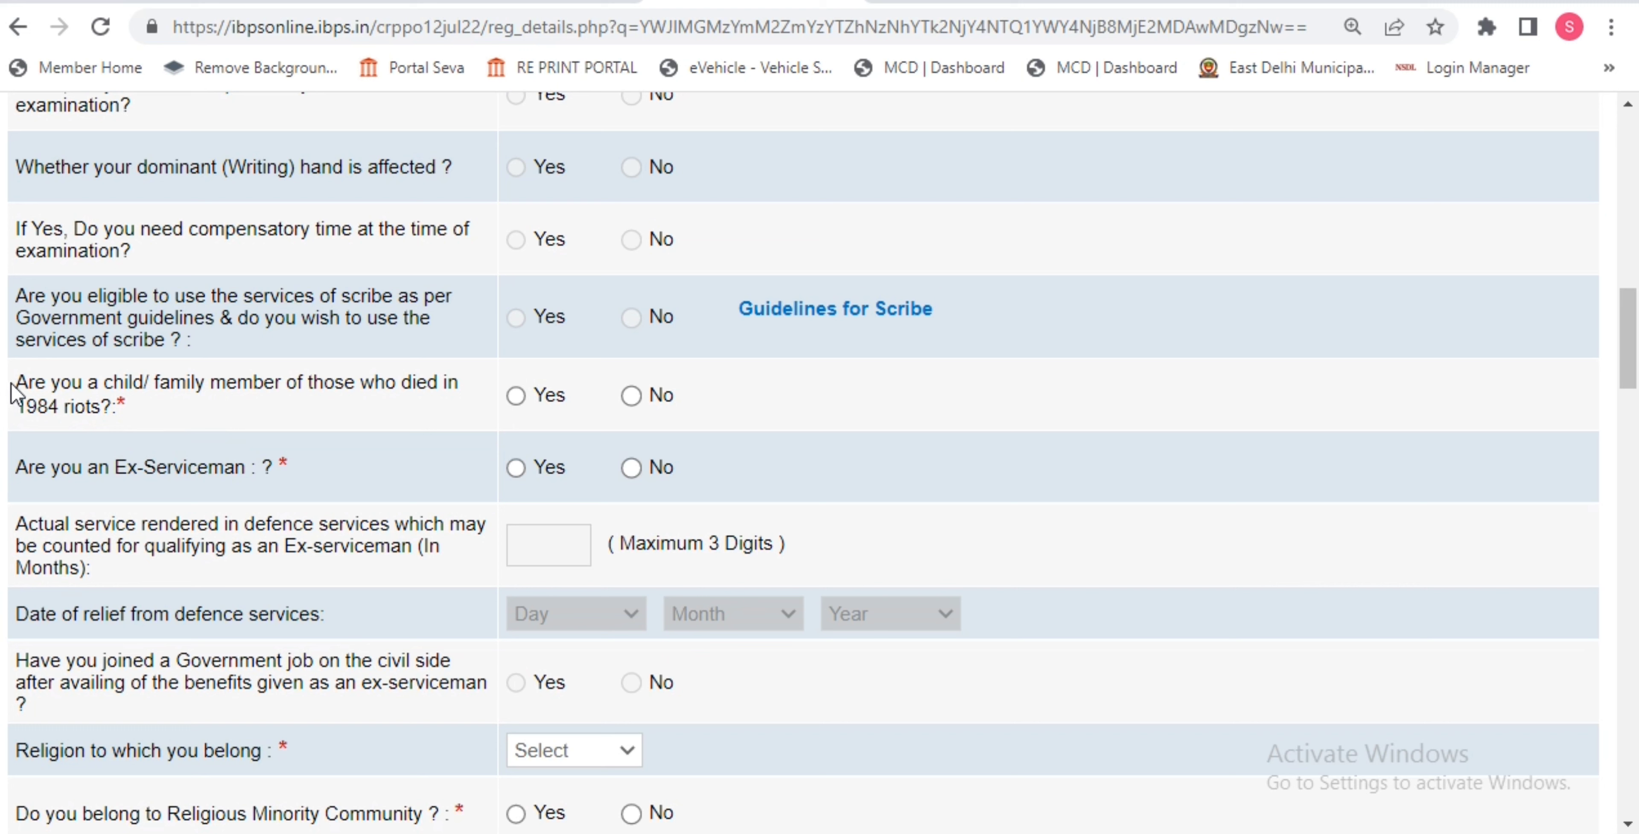
pyautogui.click(640, 404)
pyautogui.click(633, 472)
# Set the religion to Hindu and answer No to both the religious minority and government or public sector service questions.
pyautogui.scroll(-2, 648, 382)
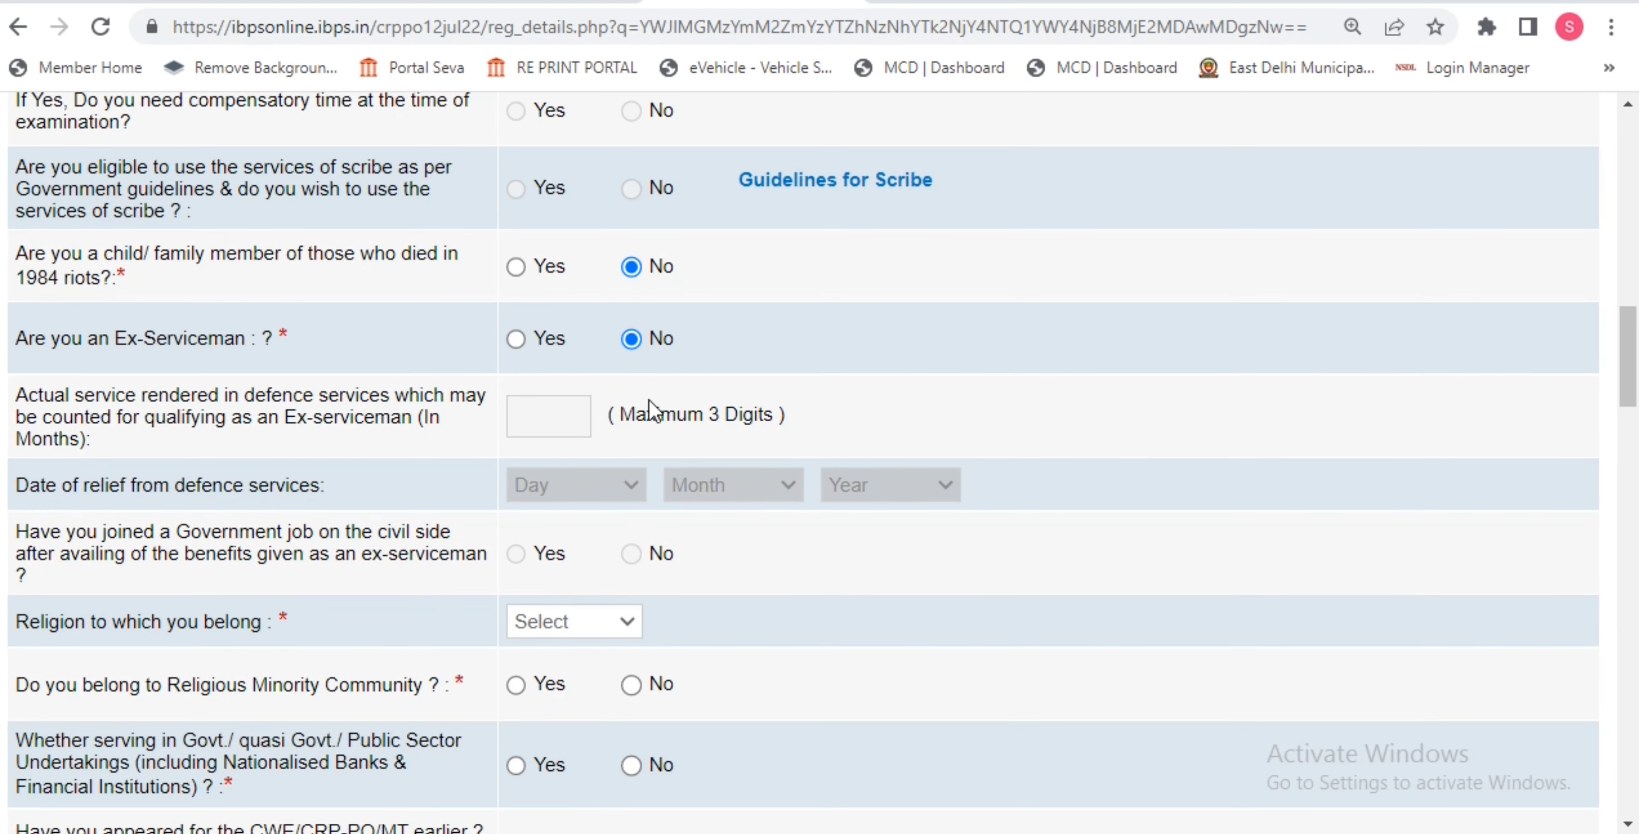
pyautogui.scroll(-2, 643, 388)
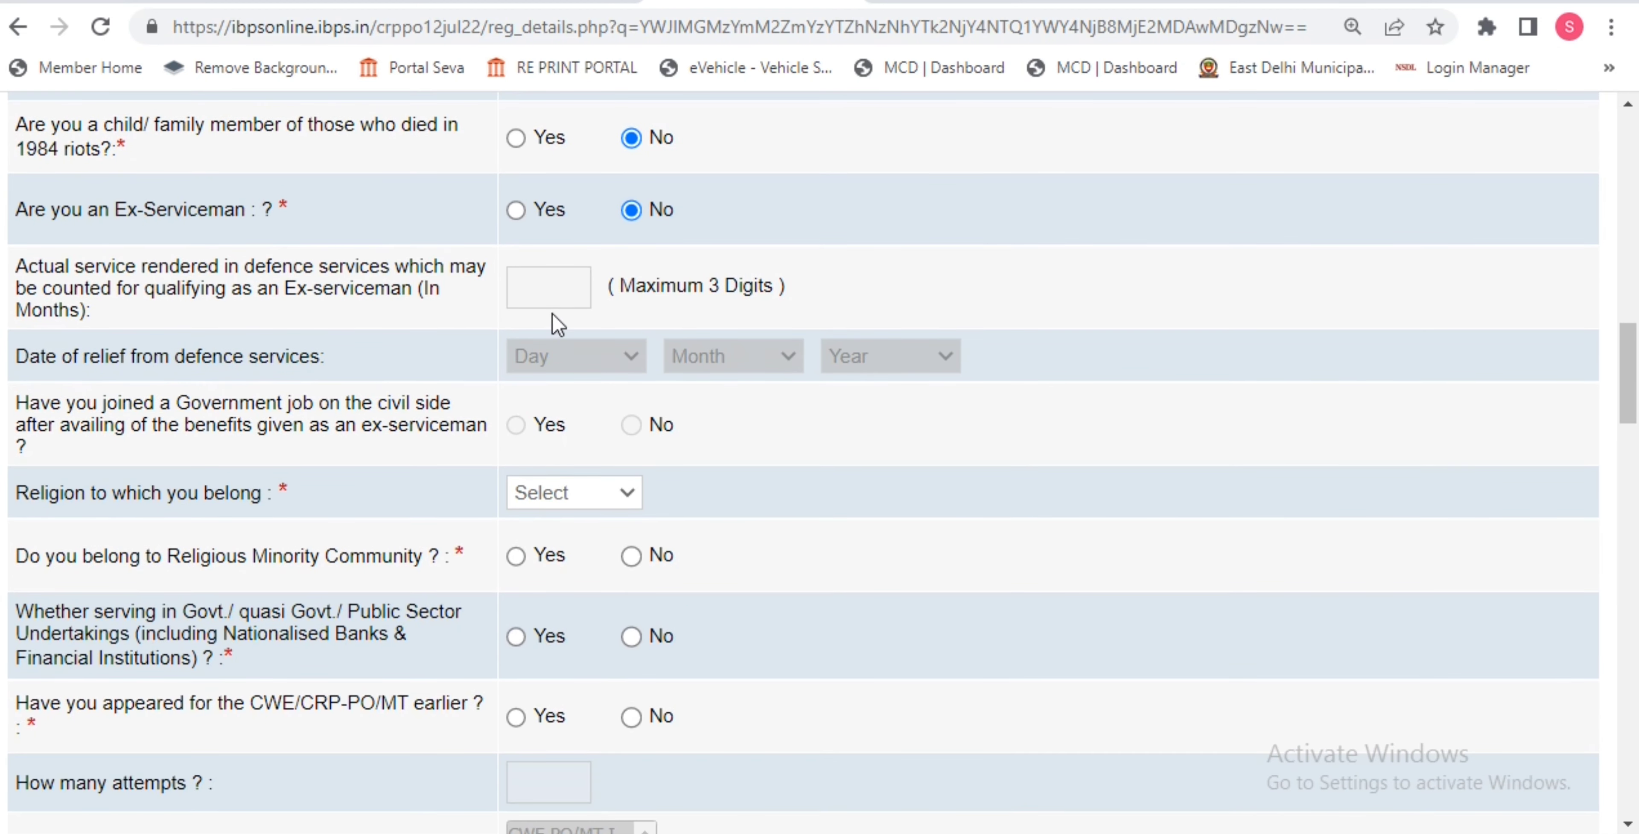
pyautogui.click(554, 293)
pyautogui.scroll(-2, 896, 283)
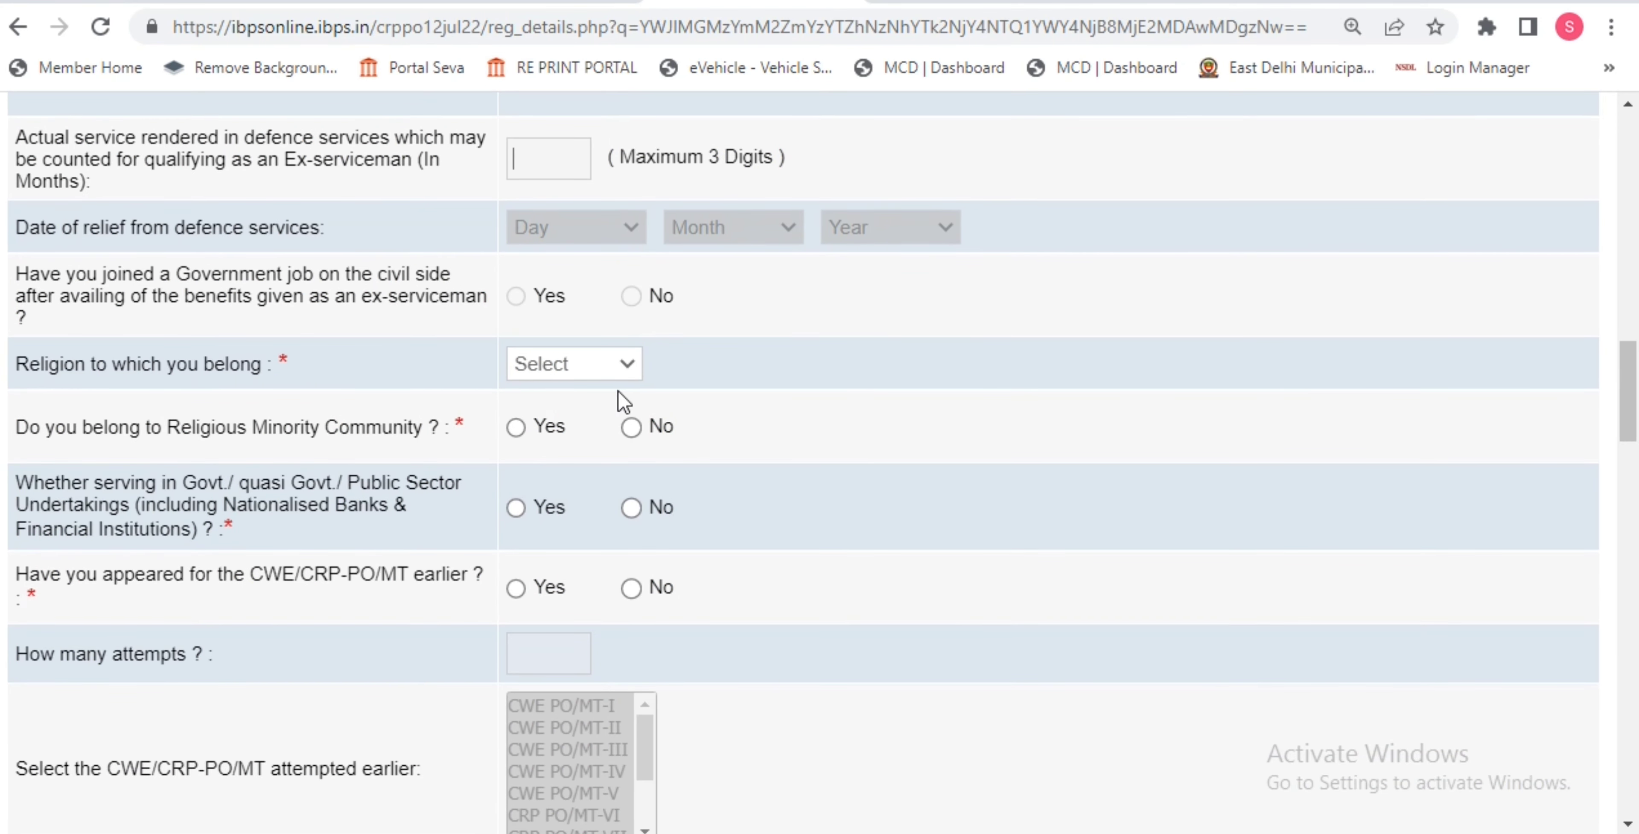
pyautogui.click(621, 374)
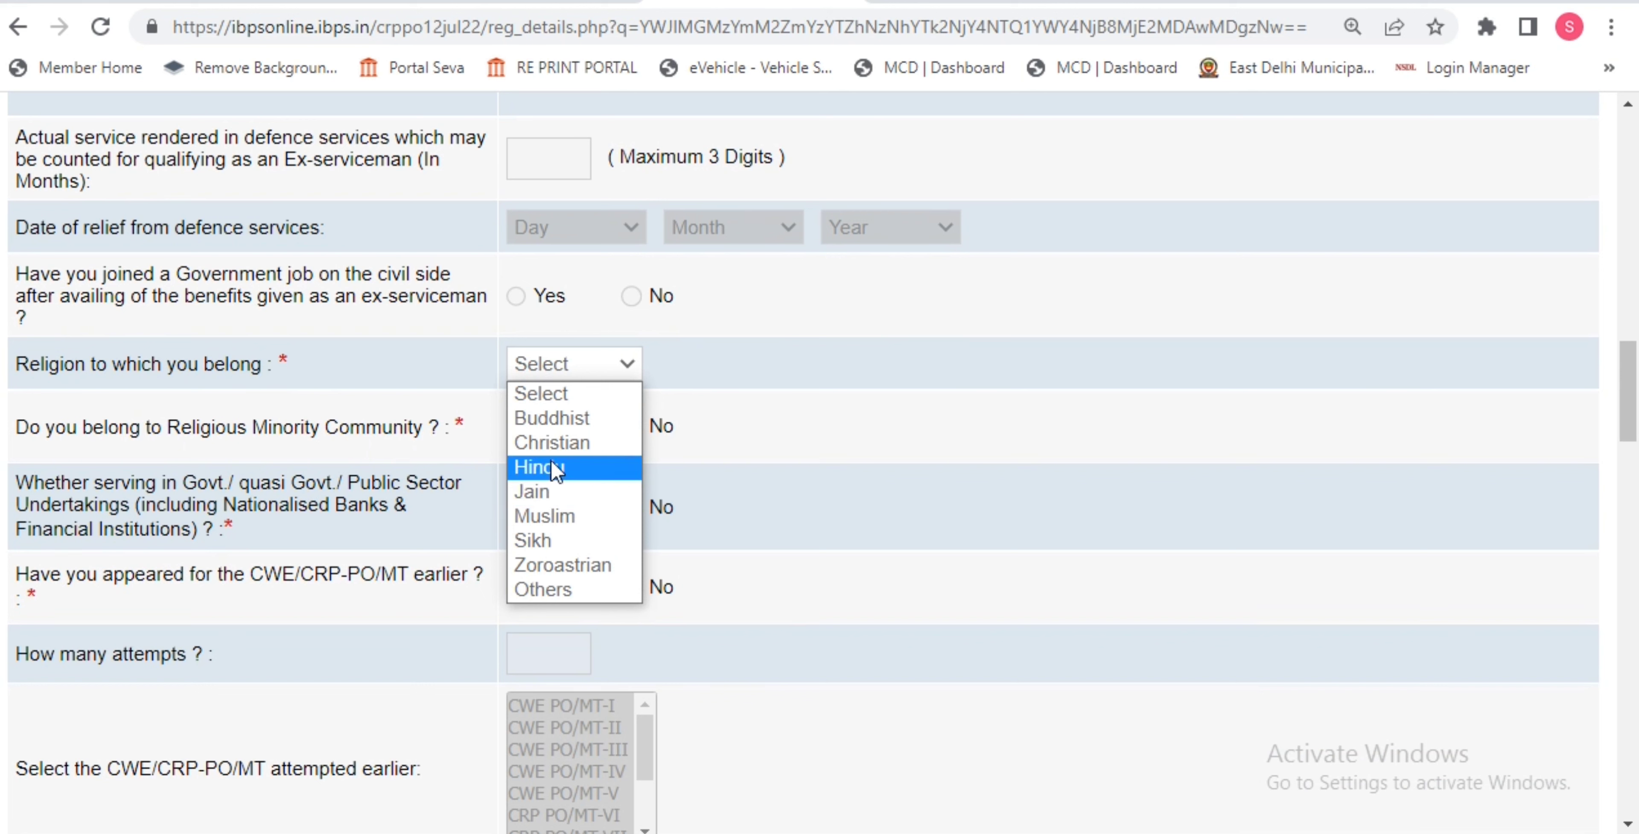
pyautogui.click(557, 473)
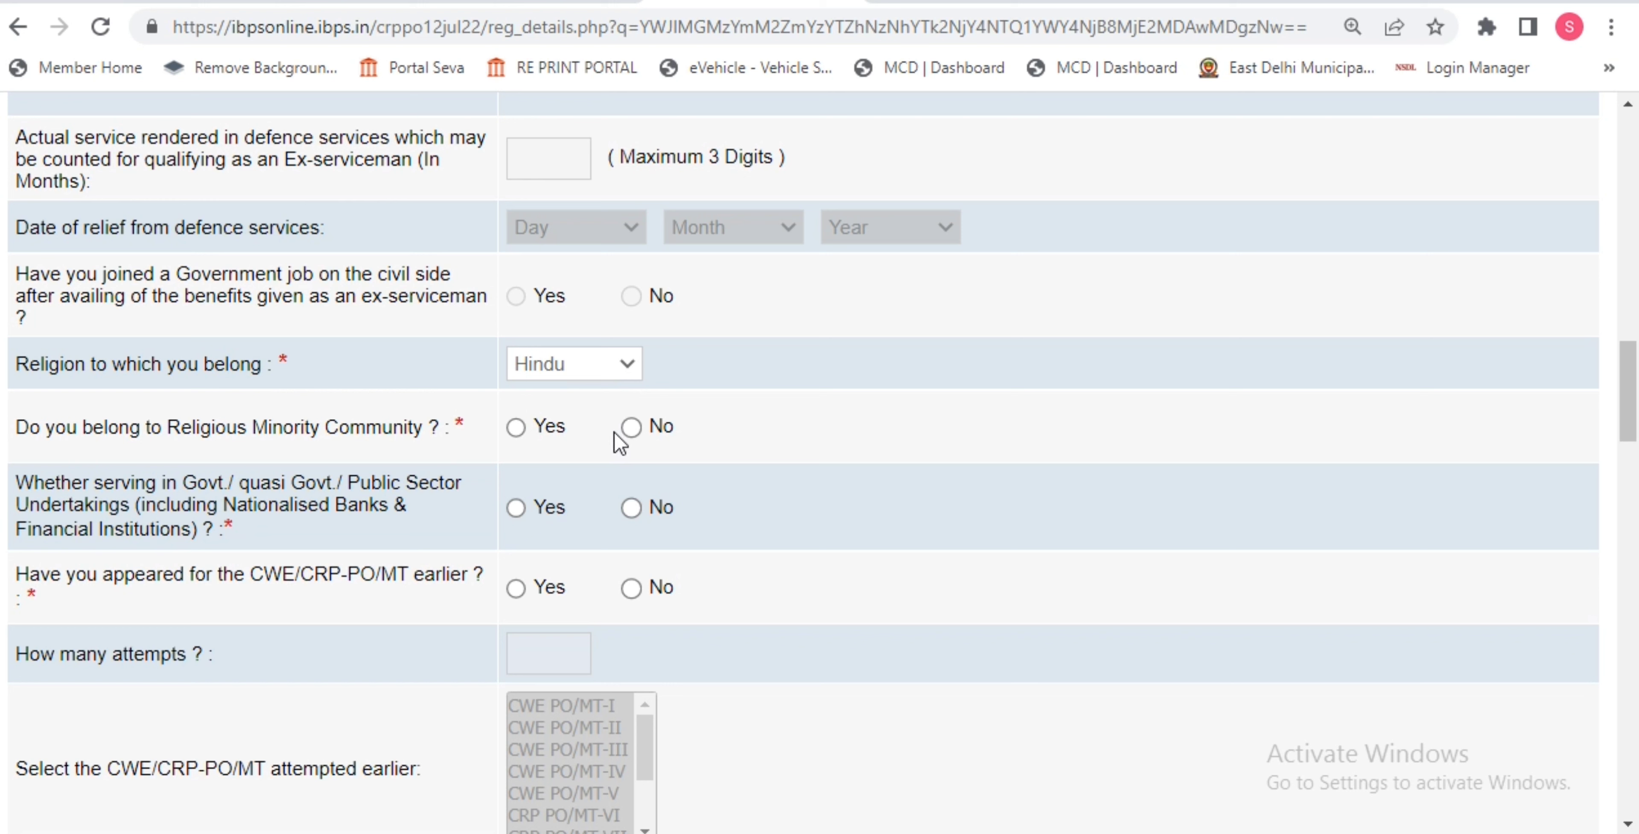
pyautogui.click(631, 427)
pyautogui.click(560, 363)
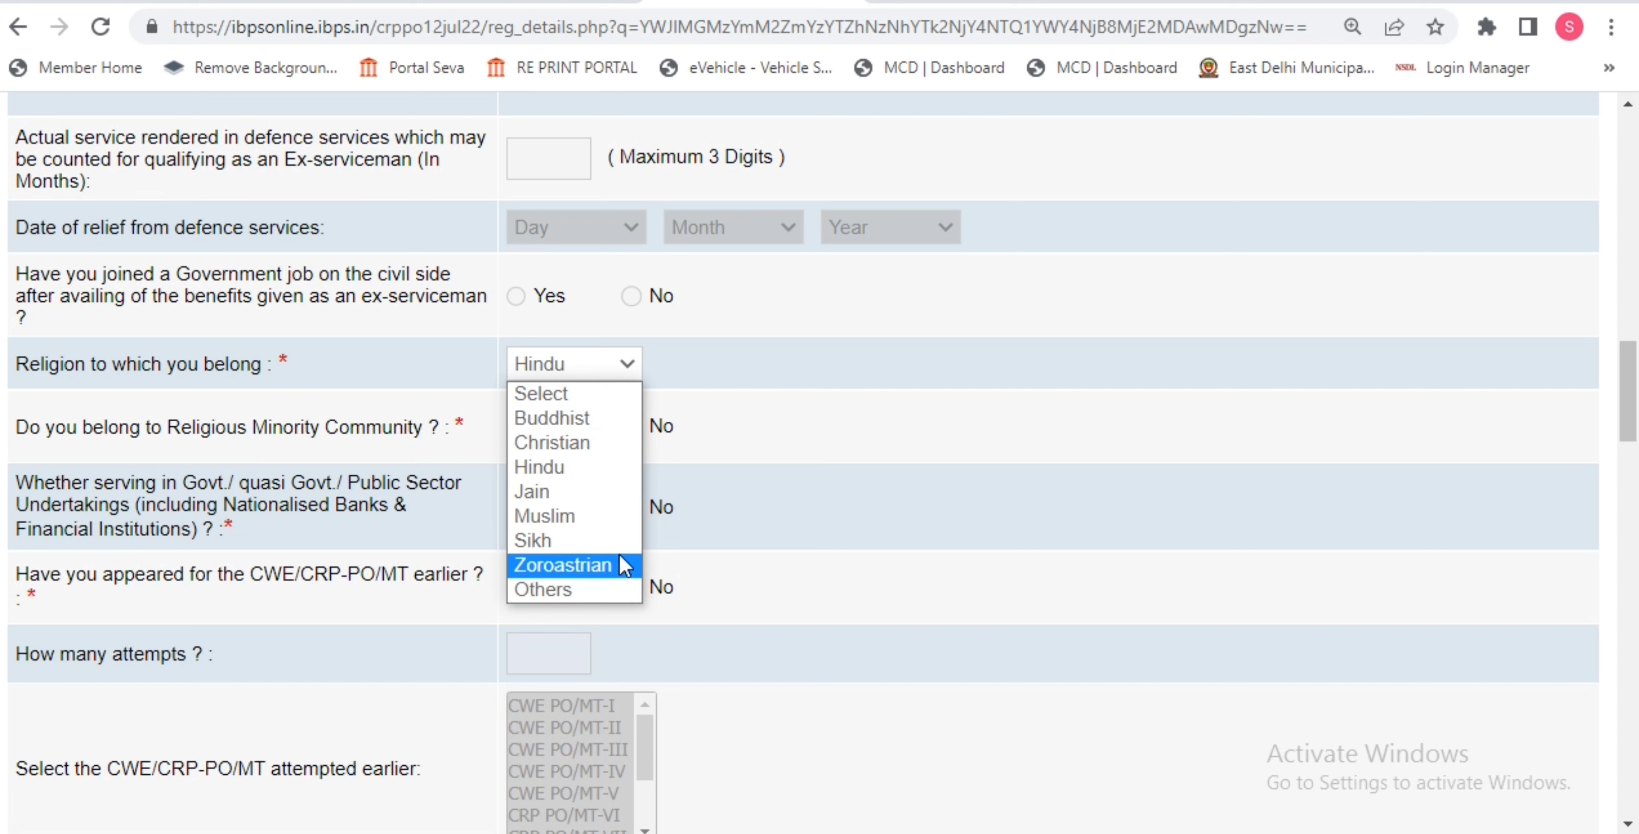
pyautogui.click(573, 471)
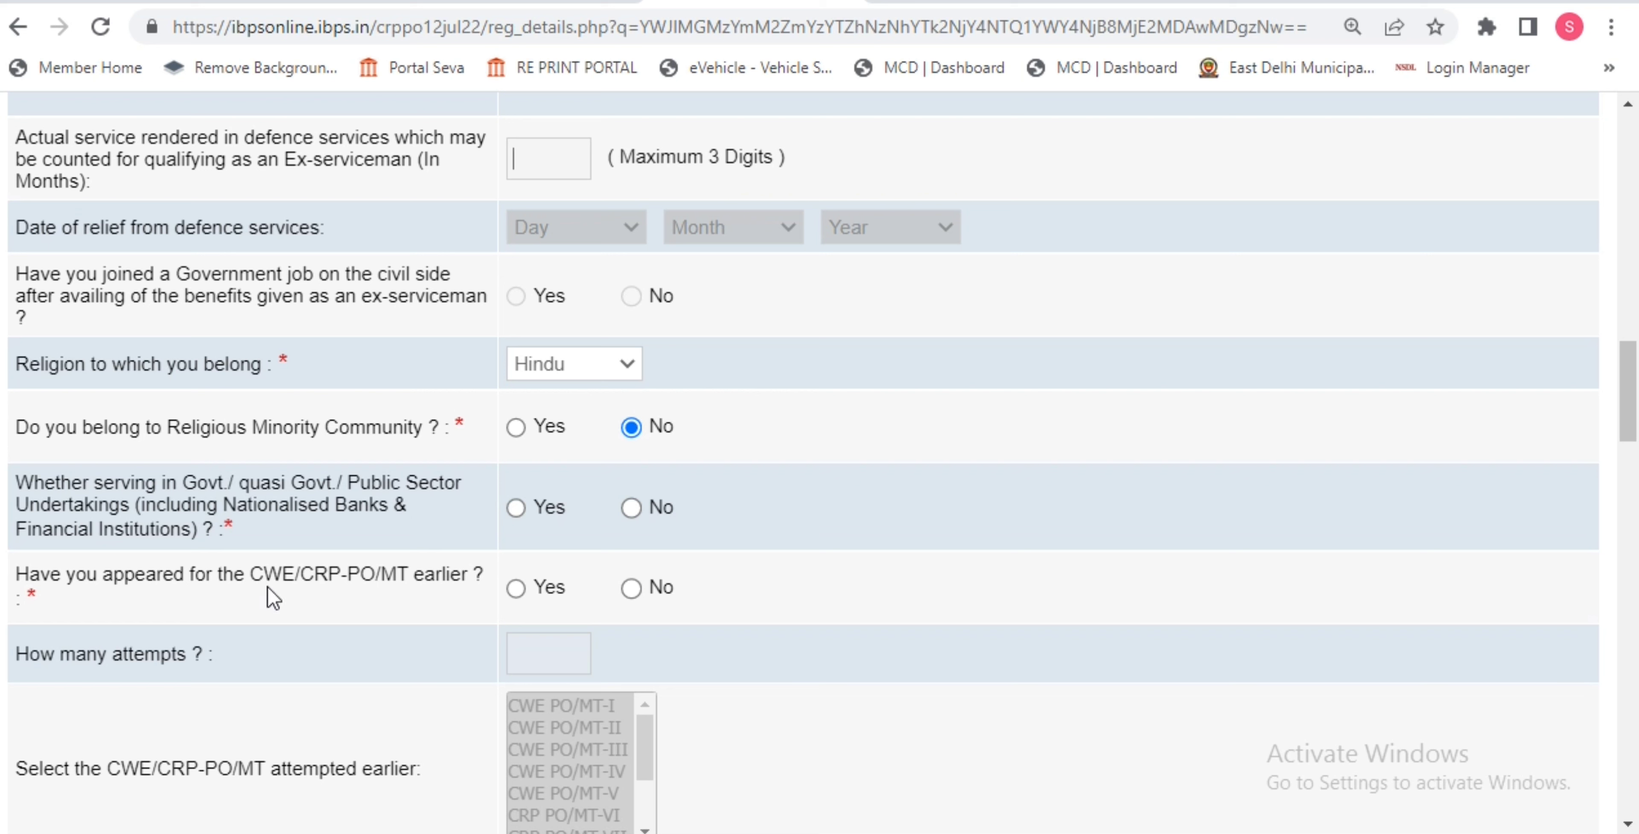
pyautogui.click(632, 508)
pyautogui.scroll(-2, 778, 507)
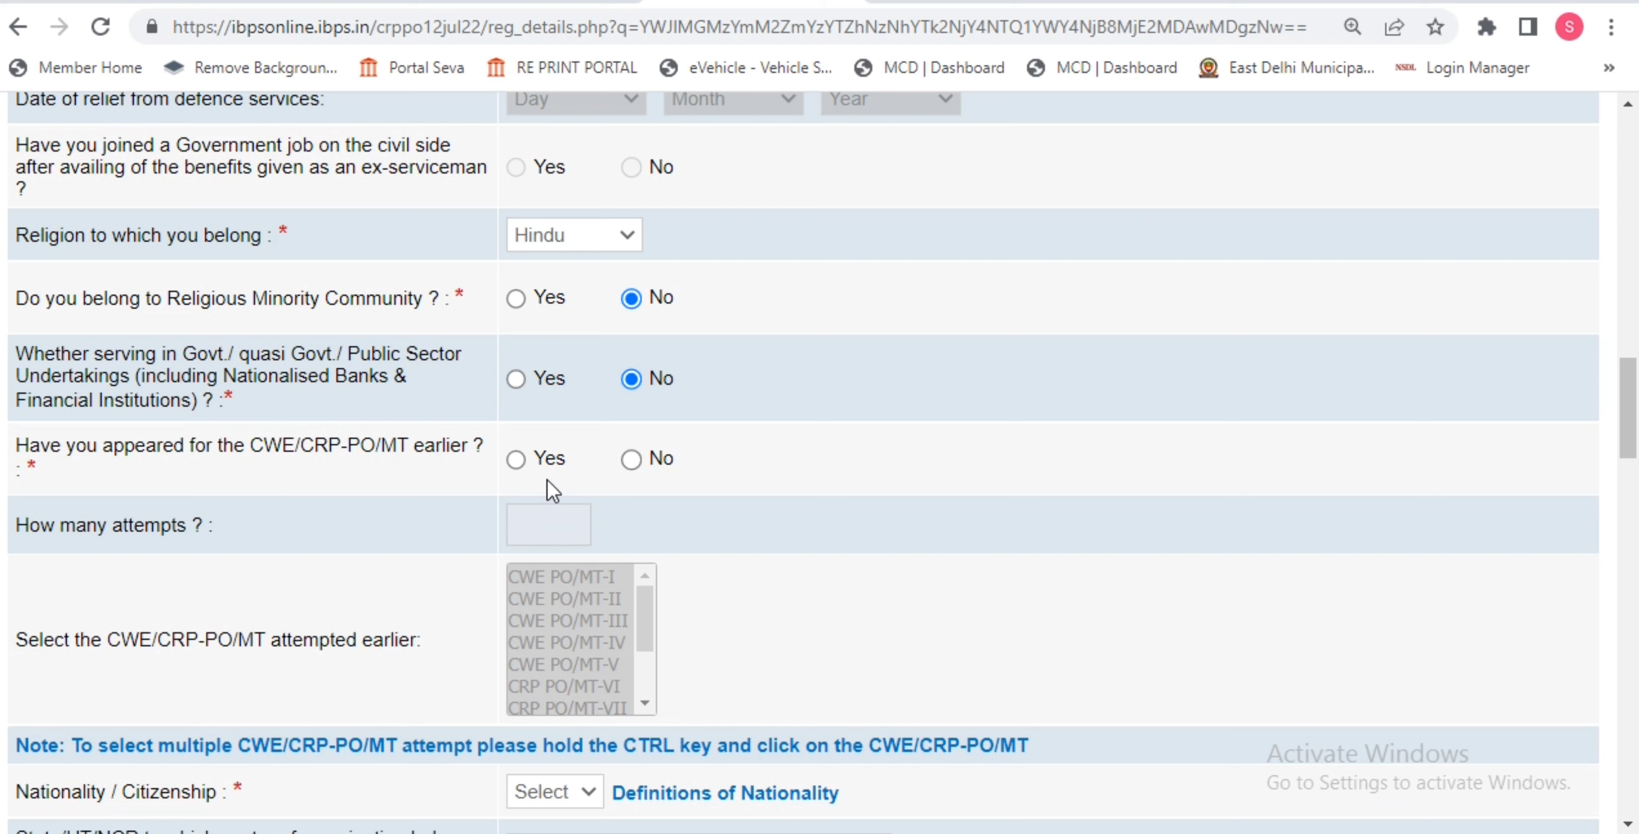
pyautogui.click(526, 460)
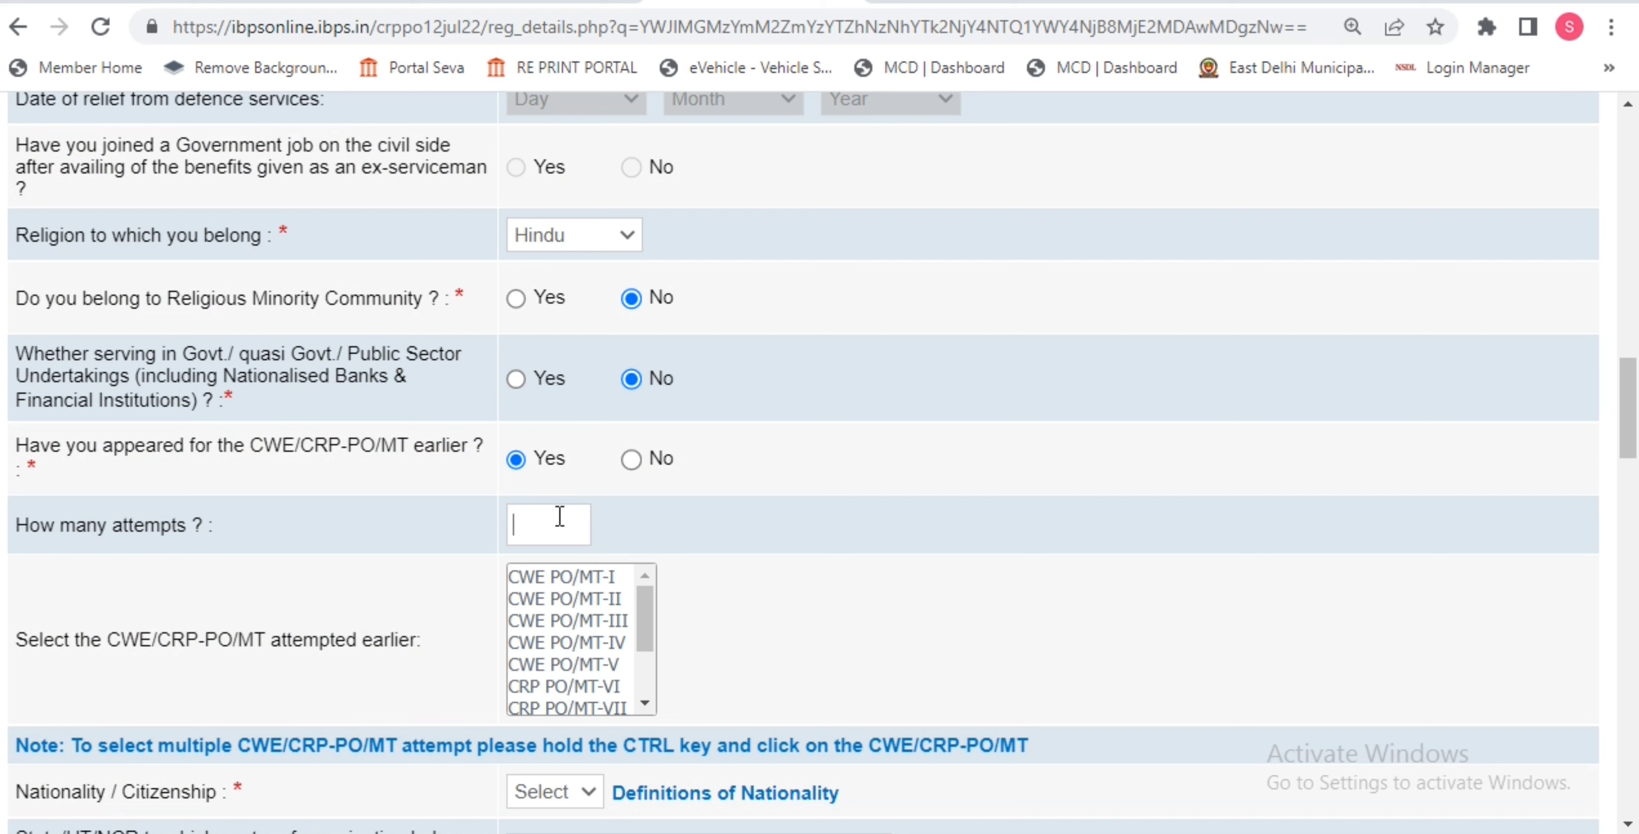
pyautogui.write('2')
pyautogui.press('BackSpace')
# Answer No to having appeared for the CWE/CRP-PO/MT earlier and set the nationality to Indian.
pyautogui.click(633, 469)
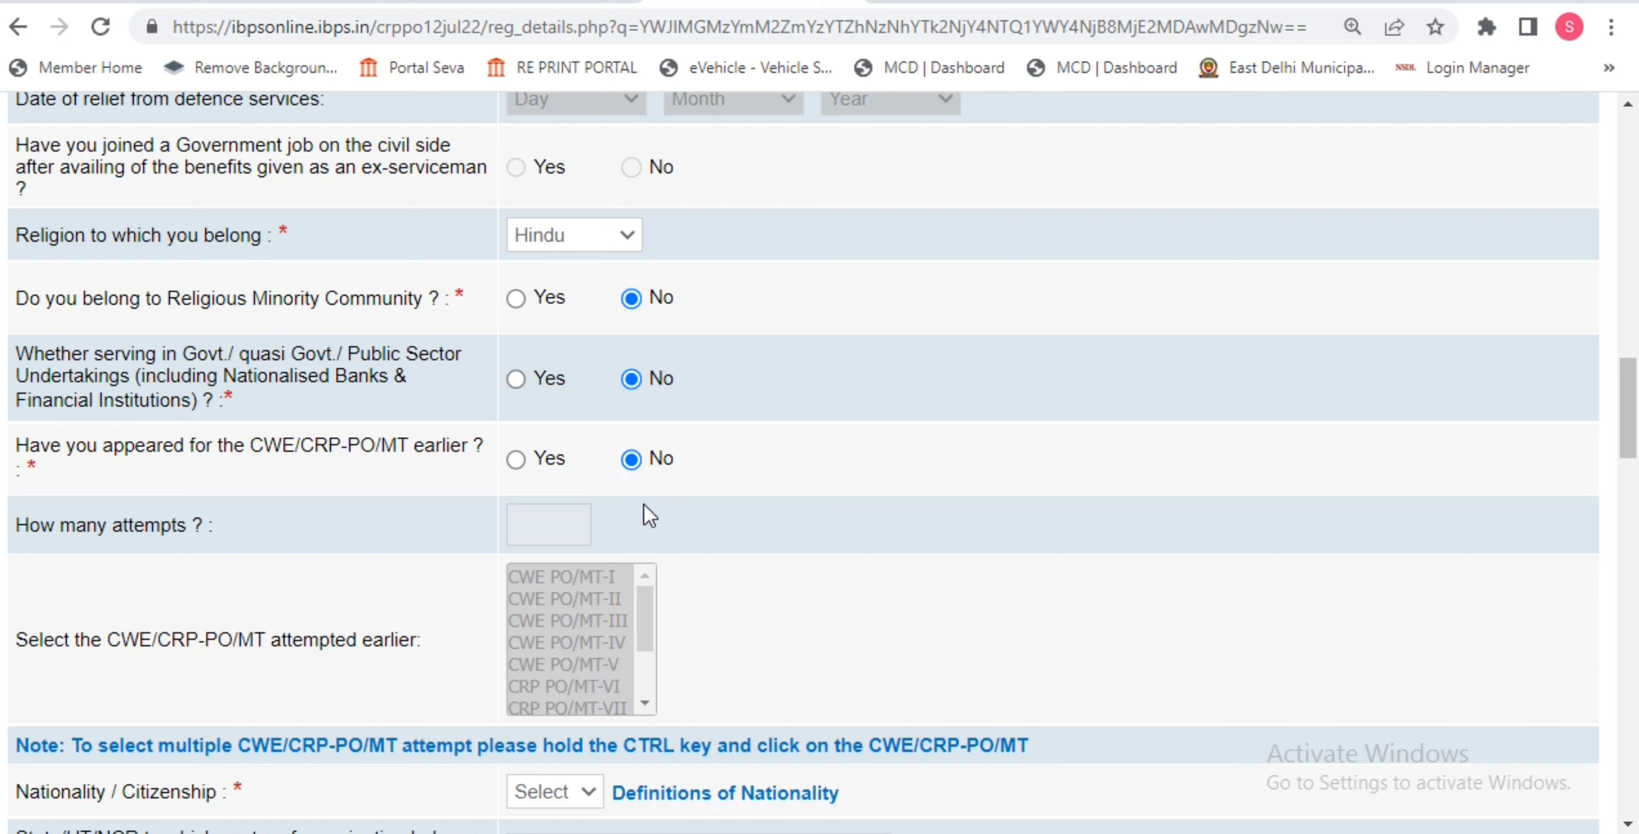
pyautogui.scroll(-6, 1043, 464)
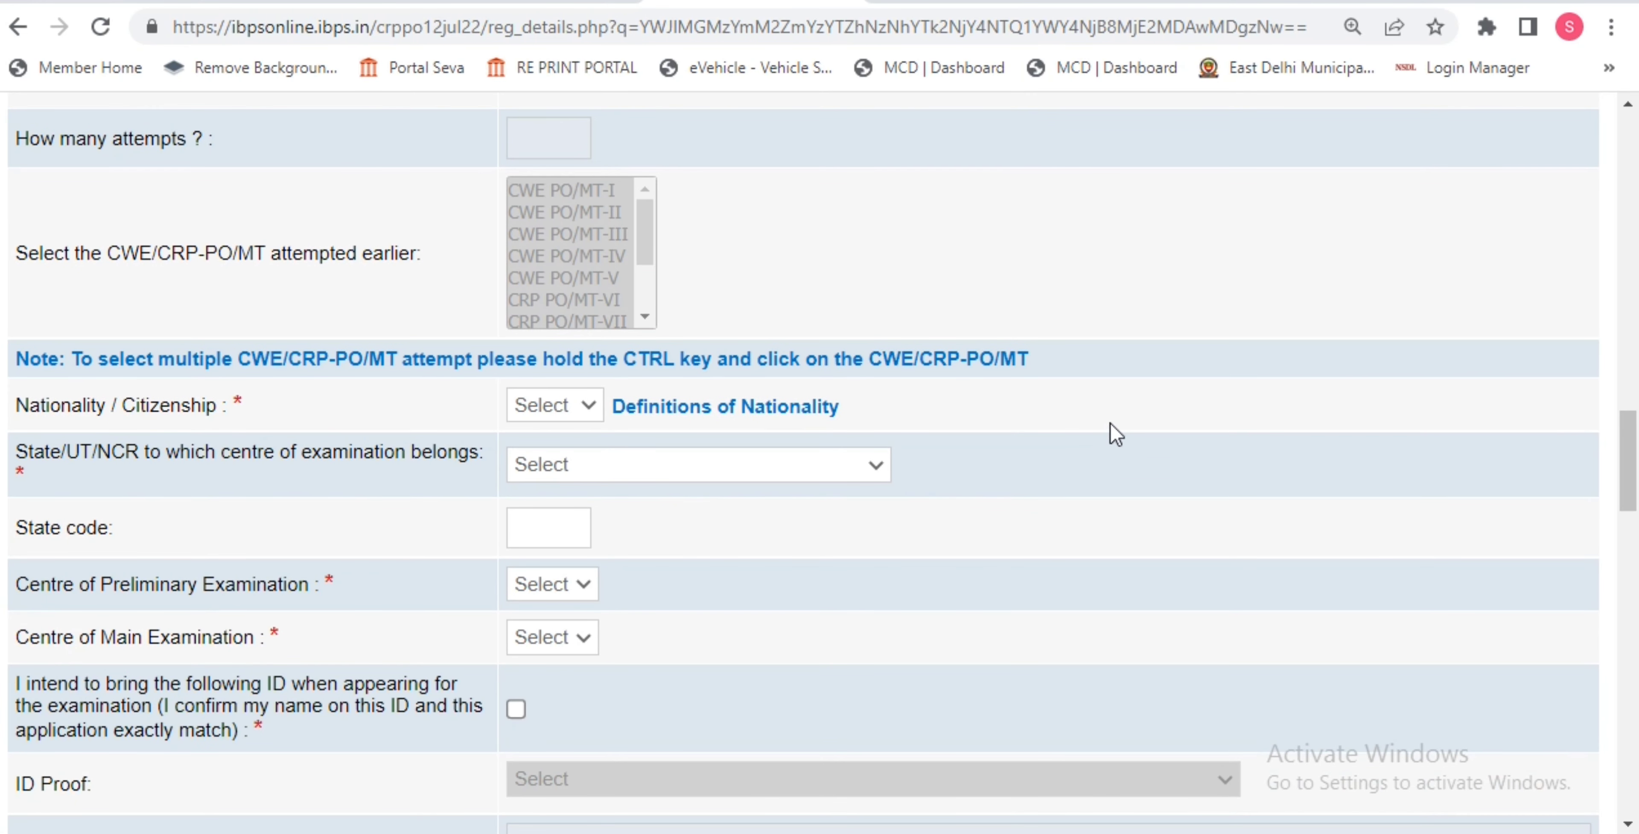
pyautogui.click(569, 406)
pyautogui.click(551, 454)
# Set the examination state to Delhi and both the preliminary and main examination centres to Delhi/New Delhi.
pyautogui.scroll(-2, 1092, 417)
pyautogui.click(641, 331)
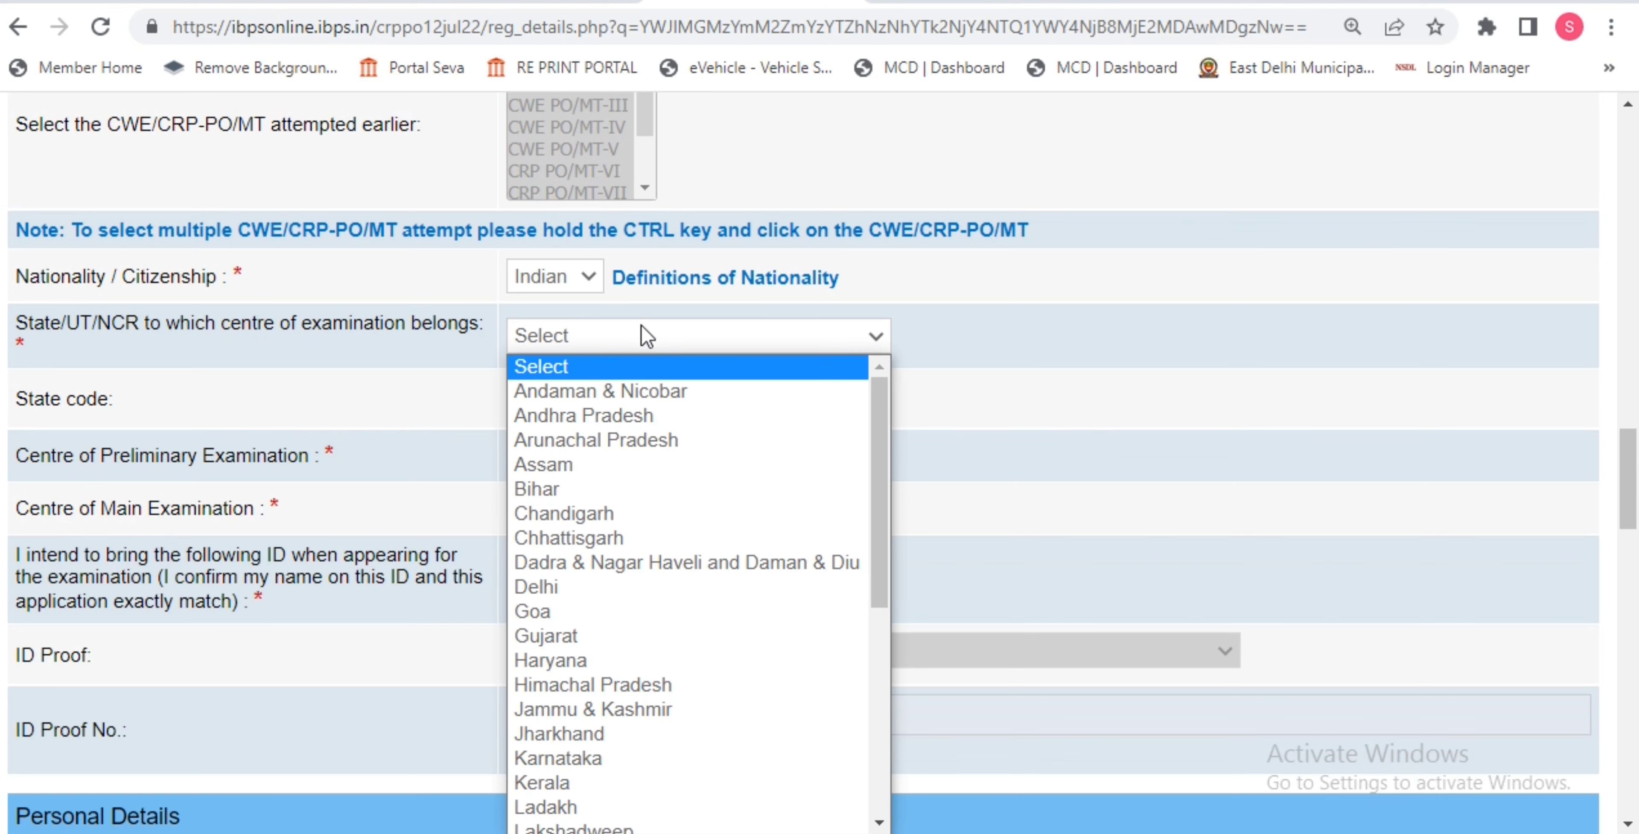
pyautogui.click(582, 586)
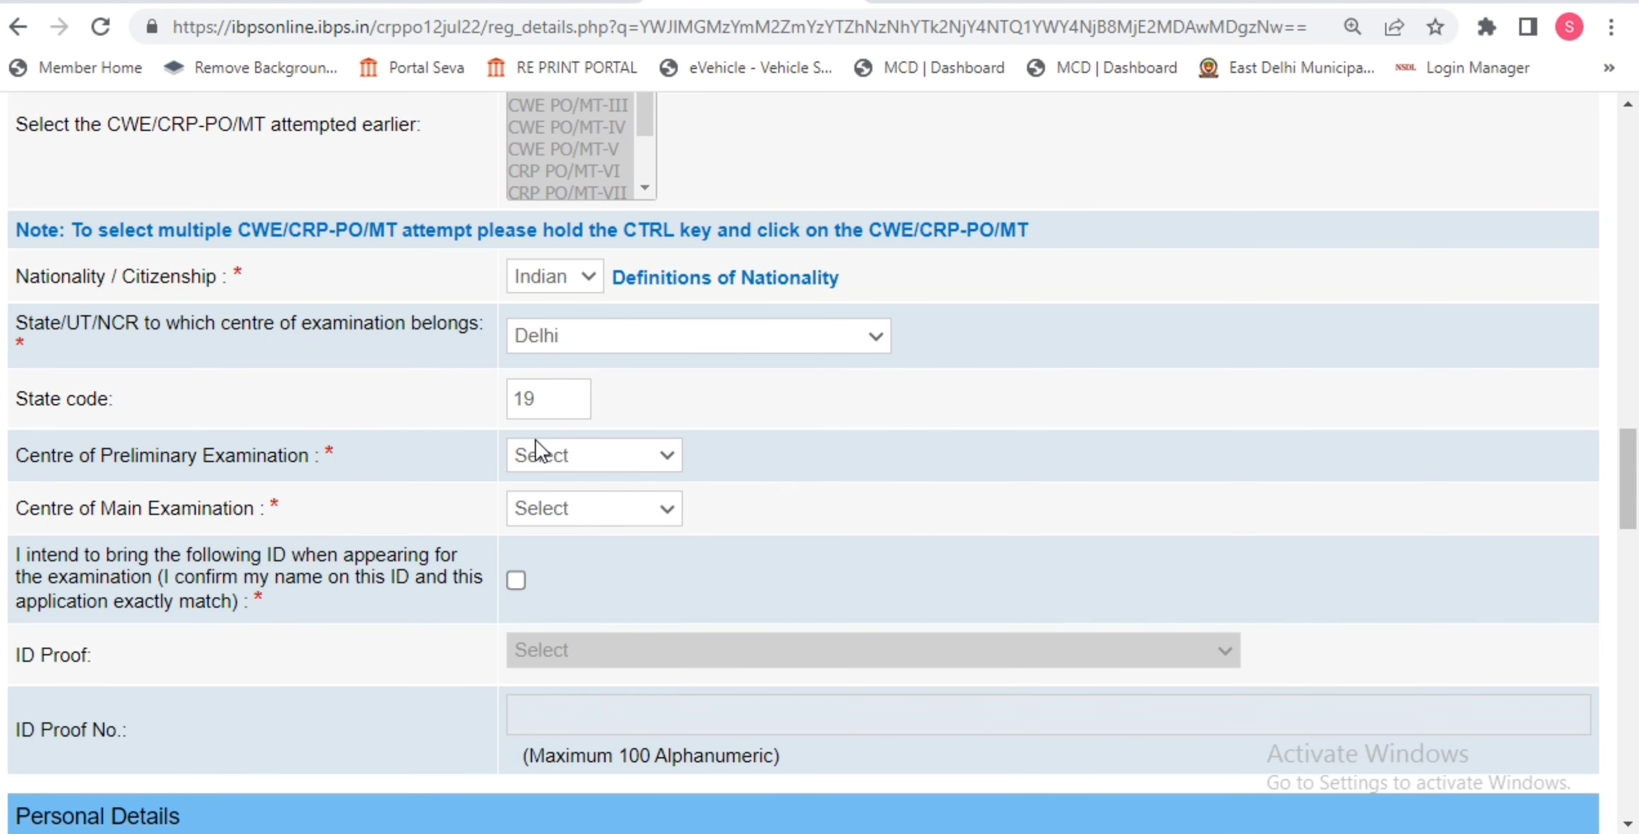
pyautogui.scroll(-2, 597, 407)
pyautogui.click(613, 336)
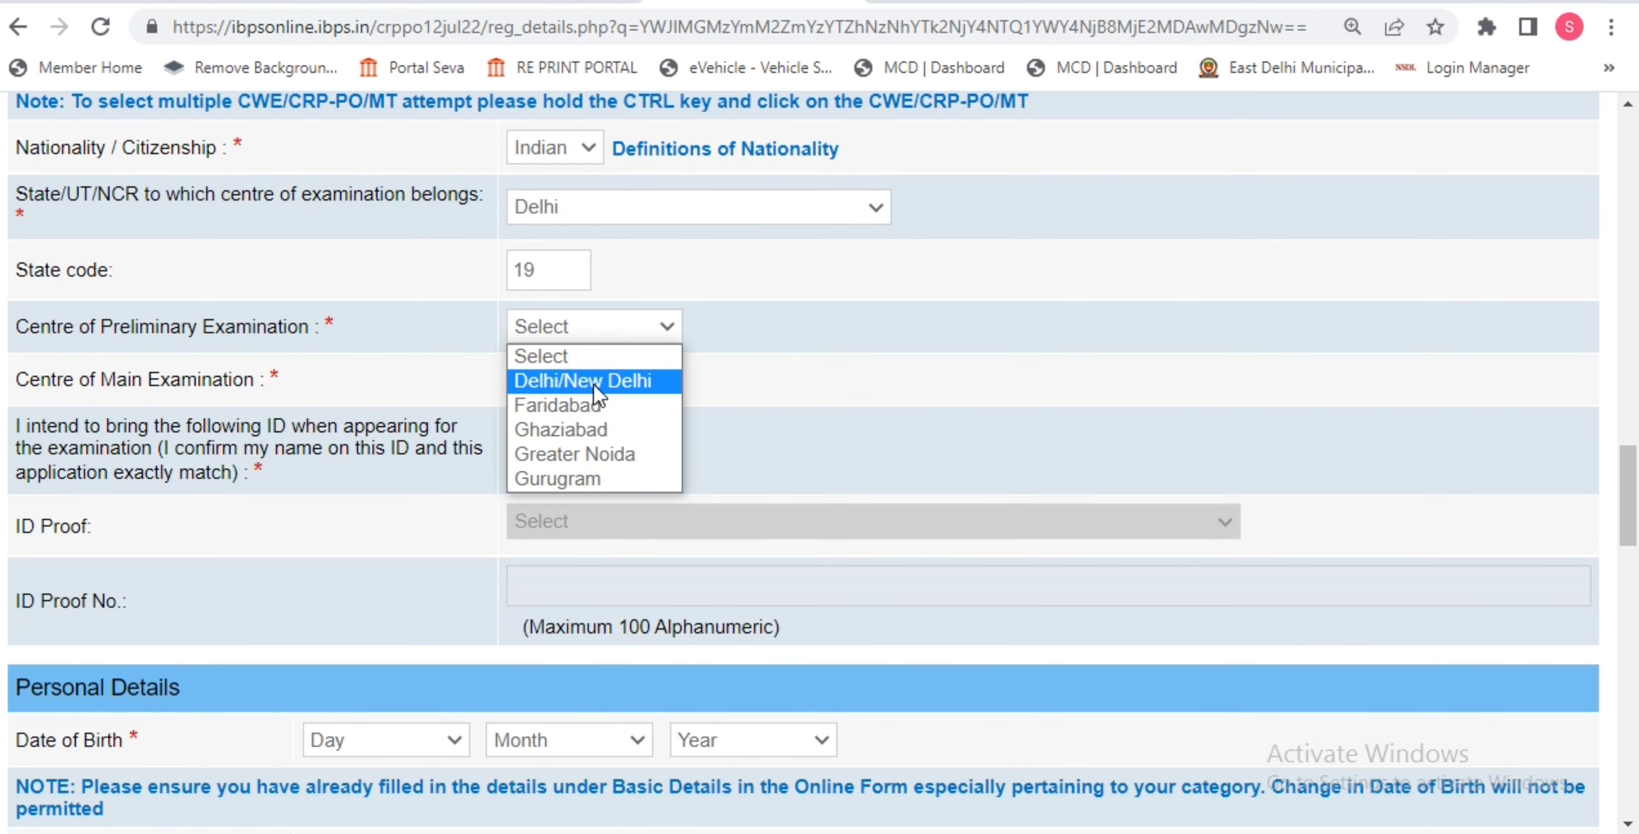
pyautogui.click(621, 381)
pyautogui.click(655, 381)
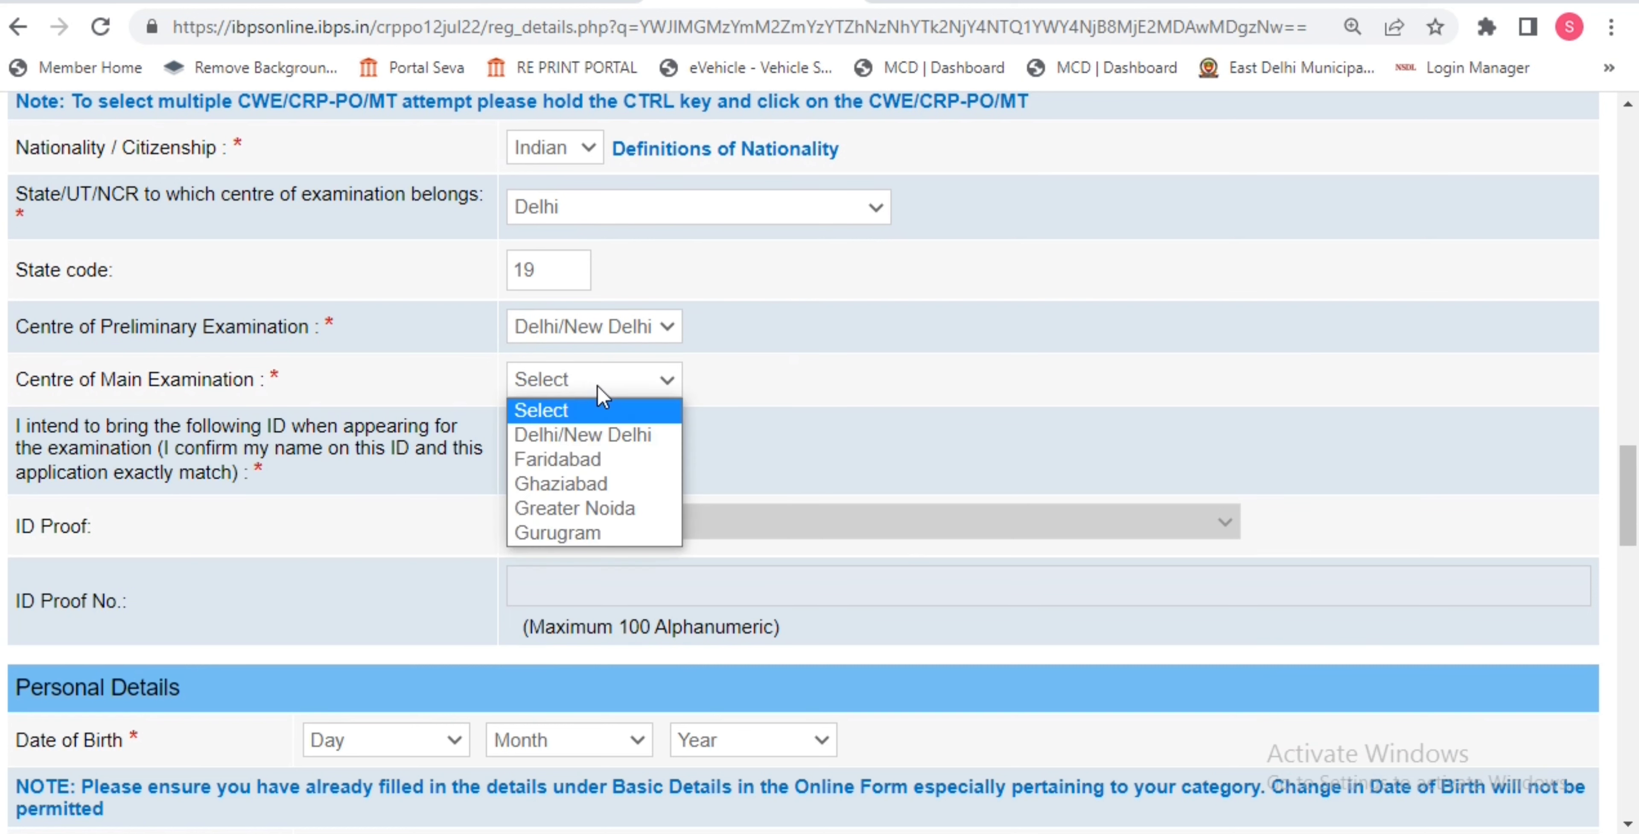
pyautogui.click(566, 433)
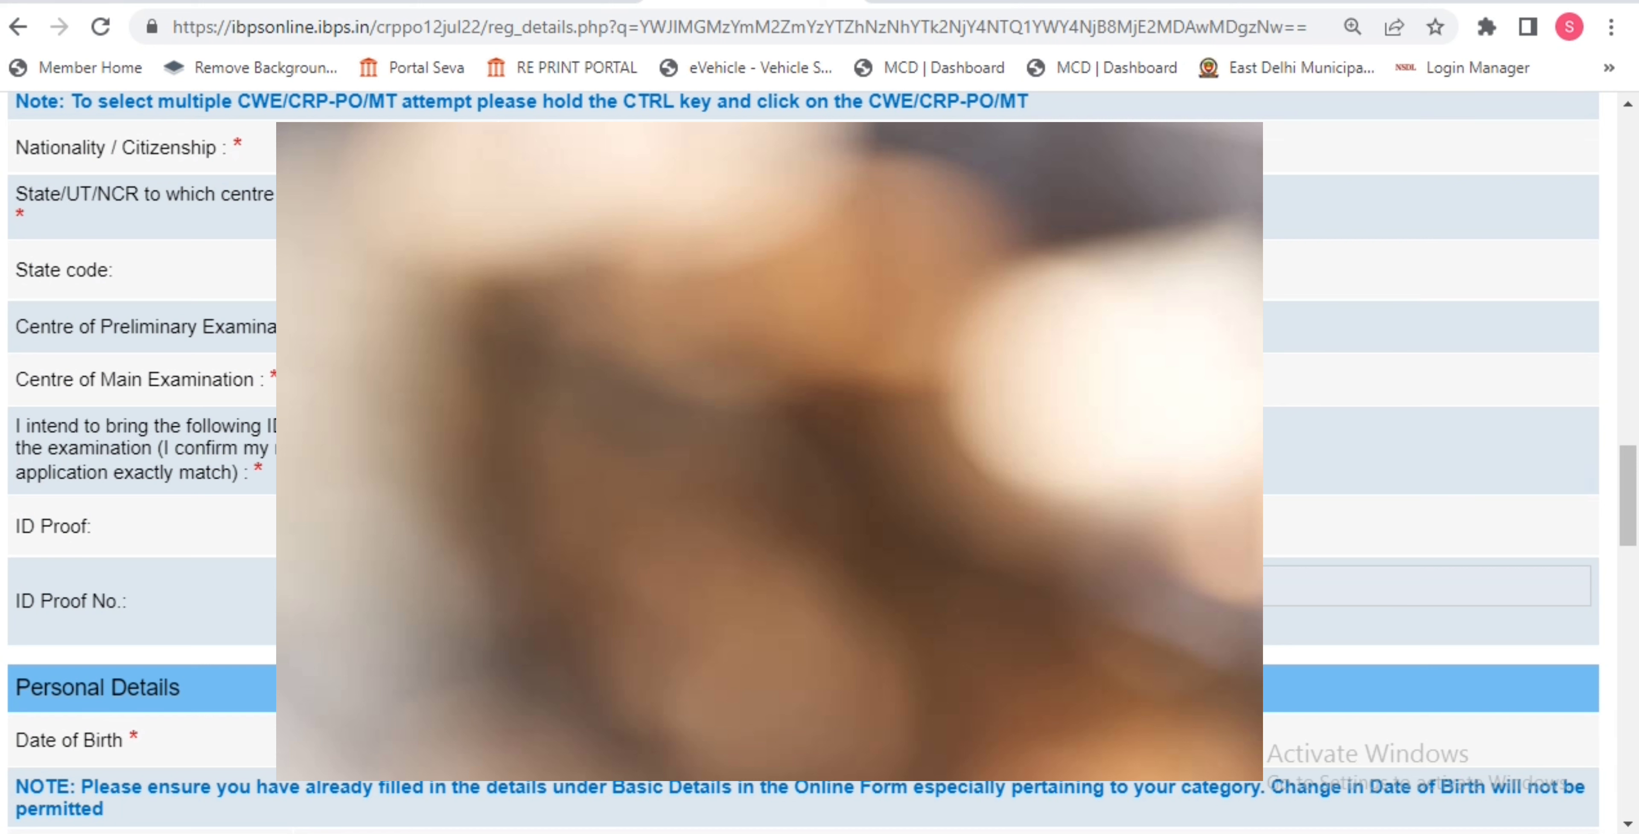
# Fill in the candidate's ID proof number and select the date of birth in the personal details.
pyautogui.click(1426, 586)
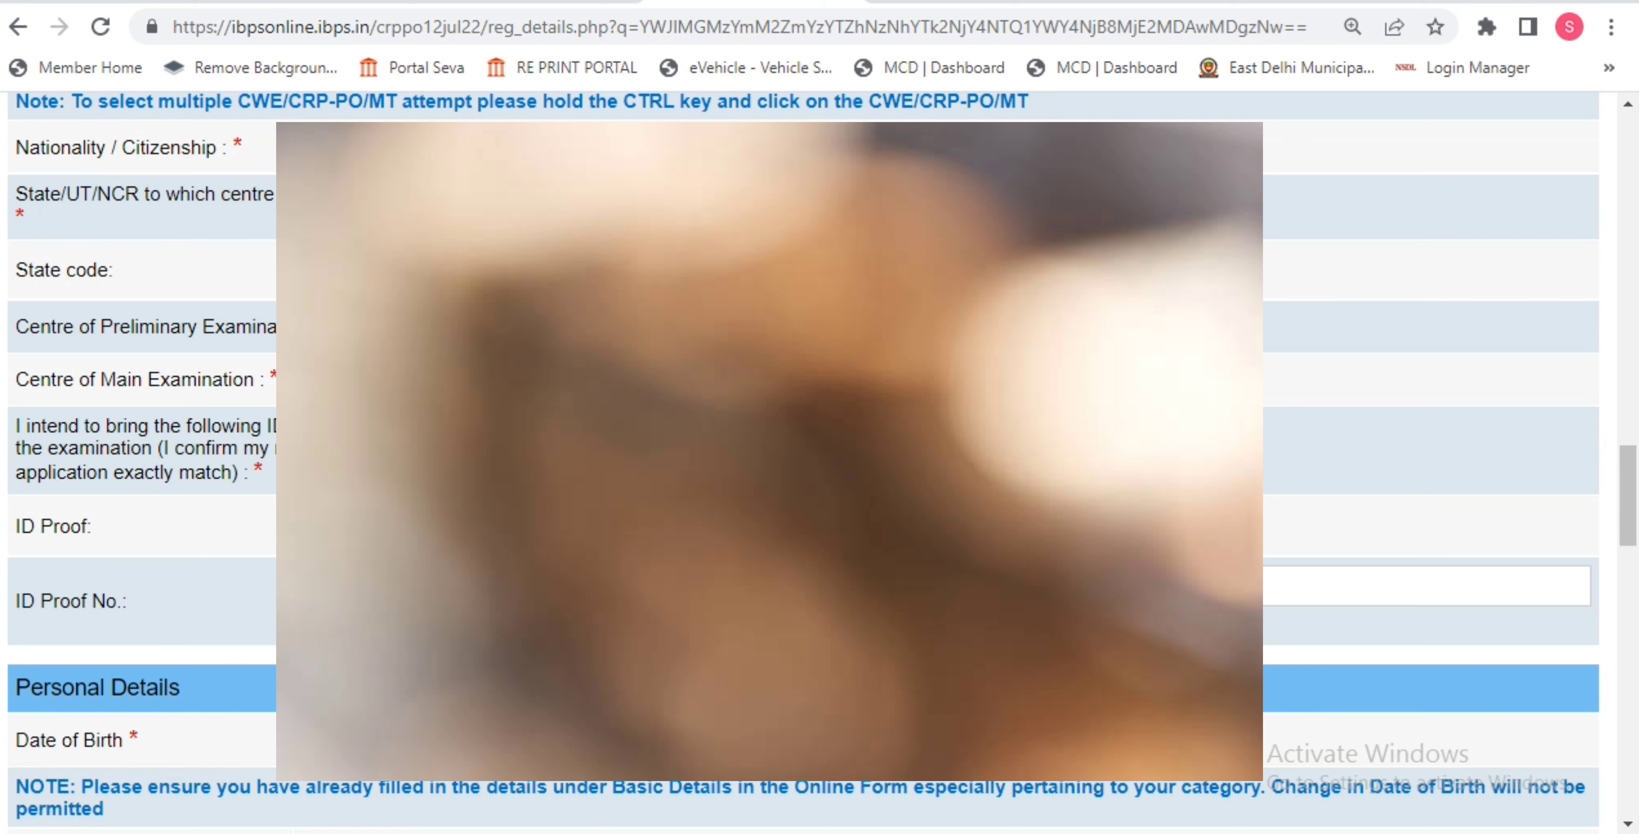
pyautogui.scroll(-4, 820, 463)
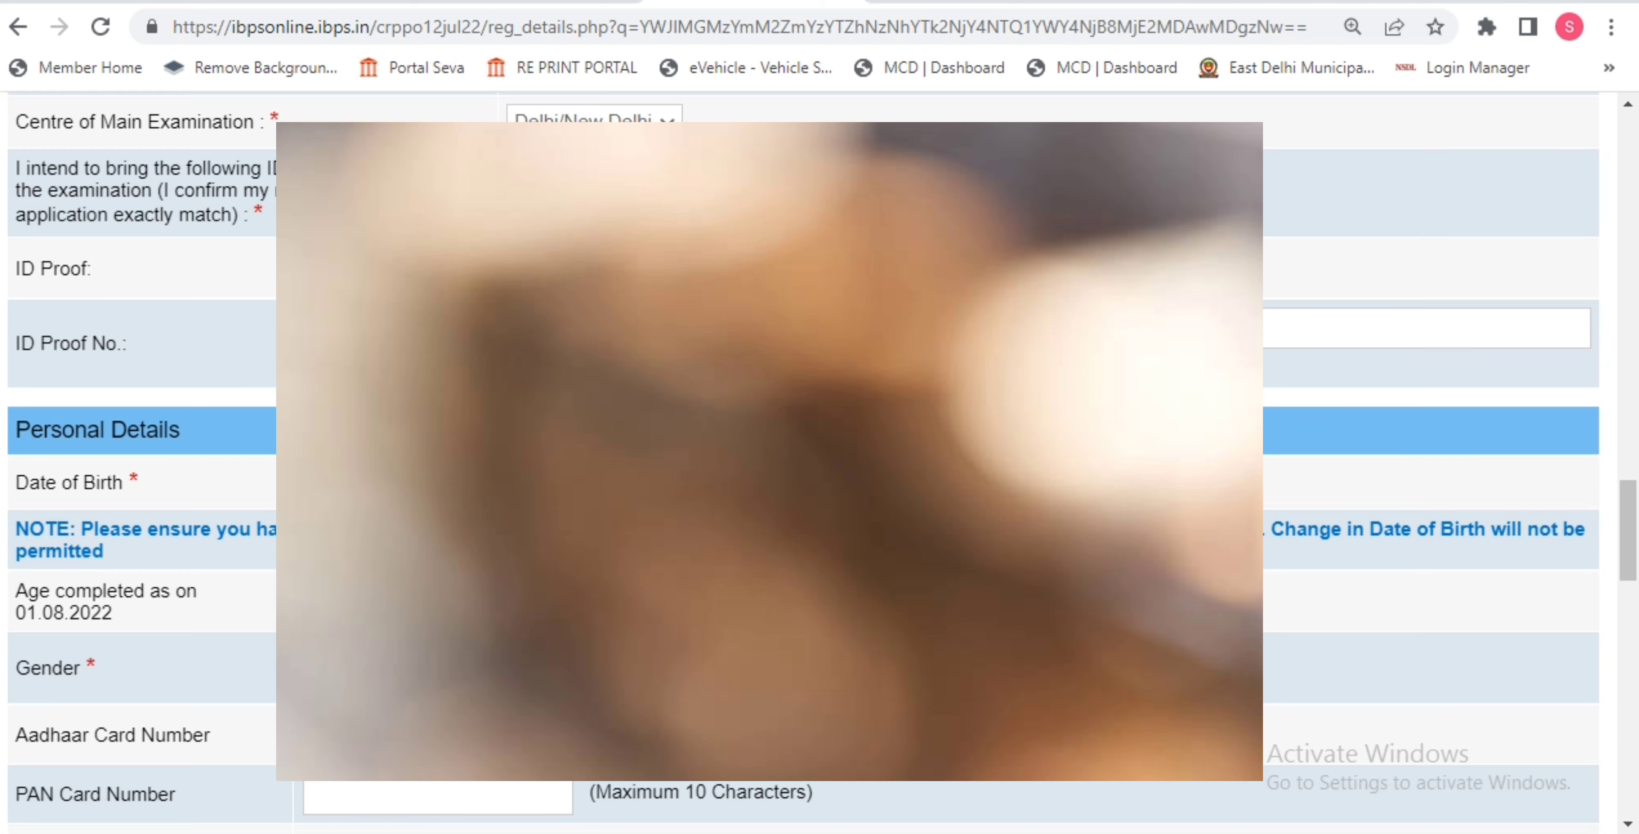
pyautogui.scroll(-2, 763, 446)
pyautogui.click(356, 353)
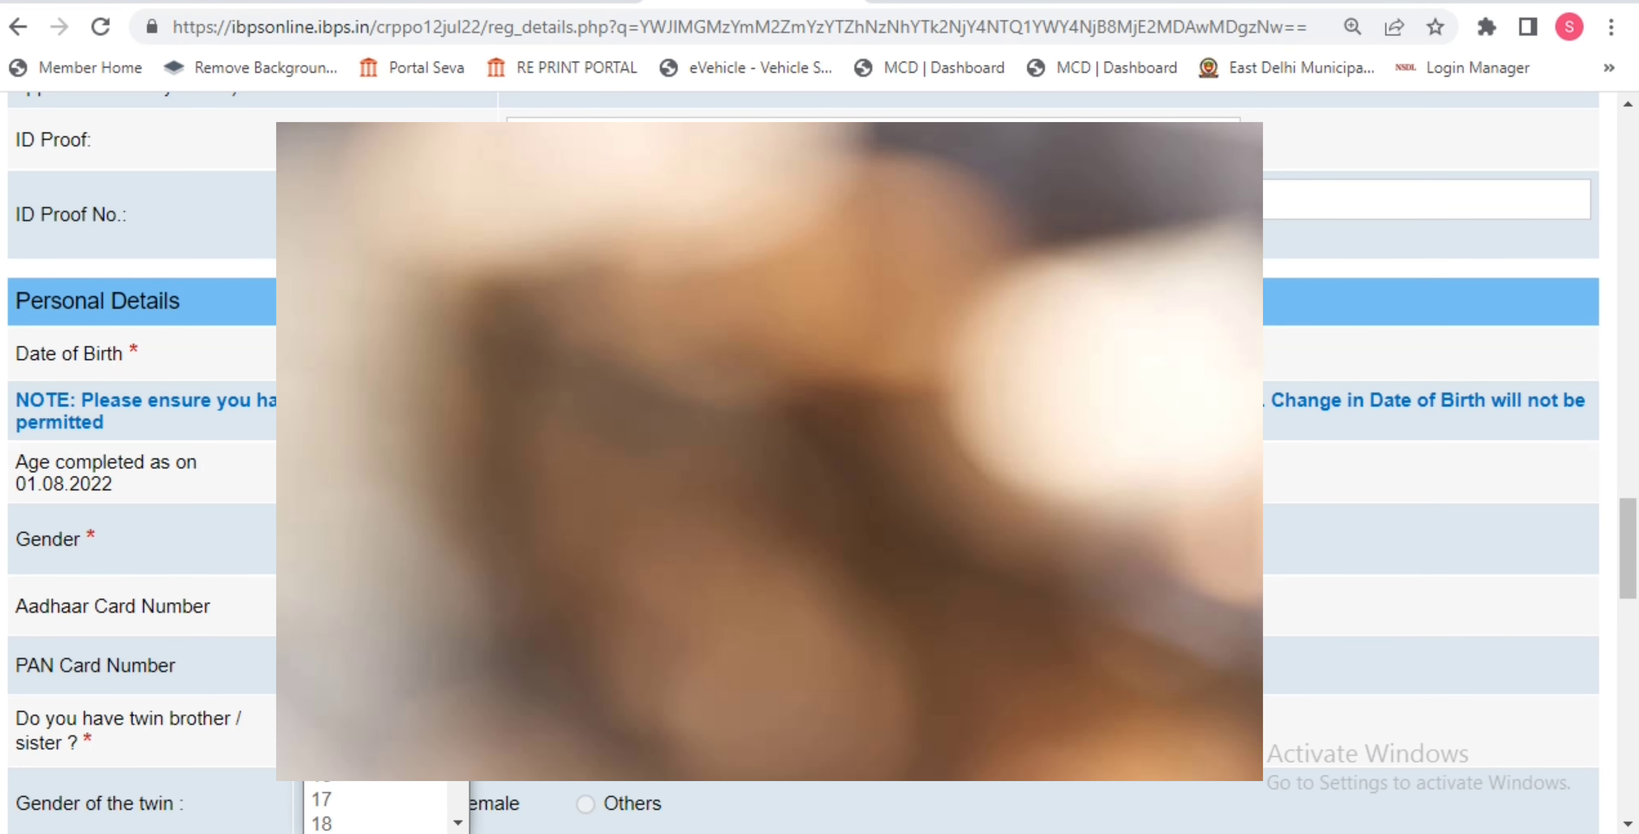
pyautogui.press('Return')
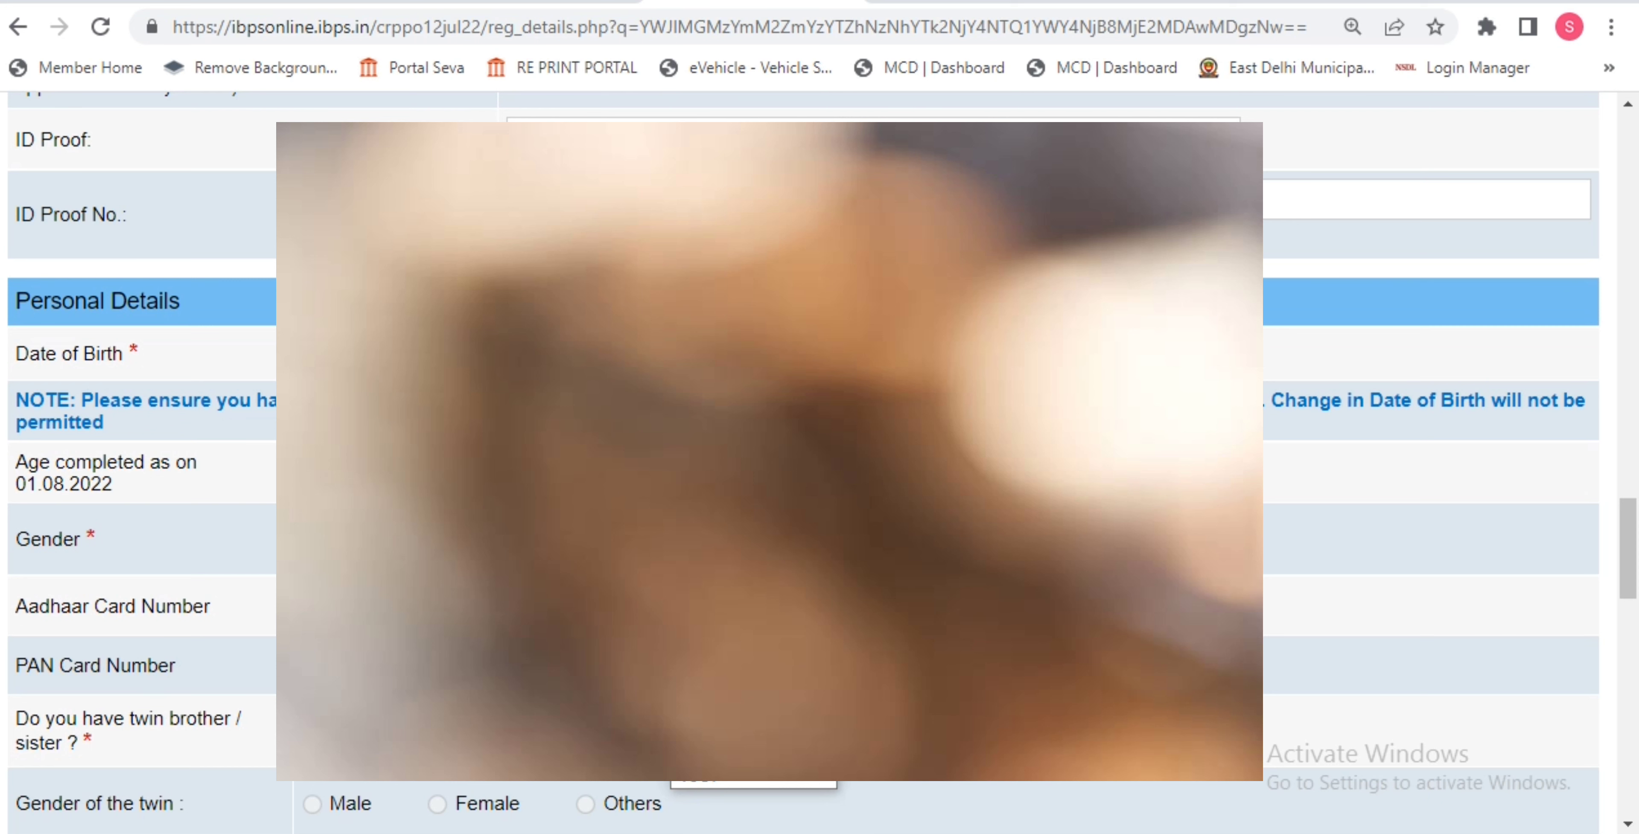
pyautogui.press('Return')
pyautogui.scroll(-2, 230, 403)
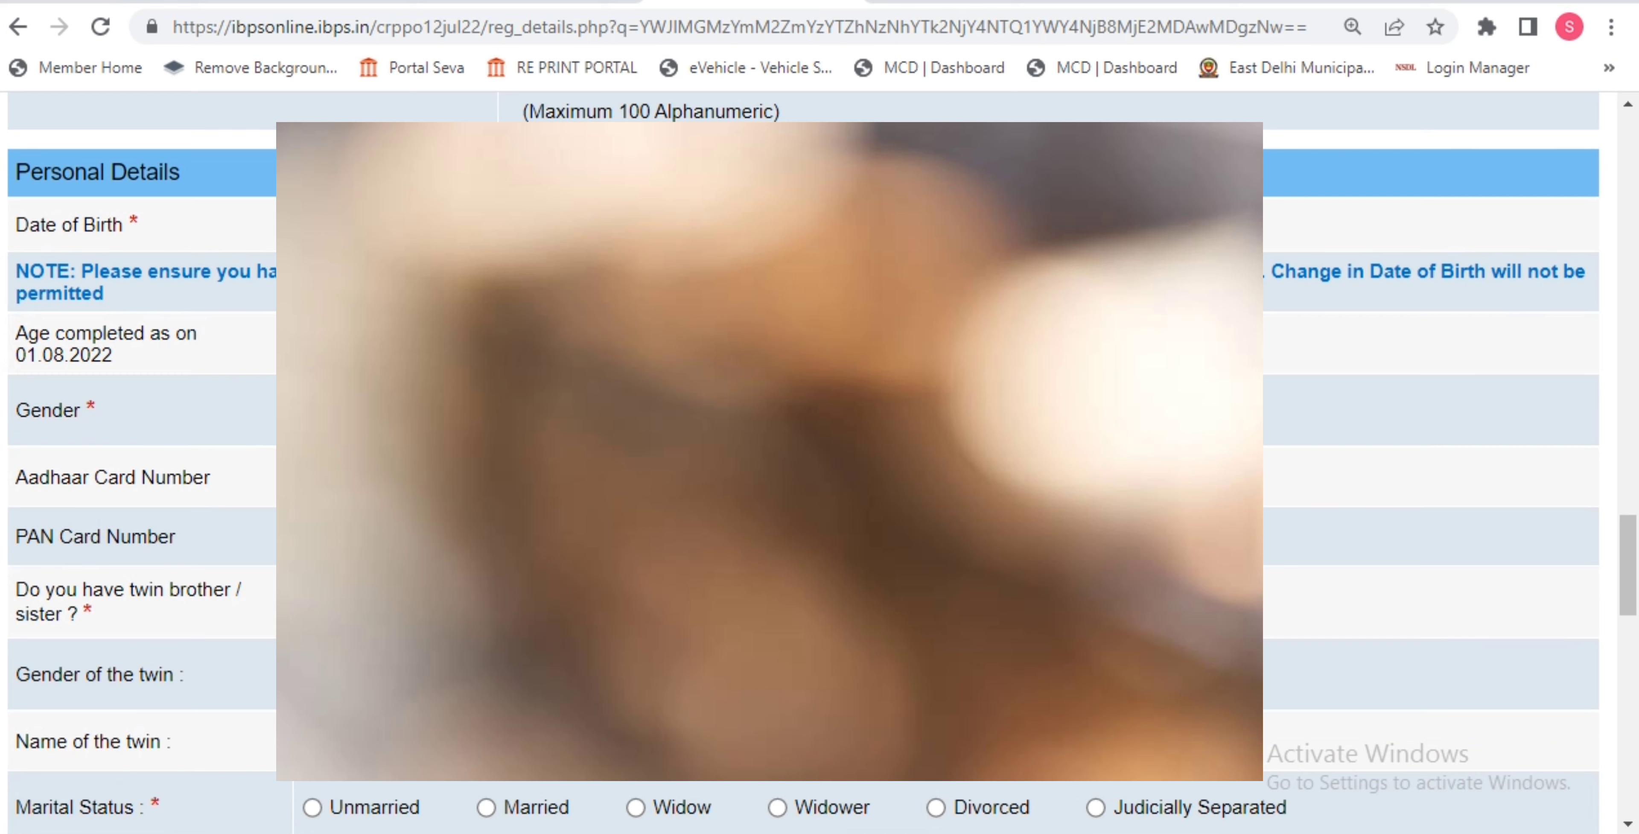
# Answer No to having a twin and fill in the father's name and the candidate's address for correspondence.
pyautogui.scroll(-2, 777, 573)
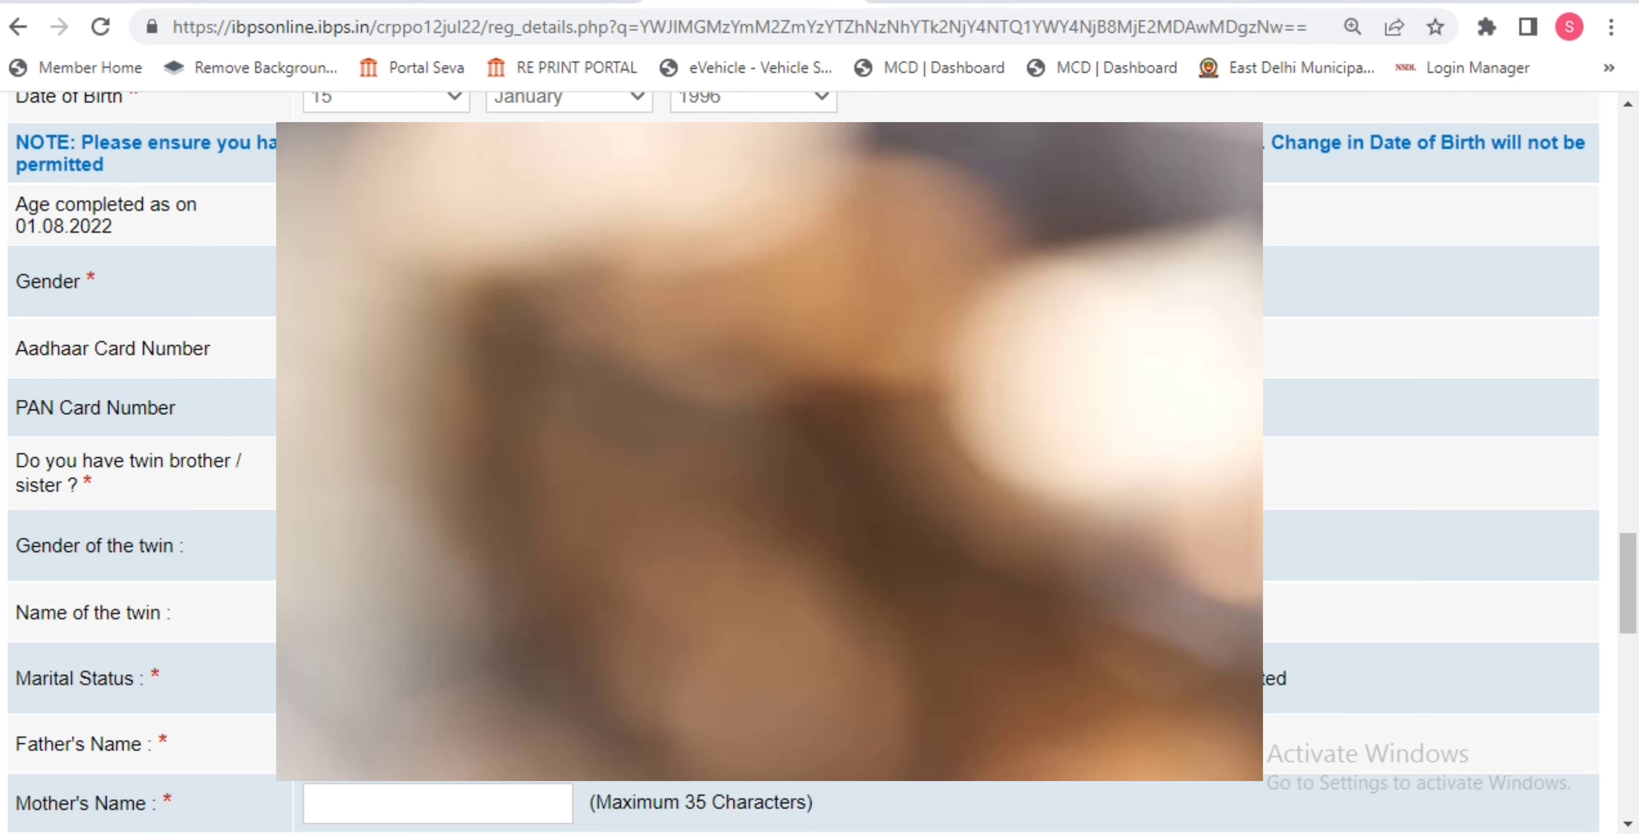
pyautogui.scroll(-2, 777, 446)
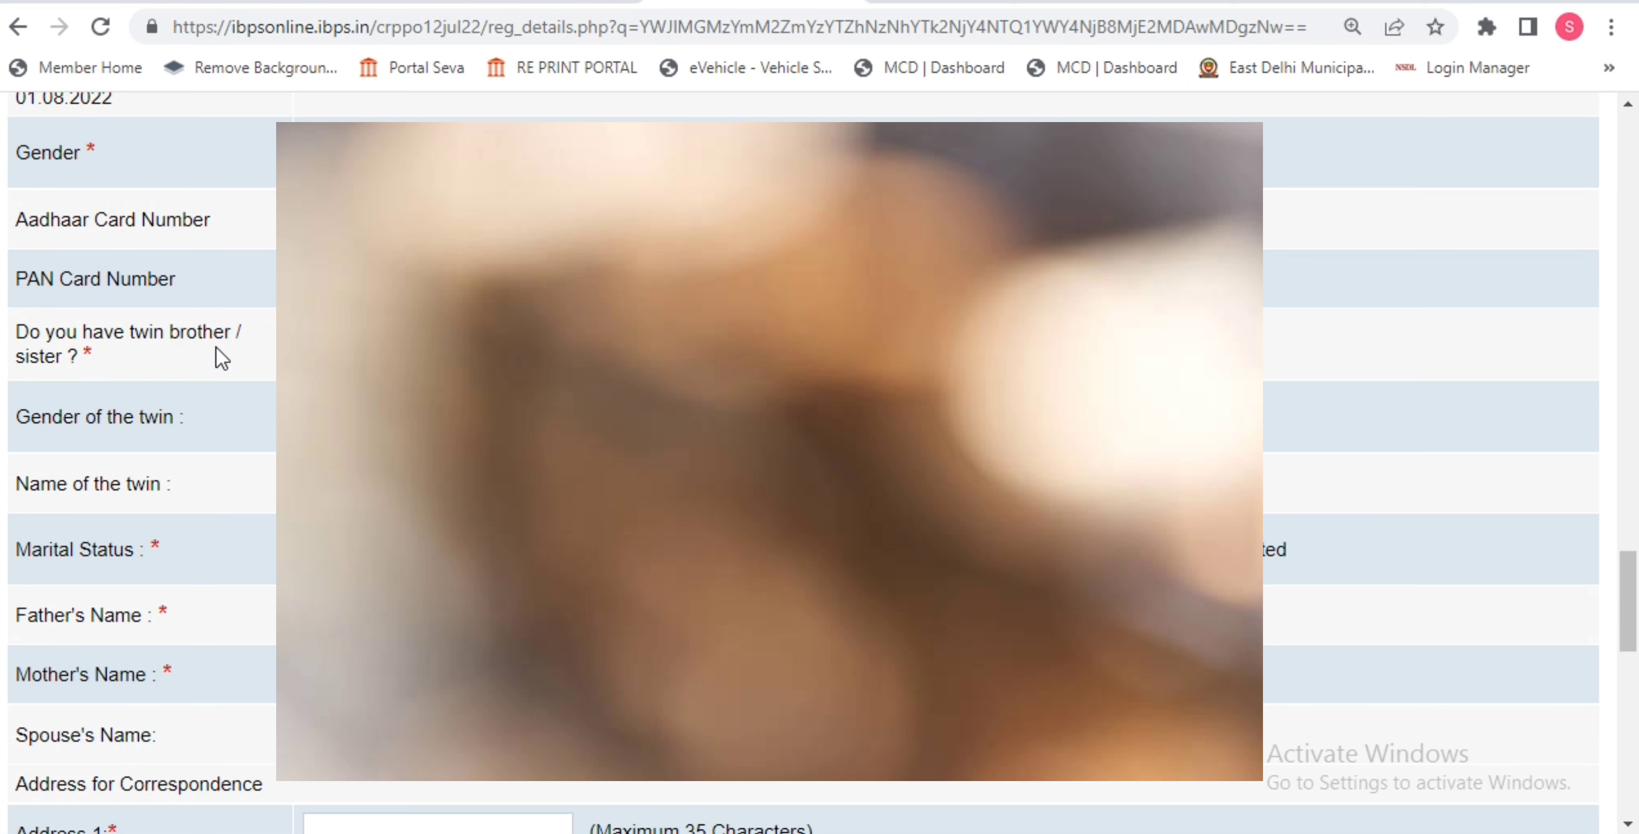
pyautogui.scroll(-4, 819, 446)
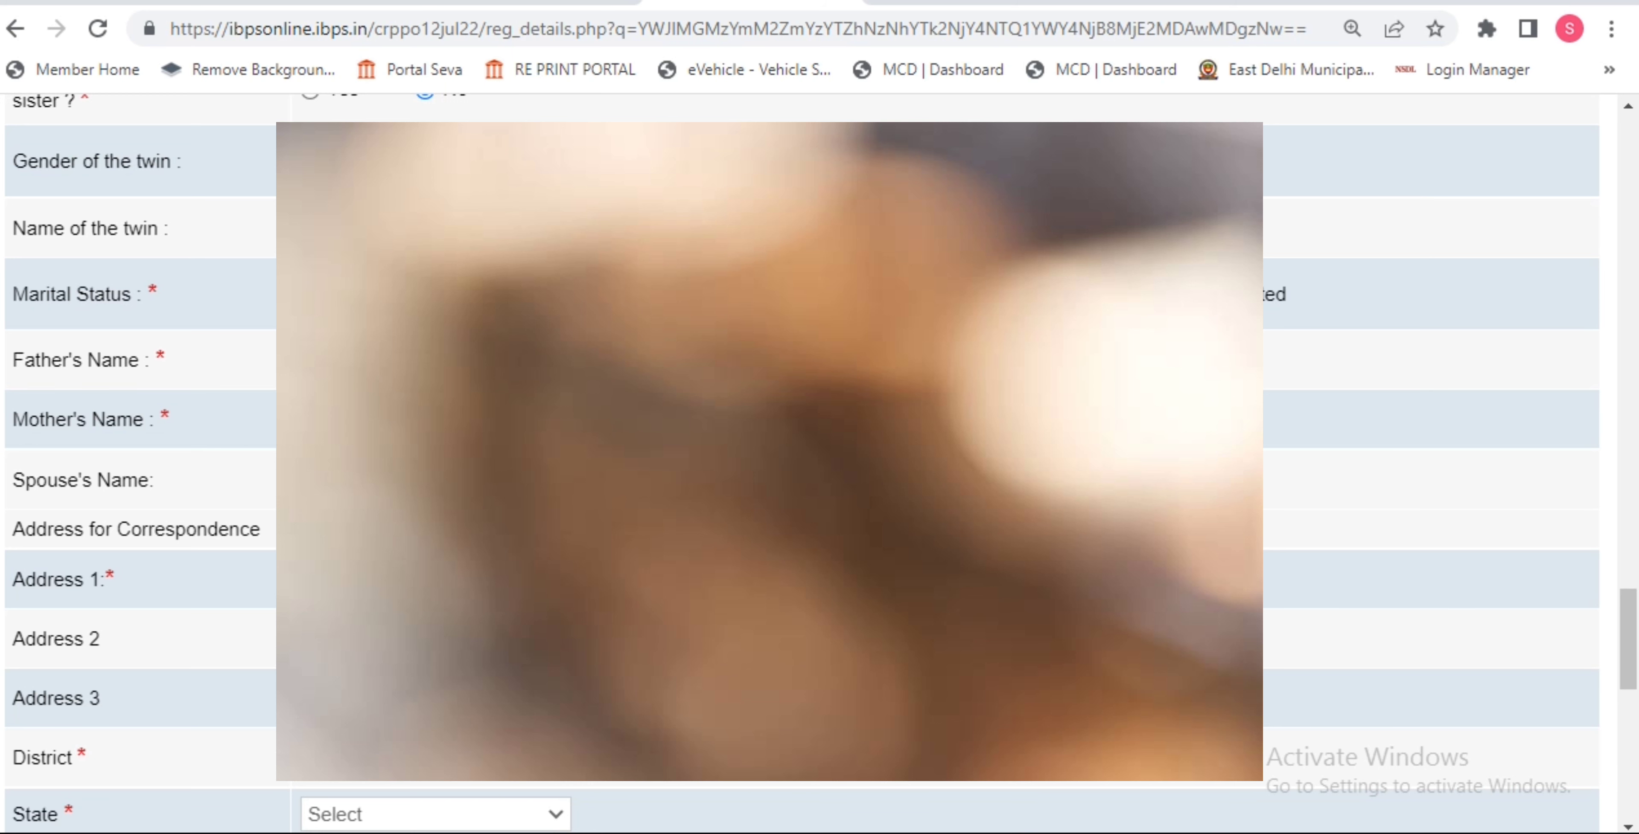
pyautogui.scroll(-2, 802, 458)
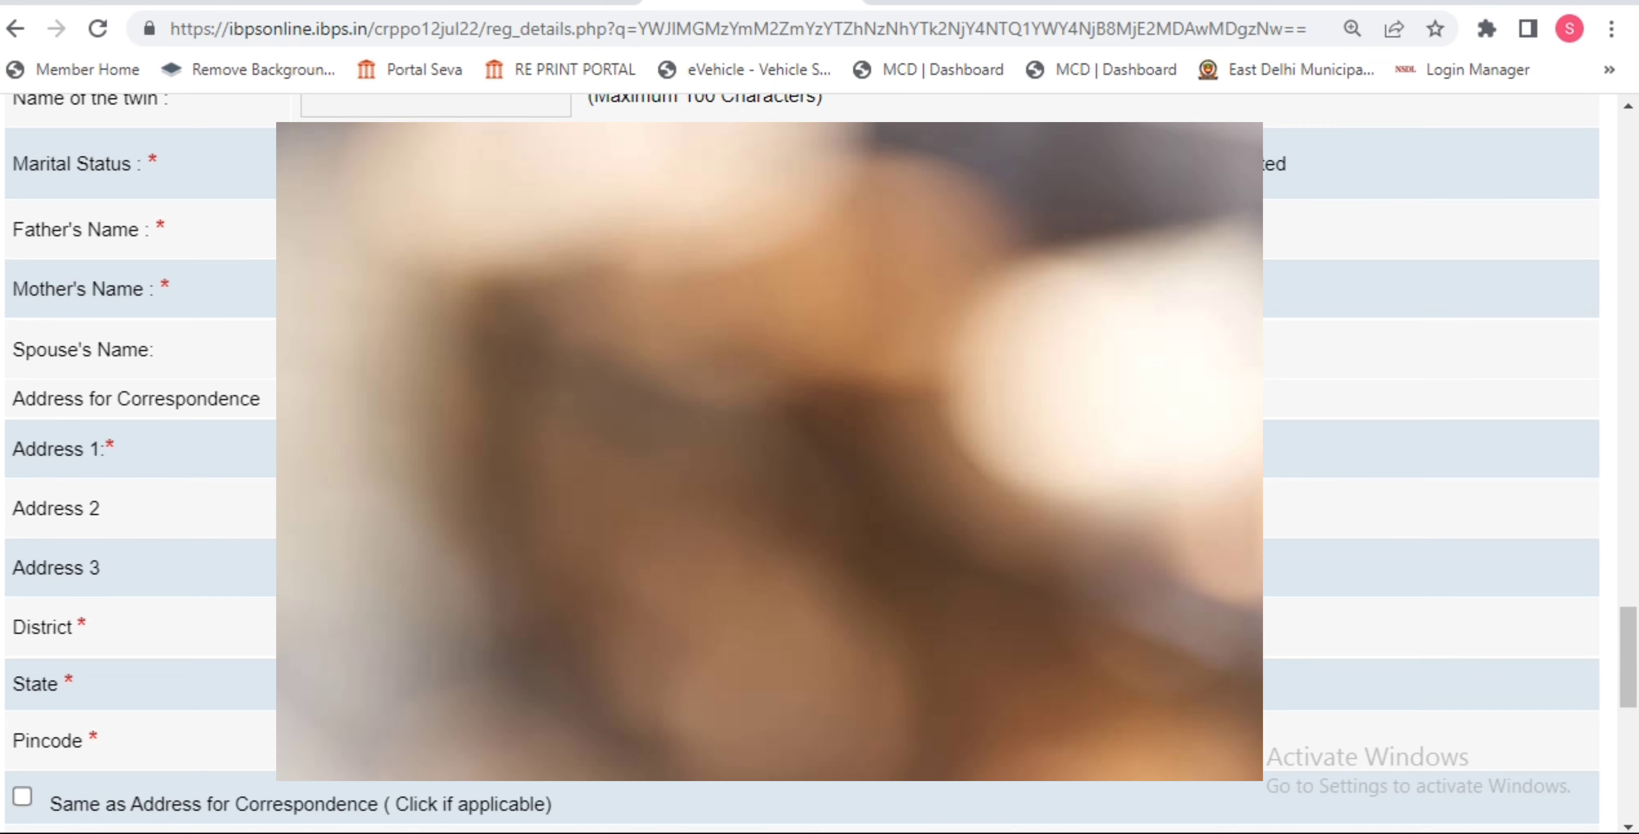
pyautogui.scroll(-2, 802, 458)
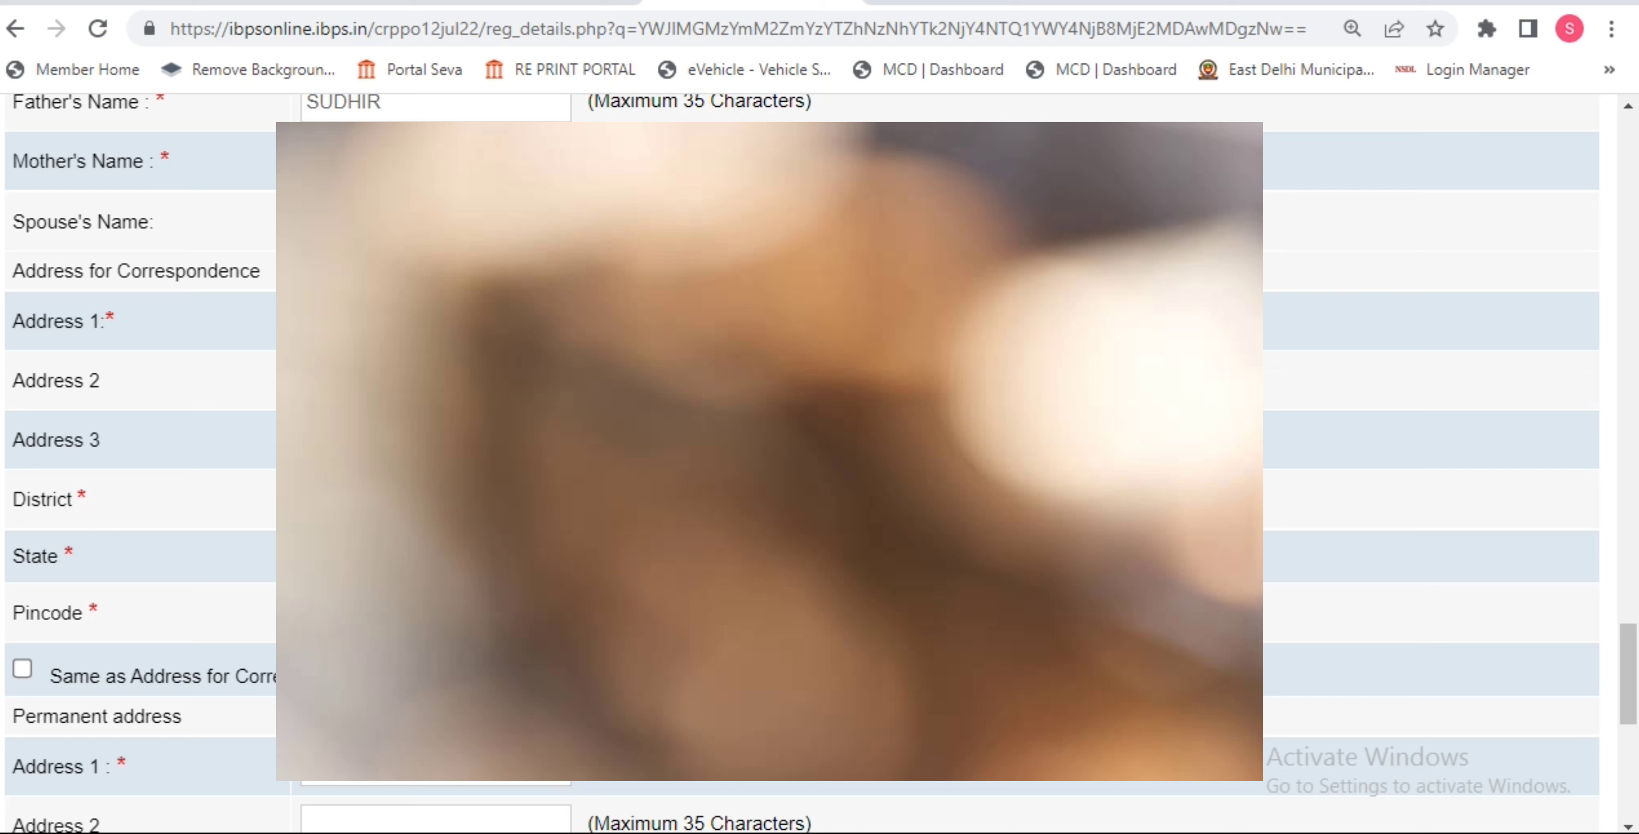
# Select the candidate's state in the address for correspondence.
pyautogui.hotkey('alt', 'Down')
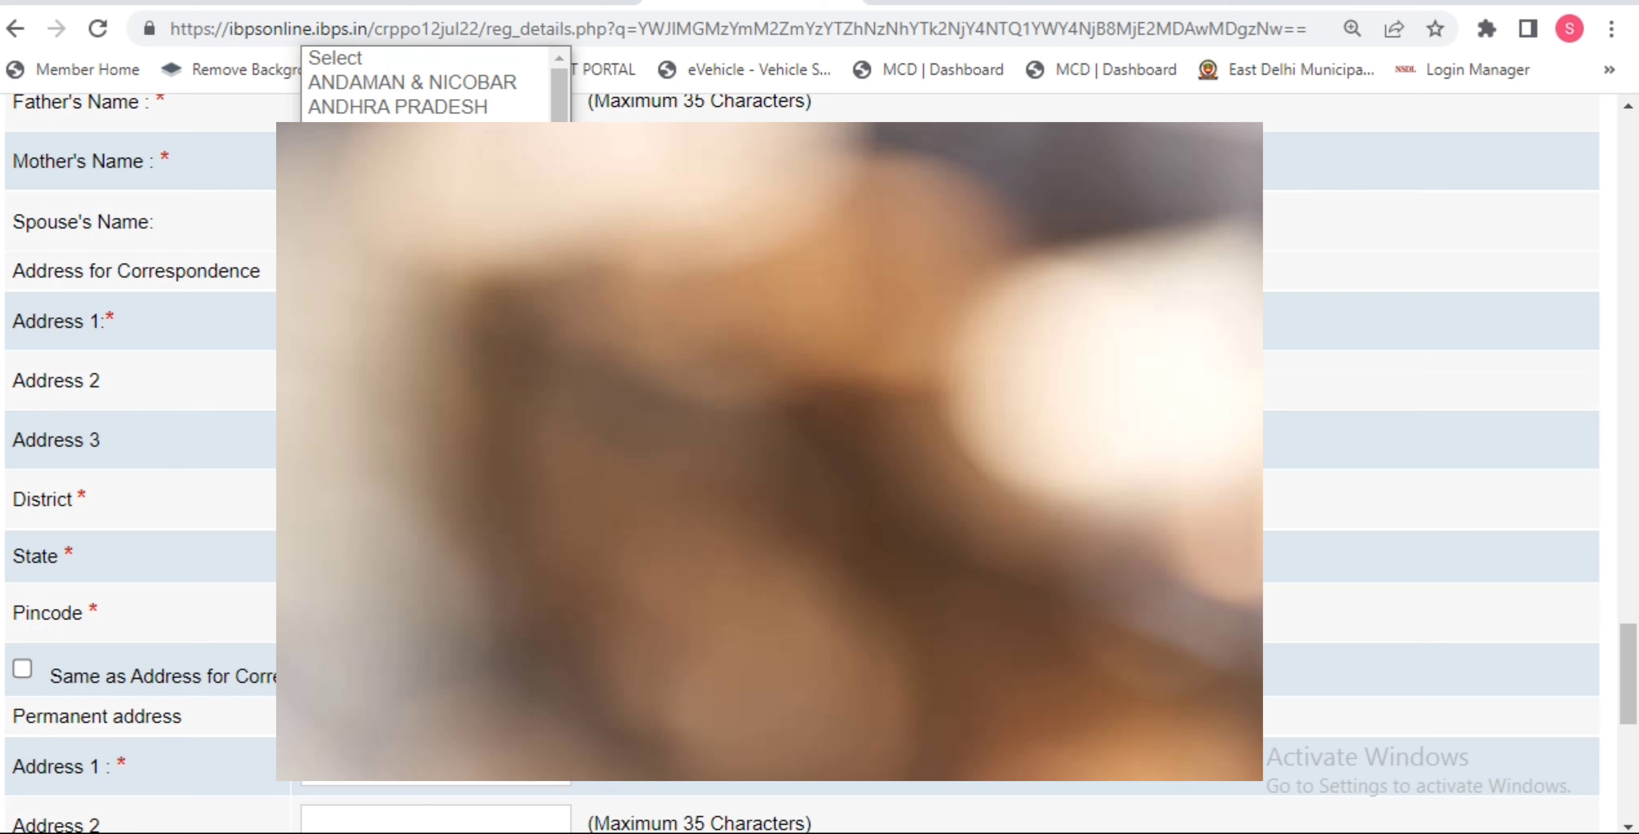
pyautogui.press('Escape')
pyautogui.hotkey('alt', 'Down')
pyautogui.click(216, 487)
pyautogui.scroll(-3, 216, 487)
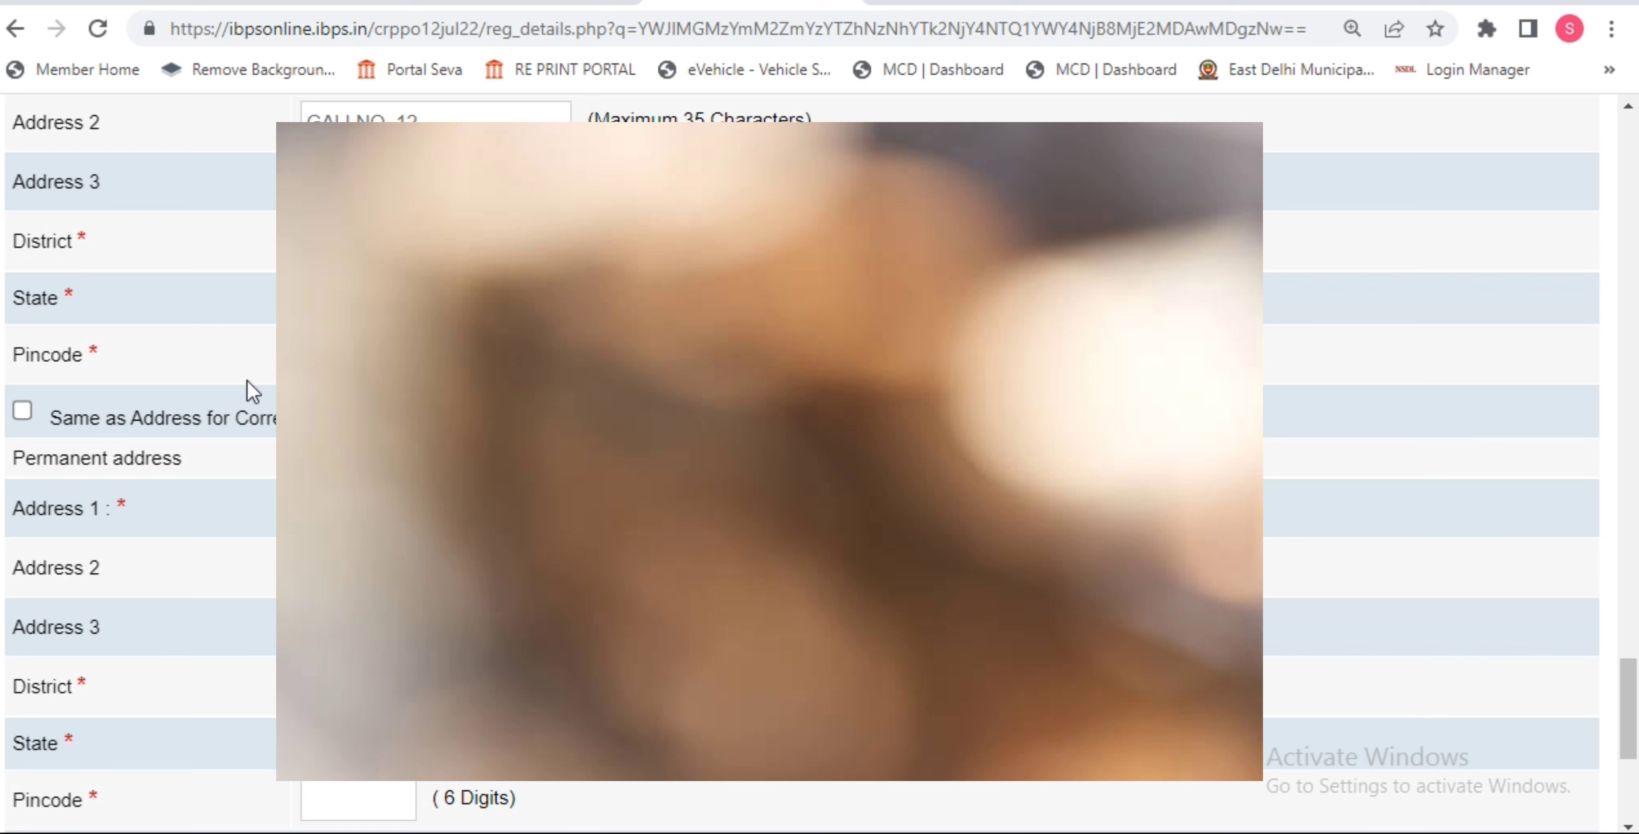
# Use the correspondence address as the permanent address too and choose Permanent Address for GST invoicing.
pyautogui.click(23, 411)
pyautogui.scroll(-5, 820, 445)
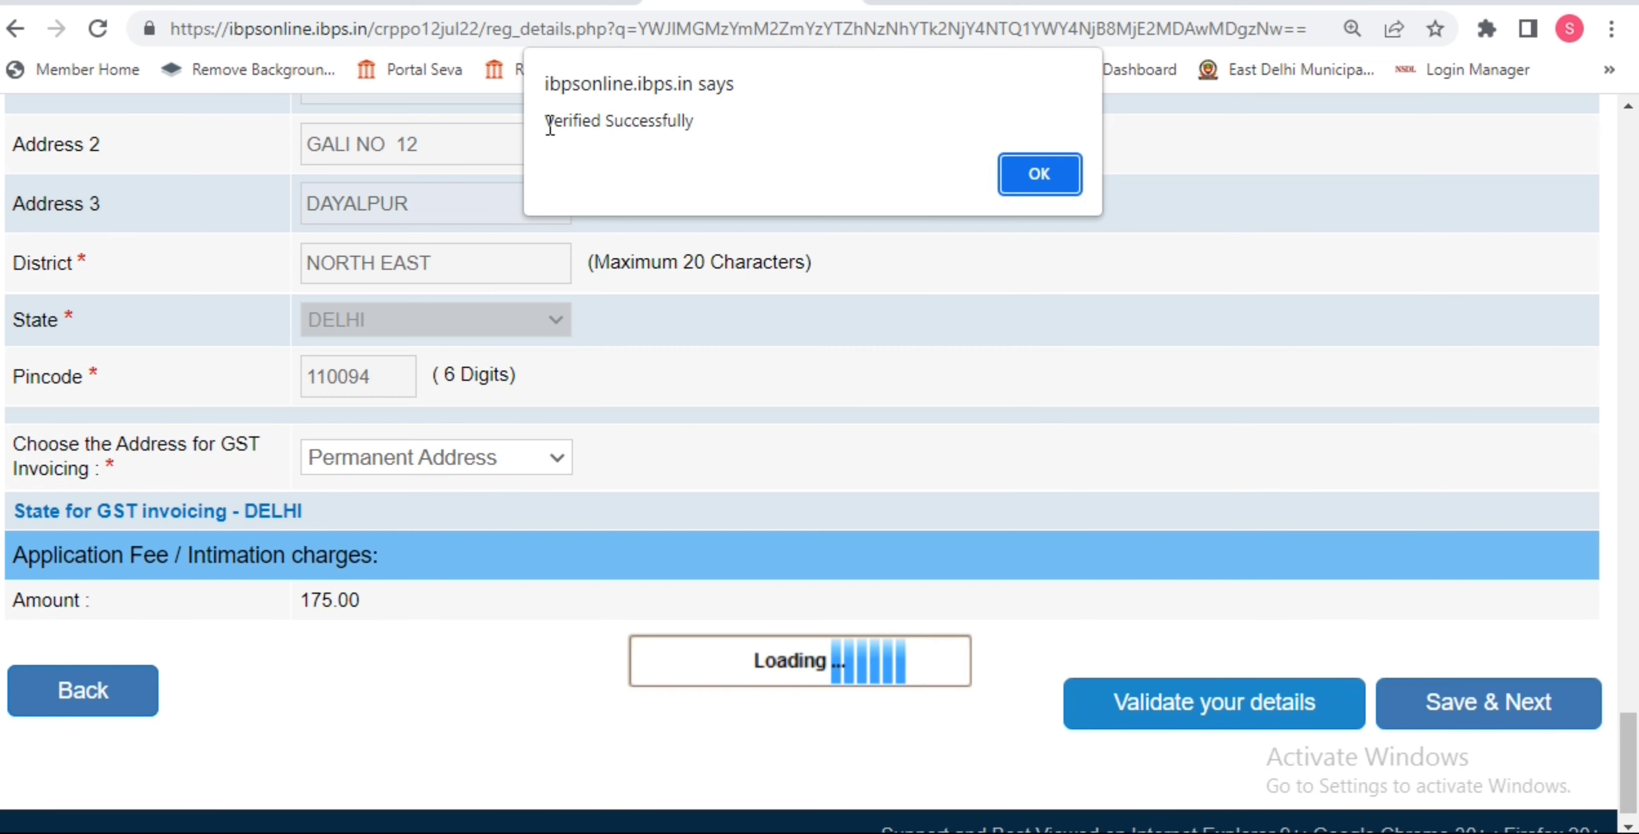
# Accept the verification message and save the basic details to continue to the qualification section.
pyautogui.moveTo(544, 106); pyautogui.dragTo(754, 128)
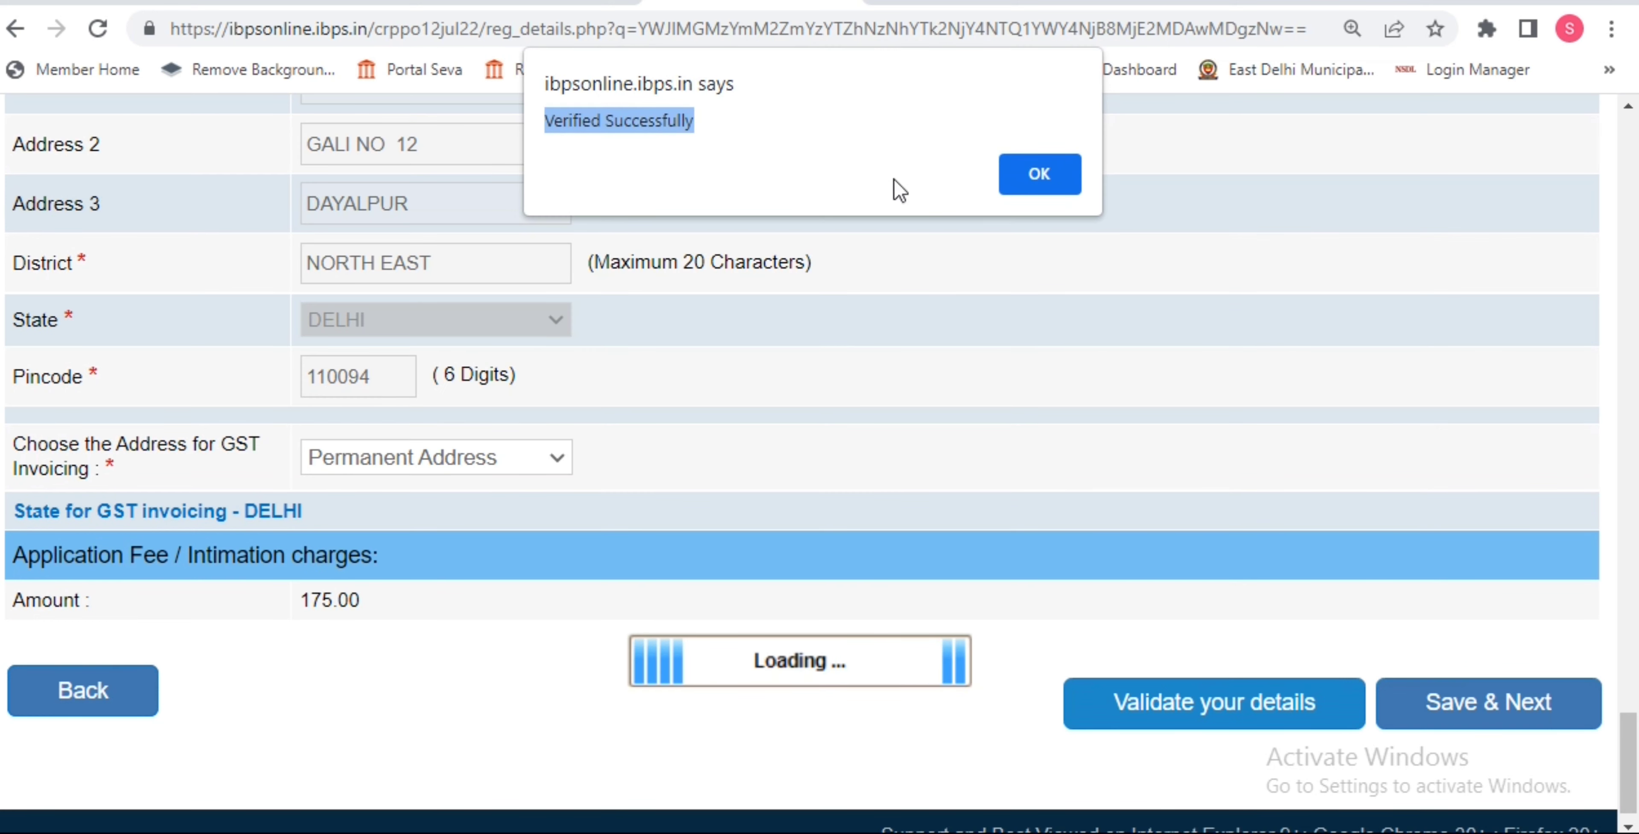
pyautogui.click(1032, 171)
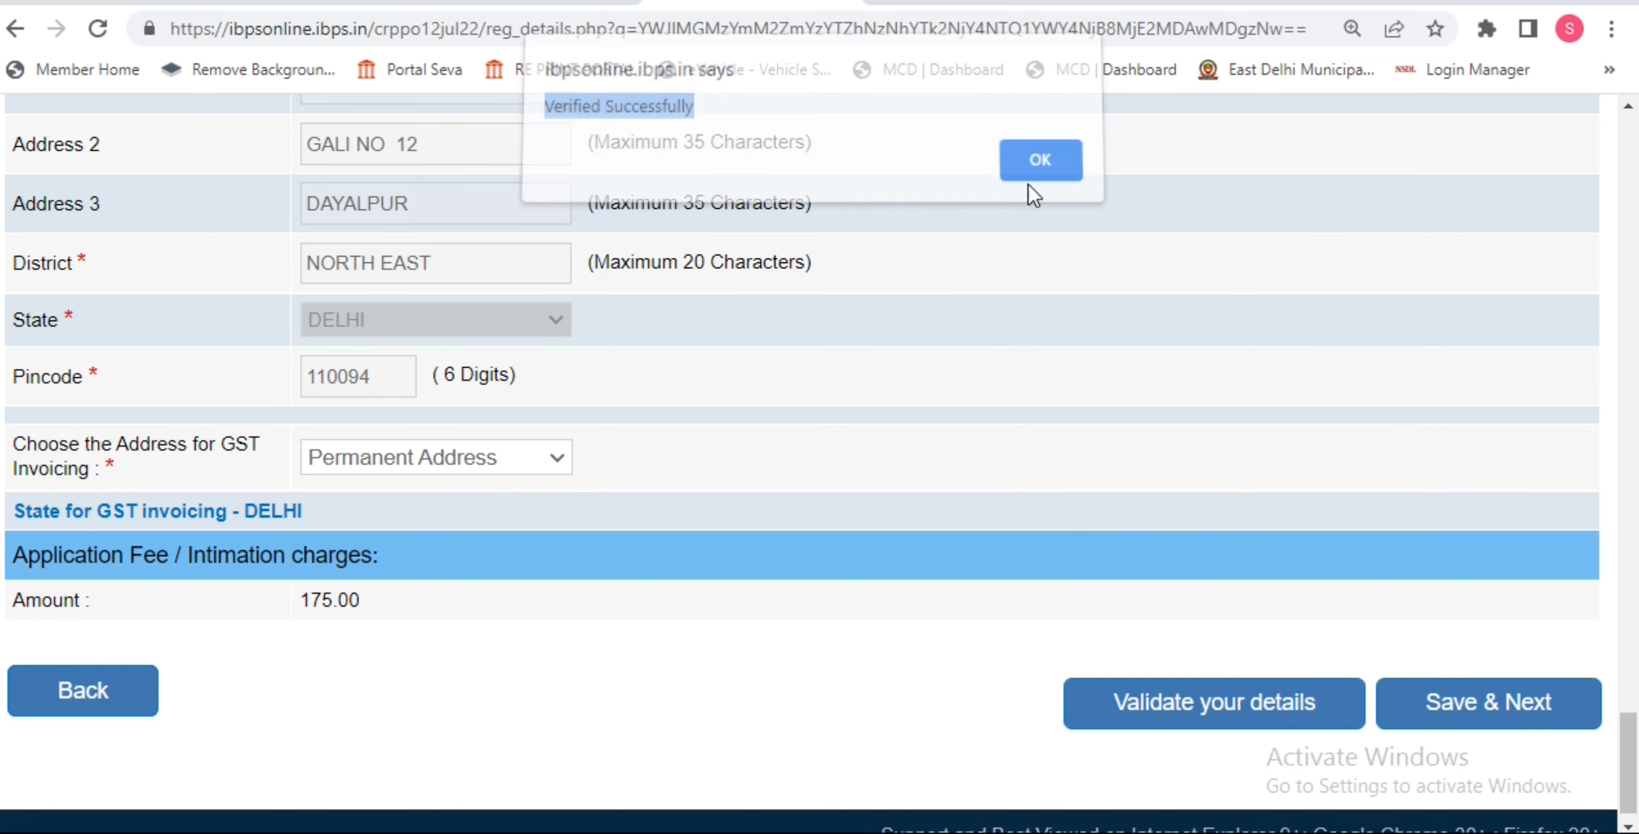
pyautogui.click(1455, 703)
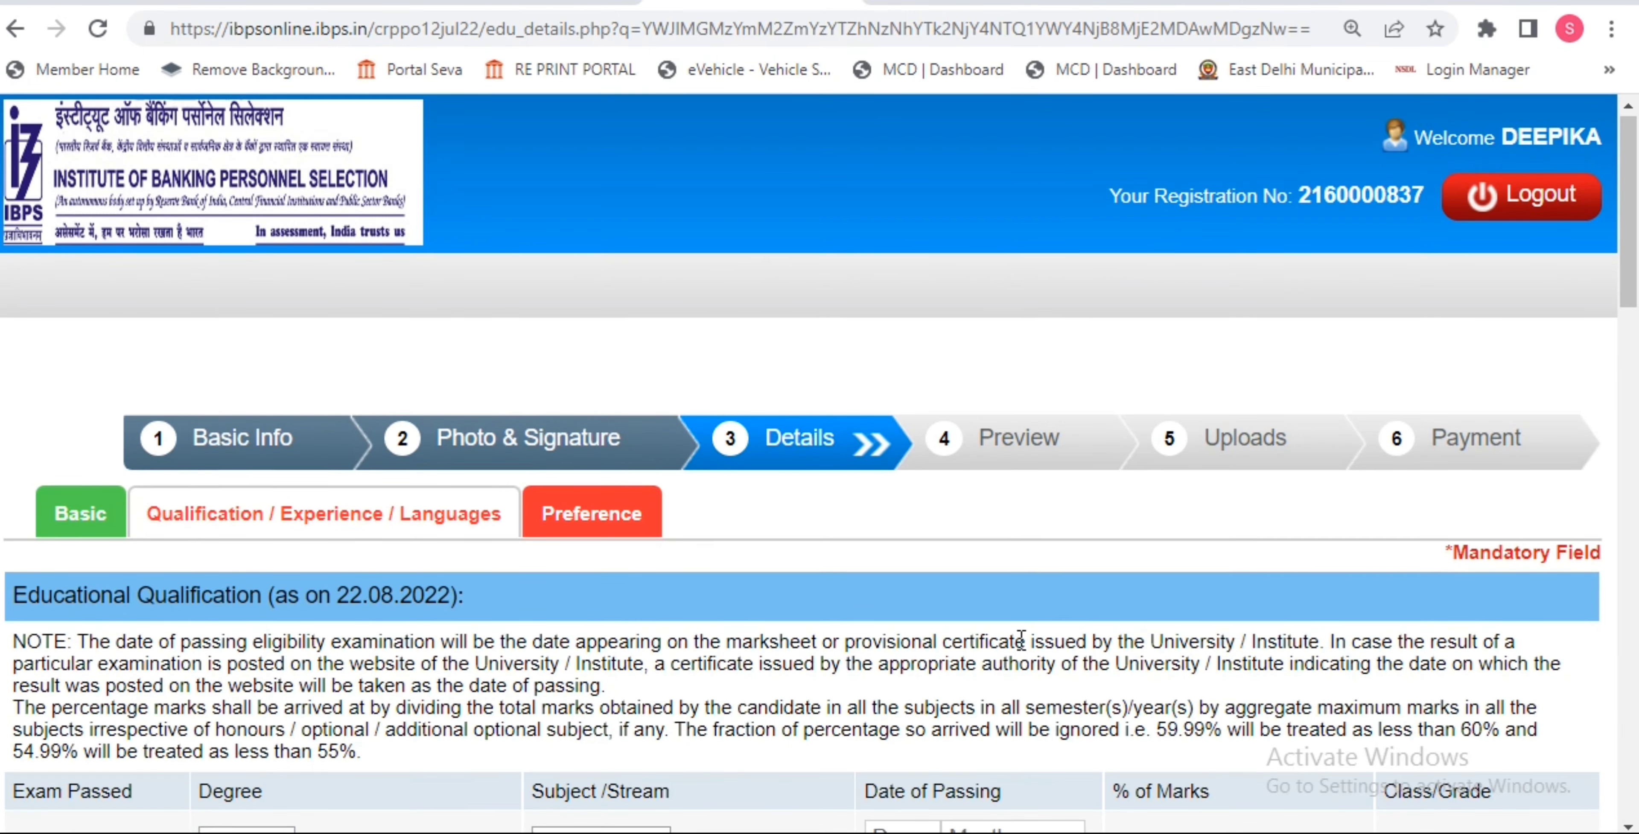
# Set the Graduation / Equivalent degree to B.A with Arts as the subject.
pyautogui.scroll(-5, 991, 503)
pyautogui.scroll(-2, 990, 503)
pyautogui.click(230, 330)
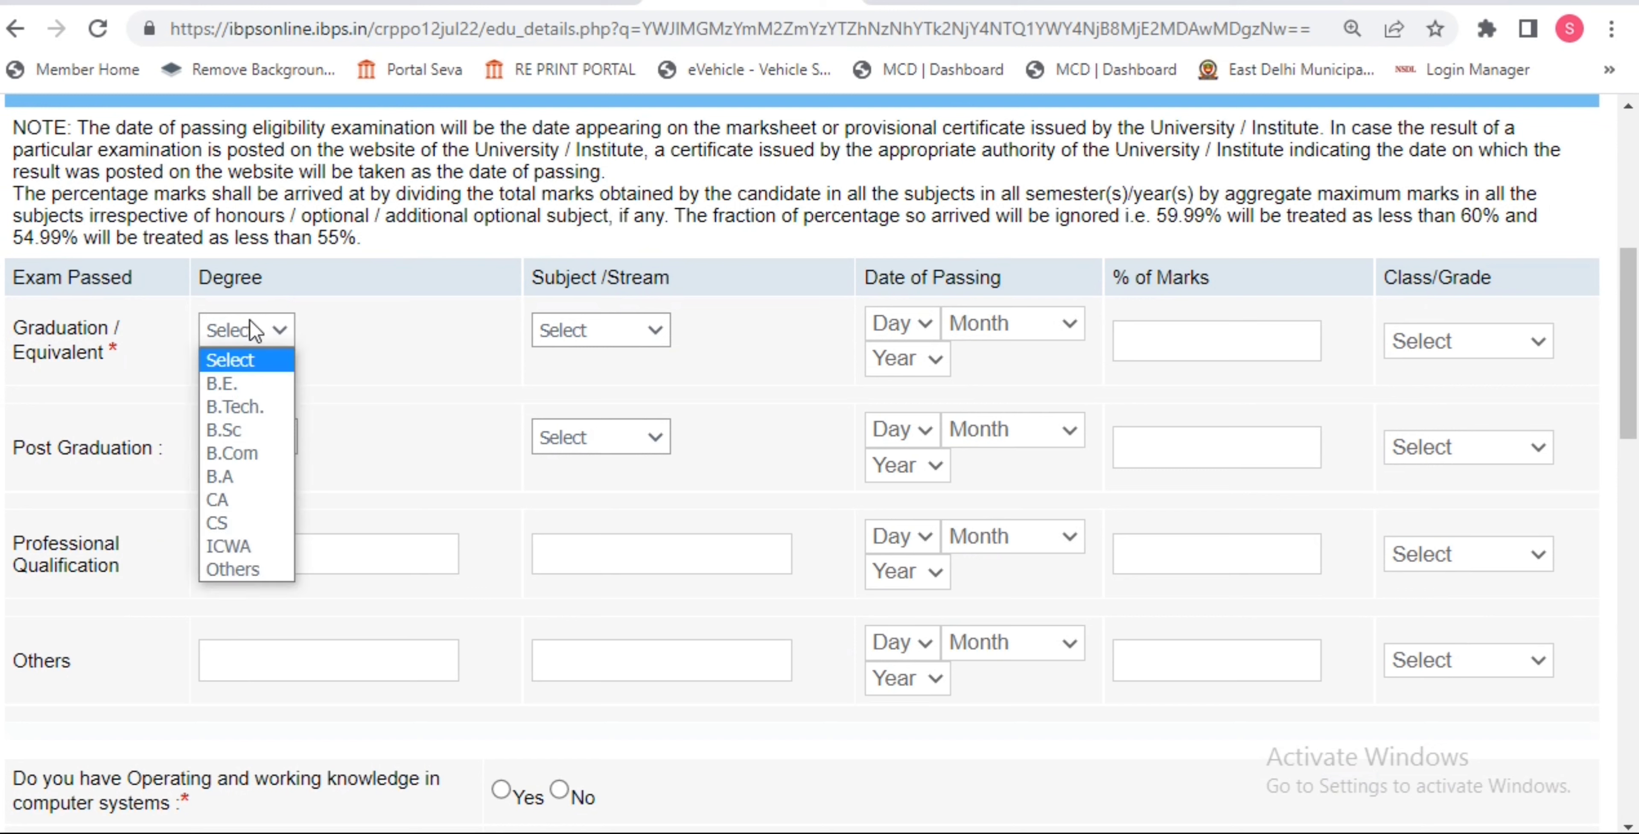
pyautogui.click(226, 475)
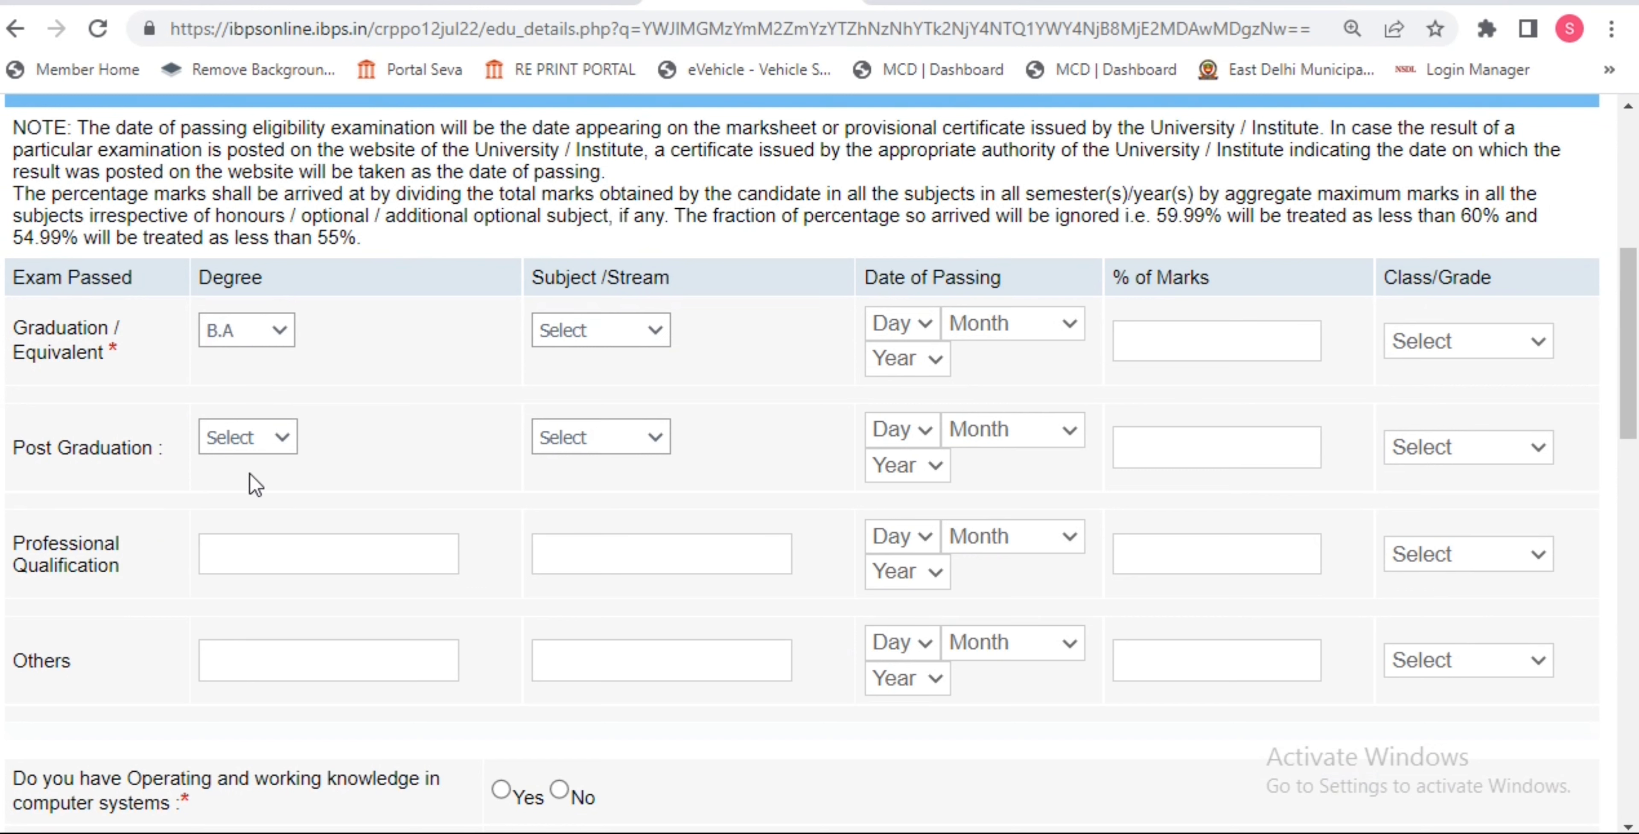
pyautogui.click(235, 333)
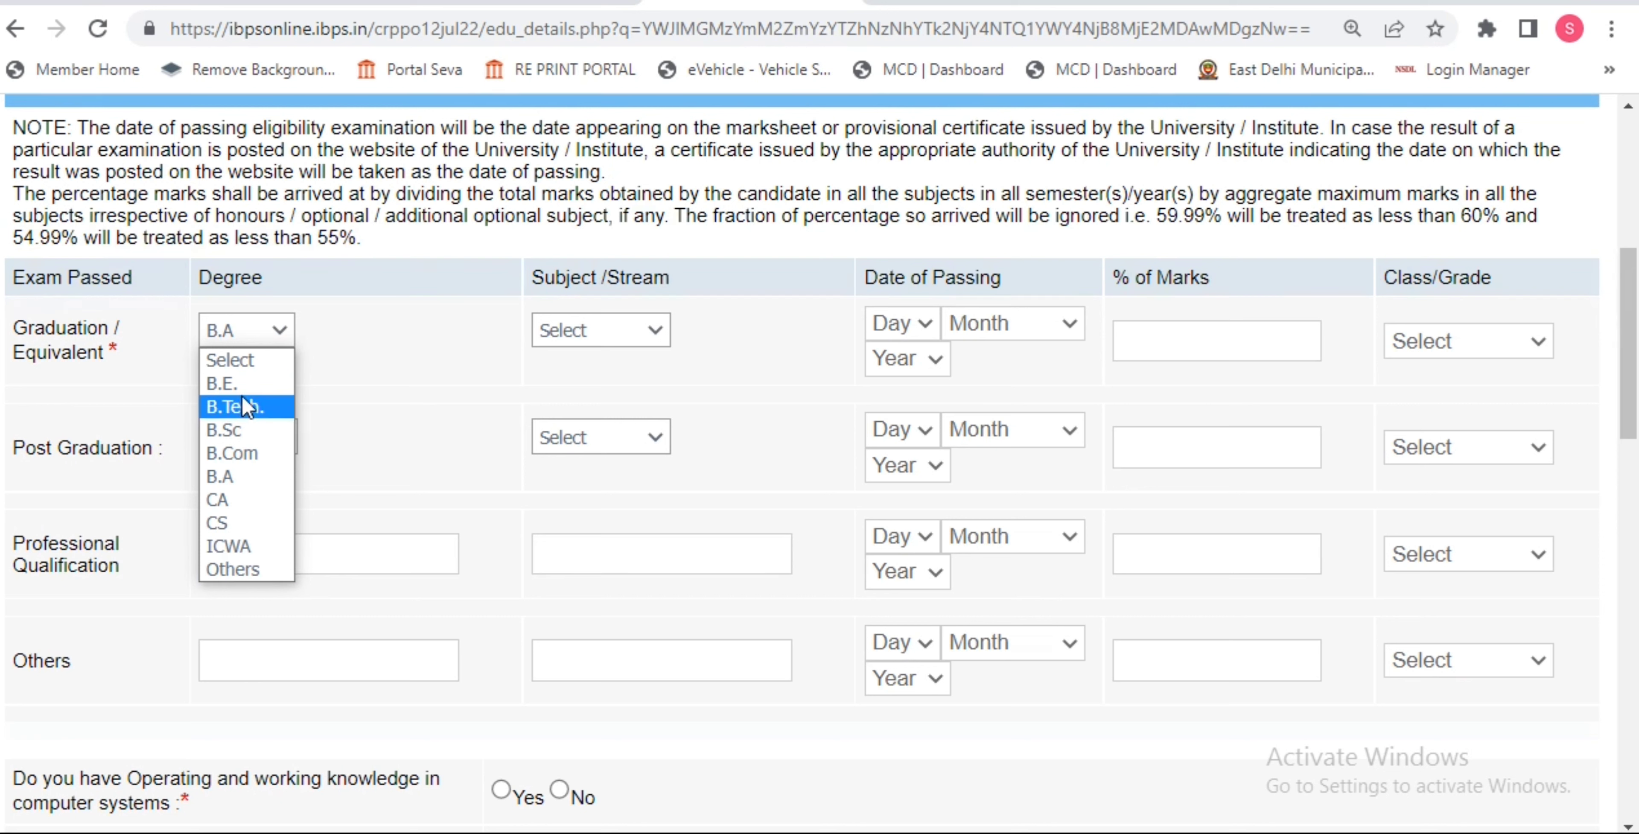
pyautogui.click(227, 477)
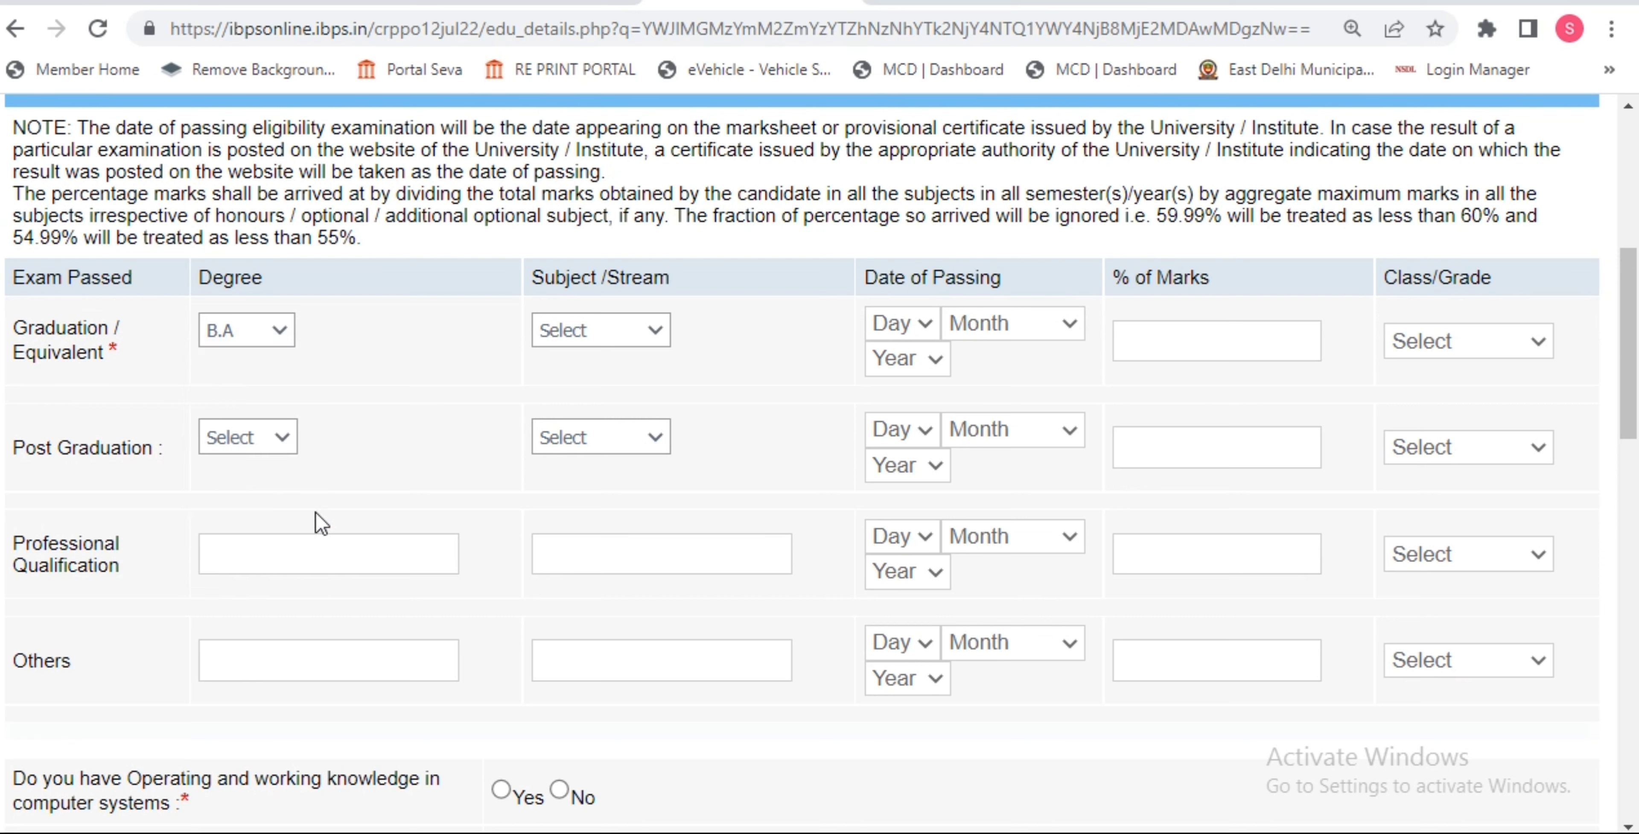
pyautogui.click(624, 334)
pyautogui.click(580, 383)
pyautogui.click(604, 330)
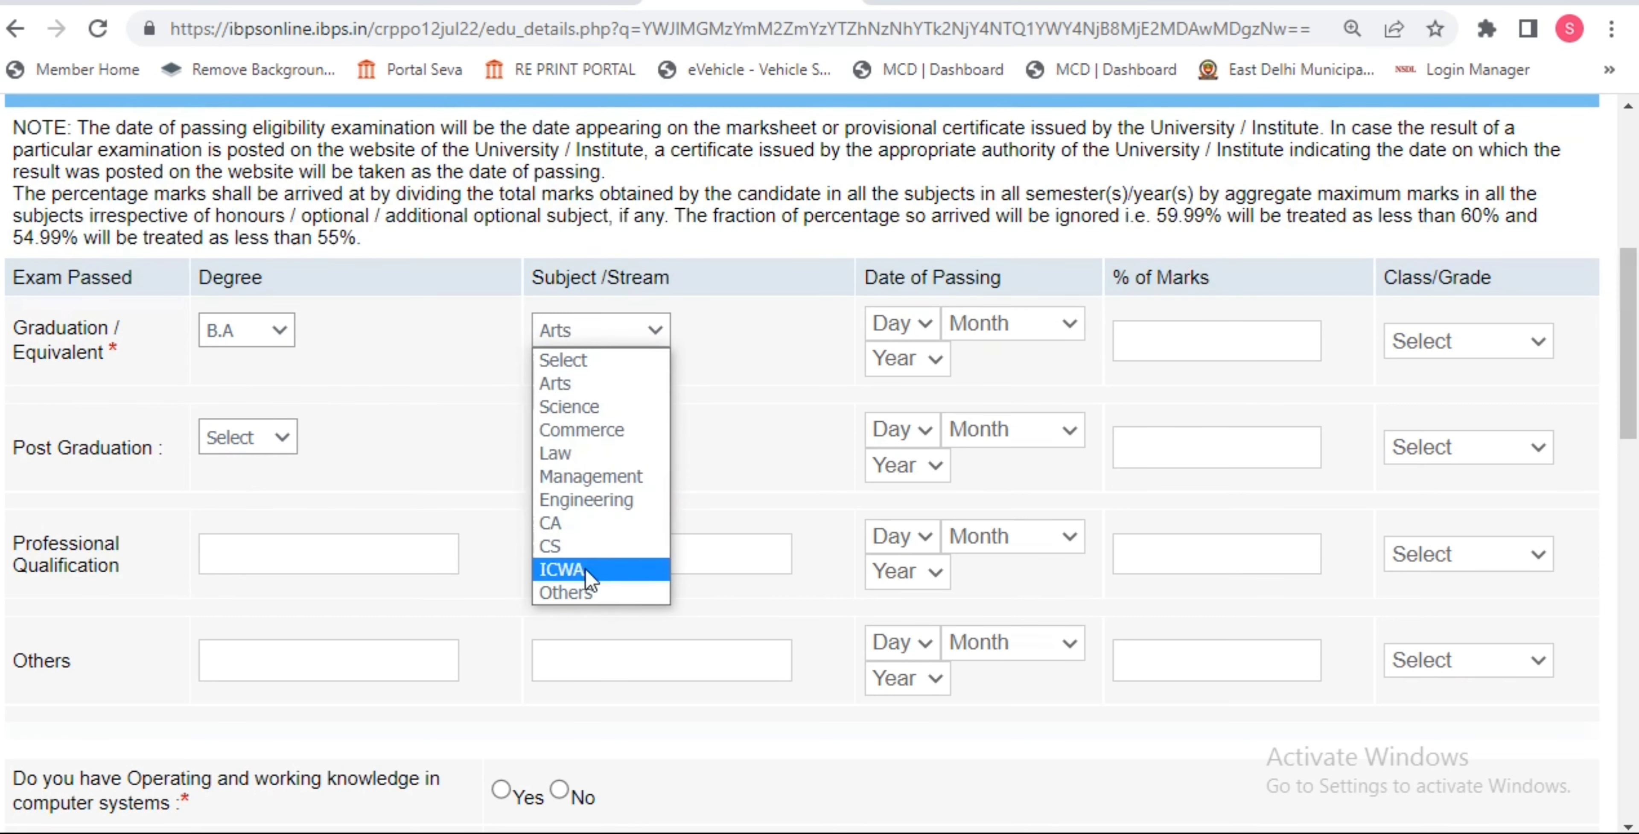
pyautogui.click(570, 386)
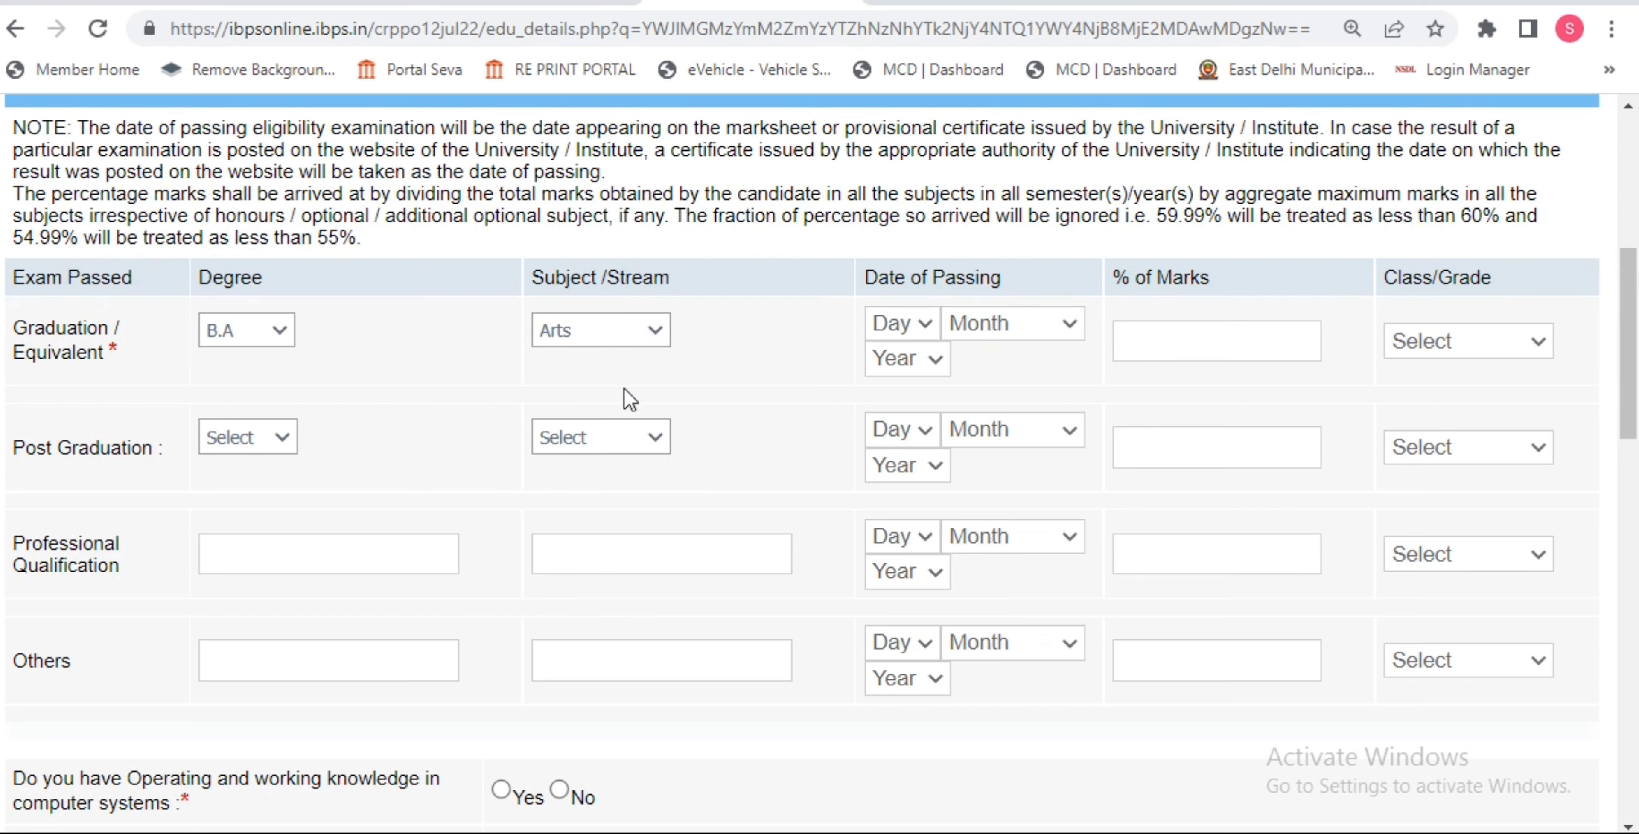
# Set the graduation's date of passing to 10 August 2020.
pyautogui.click(906, 328)
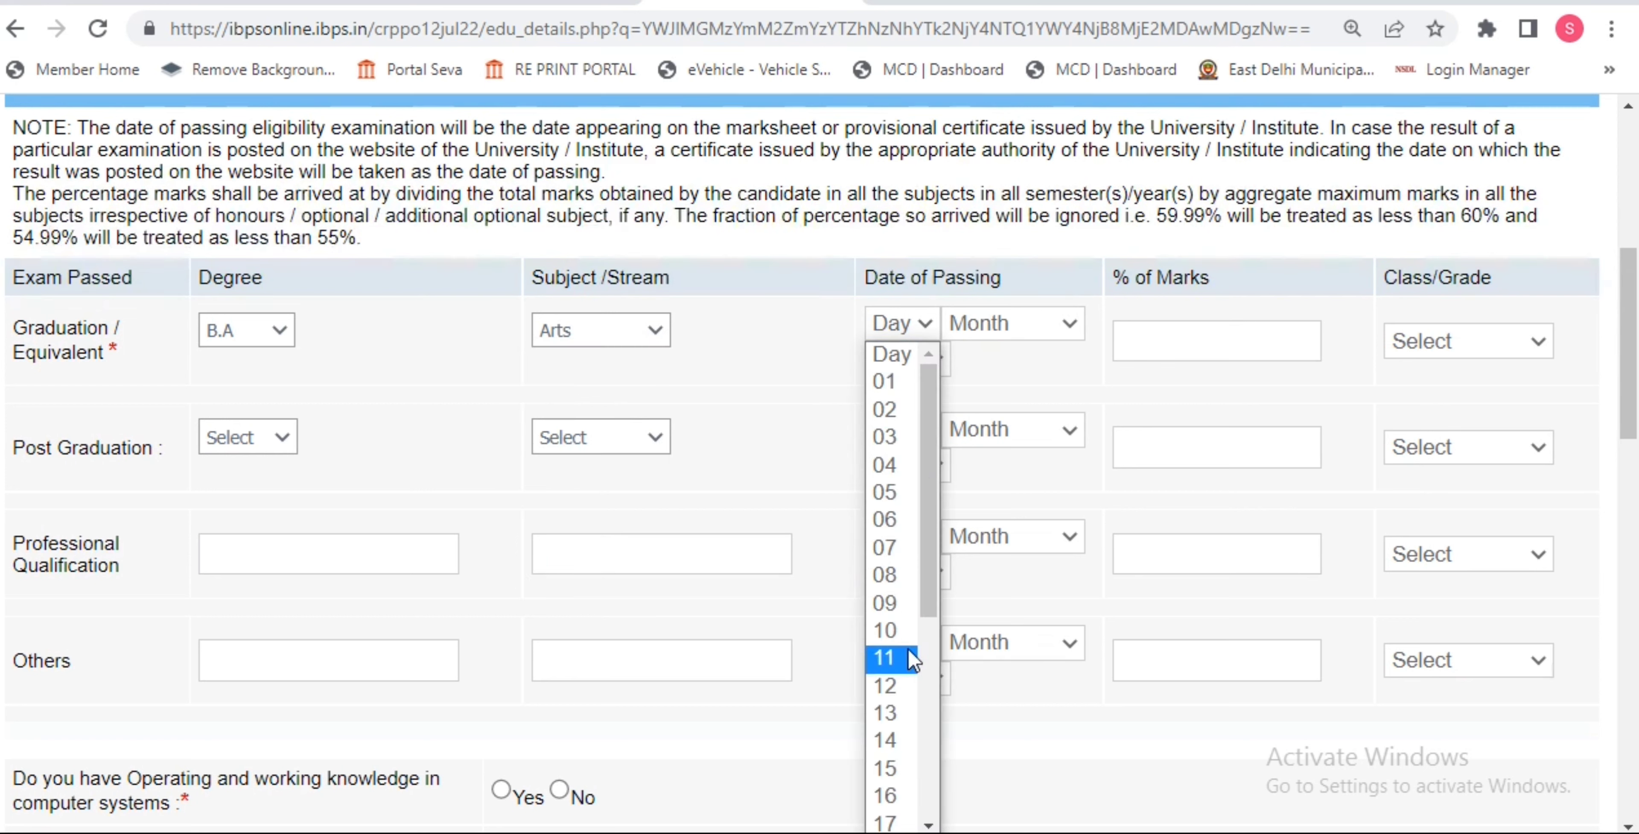
pyautogui.click(903, 635)
pyautogui.click(1006, 326)
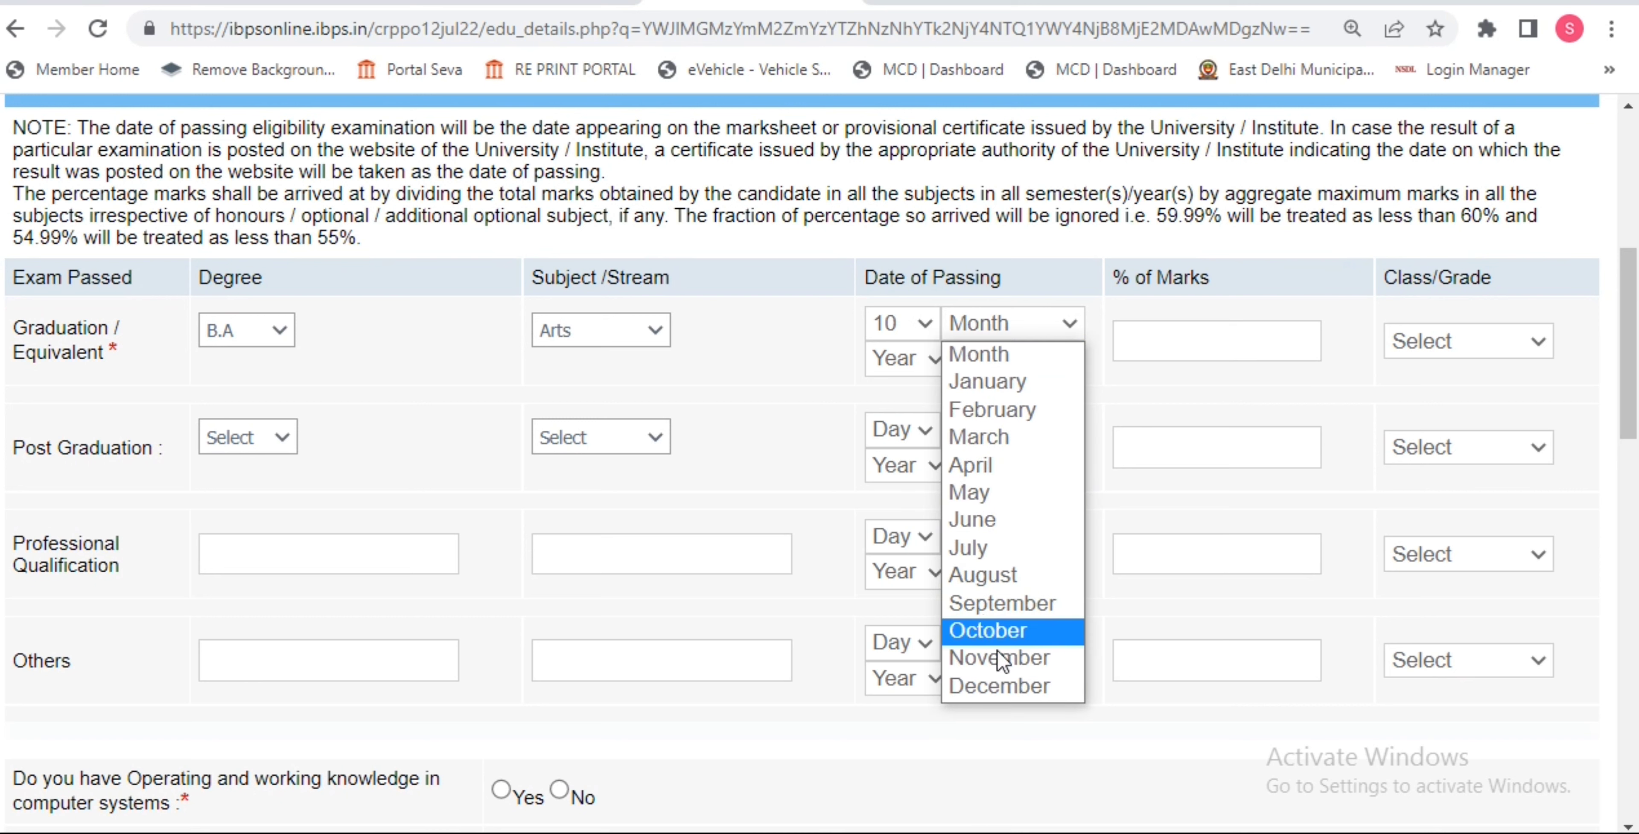
pyautogui.click(981, 576)
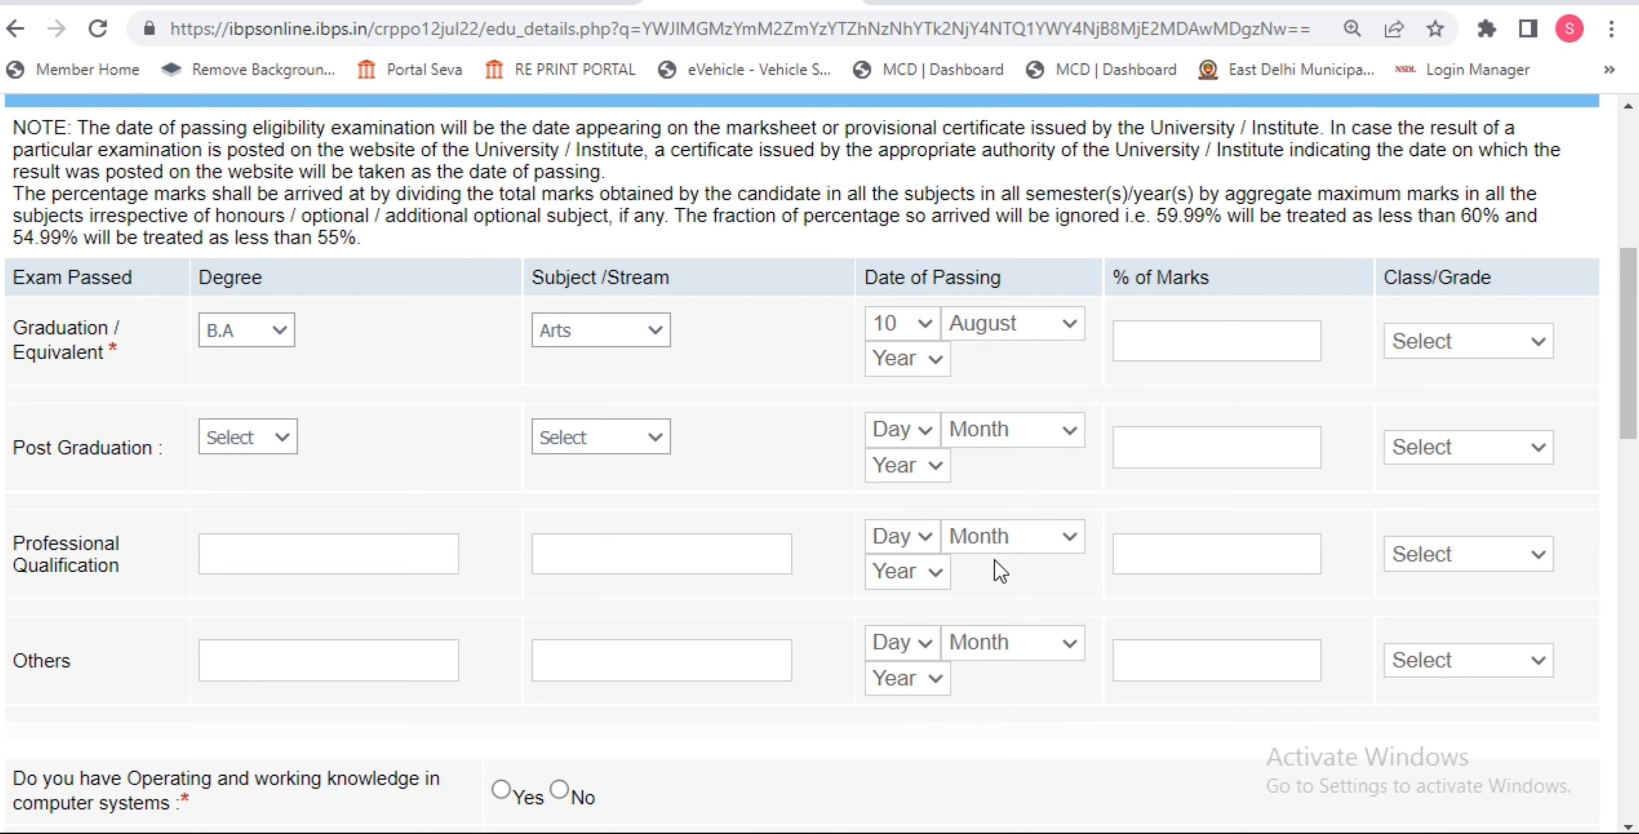
pyautogui.click(903, 368)
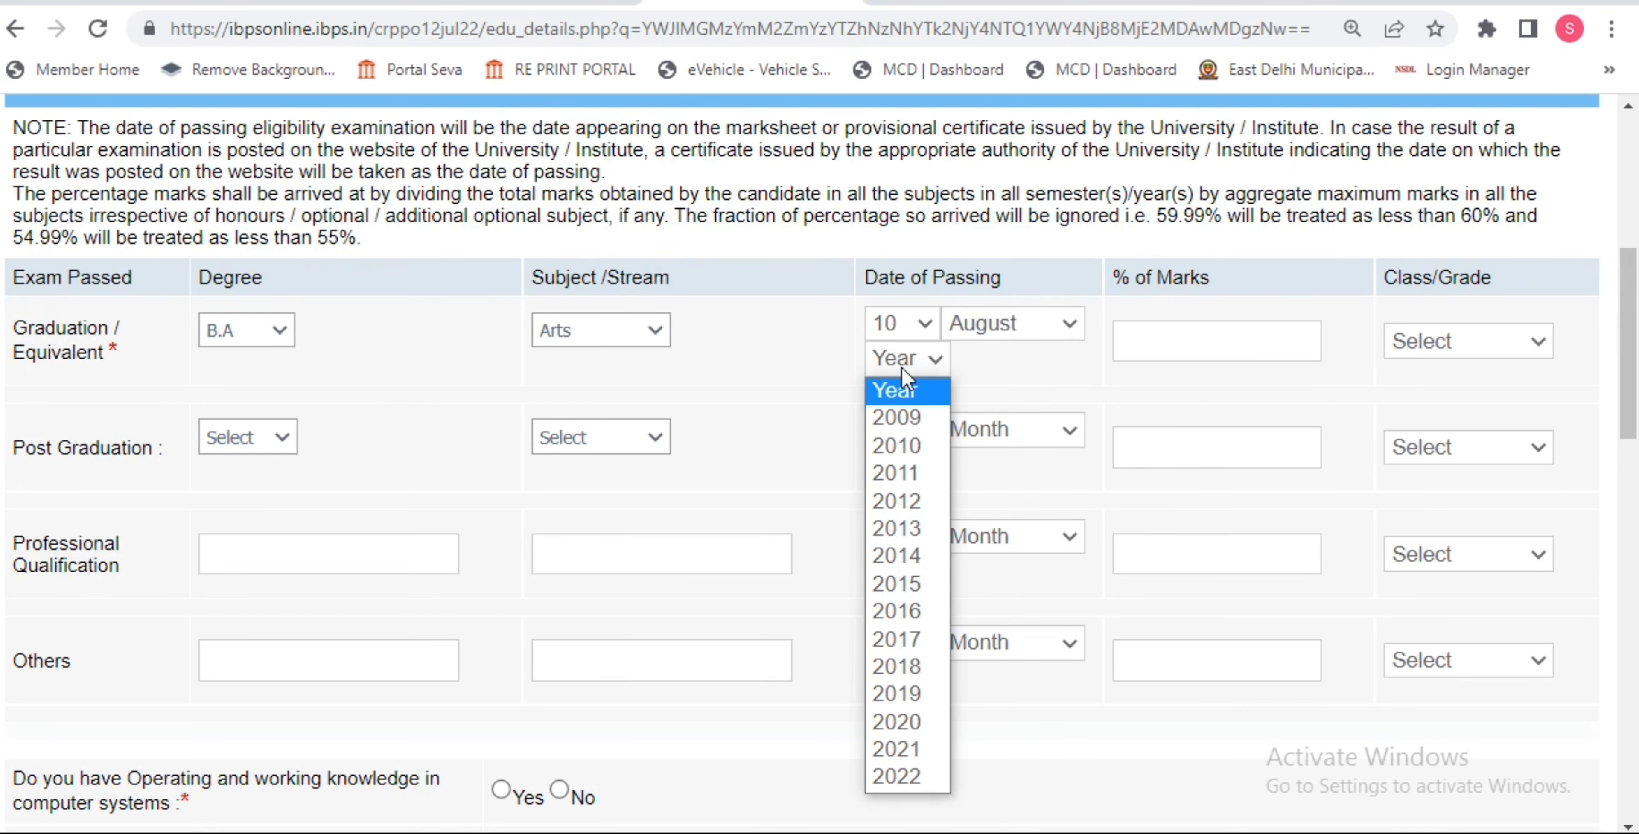
pyautogui.press('Down')
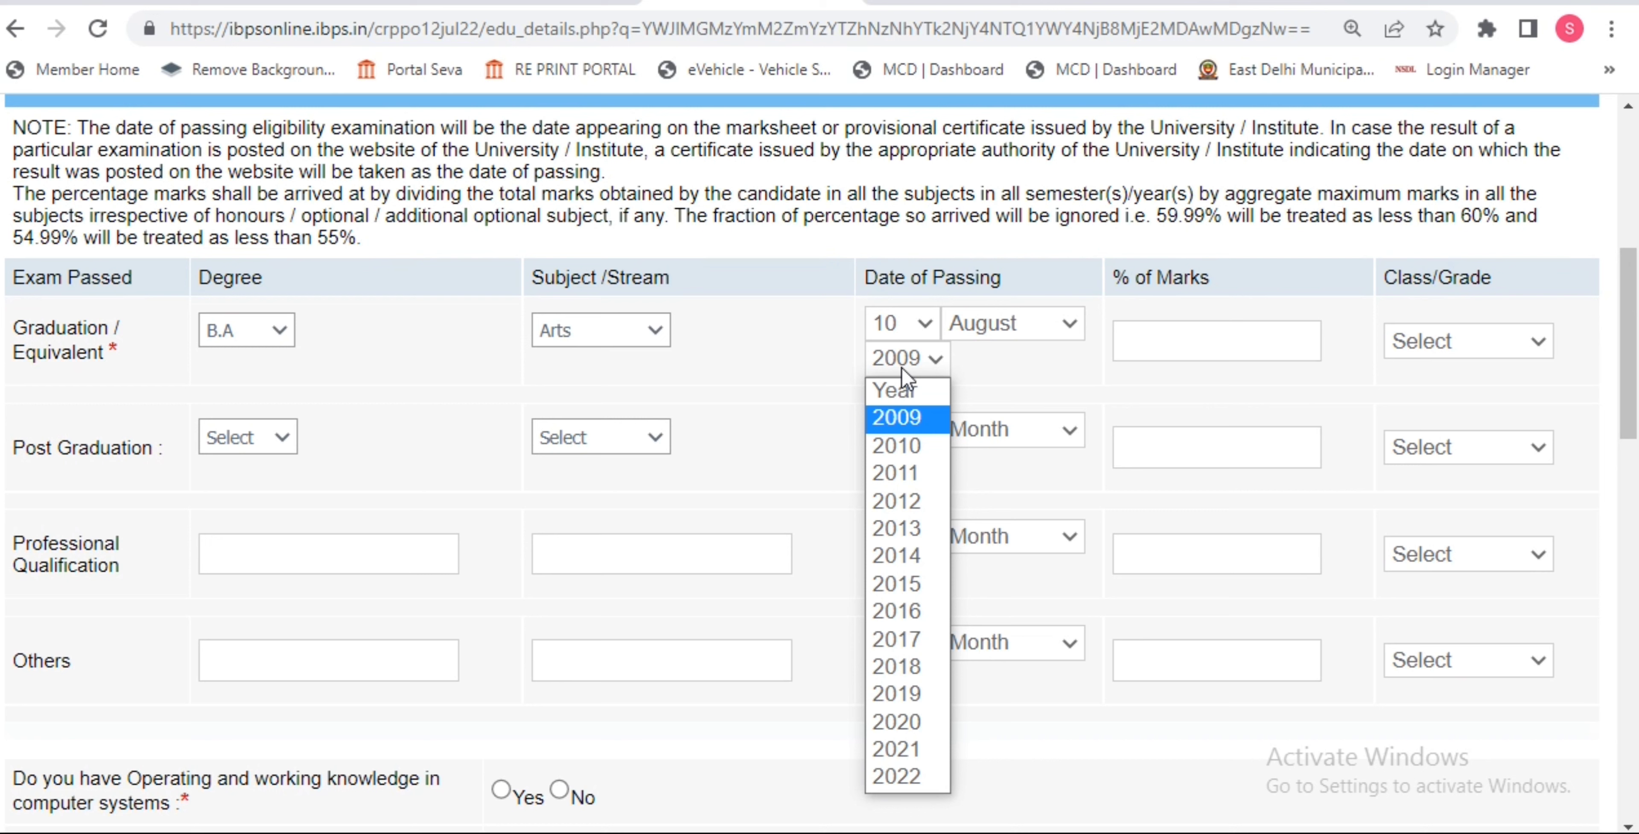
pyautogui.press('Down')
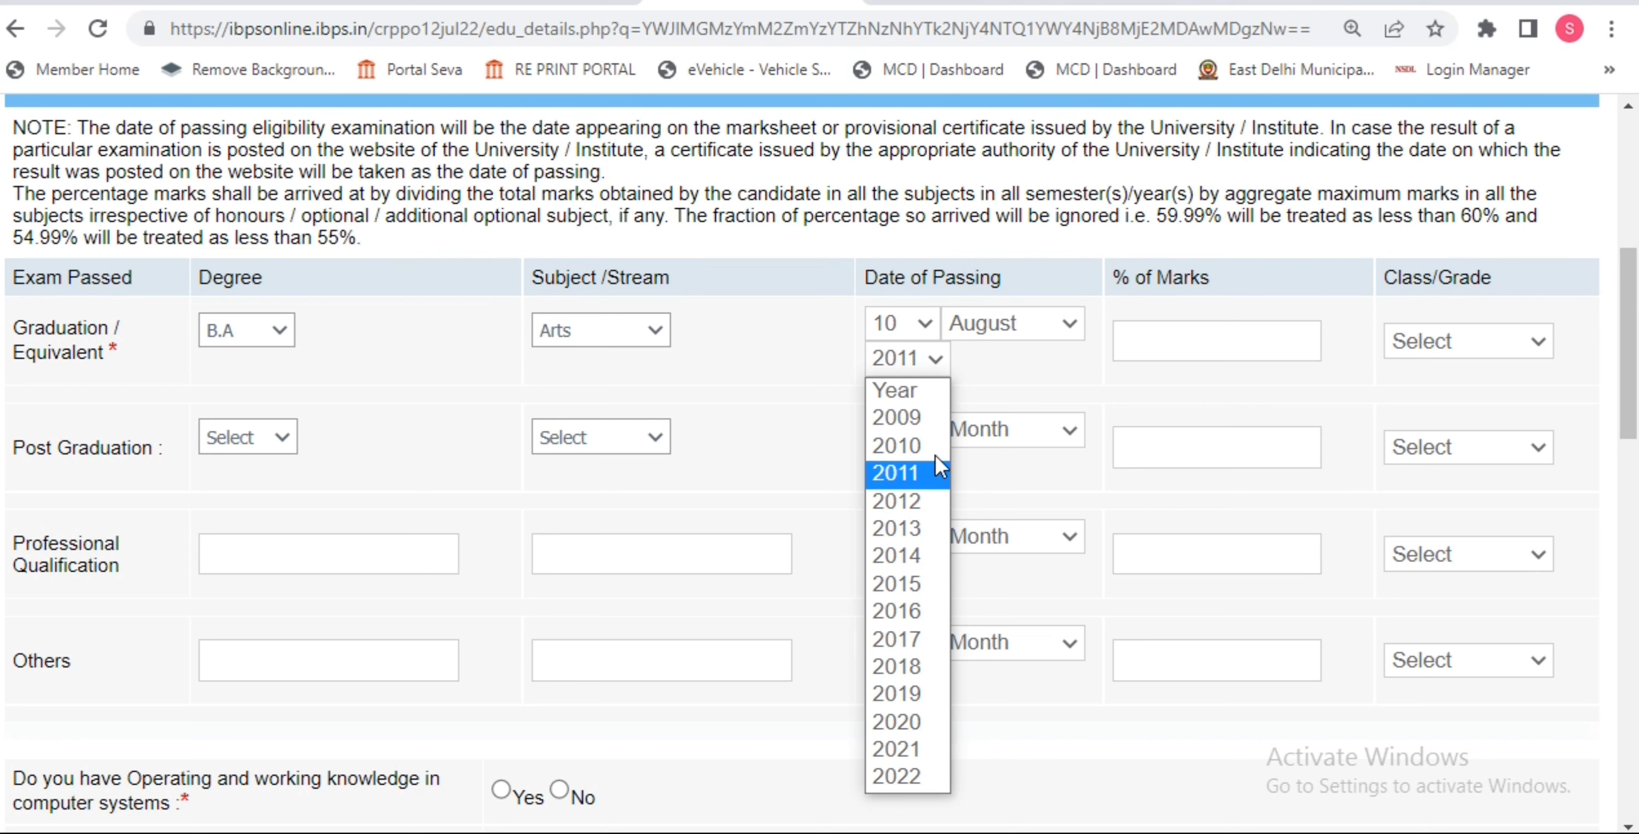
pyautogui.press('Down')
pyautogui.press('Down')
pyautogui.press('Down')
pyautogui.press('Down')
pyautogui.press('Down')
pyautogui.press('Down')
pyautogui.press('Down')
pyautogui.press('Down')
pyautogui.press('Down')
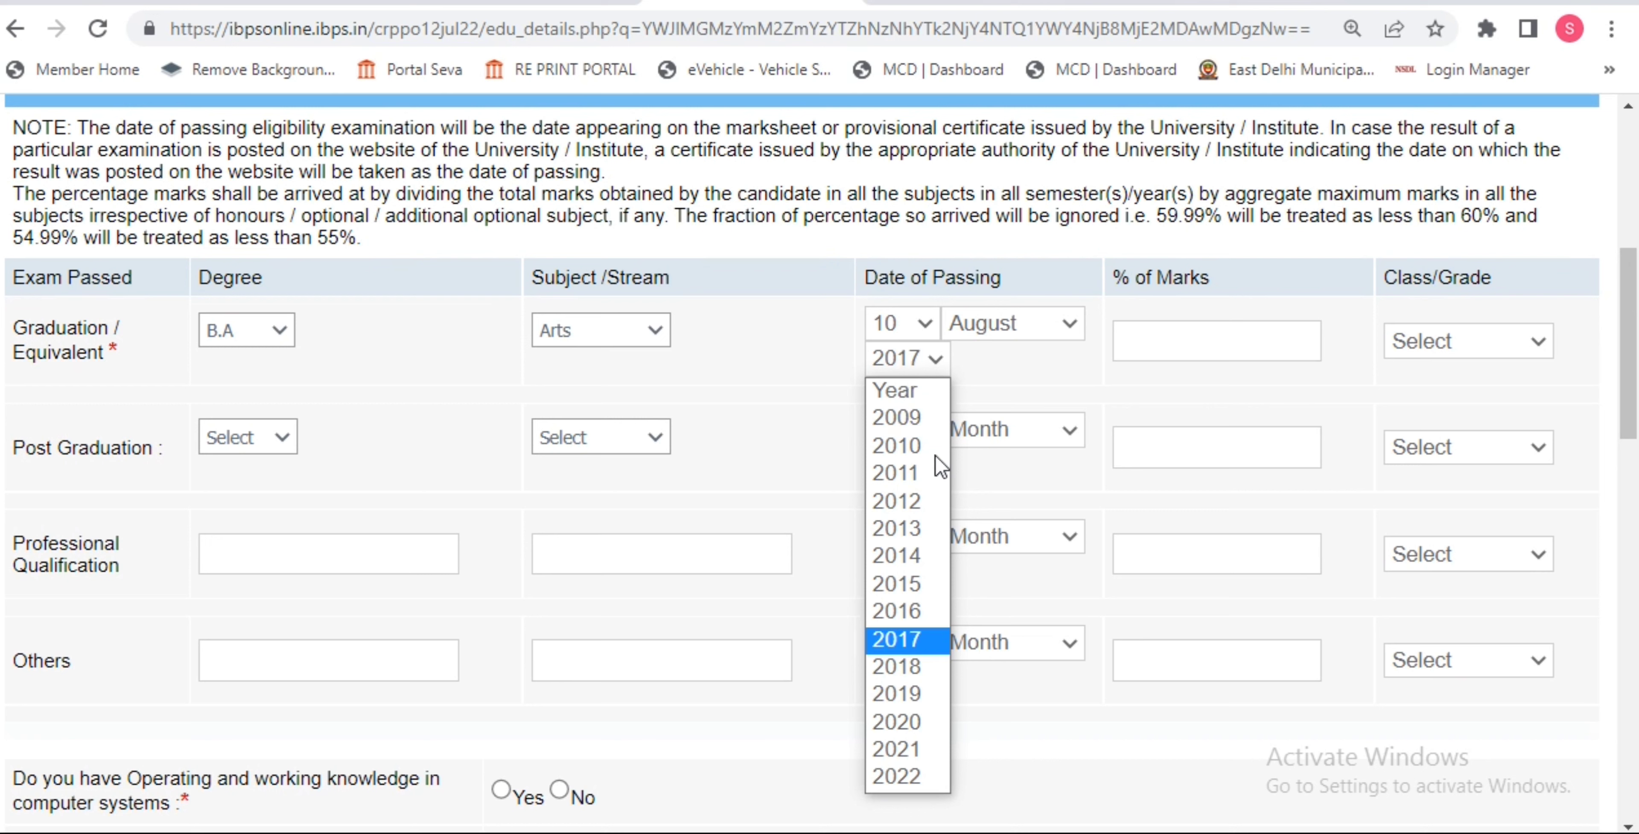
pyautogui.press('Return')
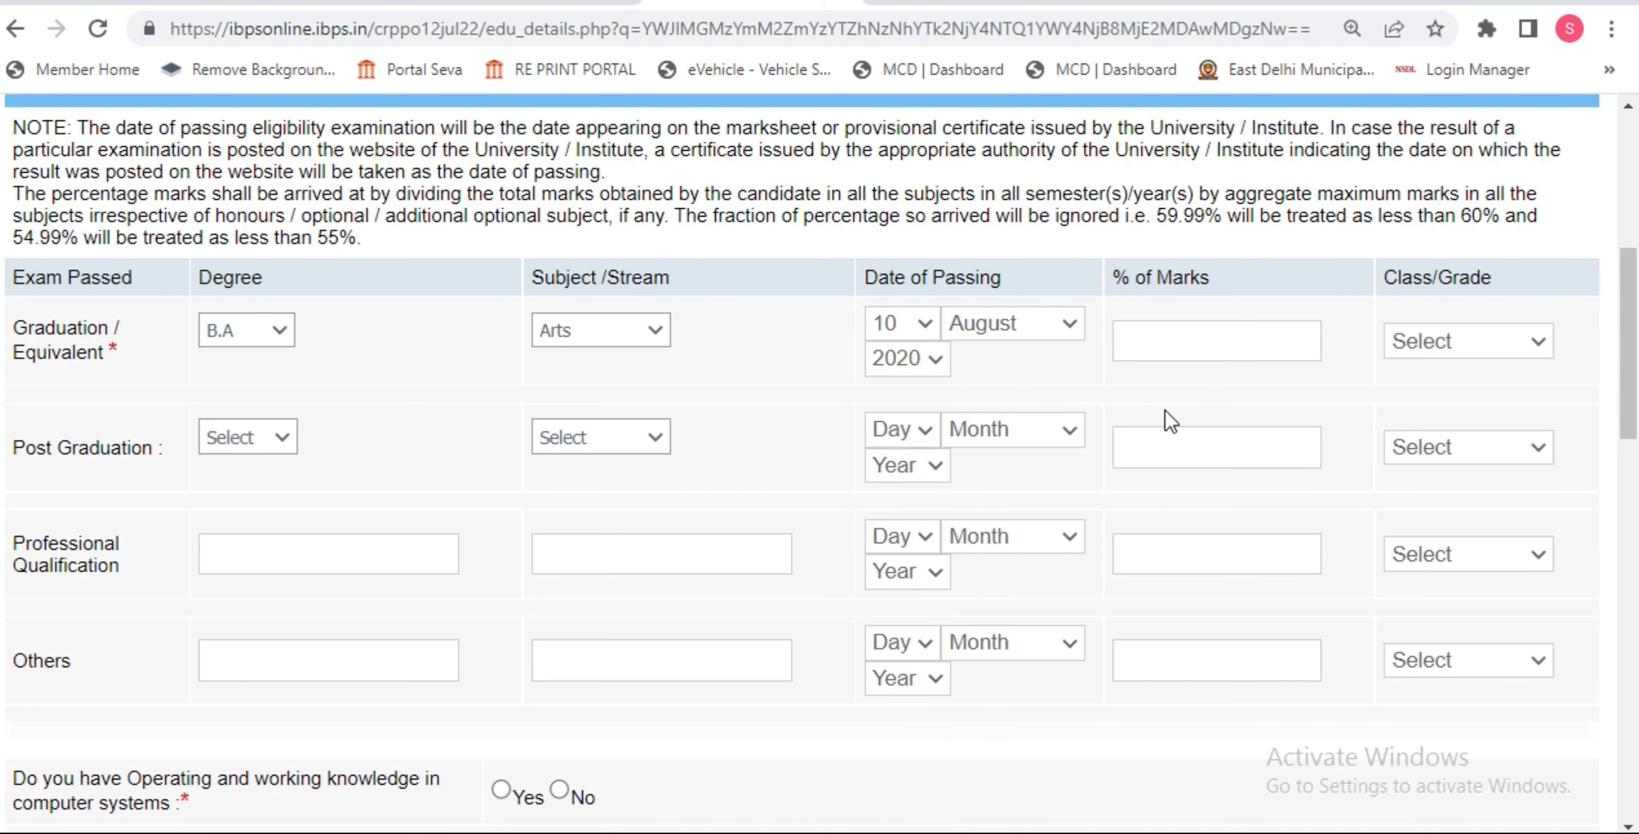
# Enter 93.00 as the graduation's percentage of marks and set its class to First Class.
pyautogui.click(1179, 347)
pyautogui.write('93.00')
pyautogui.click(1418, 345)
pyautogui.click(1426, 401)
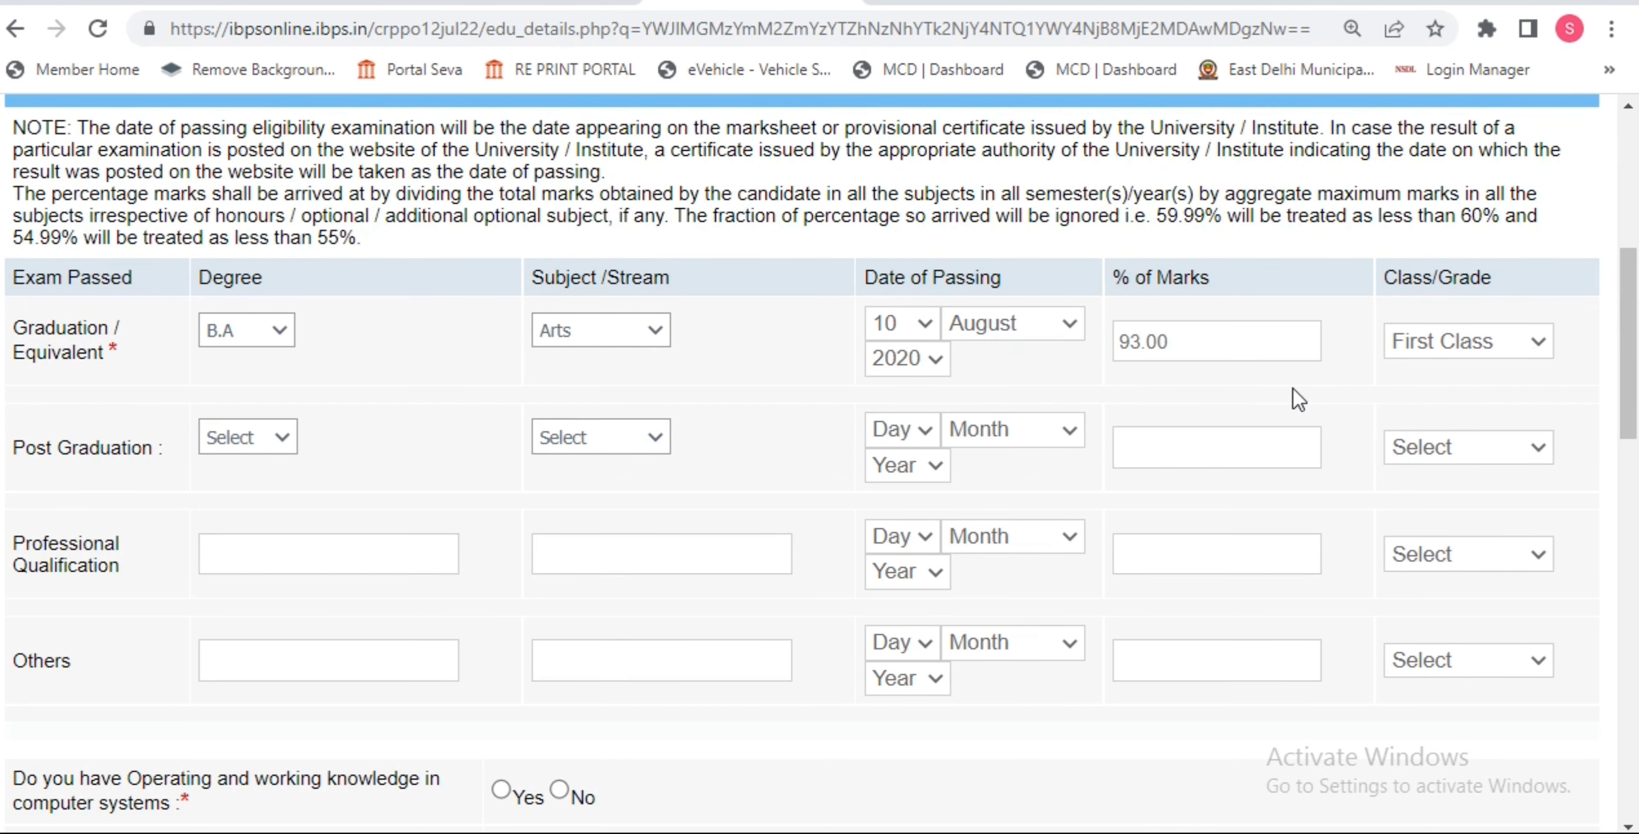
# Answer Yes to working knowledge of computer systems and choose a certificate in Computer Operations as its details.
pyautogui.scroll(-2, 1206, 392)
pyautogui.scroll(-4, 1206, 392)
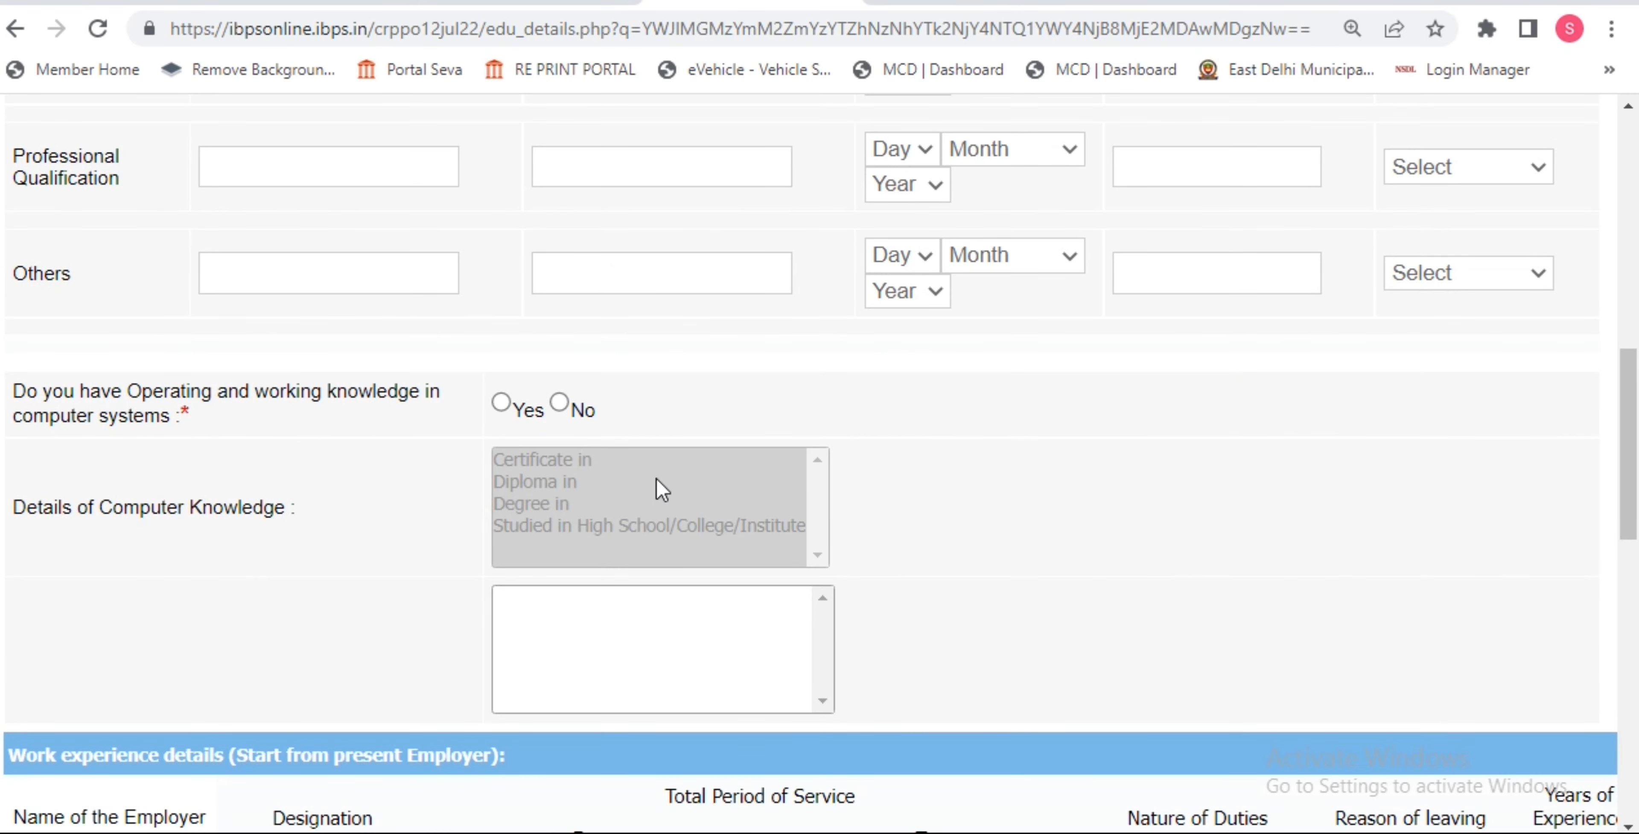
pyautogui.click(502, 403)
pyautogui.scroll(-2, 676, 432)
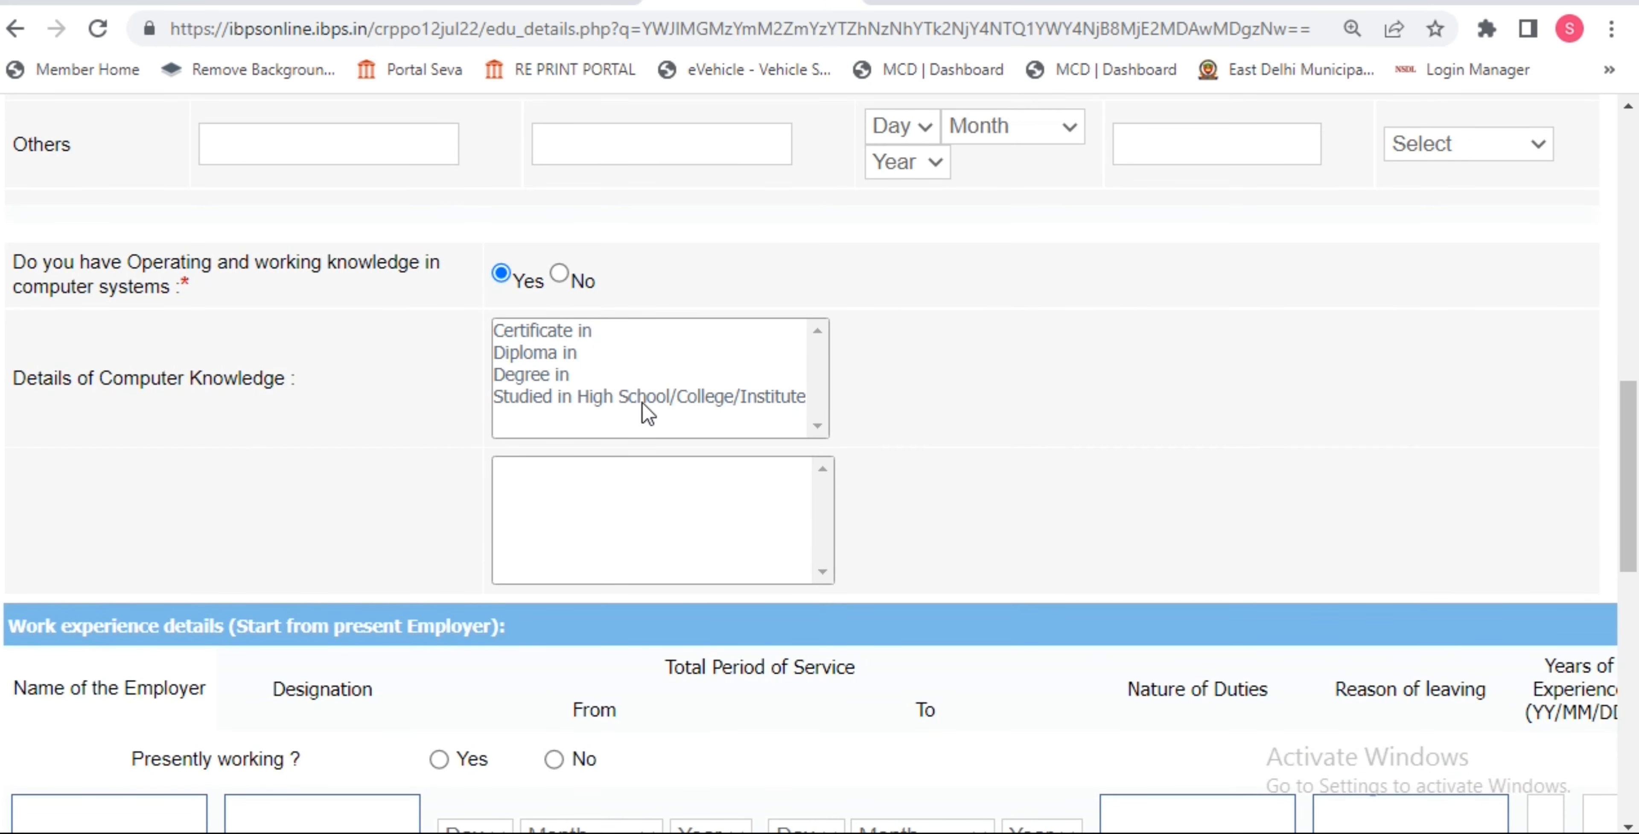
pyautogui.click(556, 332)
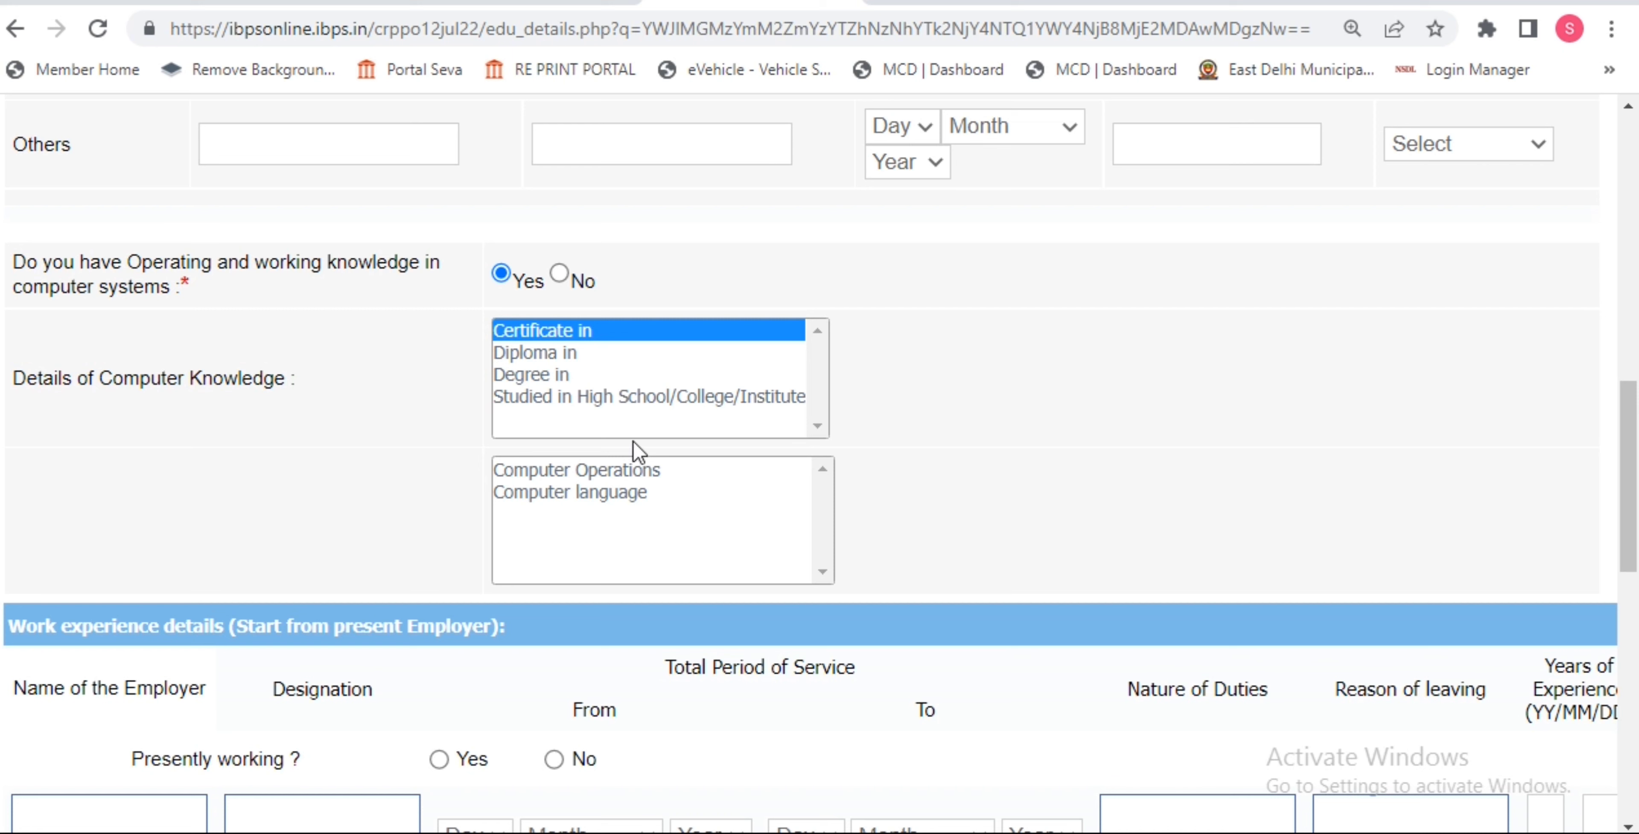
pyautogui.click(615, 474)
# Answer No to presently working in the work experience details.
pyautogui.scroll(-6, 761, 439)
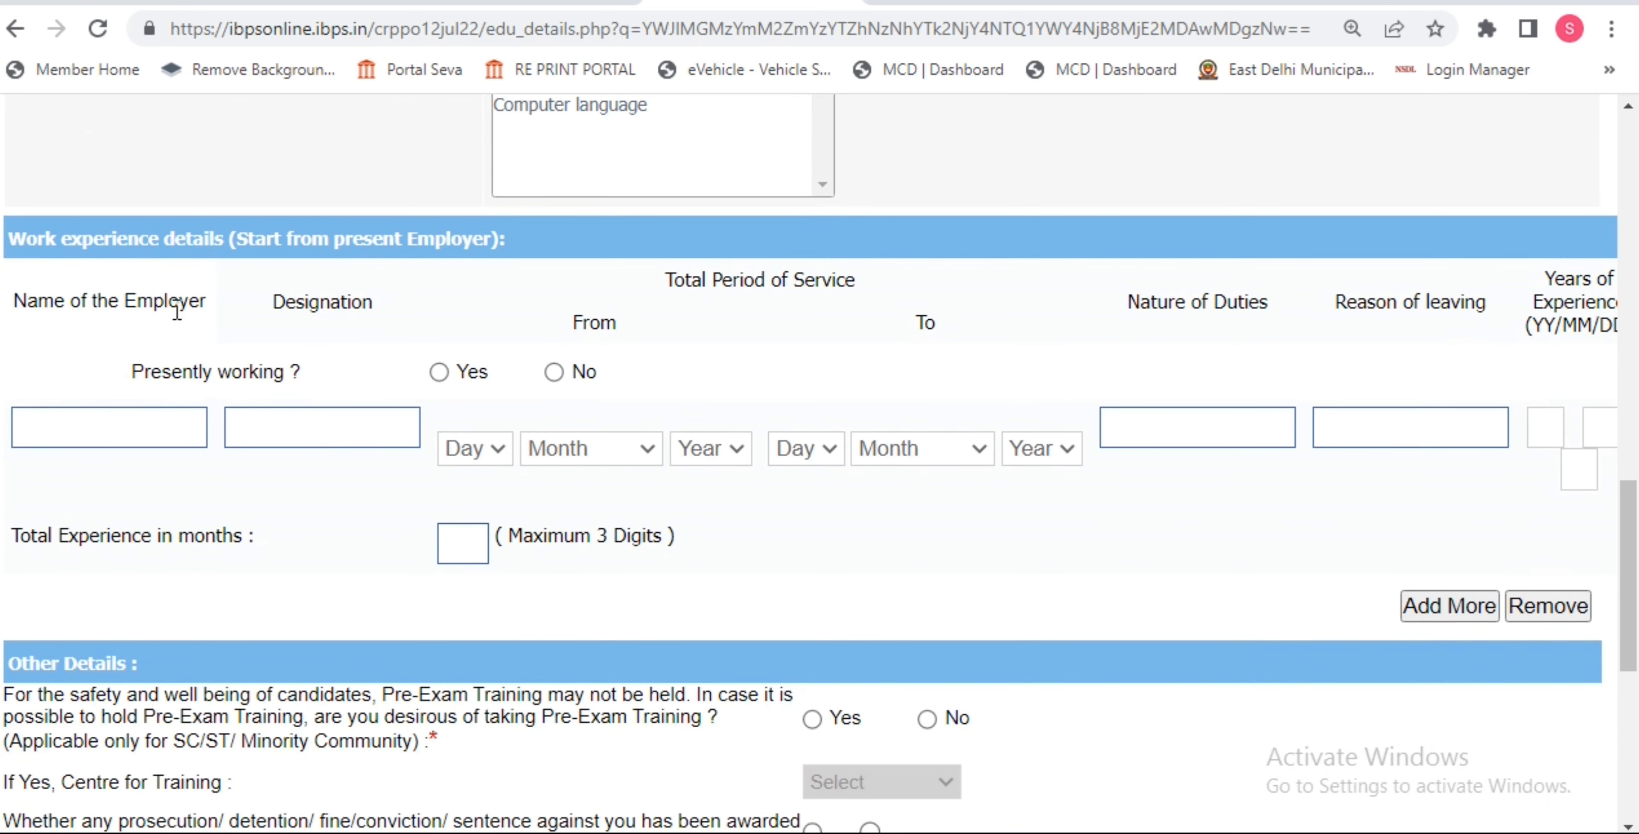
pyautogui.click(554, 373)
# Answer Yes to the Pre-Exam Training question and open the choice of training centre.
pyautogui.scroll(-5, 802, 422)
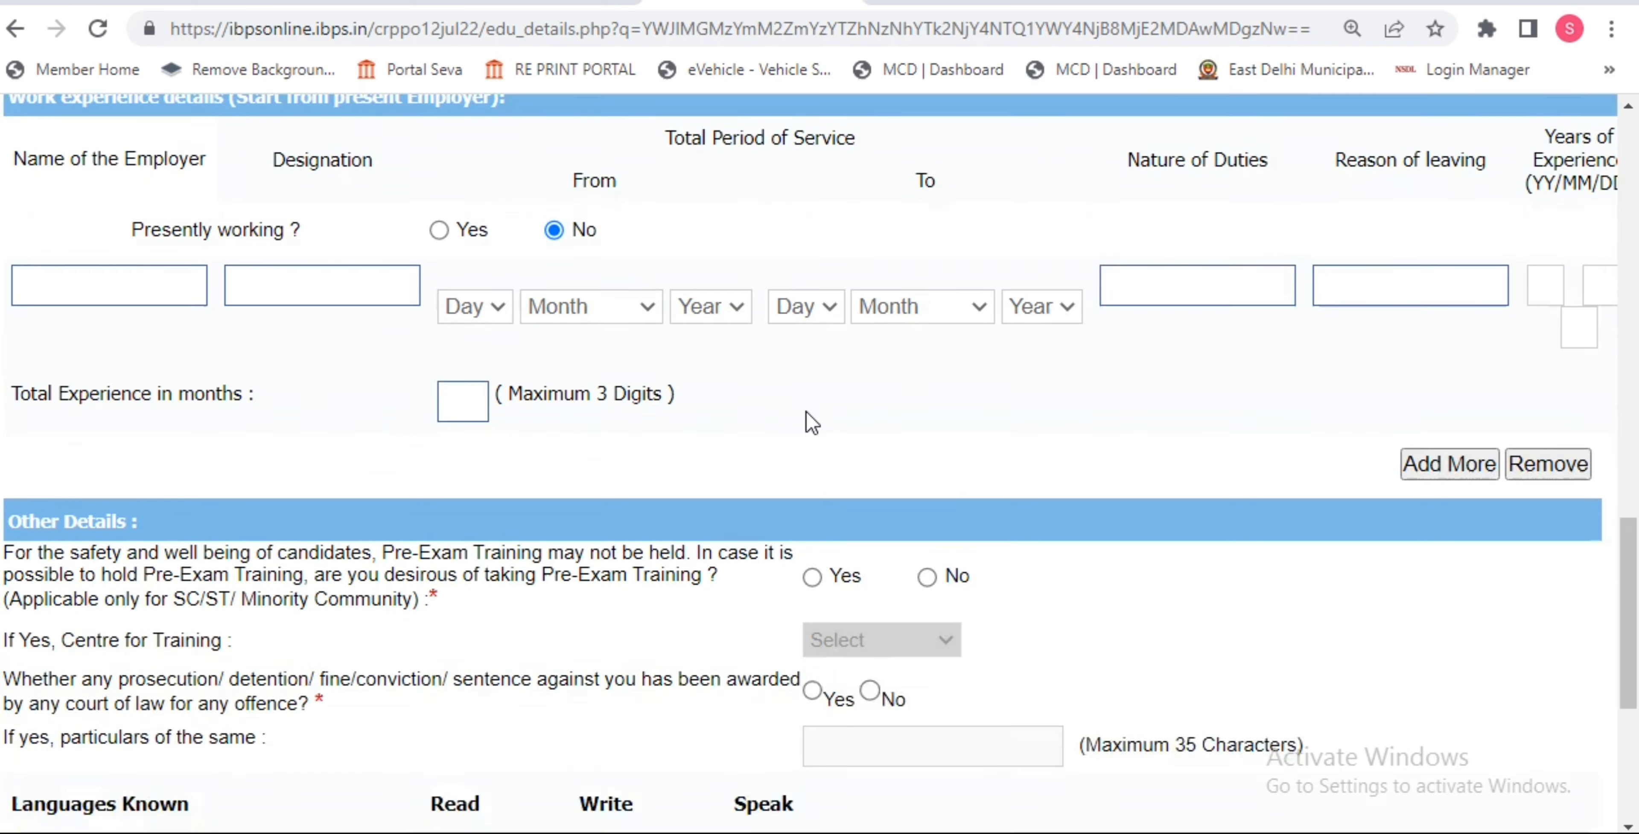
pyautogui.scroll(-1, 1169, 305)
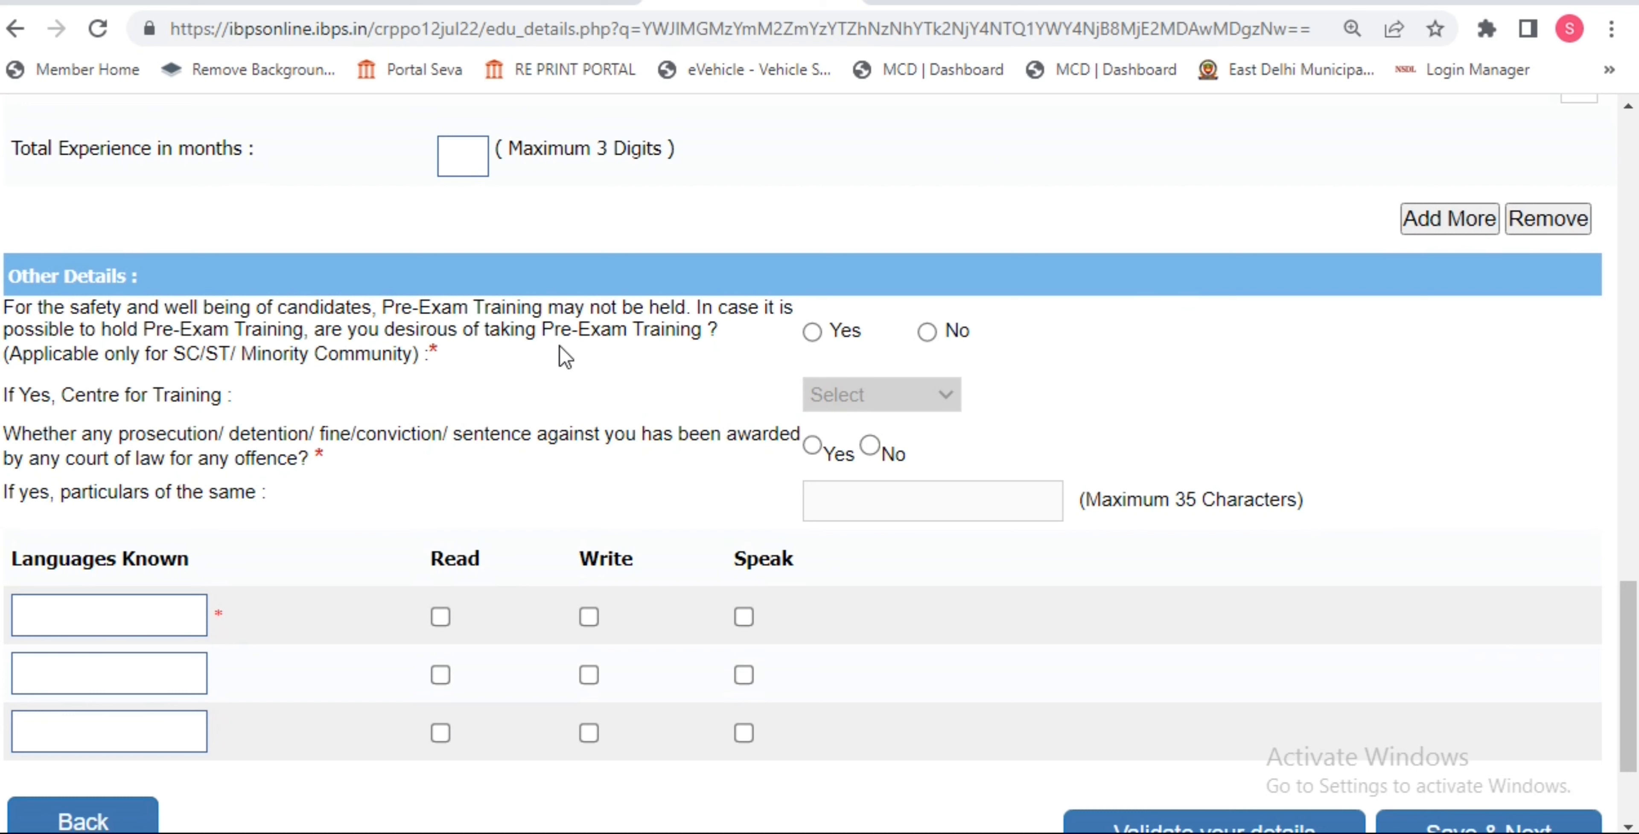
pyautogui.click(812, 331)
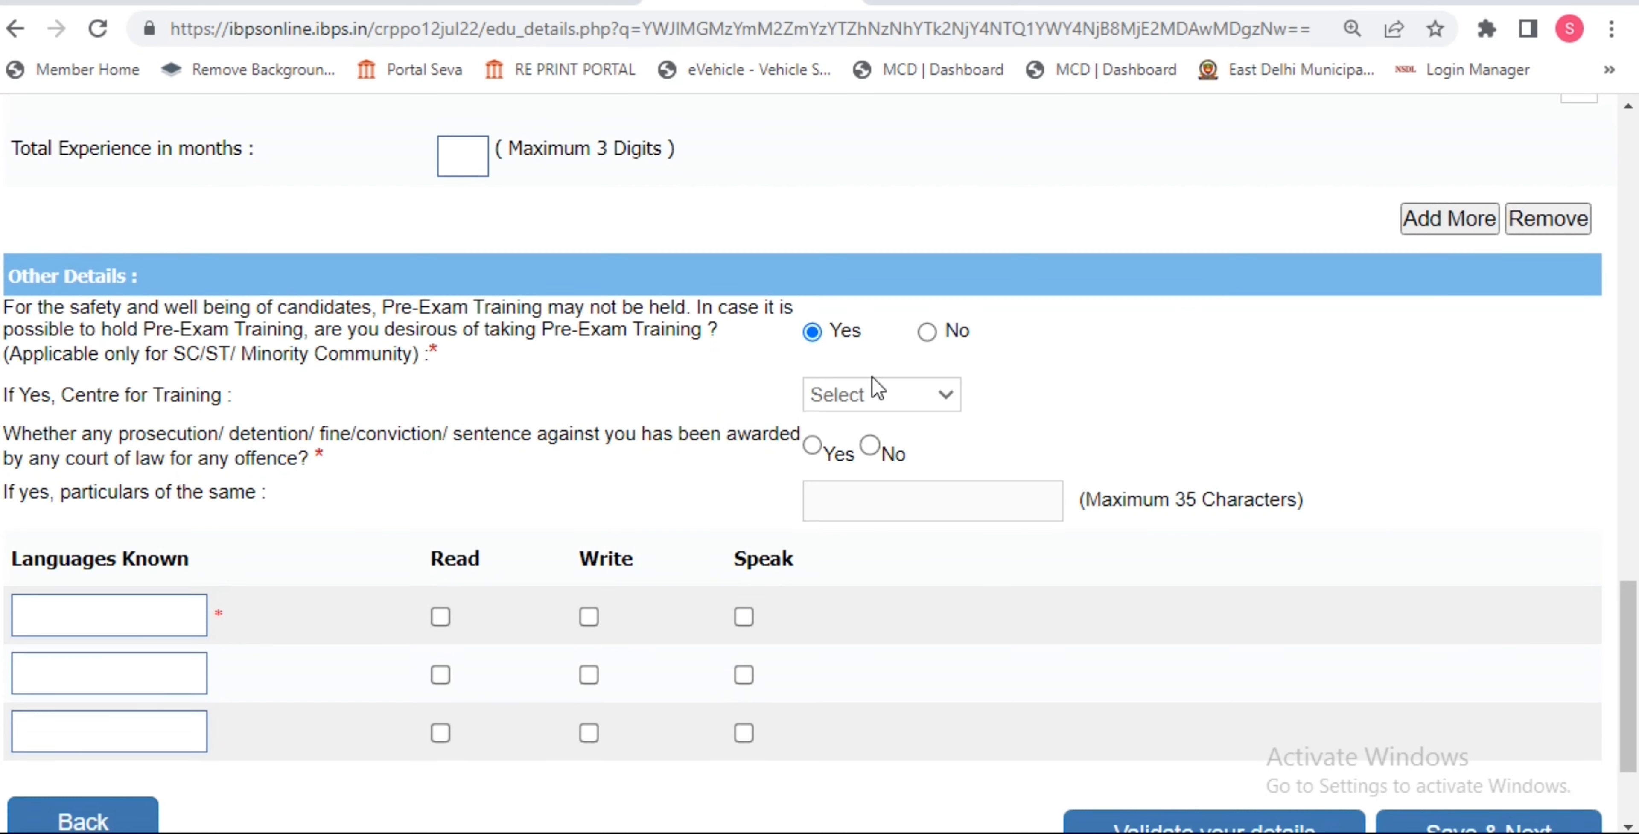
pyautogui.click(900, 403)
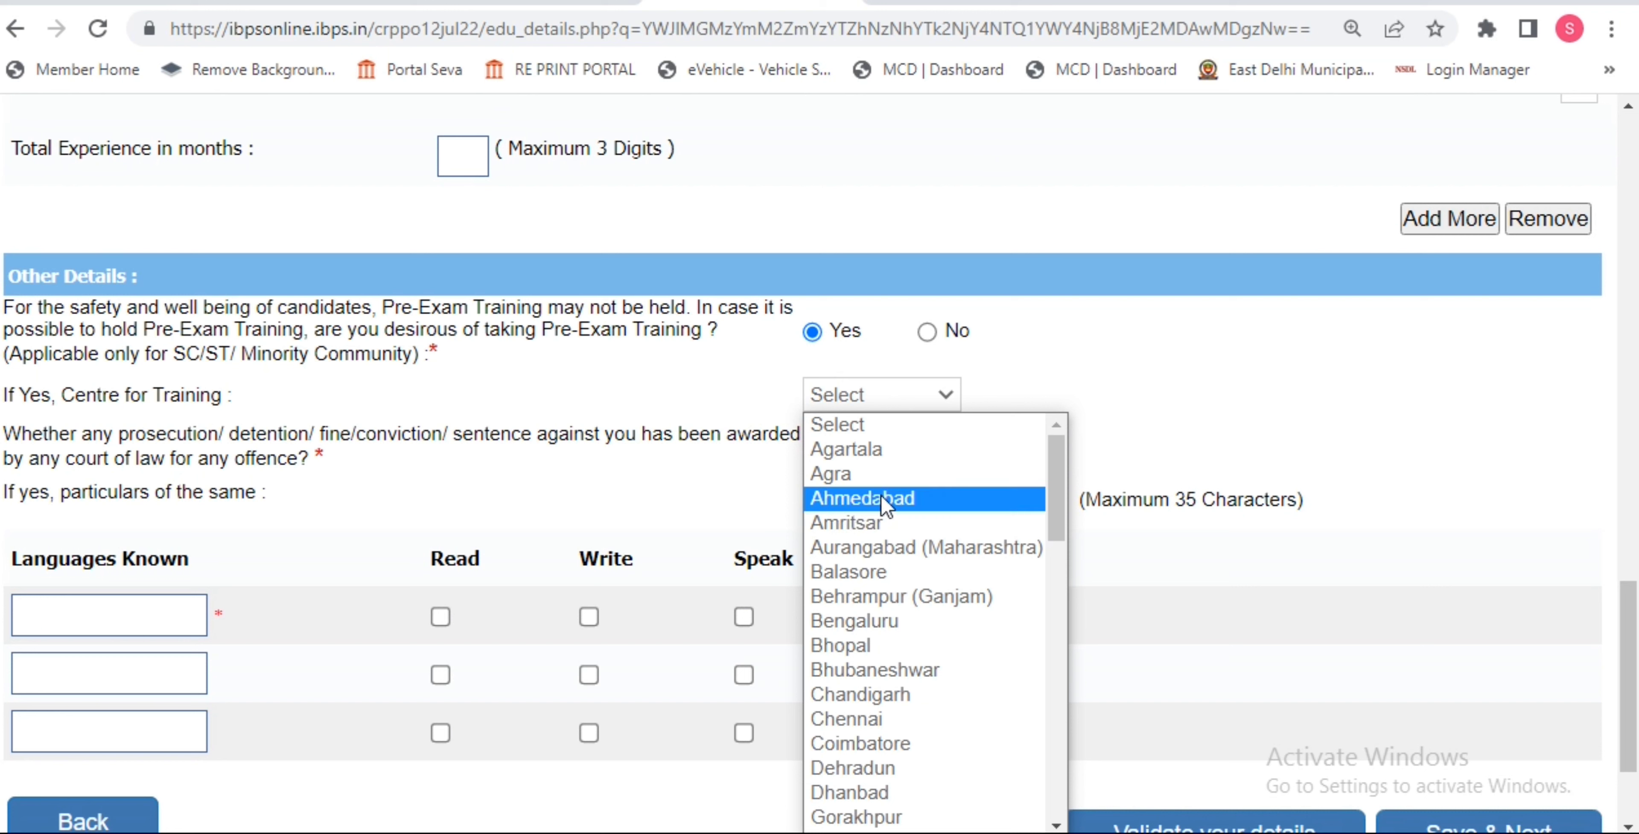
pyautogui.press('d')
pyautogui.press('d')
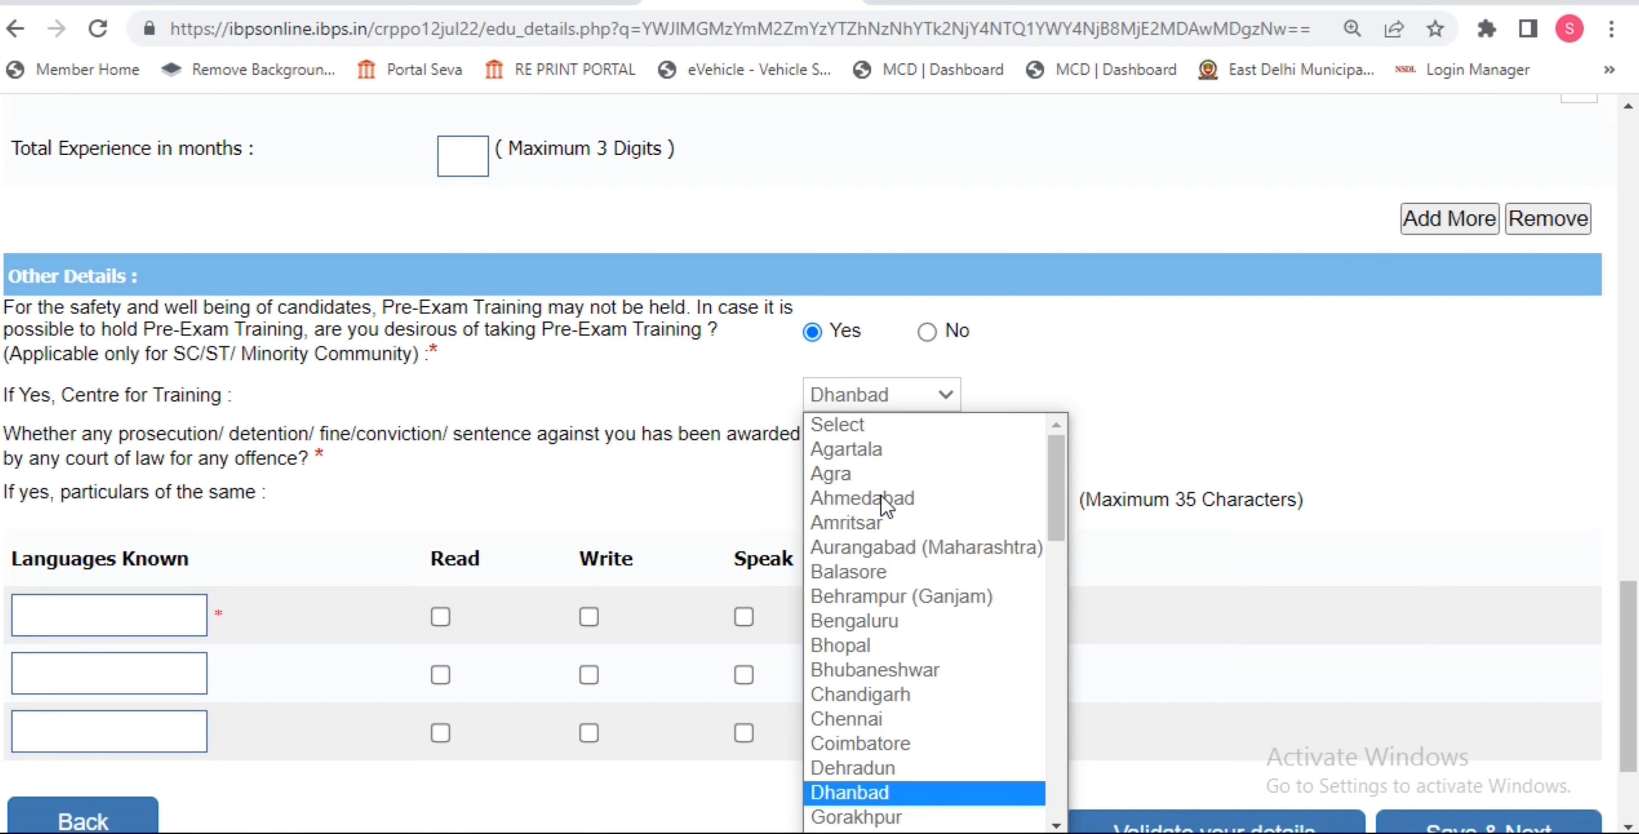
pyautogui.press('Up')
pyautogui.press('Down')
pyautogui.press('Up')
pyautogui.press('Down')
pyautogui.press('Up')
pyautogui.press('Down')
pyautogui.press('Up')
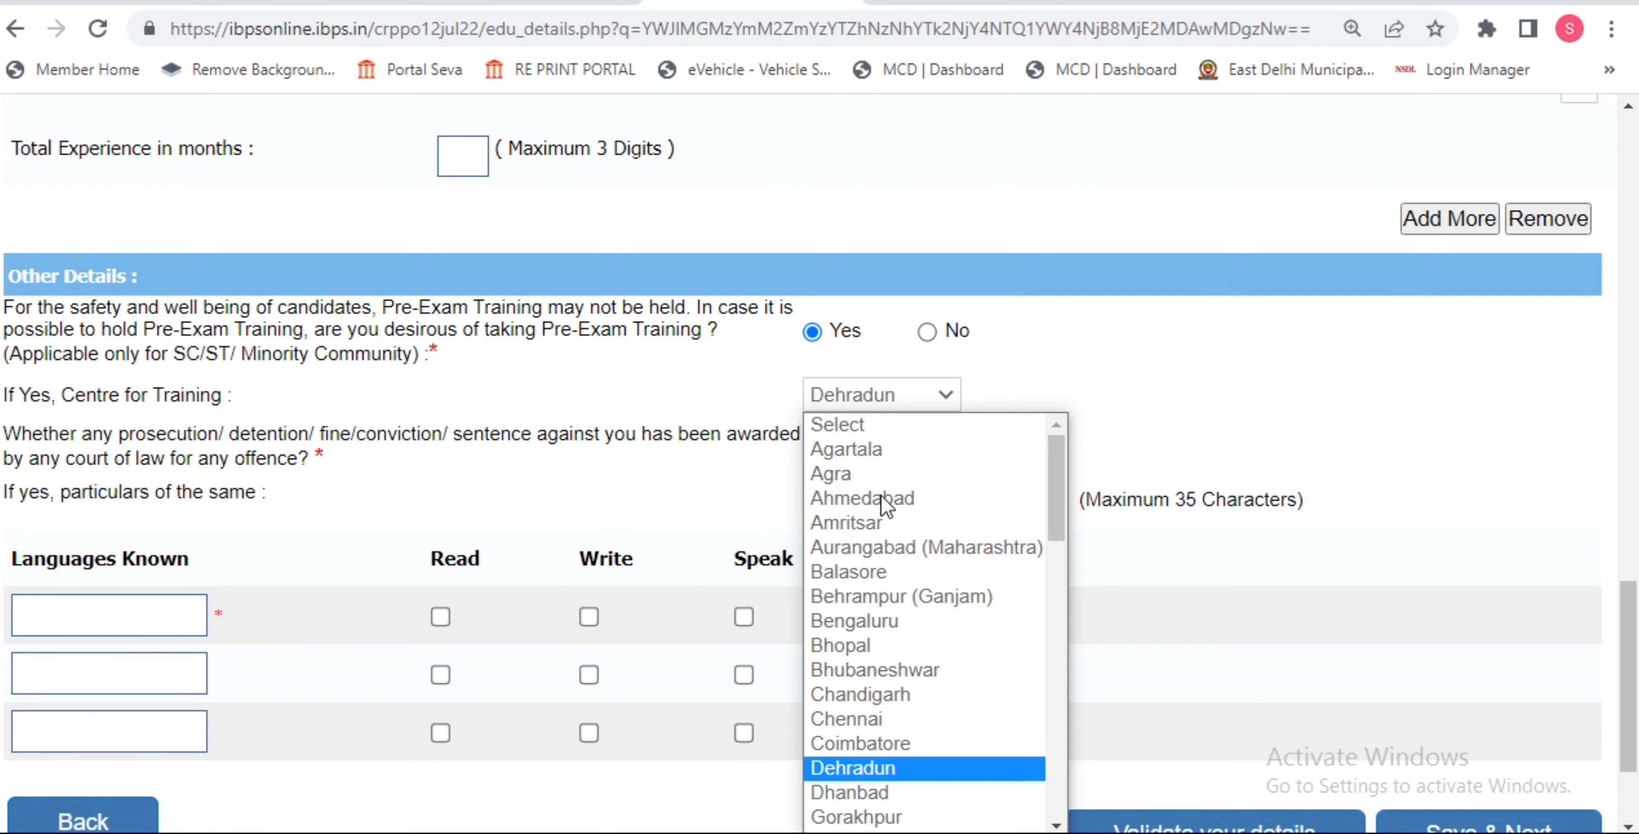
pyautogui.scroll(-7, 898, 542)
pyautogui.scroll(-8, 875, 573)
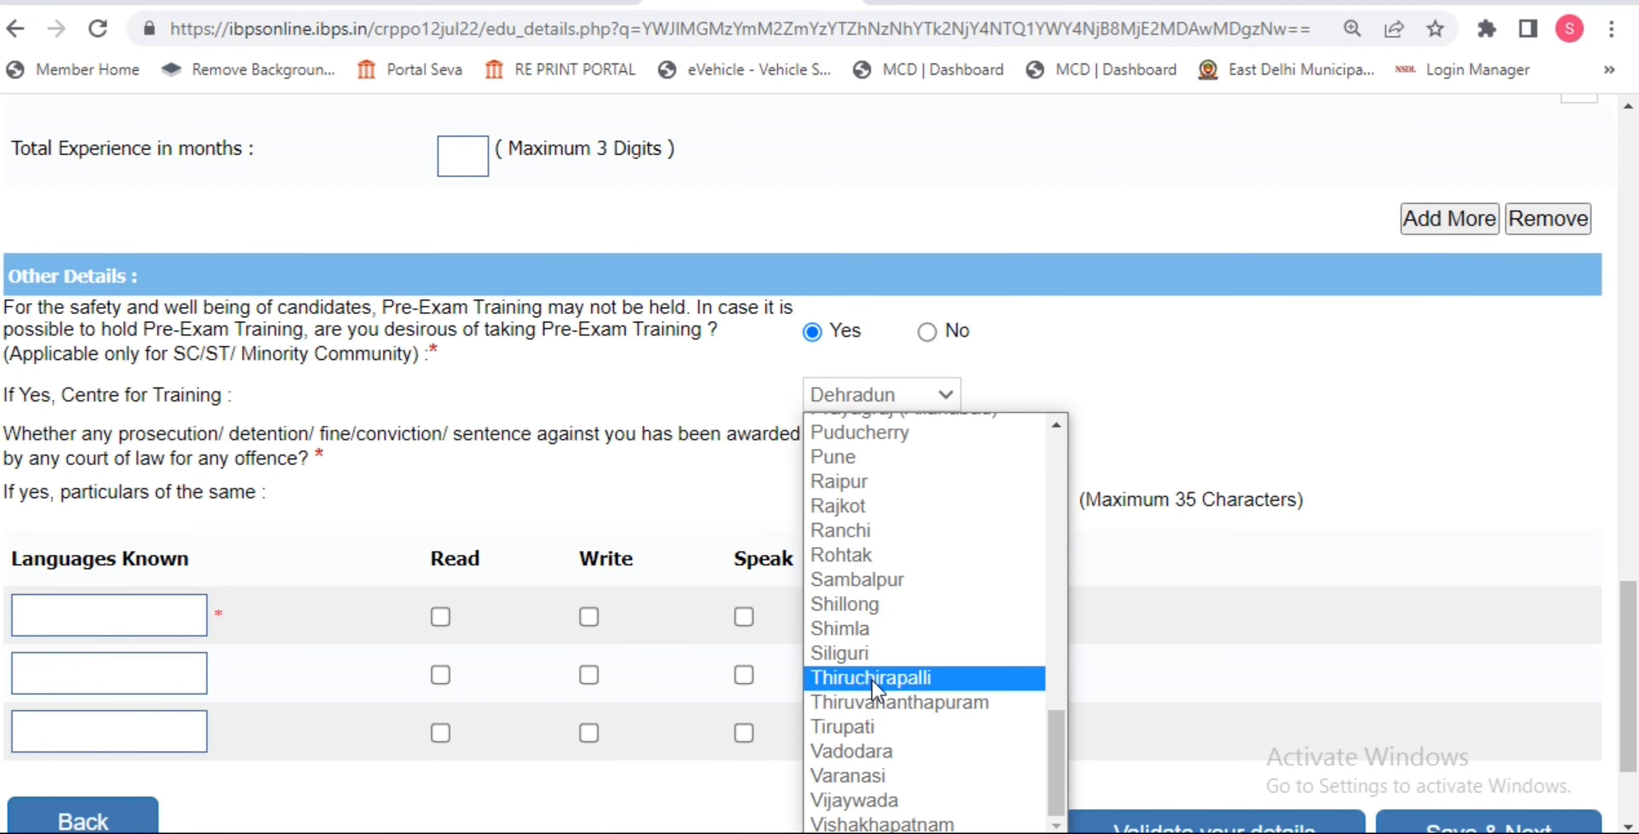
pyautogui.scroll(15, 880, 688)
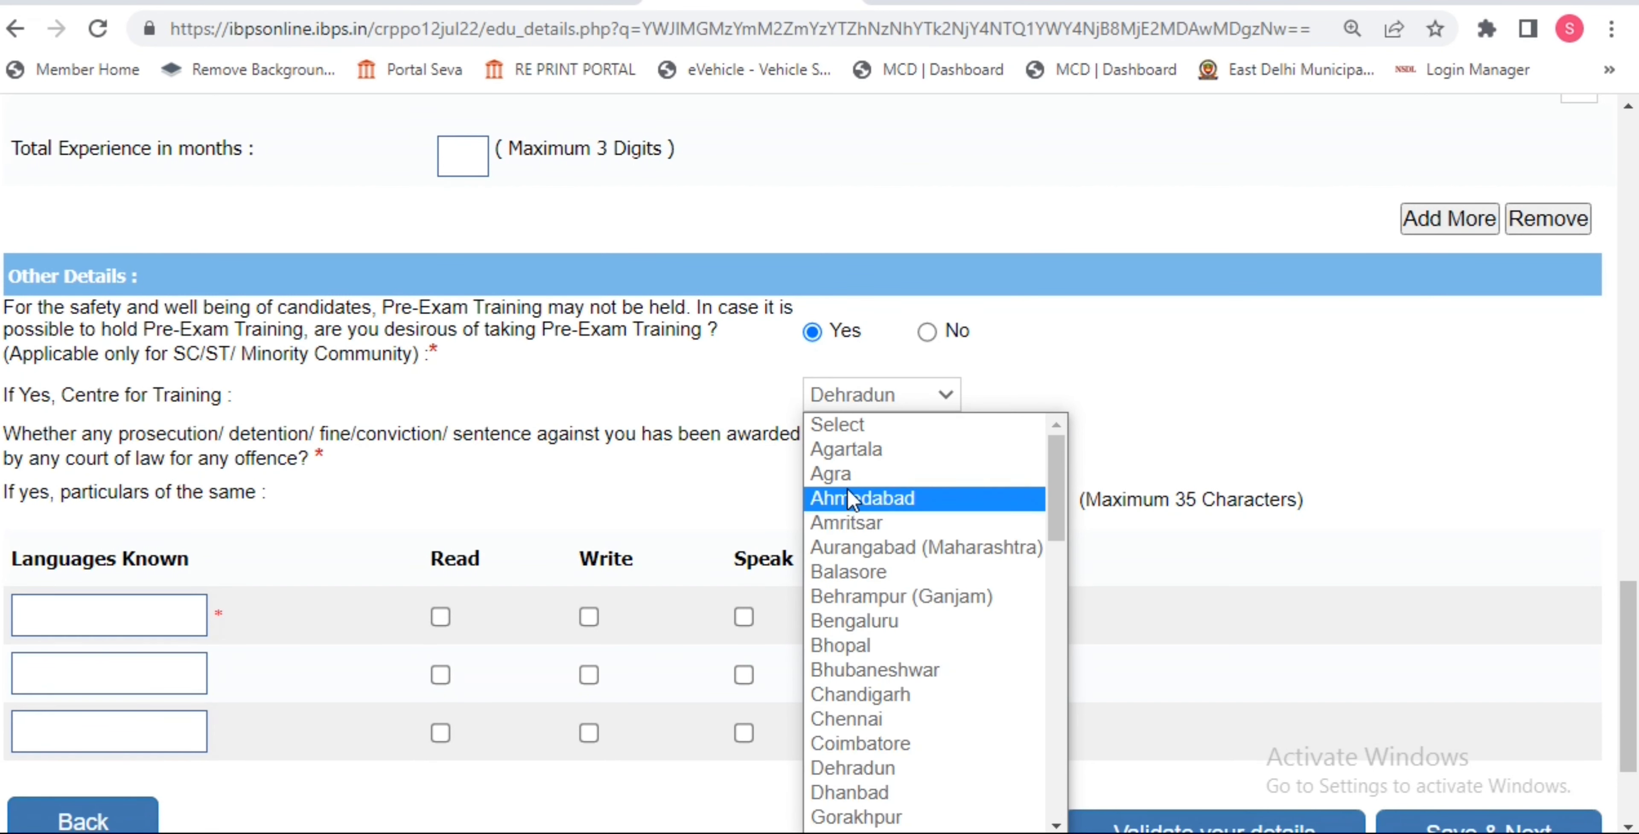
pyautogui.press('Down')
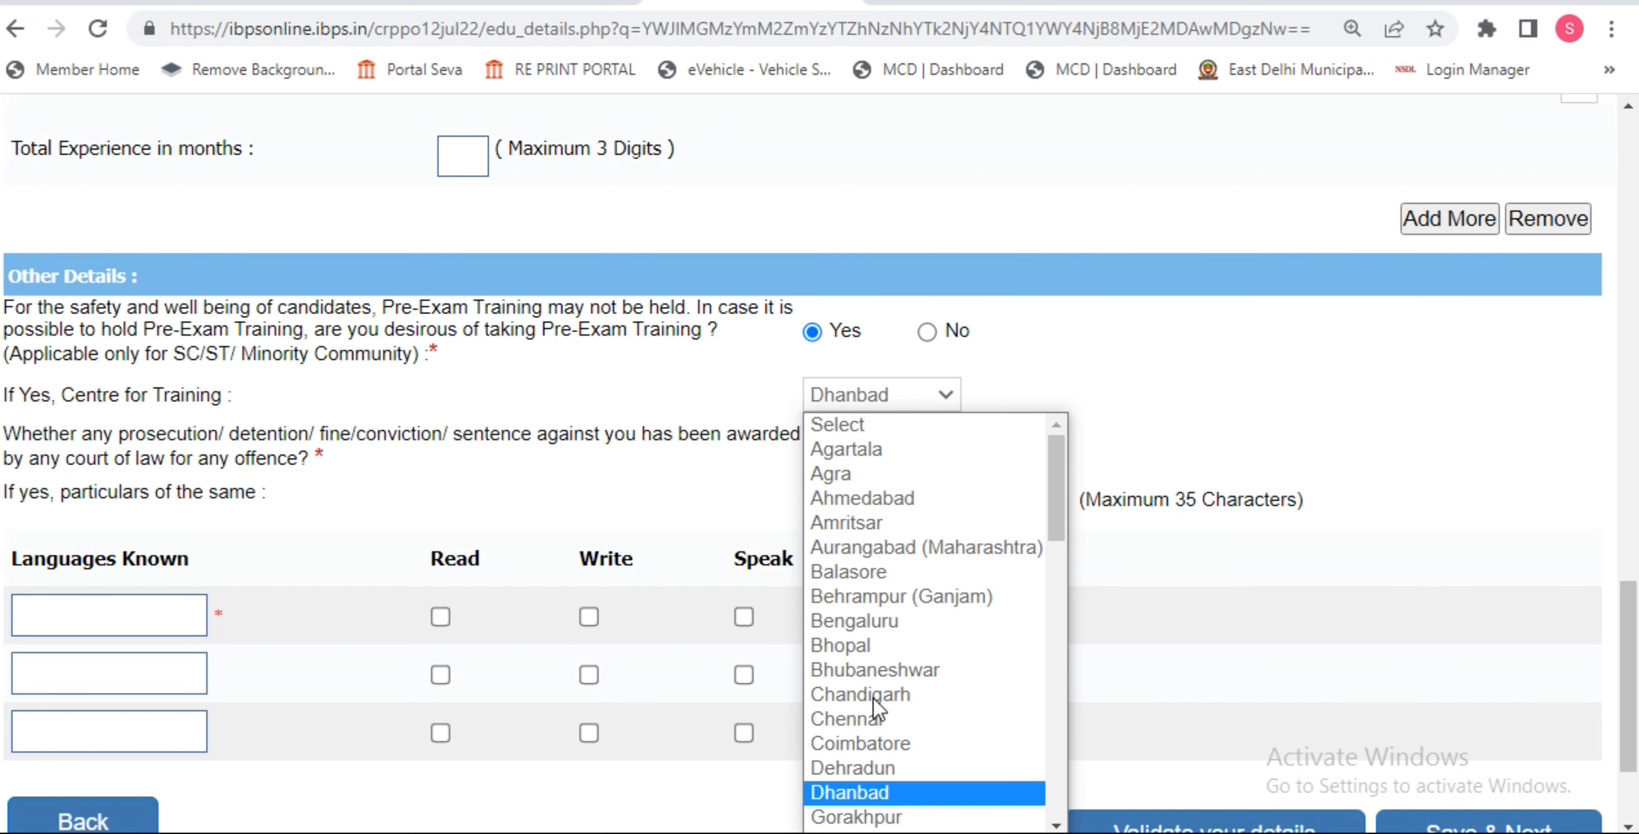
# Choose Agra as the training centre and answer No to the question about prosecution or conviction.
pyautogui.click(837, 473)
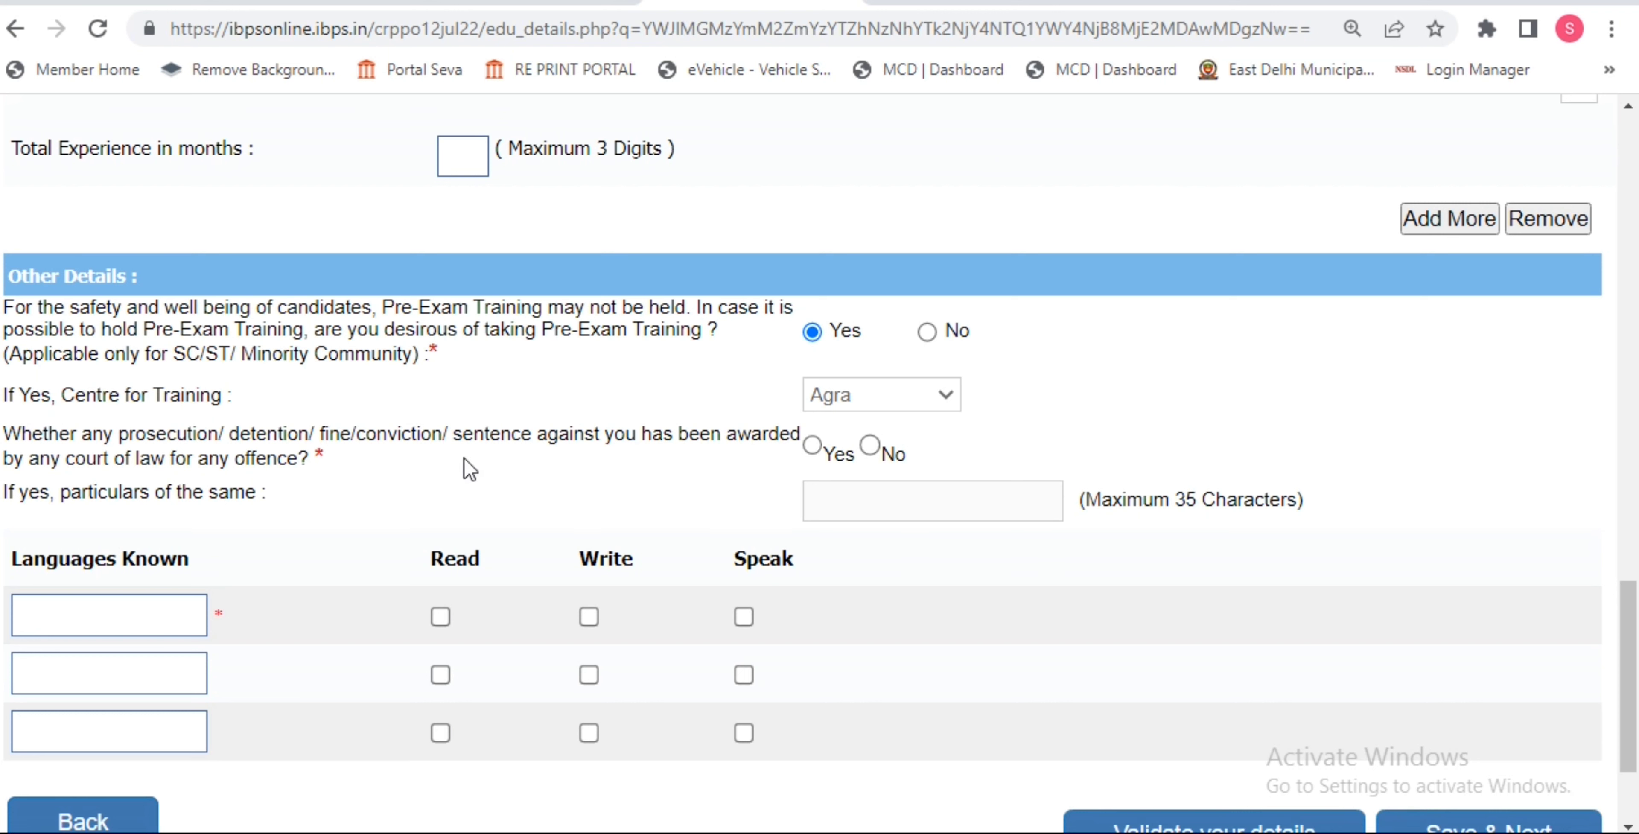
pyautogui.click(872, 446)
# Enter ENGLISH as the first known language and mark it for read, write and speak.
pyautogui.scroll(-3, 734, 524)
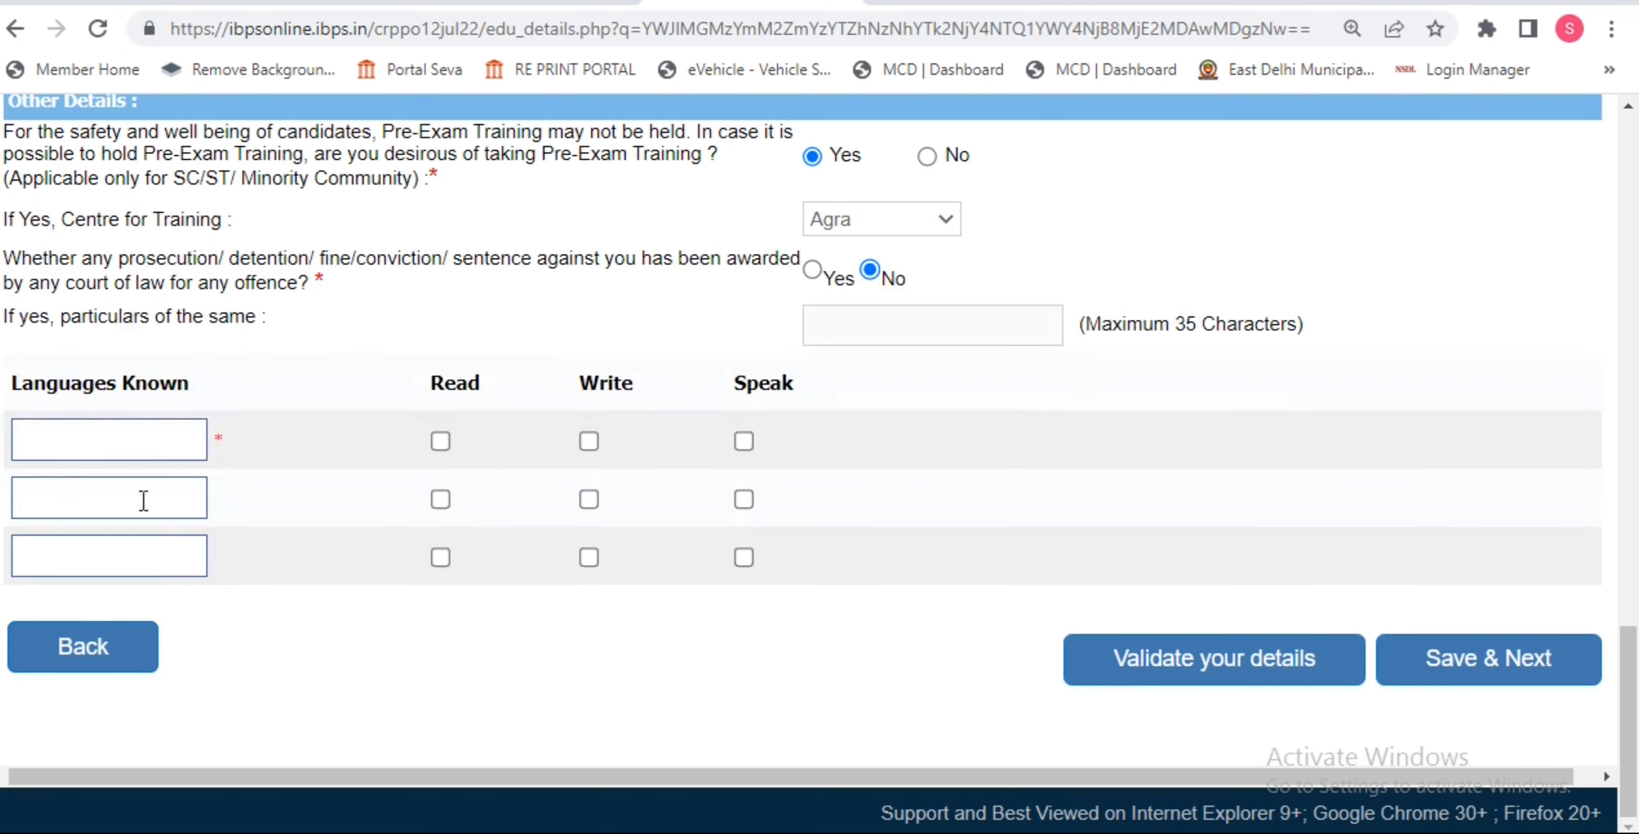
pyautogui.click(83, 439)
pyautogui.write('ENGLISH')
pyautogui.press('Tab')
pyautogui.press('space')
pyautogui.press('Tab')
pyautogui.press('Tab')
pyautogui.press('space')
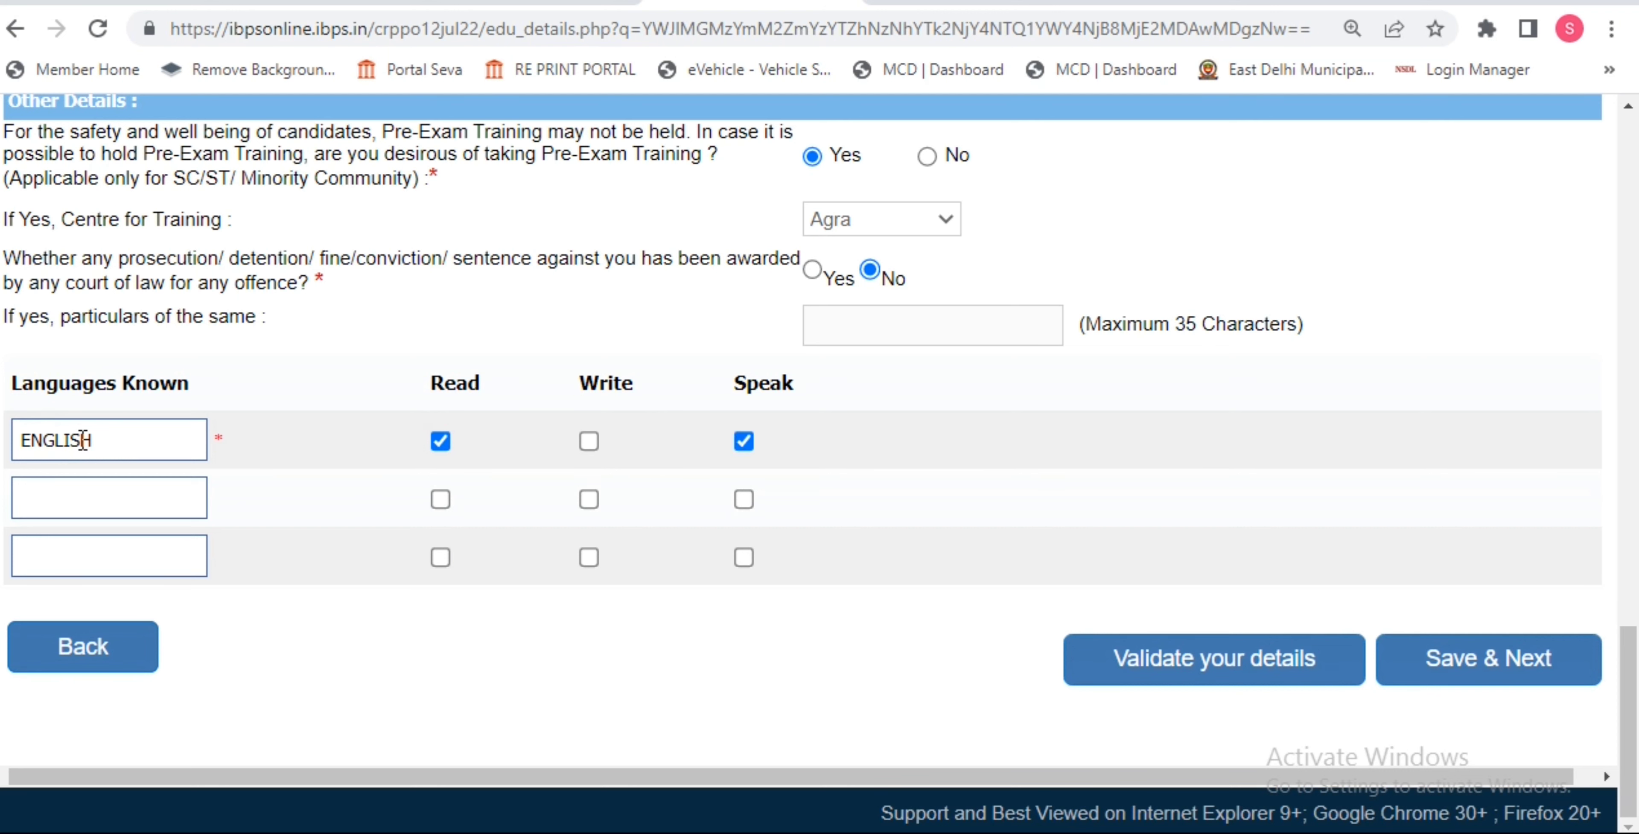
pyautogui.hotkey('shift', 'Tab')
pyautogui.press('space')
# Enter HINDI as the second known language and mark it for read, write and speak.
pyautogui.click(99, 510)
pyautogui.write('HINDI')
pyautogui.press('Tab')
pyautogui.press('space')
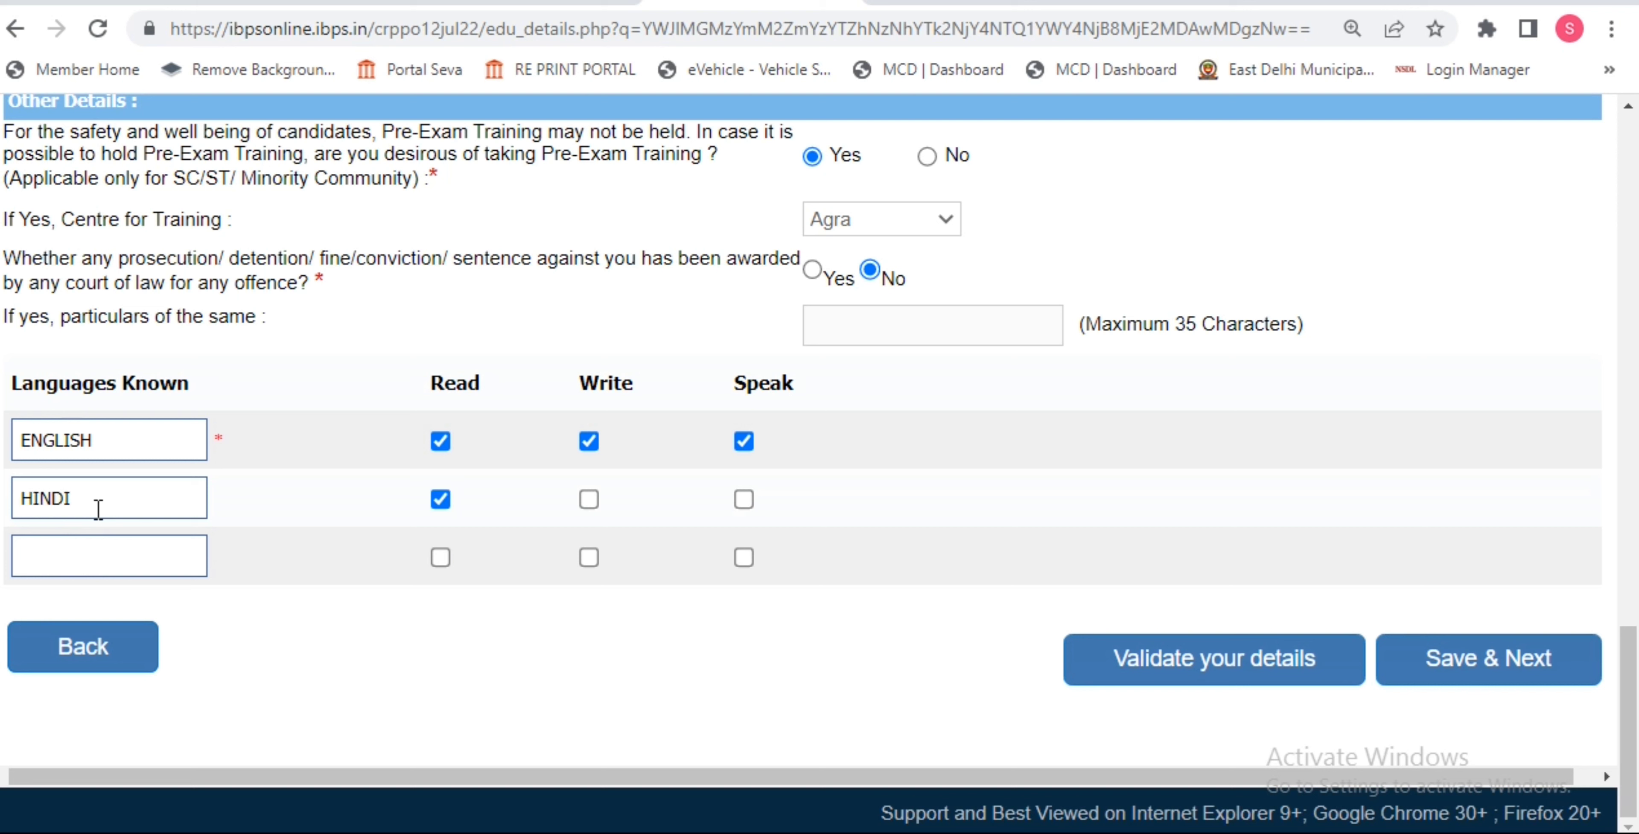
pyautogui.press('Tab')
pyautogui.press('space')
pyautogui.press('Tab')
pyautogui.press('space')
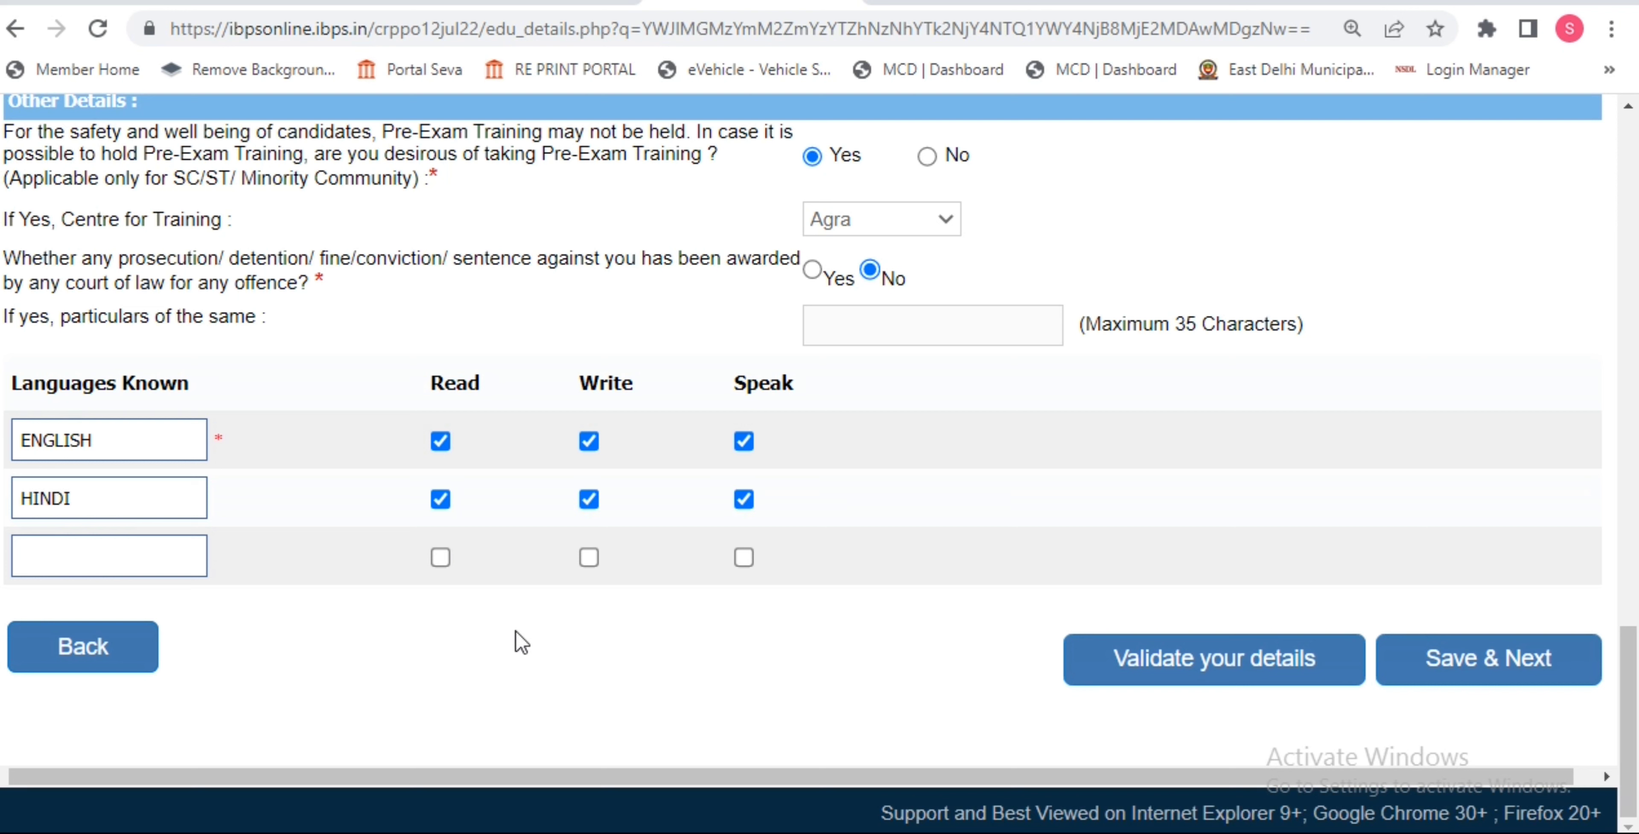
pyautogui.click(126, 556)
pyautogui.write('OTHER')
pyautogui.press('BackSpace')
pyautogui.press('BackSpace')
pyautogui.press('BackSpace')
pyautogui.press('BackSpace')
pyautogui.press('BackSpace')
# Validate the qualification, experience and language details, then save them and proceed to the bank preferences.
pyautogui.click(1212, 662)
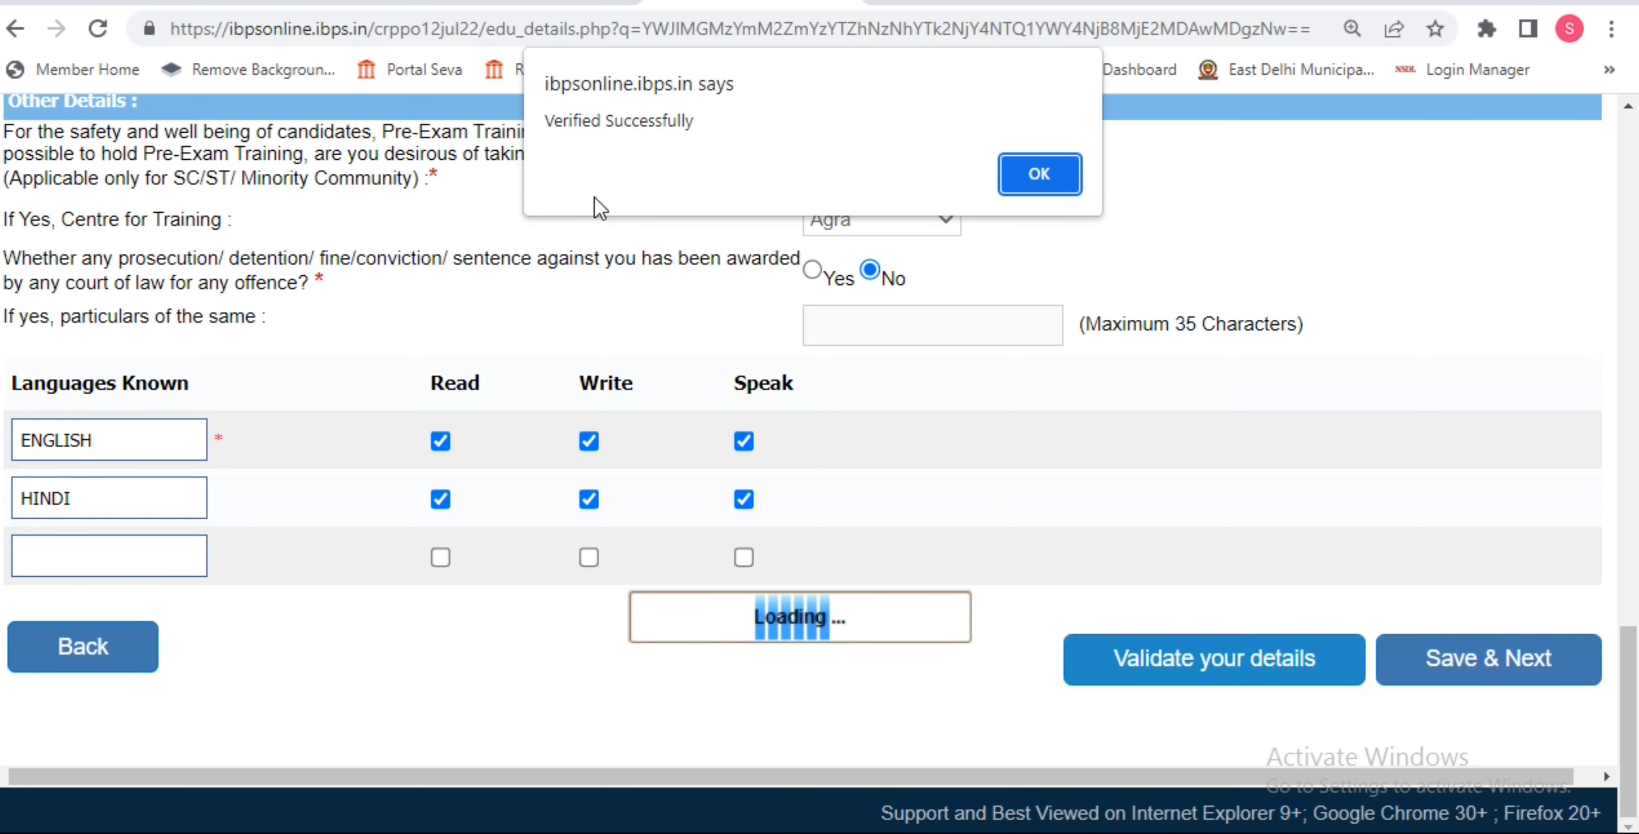
pyautogui.moveTo(546, 120); pyautogui.dragTo(622, 121)
pyautogui.click(782, 148)
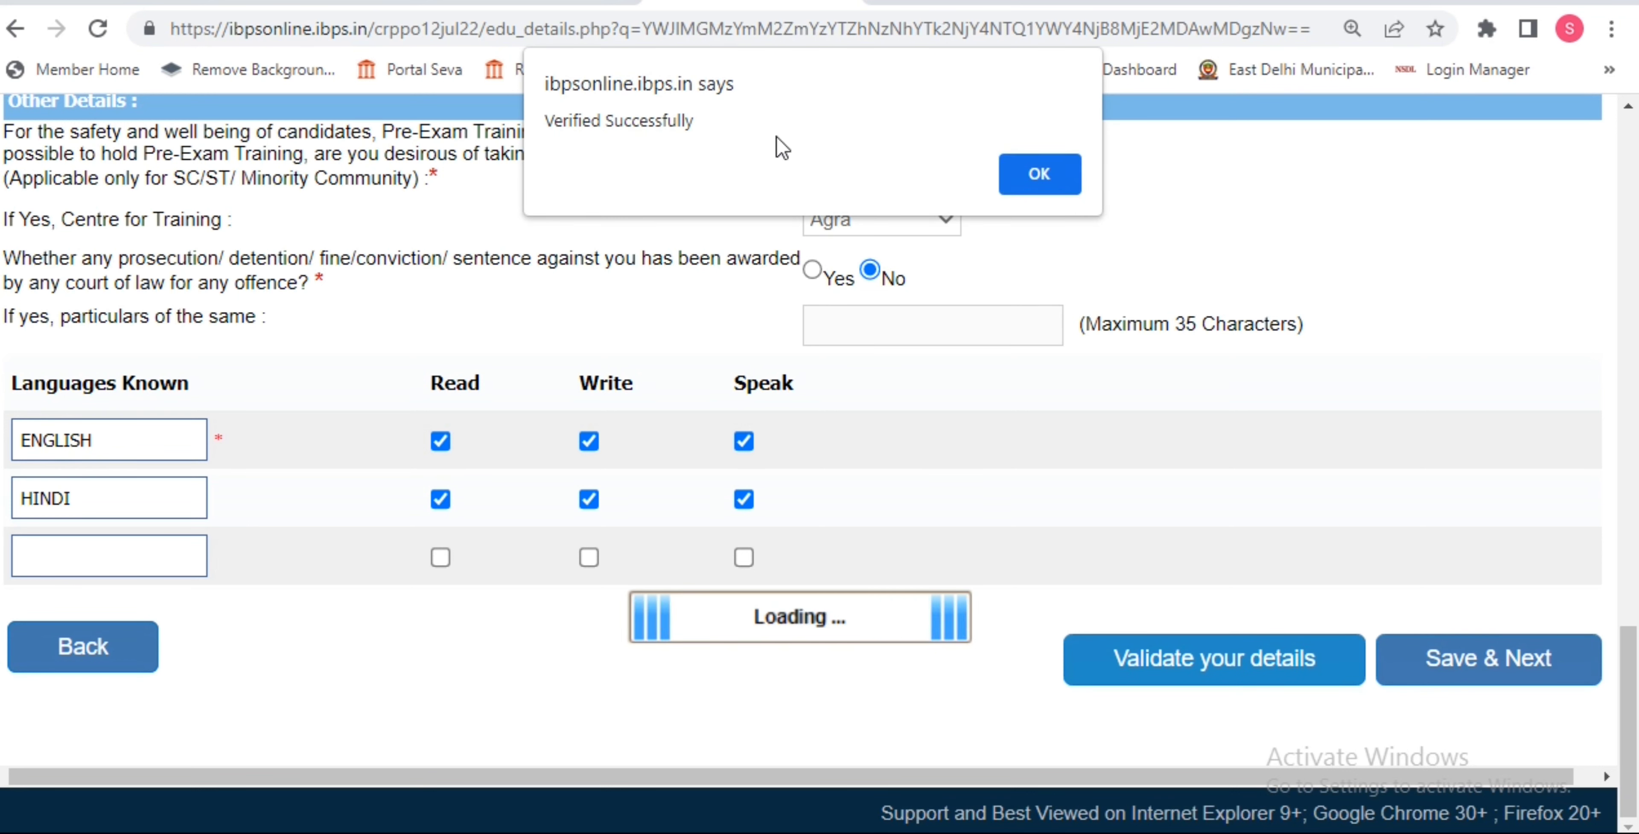
pyautogui.click(1039, 180)
pyautogui.click(1462, 665)
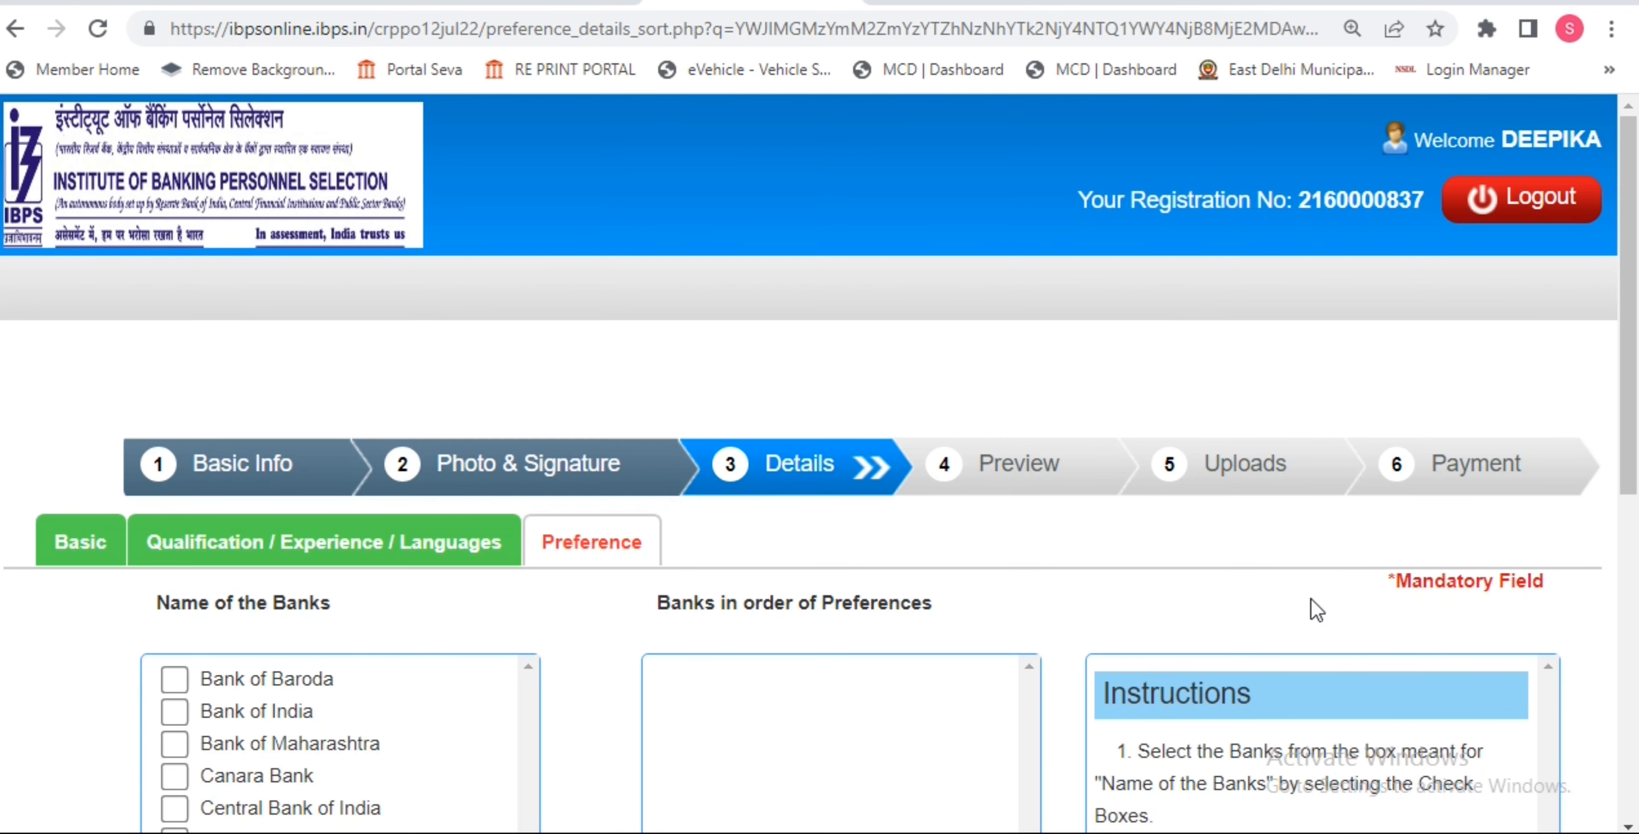
# Select Punjab National Bank, Bank of Baroda, Union Bank of India, Canara Bank and Bank of Maharashtra as the first five preferences, in that order.
pyautogui.scroll(-5, 1207, 603)
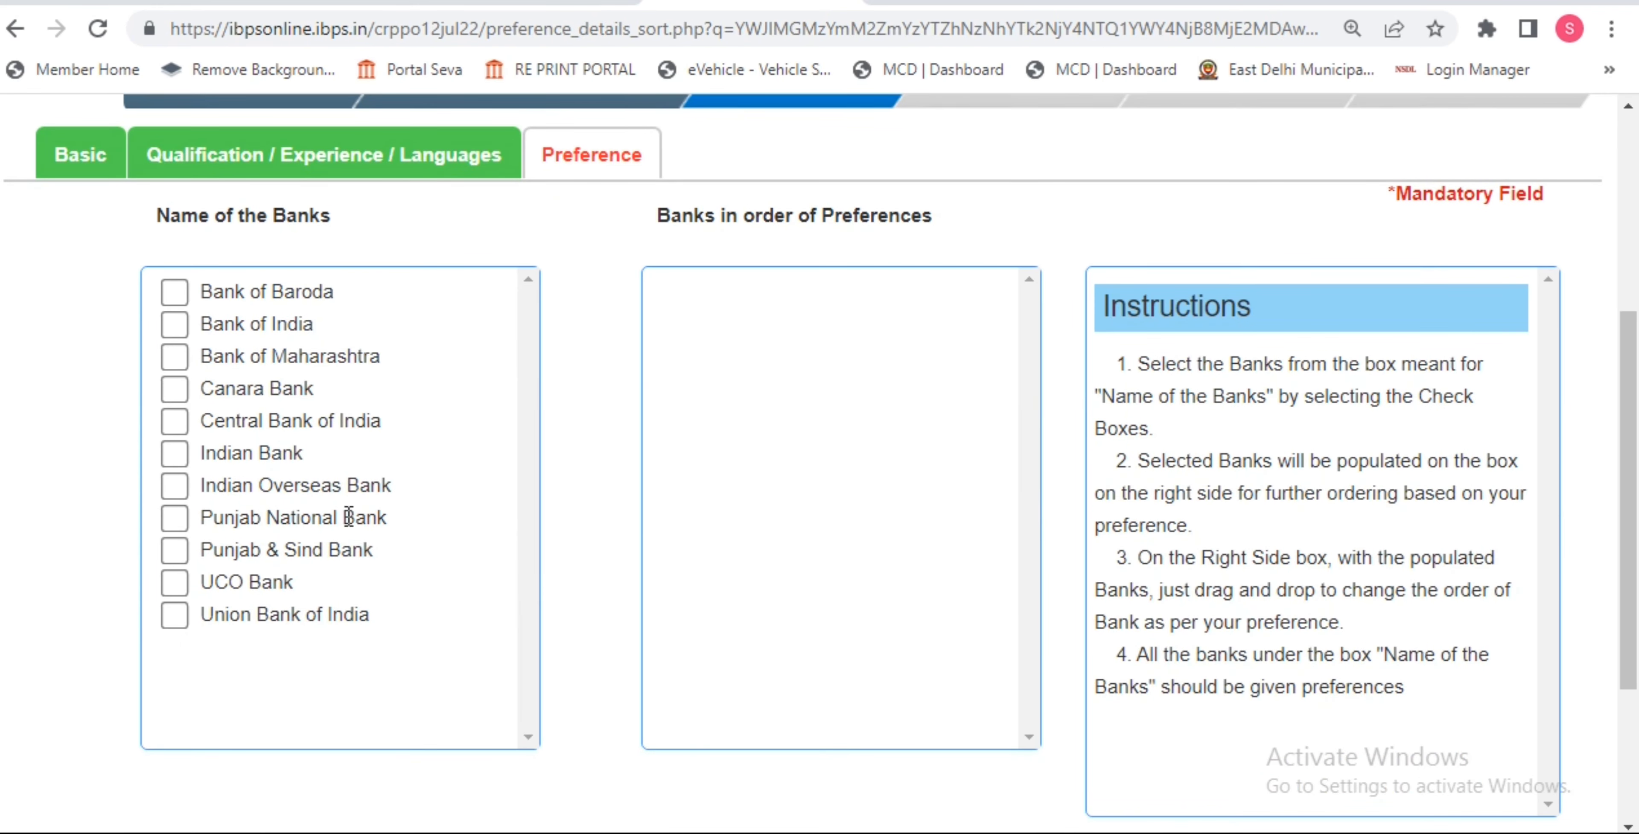
pyautogui.click(172, 521)
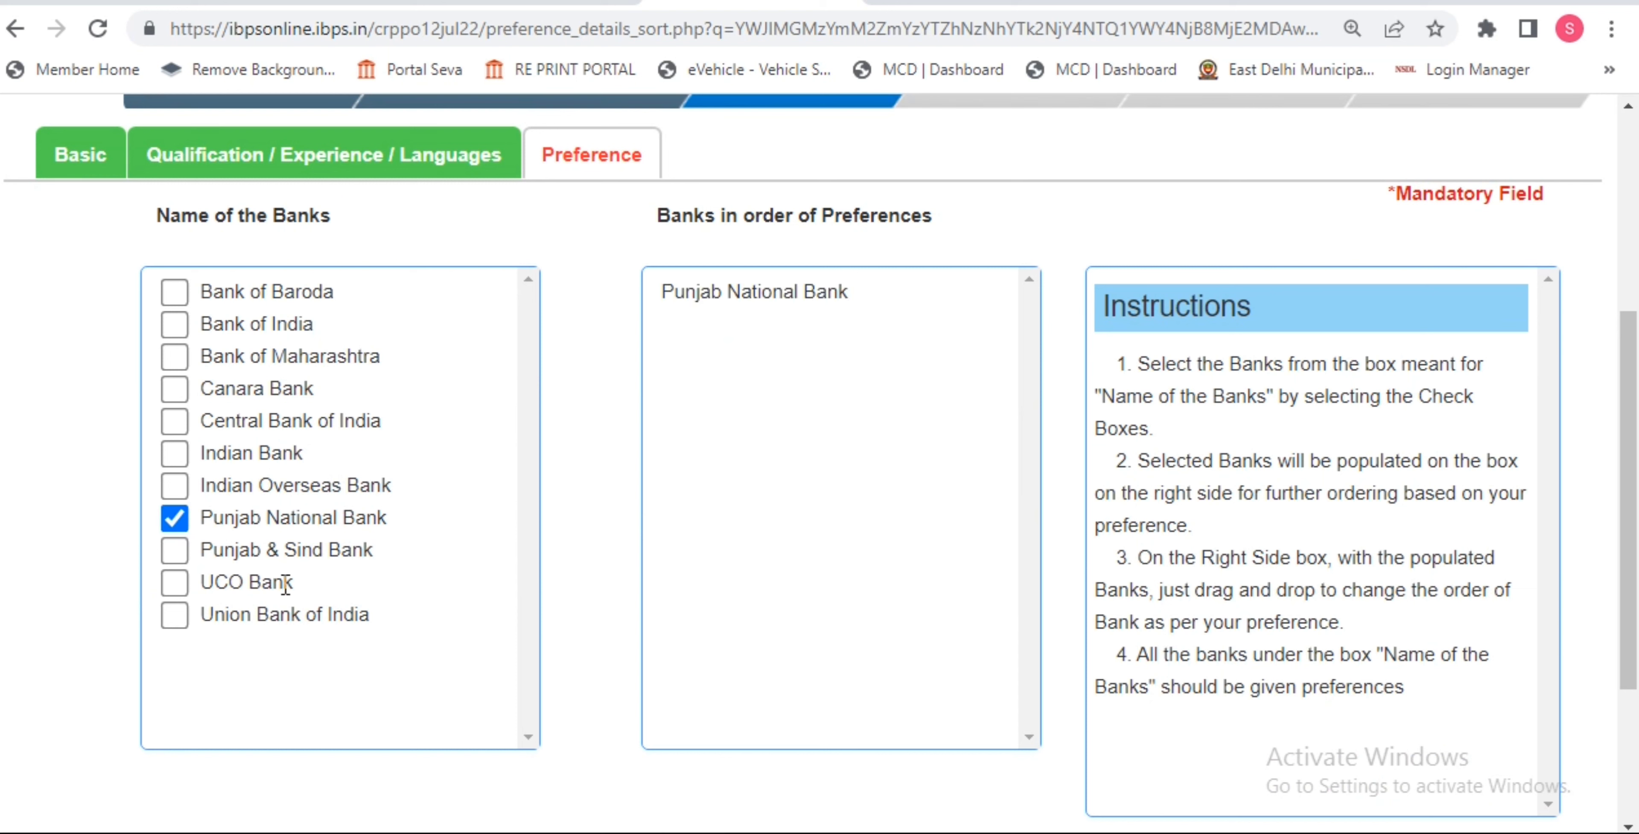
pyautogui.click(172, 293)
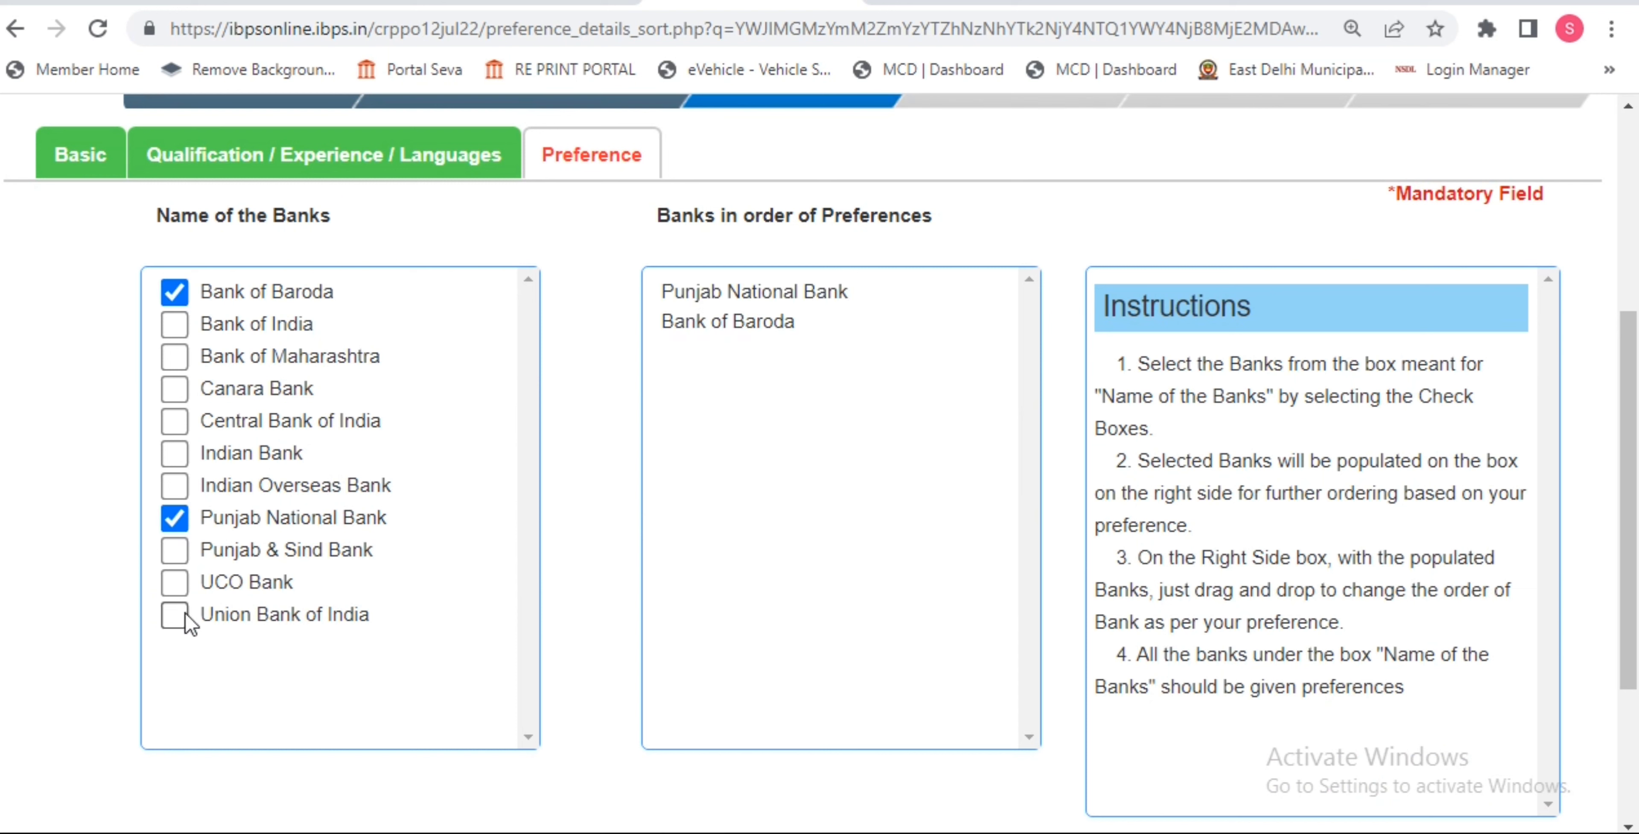
pyautogui.click(182, 615)
pyautogui.click(178, 391)
pyautogui.click(174, 357)
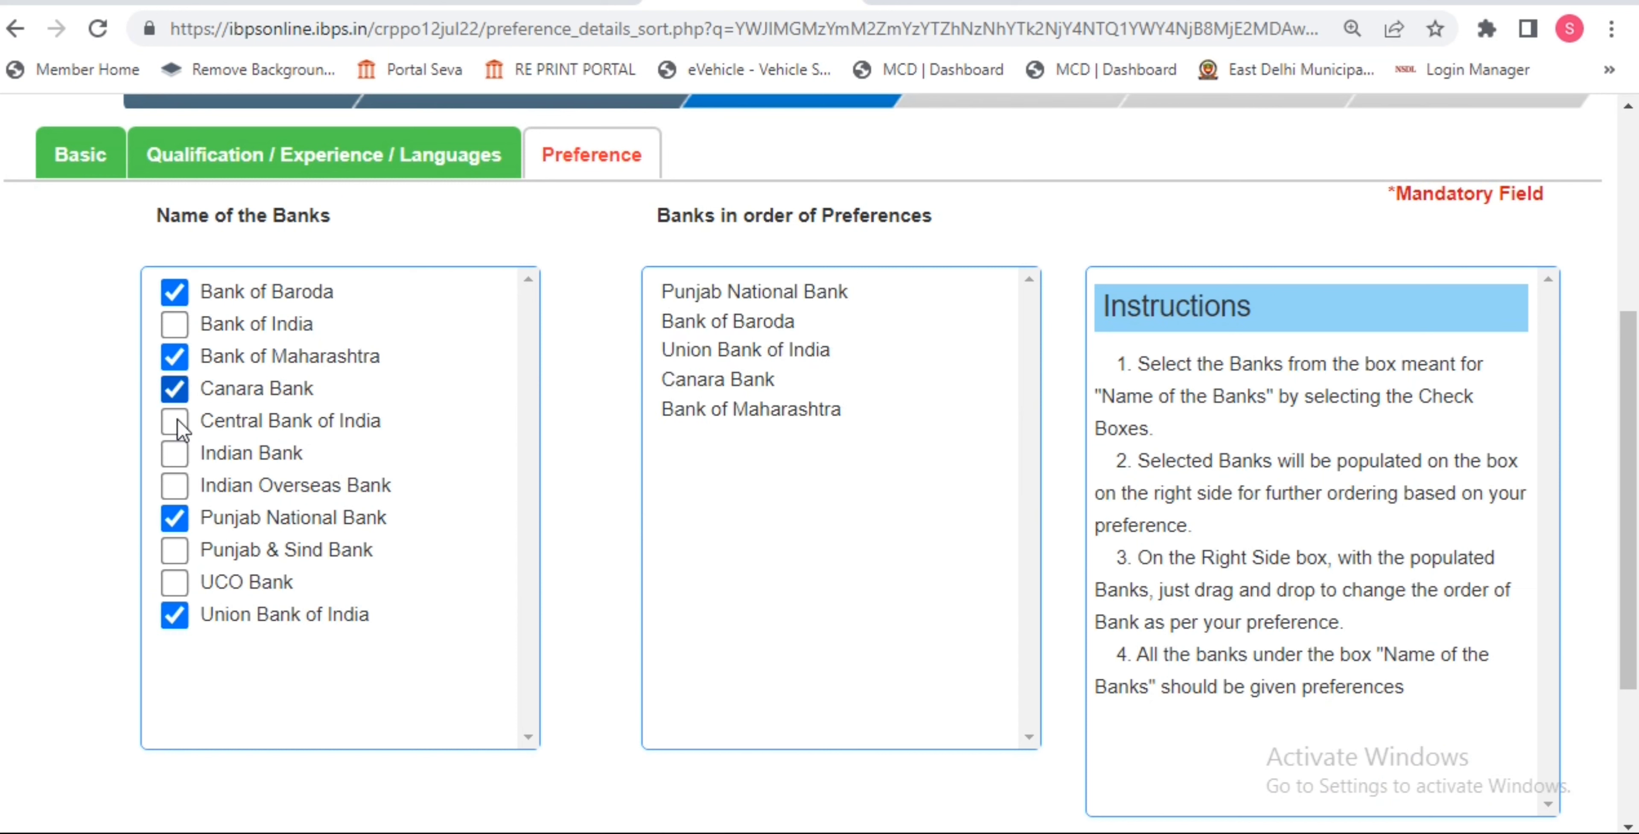
# Complete the preference order with Indian Overseas Bank, Bank of India, Punjab & Sind Bank, Indian Bank, Central Bank of India and UCO Bank.
pyautogui.click(174, 486)
pyautogui.click(175, 421)
pyautogui.click(173, 325)
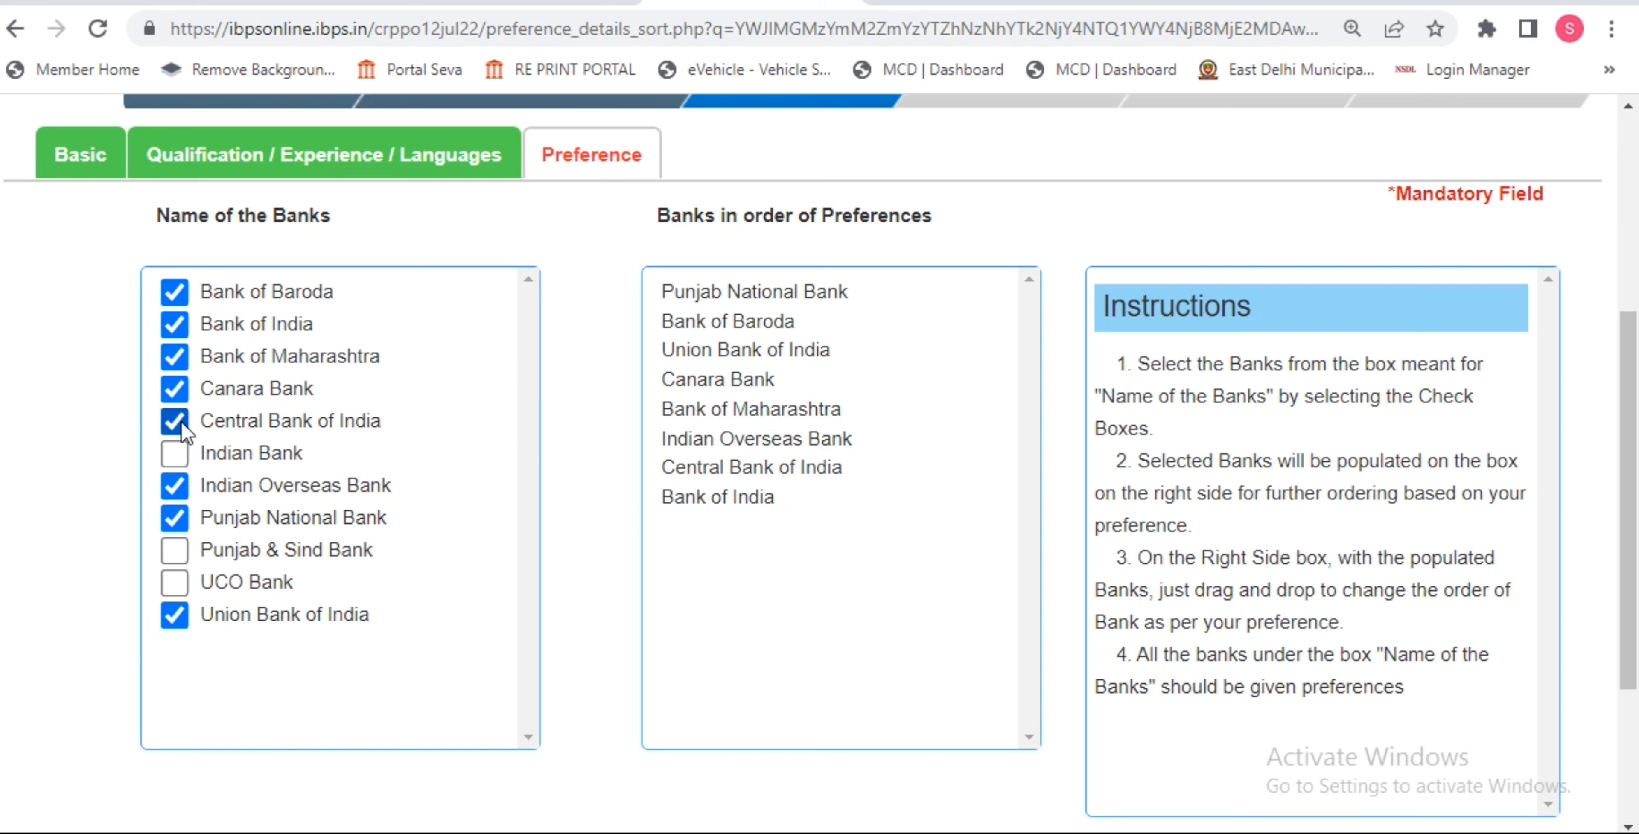
pyautogui.click(174, 421)
pyautogui.click(174, 550)
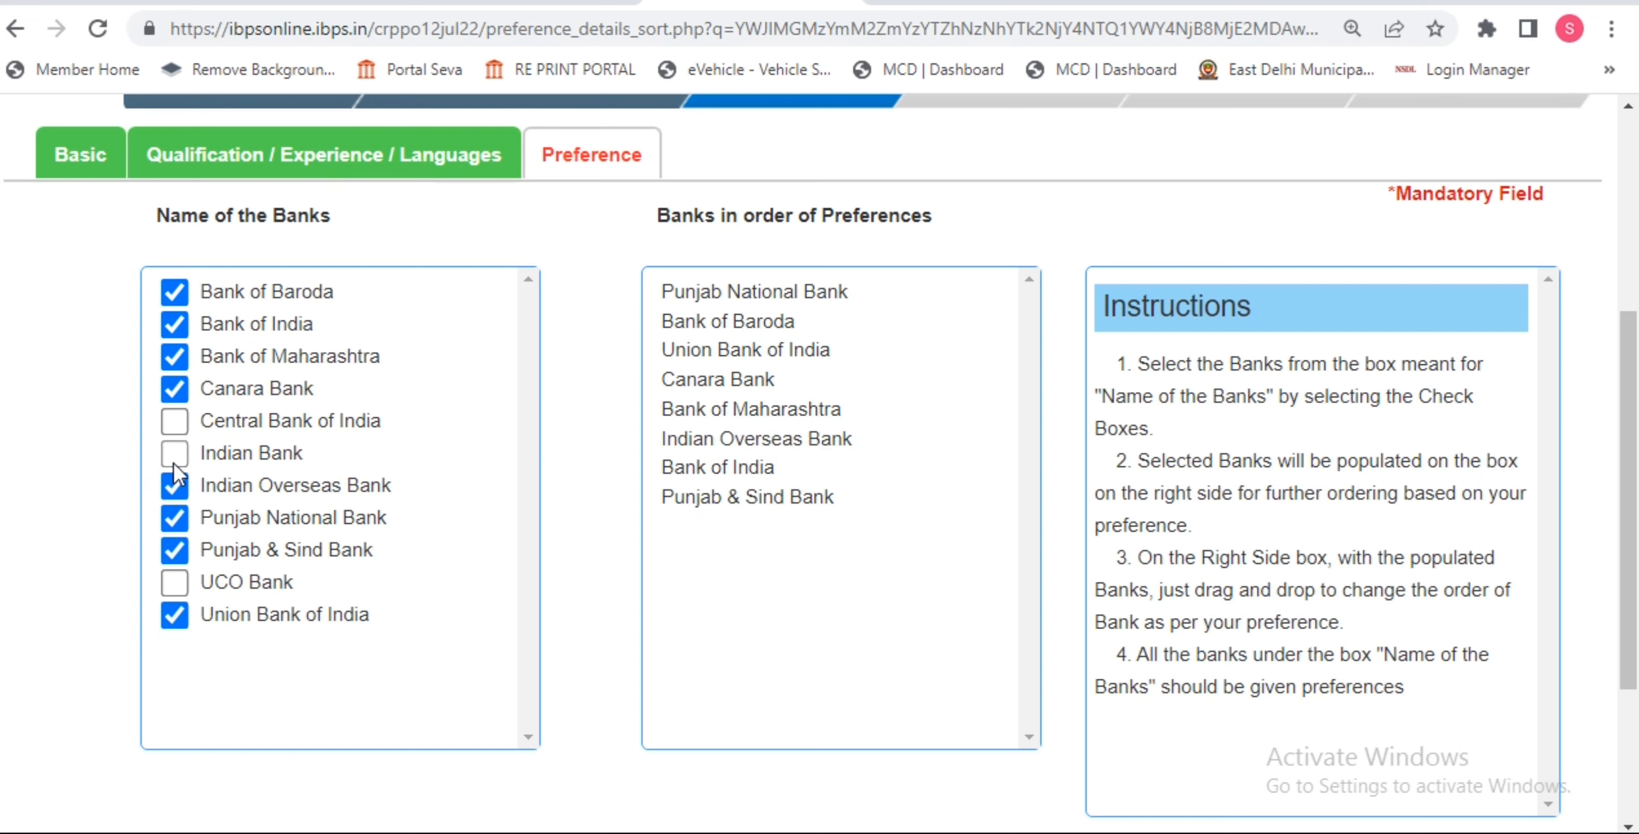
pyautogui.click(176, 454)
pyautogui.click(175, 421)
pyautogui.click(179, 585)
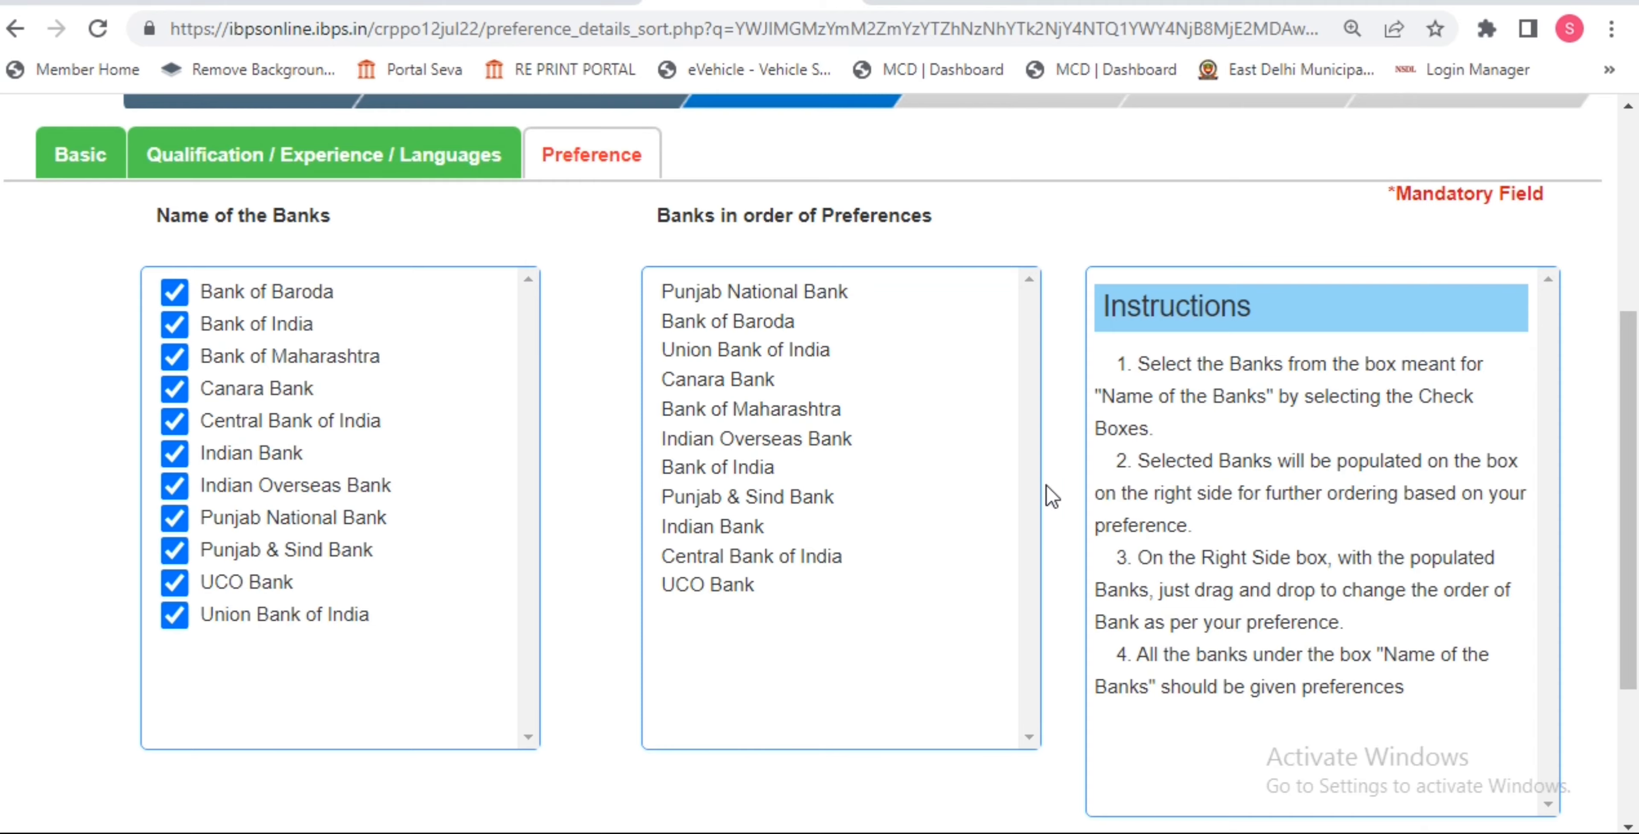
# Validate the bank preferences, then save them and proceed to the application preview.
pyautogui.scroll(-4, 1044, 478)
pyautogui.scroll(4, 827, 436)
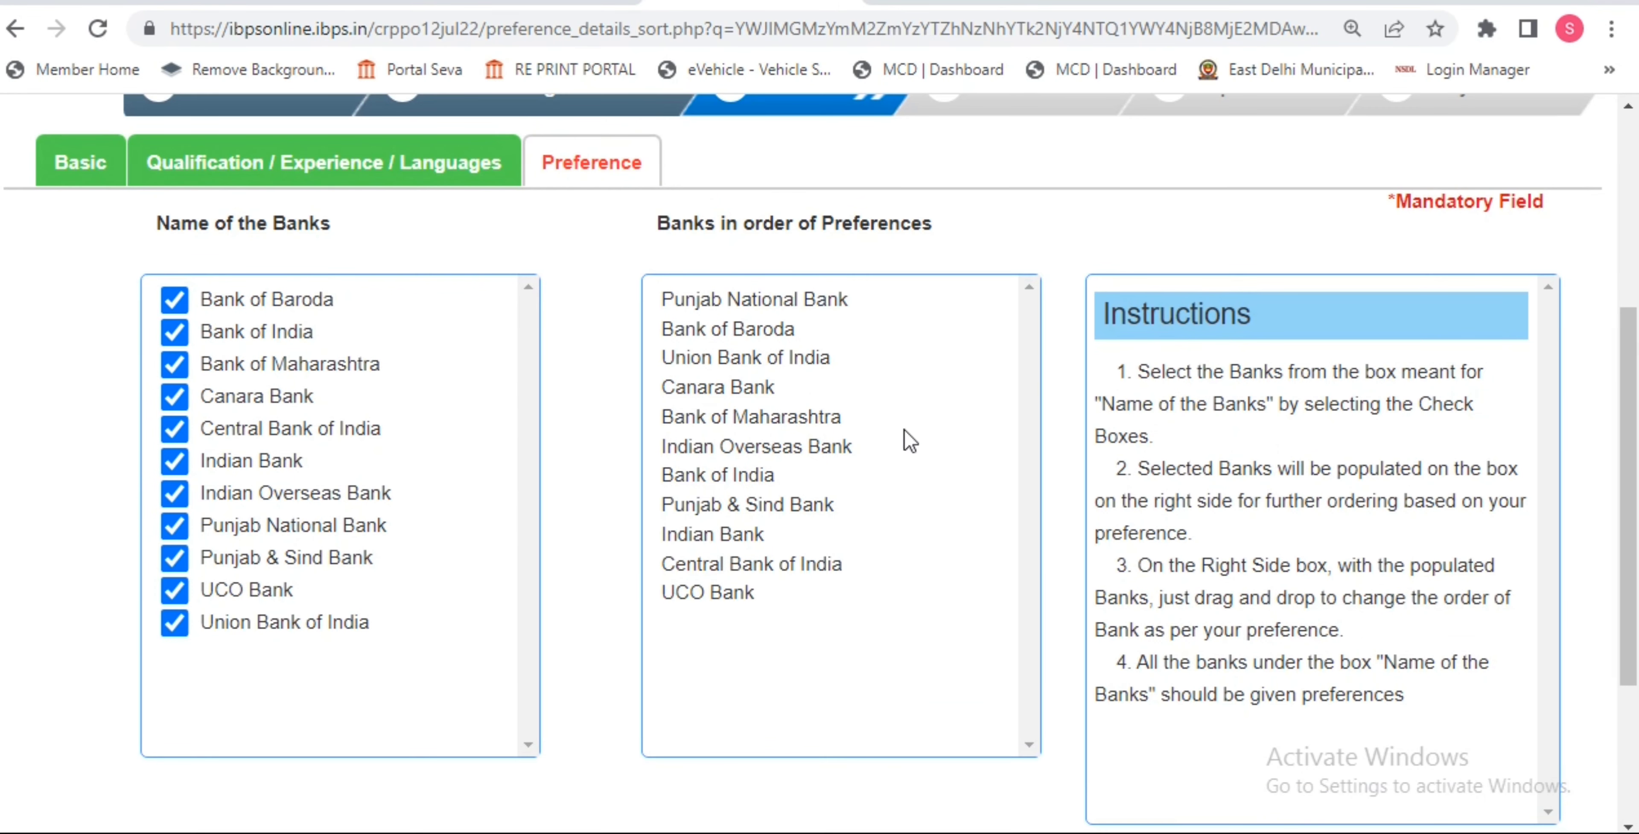
pyautogui.scroll(-4, 911, 439)
pyautogui.click(1145, 693)
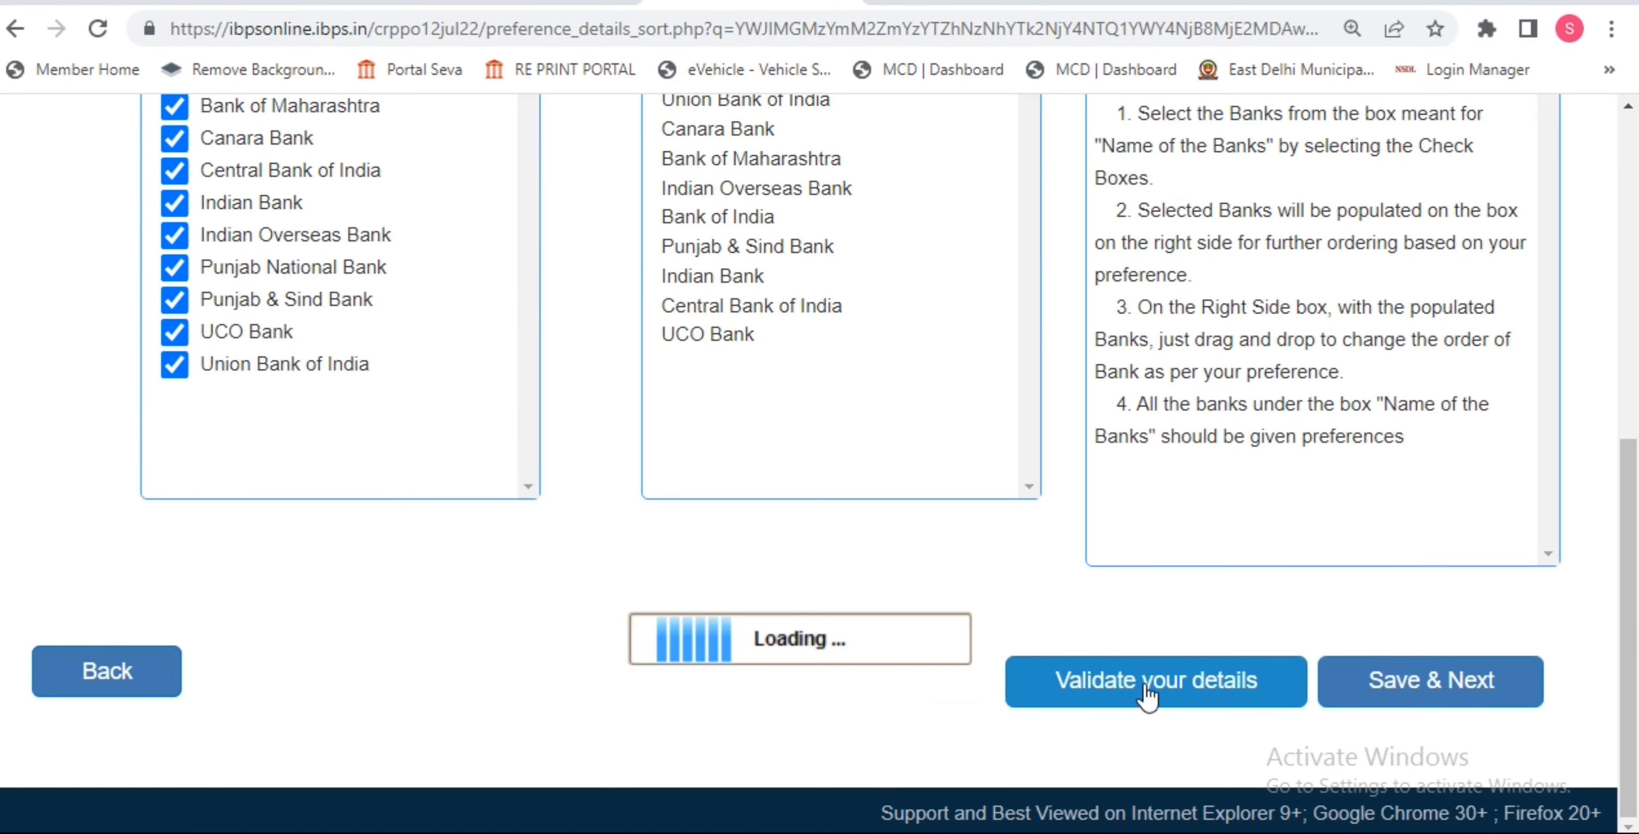
pyautogui.click(1021, 182)
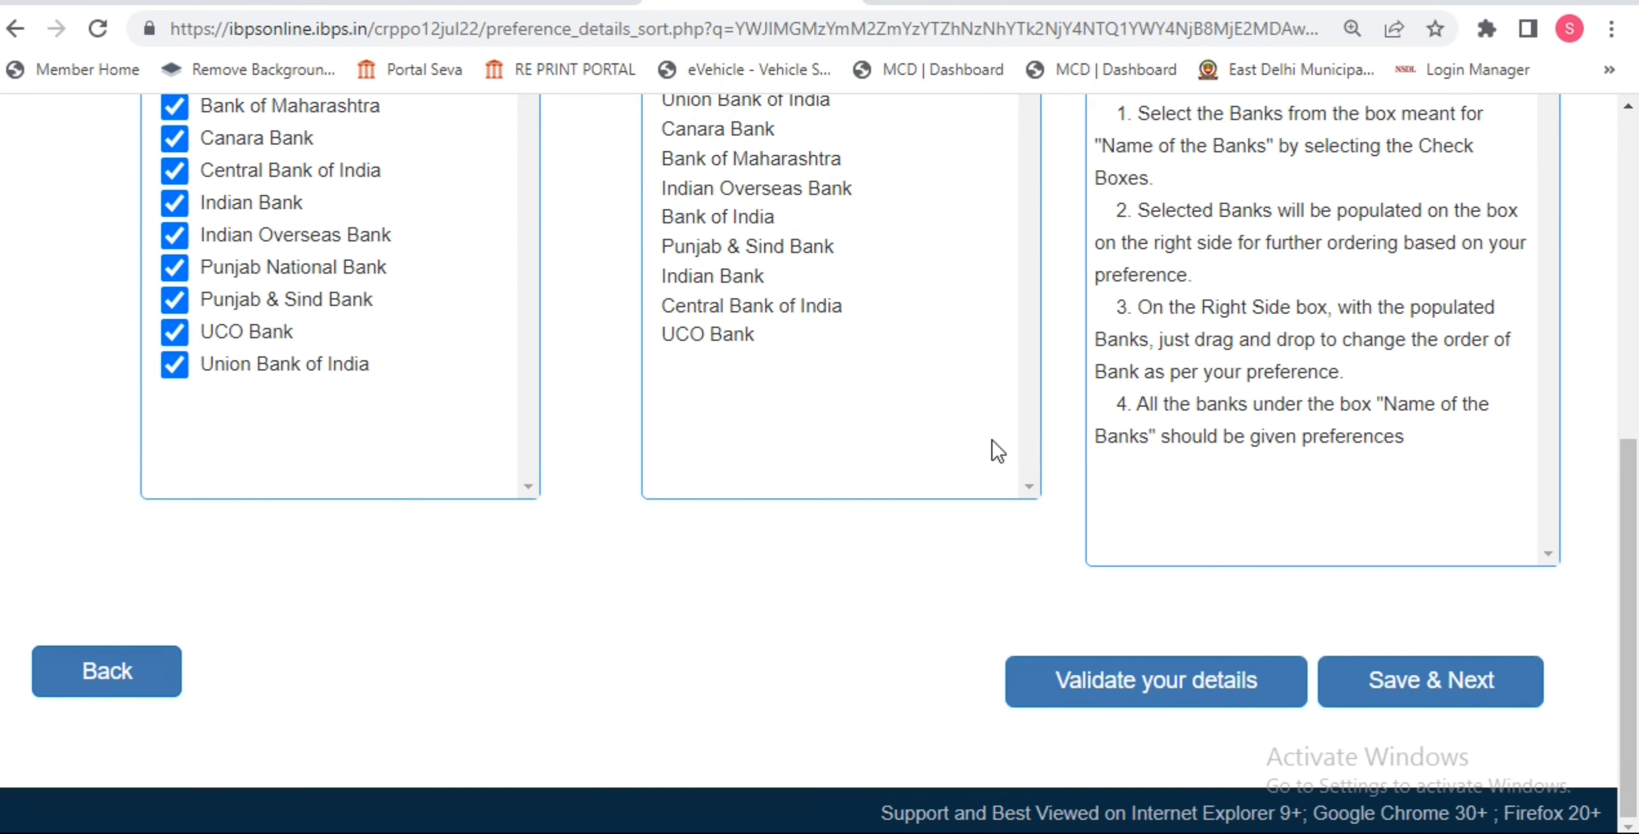
pyautogui.click(1455, 701)
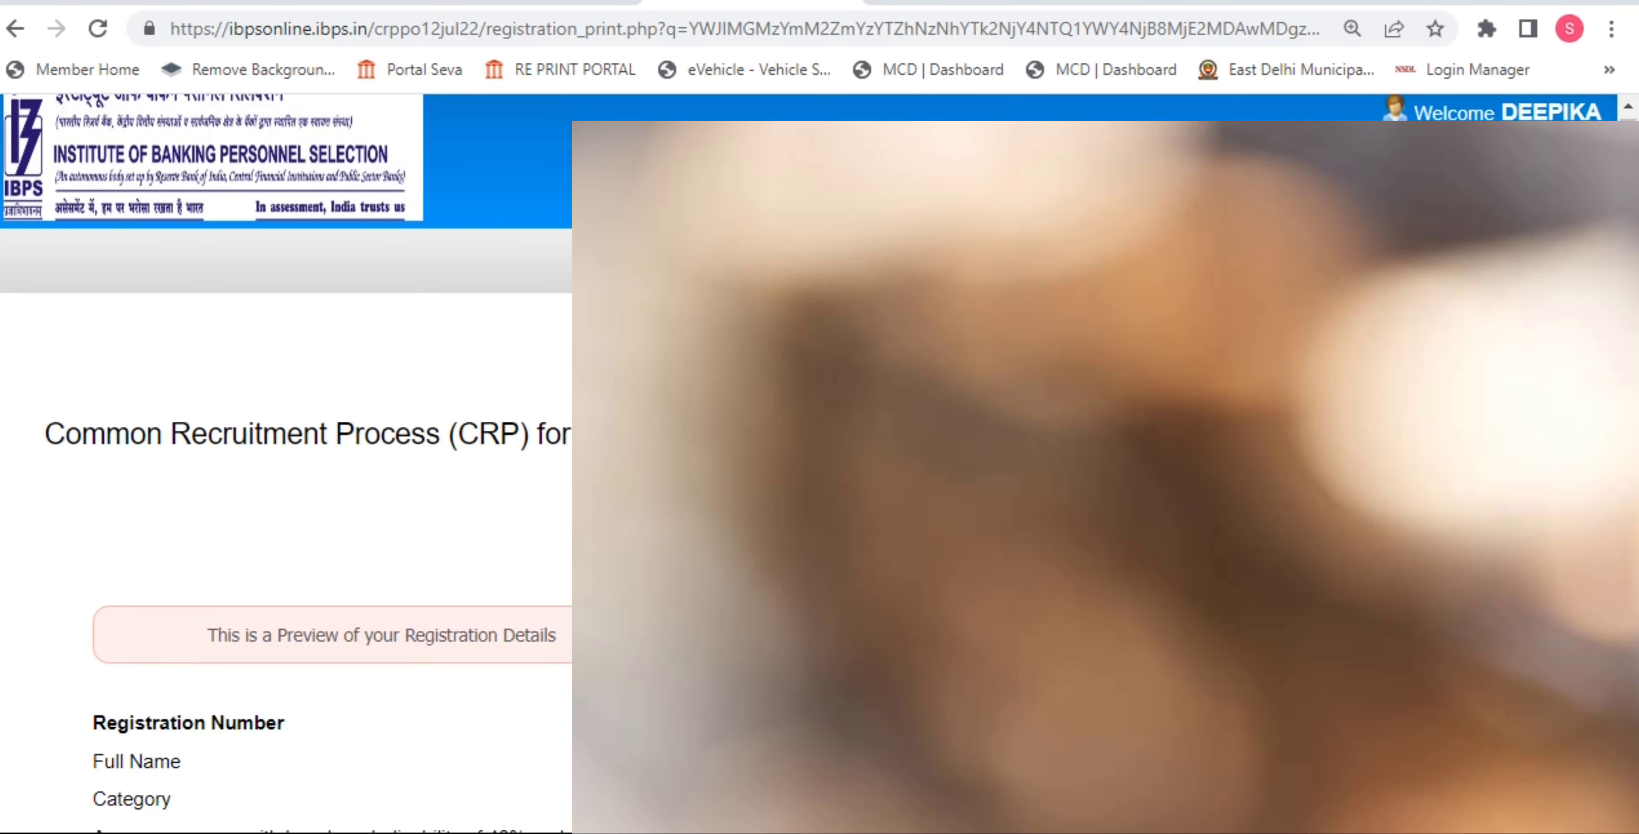
# Review the application preview from the registration and personal details through qualifications to the bank preferences and other details.
pyautogui.scroll(-5, 286, 509)
pyautogui.scroll(-2, 331, 509)
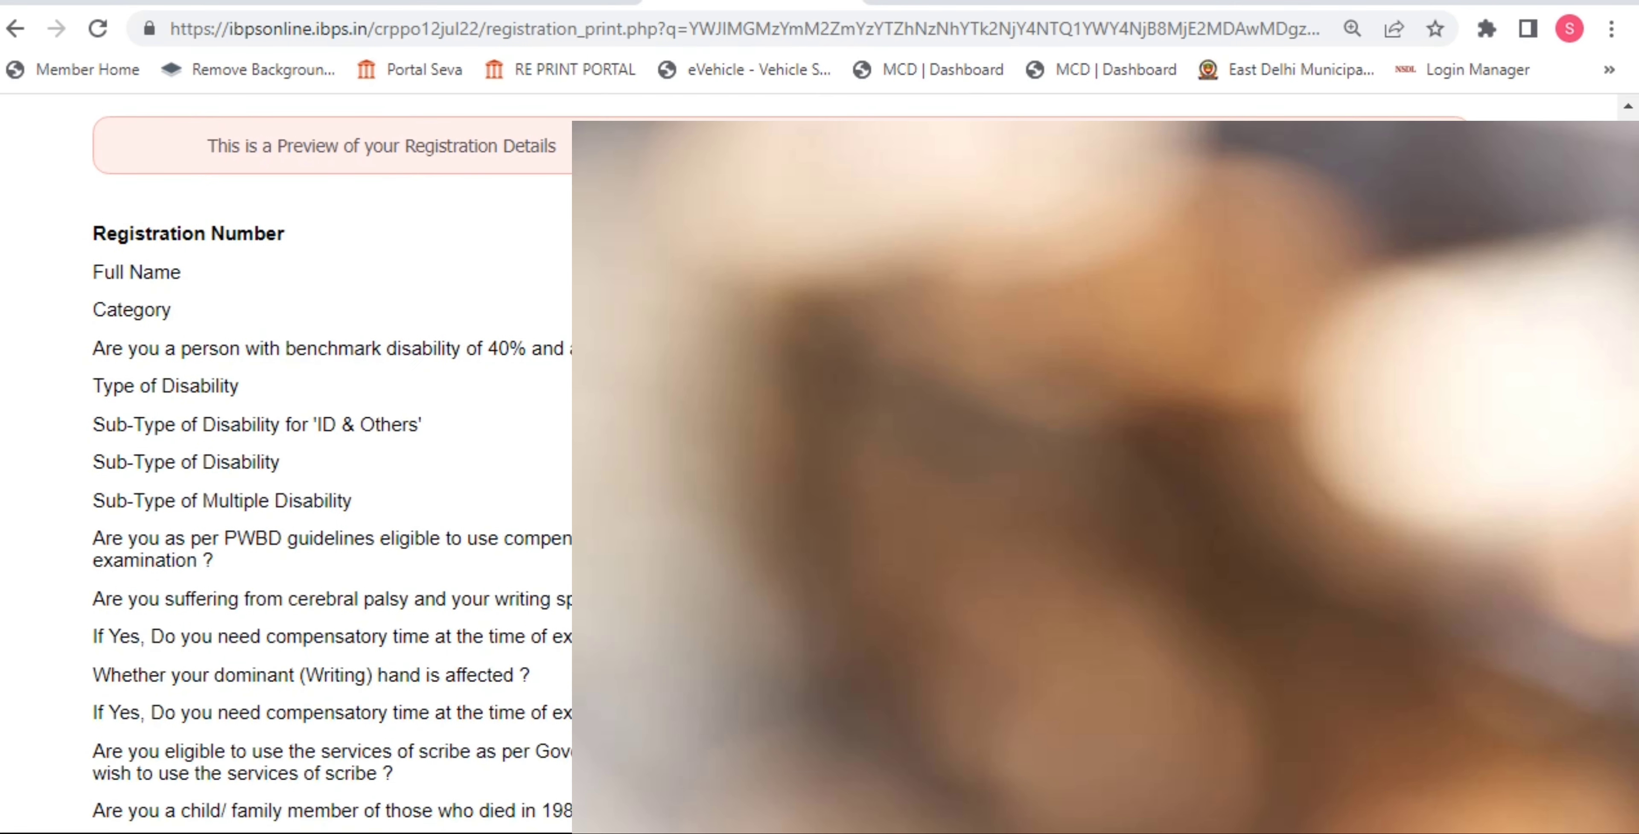
pyautogui.scroll(-2, 331, 446)
pyautogui.scroll(-4, 331, 446)
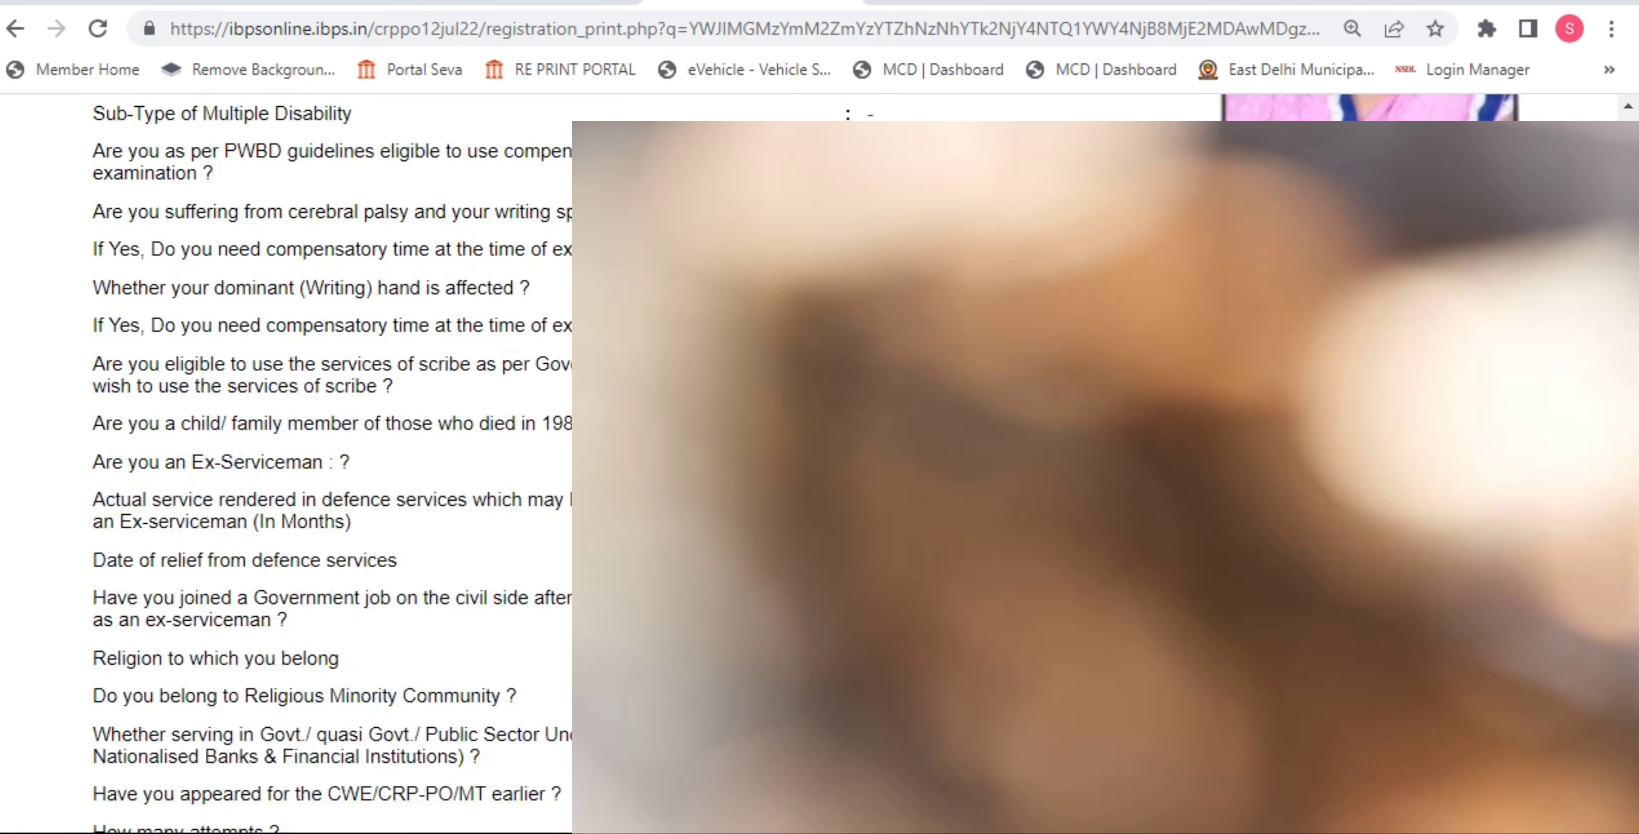
pyautogui.scroll(-6, 331, 445)
pyautogui.scroll(-8, 331, 458)
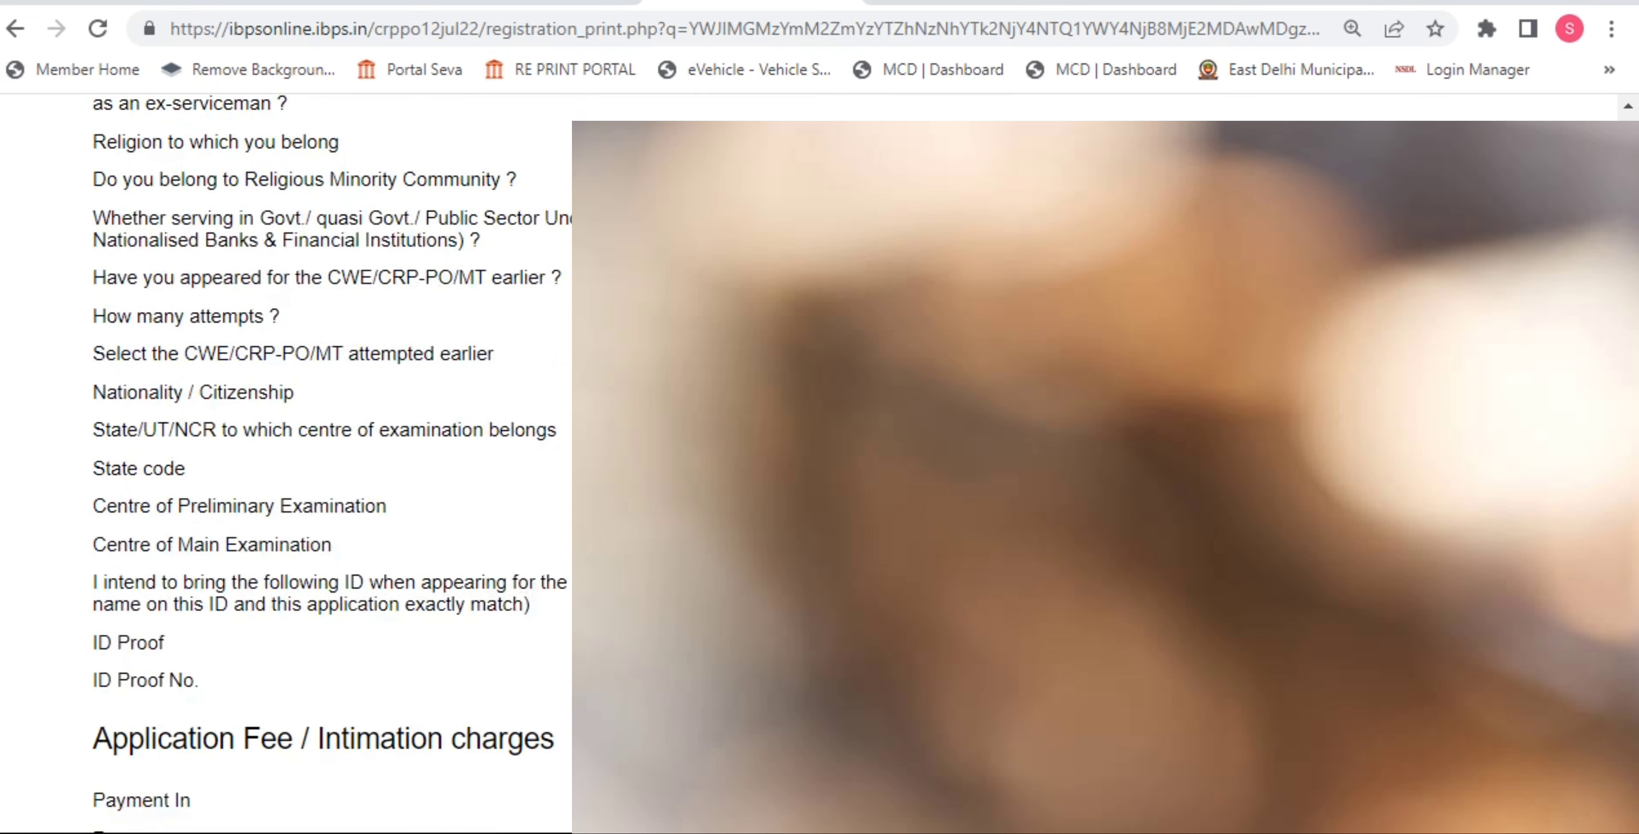
pyautogui.scroll(-10, 331, 459)
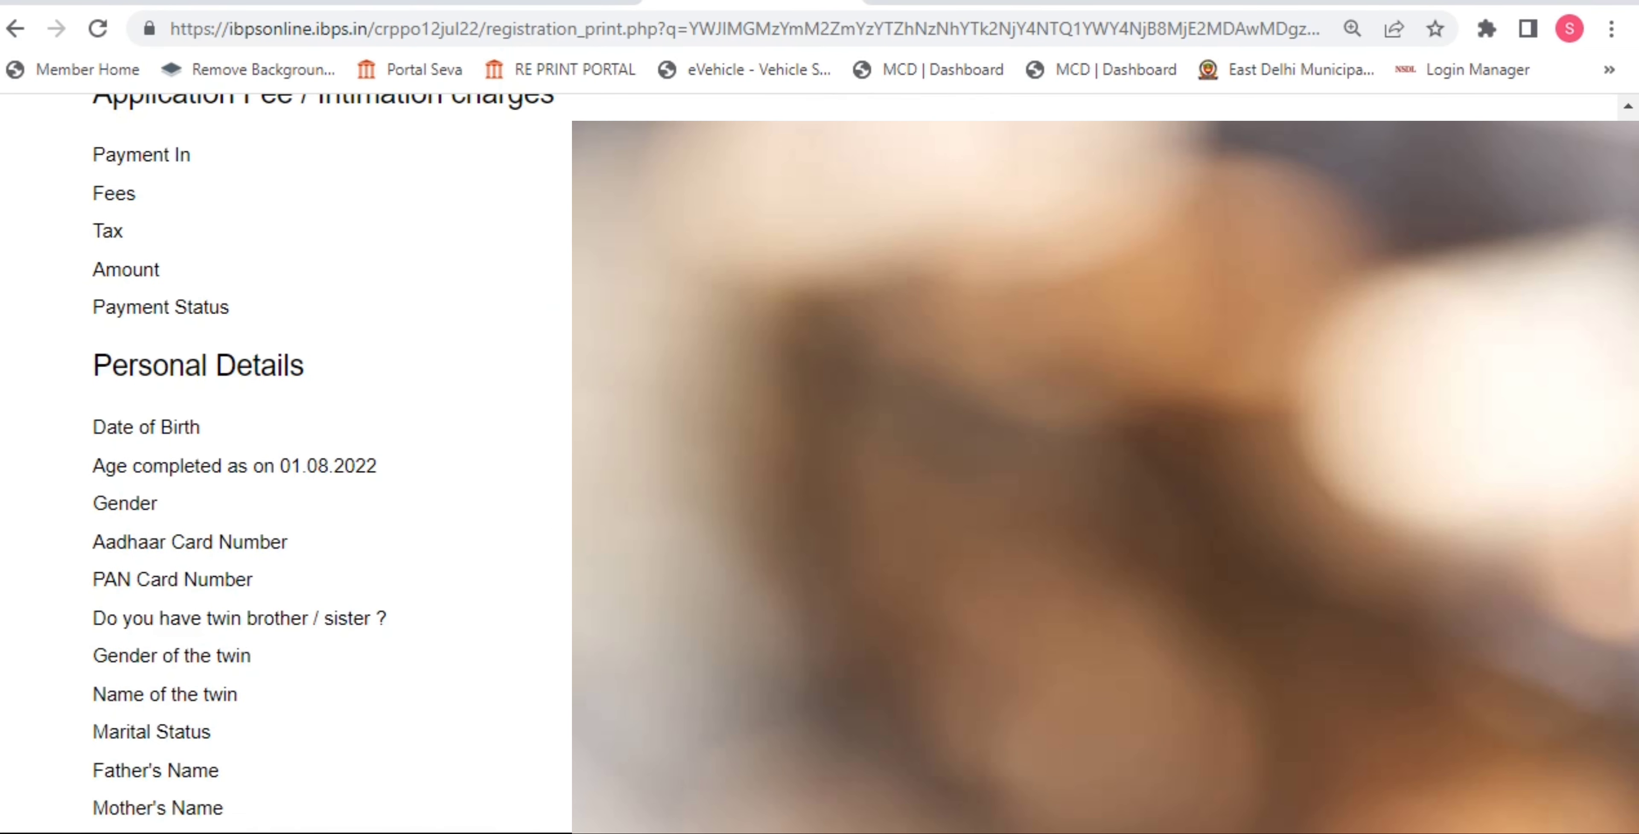
pyautogui.scroll(-10, 331, 459)
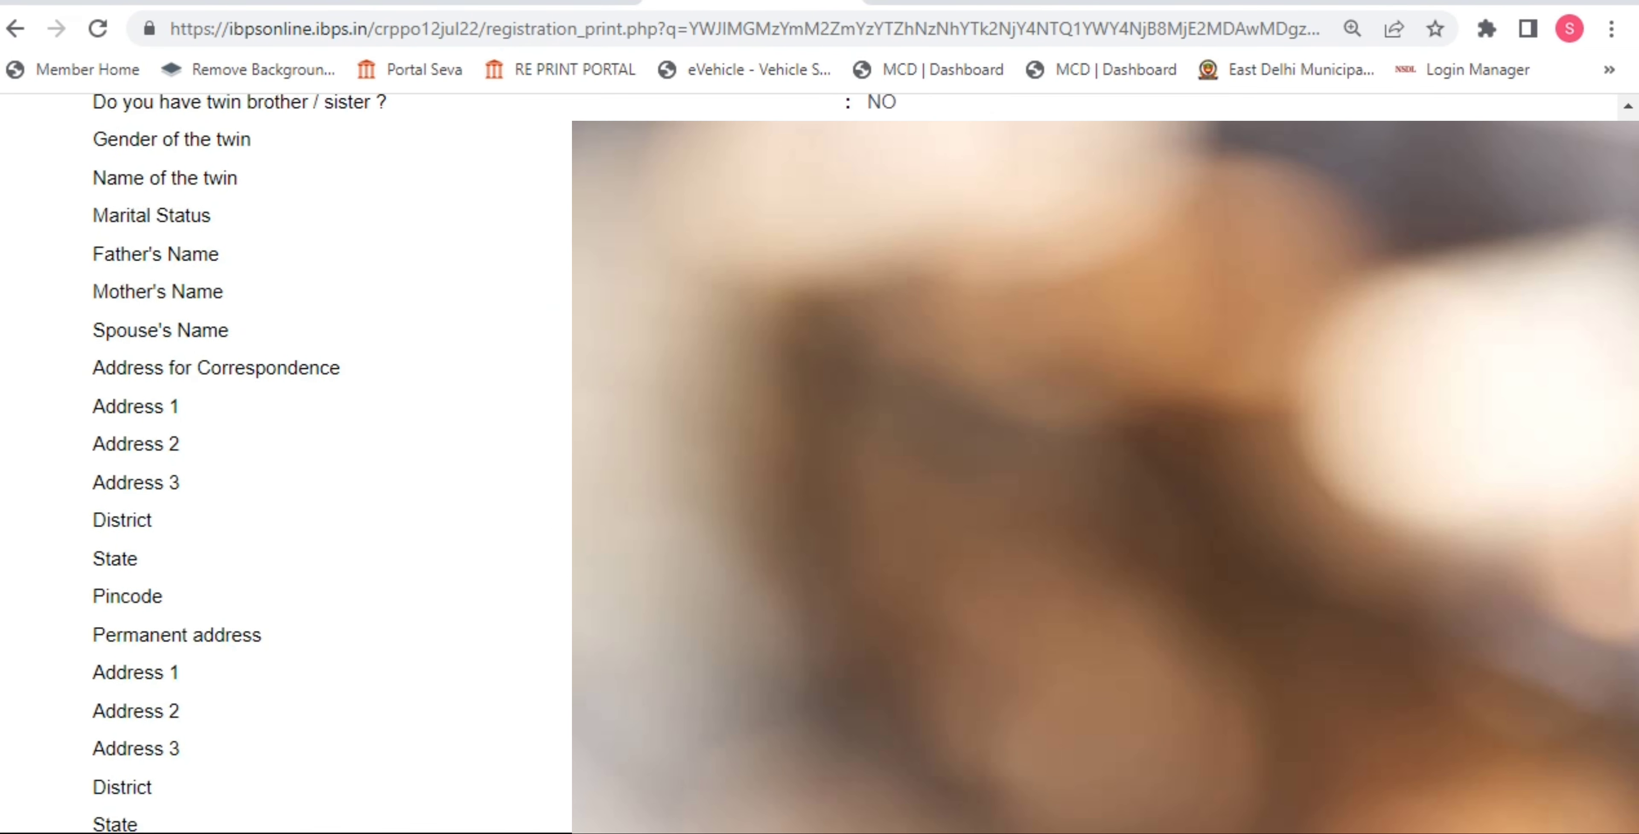
pyautogui.scroll(-10, 331, 458)
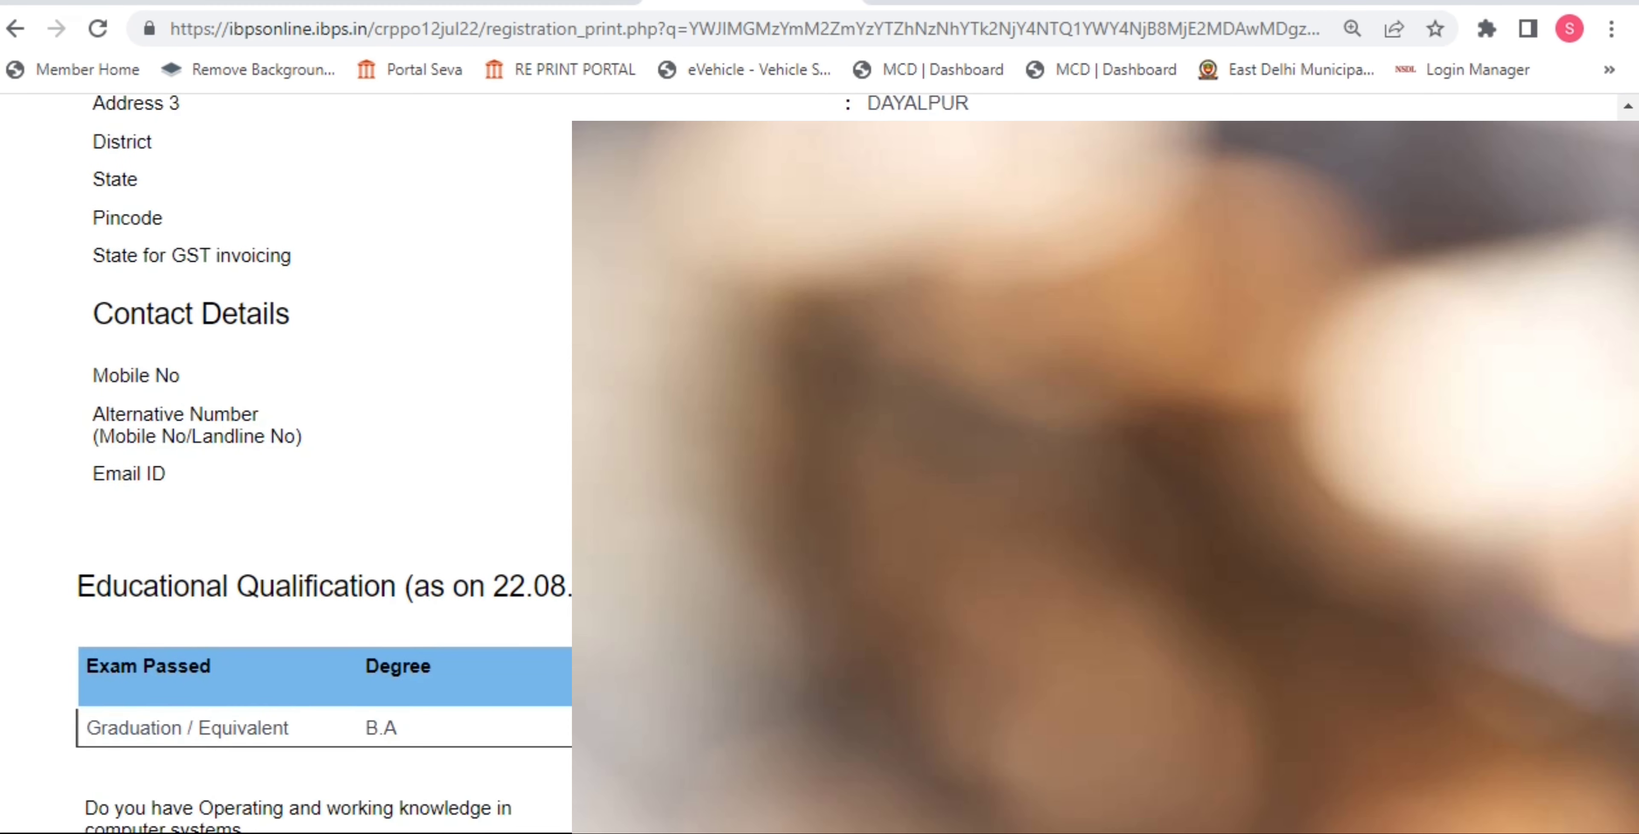
pyautogui.scroll(-13, 331, 458)
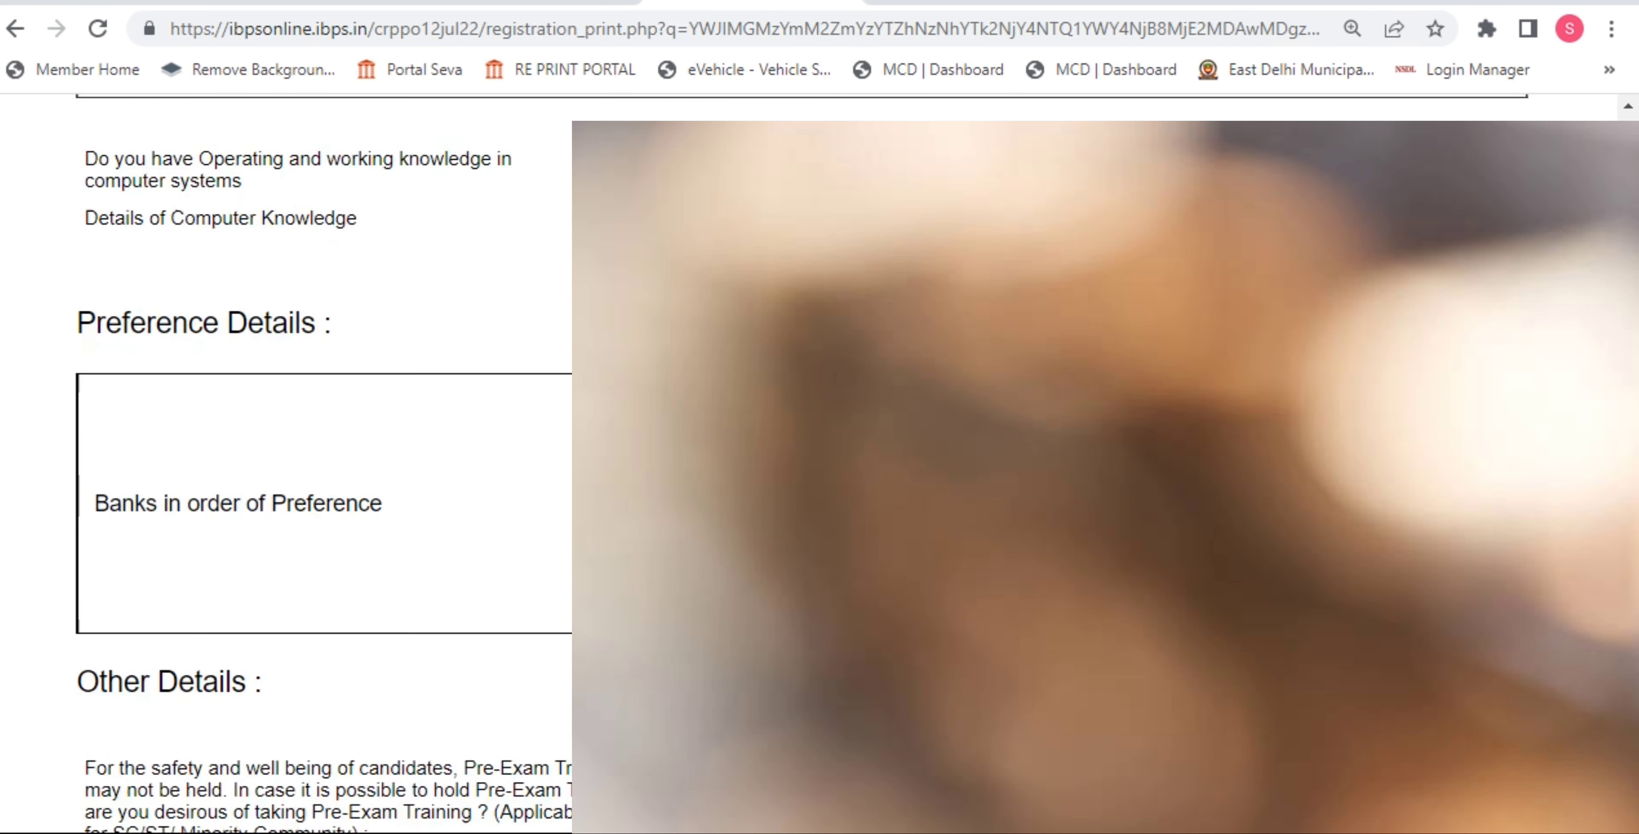
# Accept all three declarations, including the matching-name and changed-name statements, and try to complete the registration.
pyautogui.scroll(-9, 331, 459)
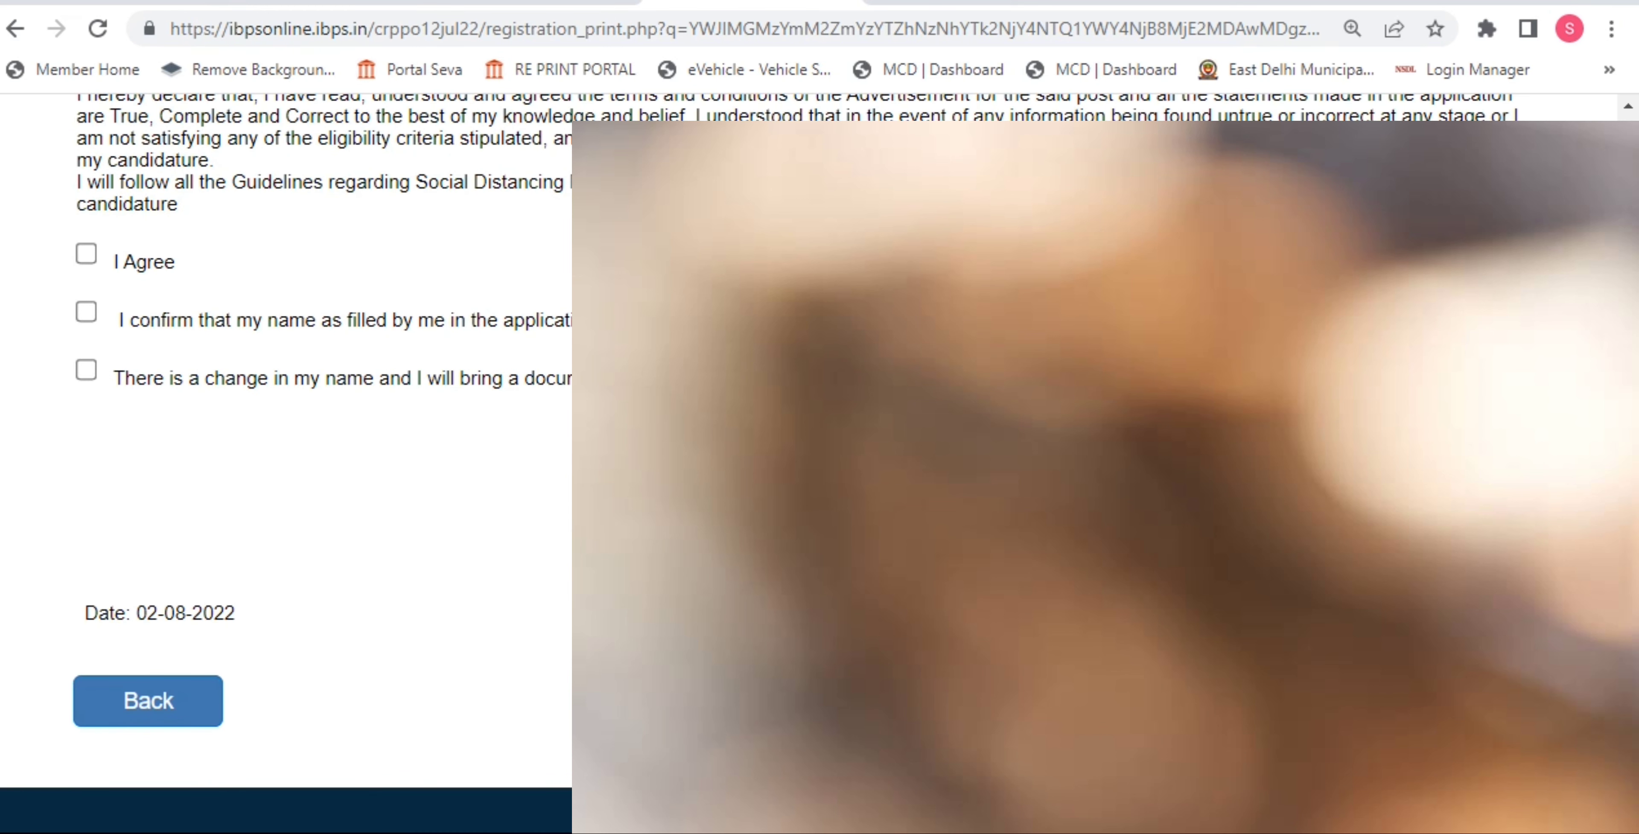
pyautogui.click(86, 254)
pyautogui.click(87, 372)
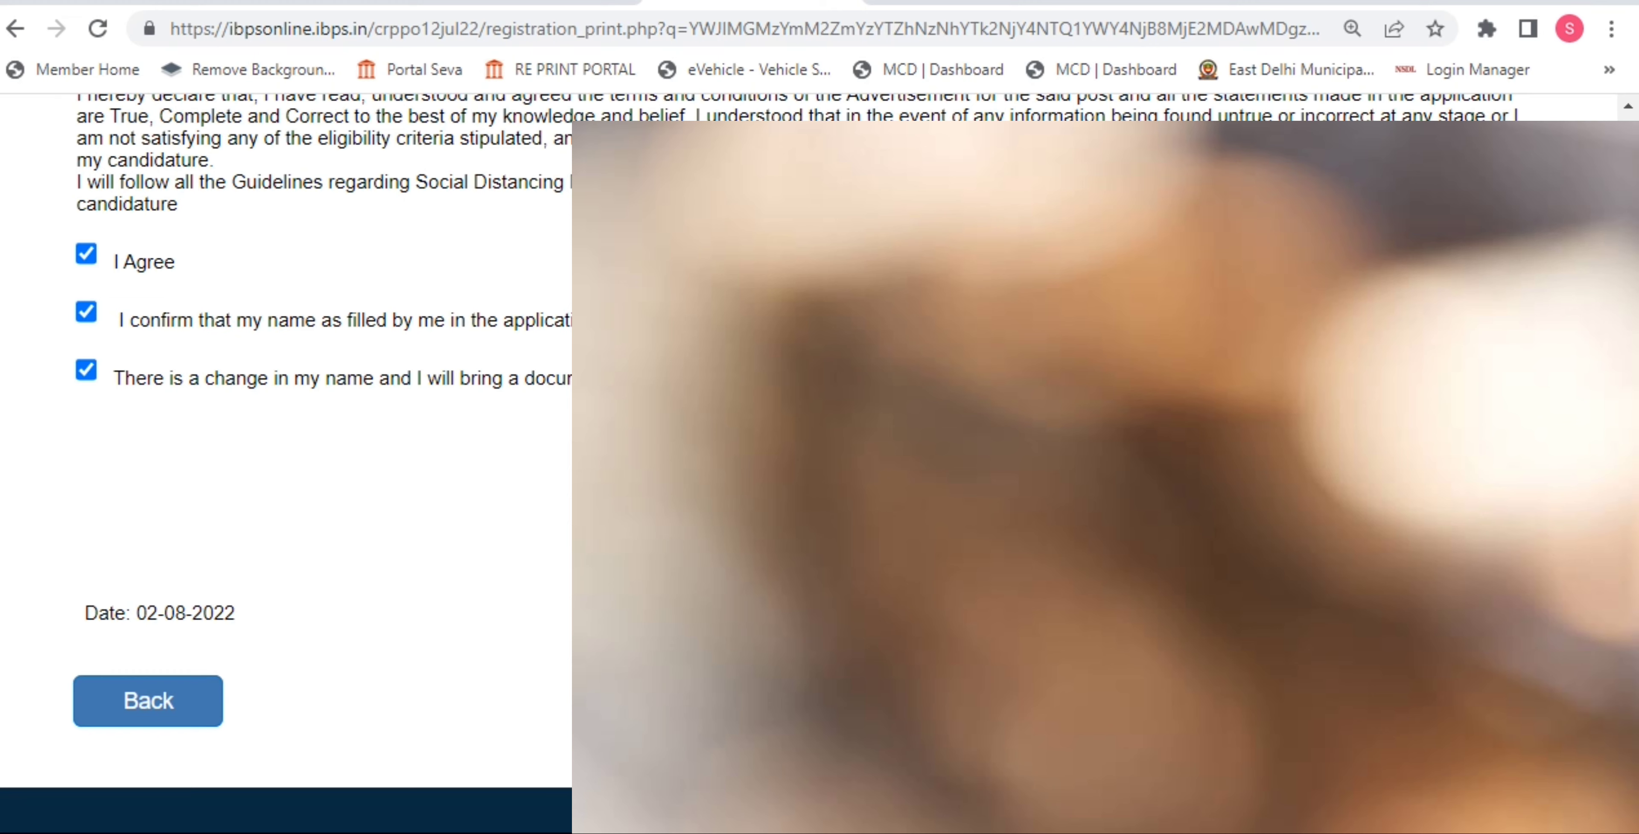
pyautogui.scroll(18, 286, 446)
pyautogui.scroll(-18, 287, 446)
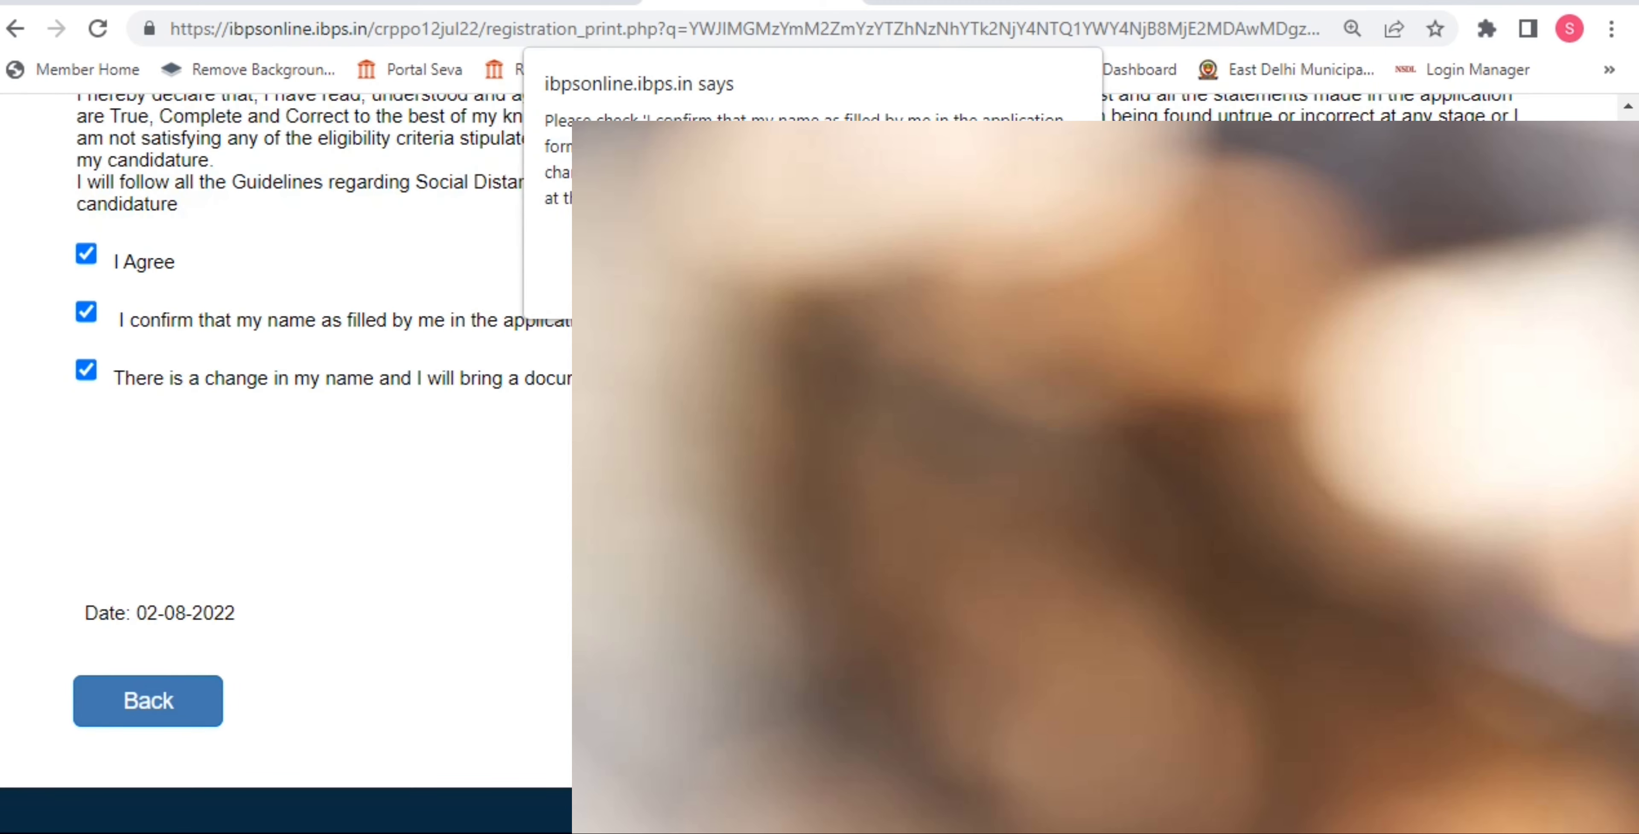
pyautogui.press('Return')
# Re-examine the application preview from the registration details through qualifications and bank preferences to the declaration.
pyautogui.scroll(8, 286, 446)
pyautogui.scroll(15, 286, 446)
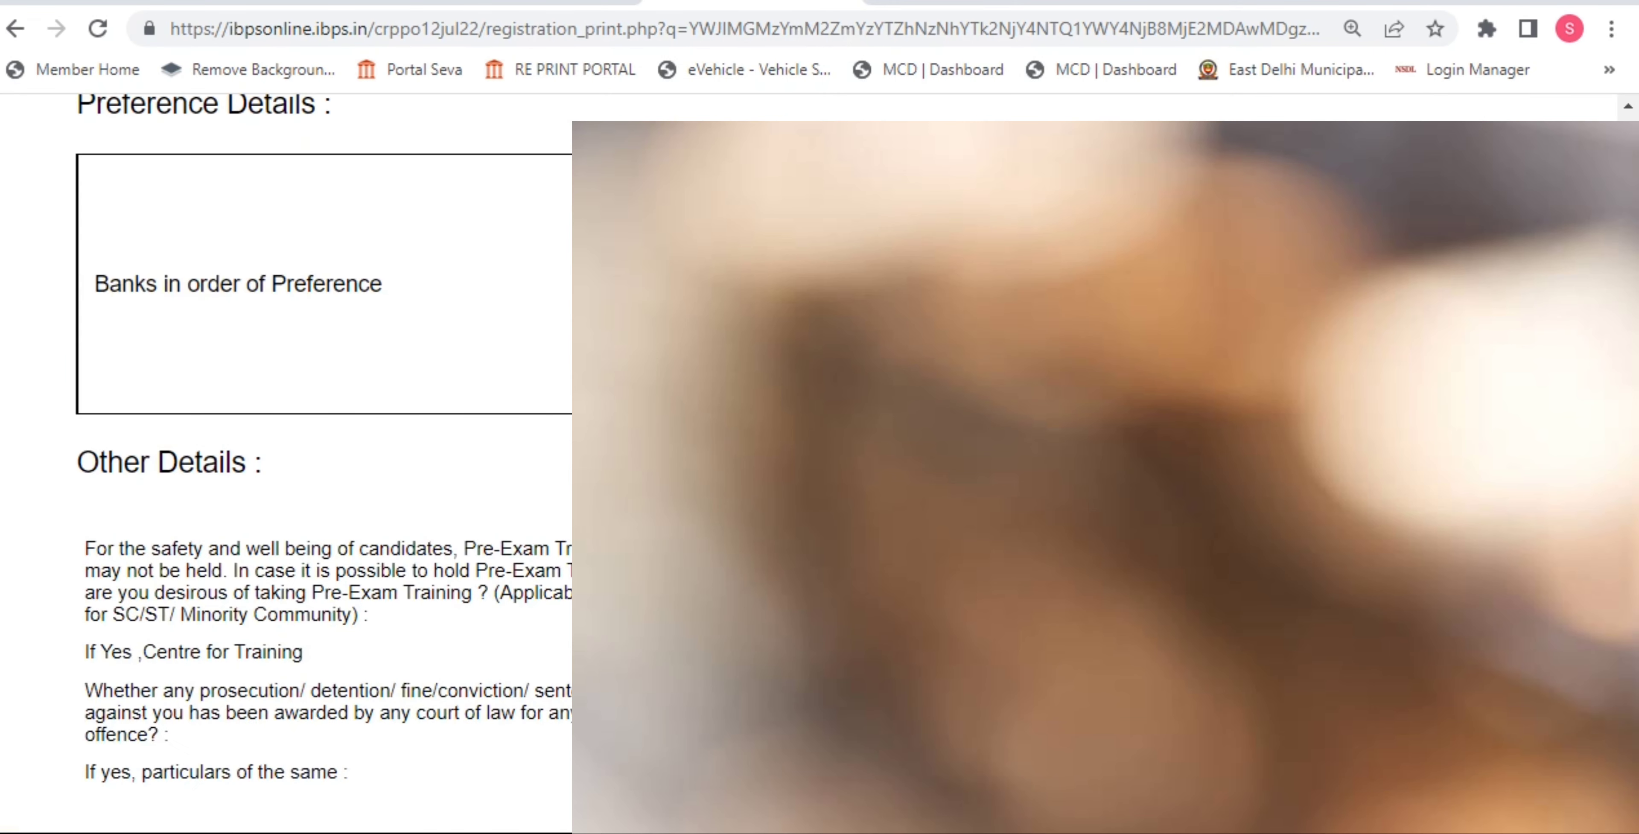
pyautogui.scroll(10, 286, 446)
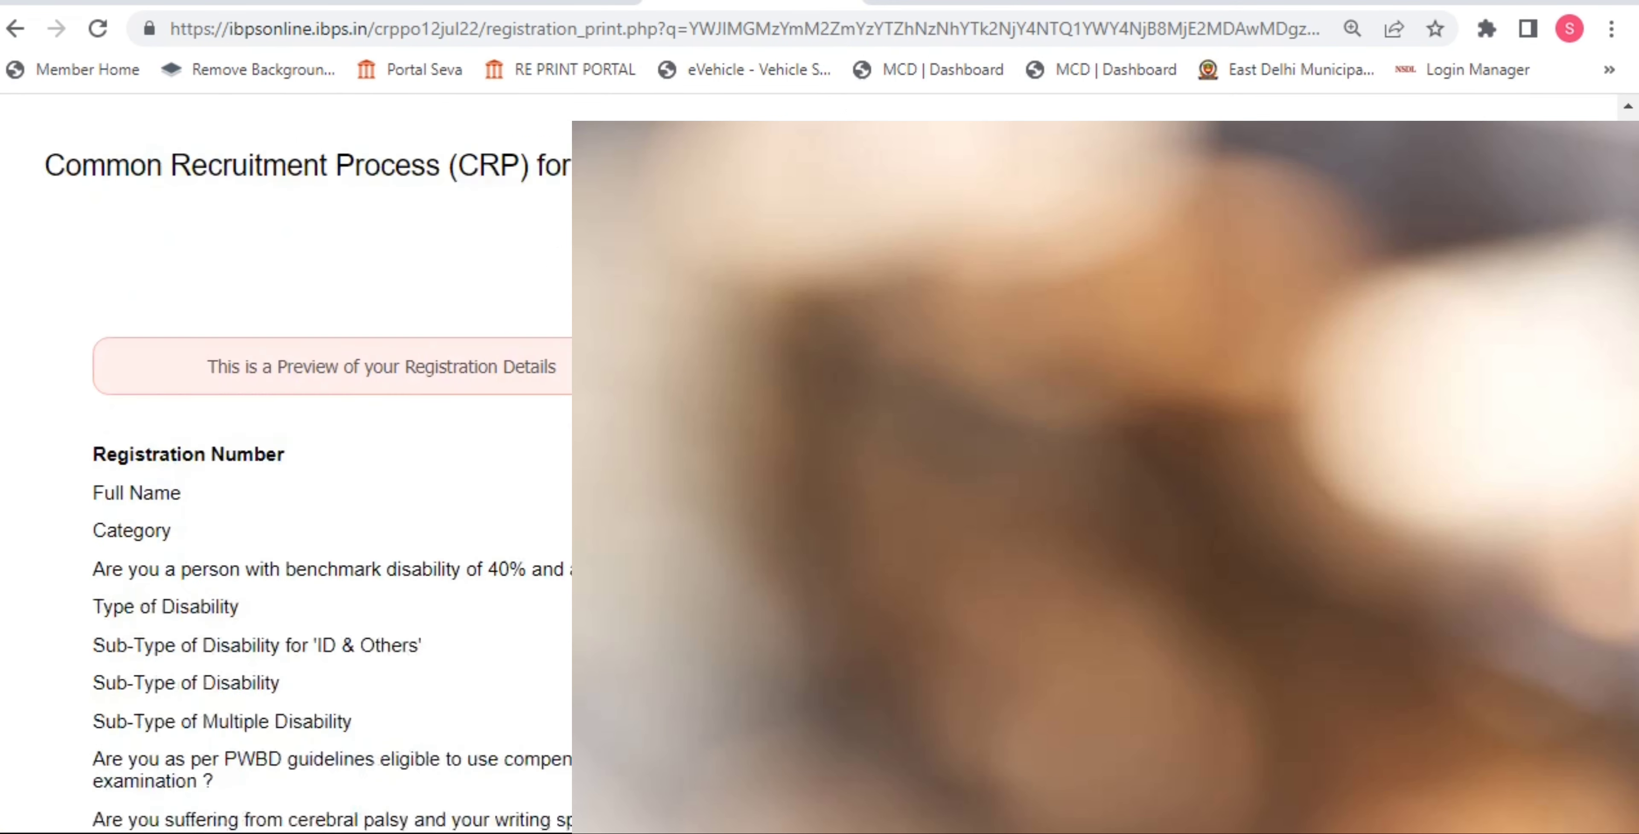
pyautogui.scroll(-5, 286, 446)
pyautogui.scroll(5, 287, 446)
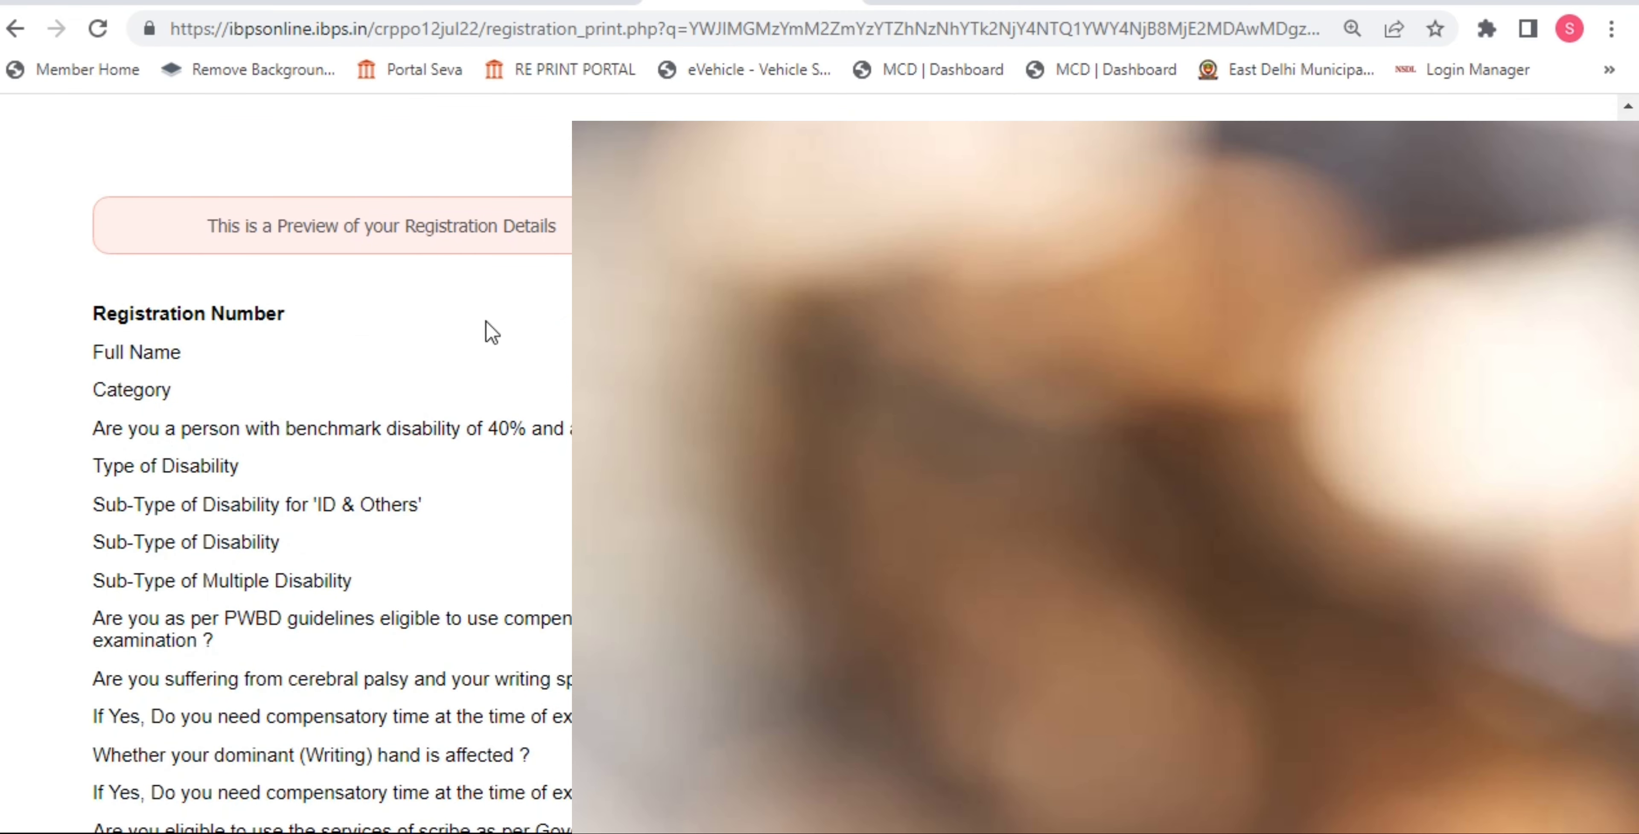
pyautogui.scroll(-20, 486, 321)
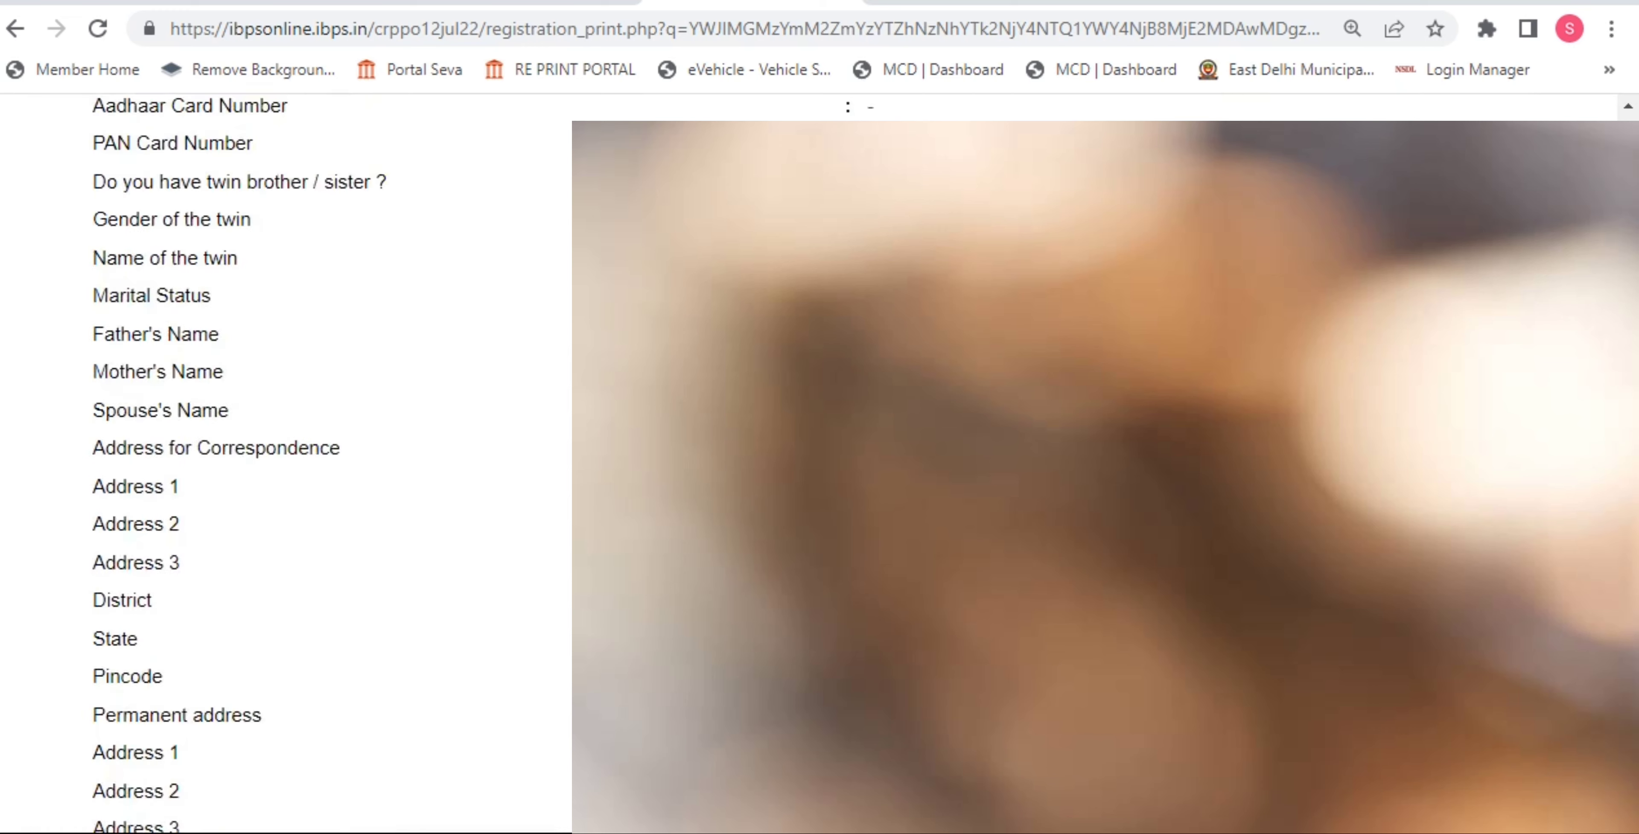
pyautogui.scroll(-14, 287, 445)
pyautogui.scroll(-17, 286, 445)
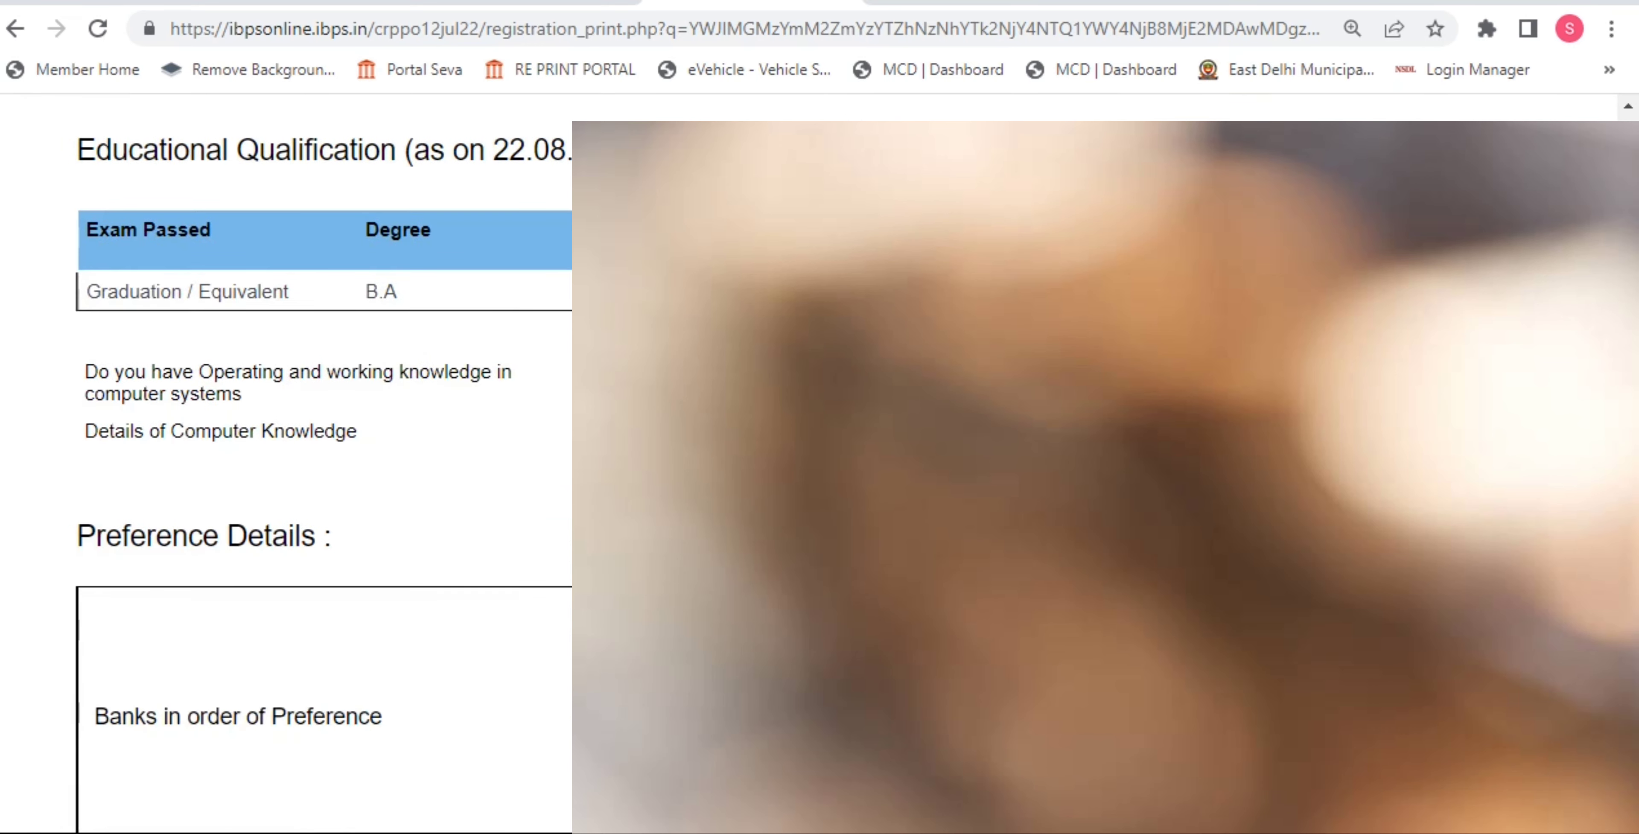
pyautogui.scroll(-10, 287, 445)
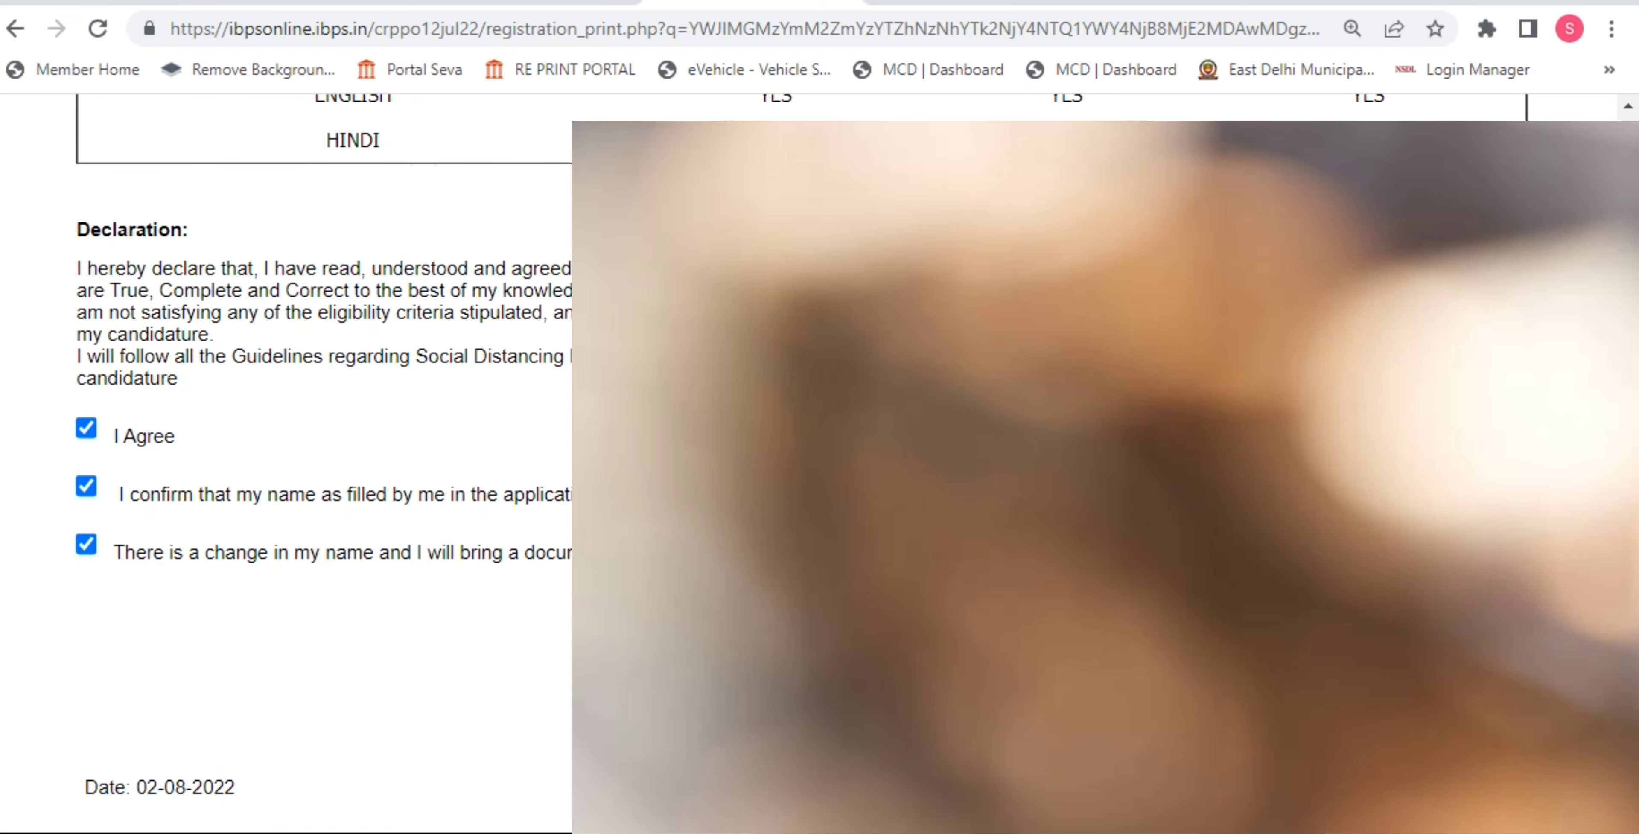
pyautogui.scroll(-2, 286, 446)
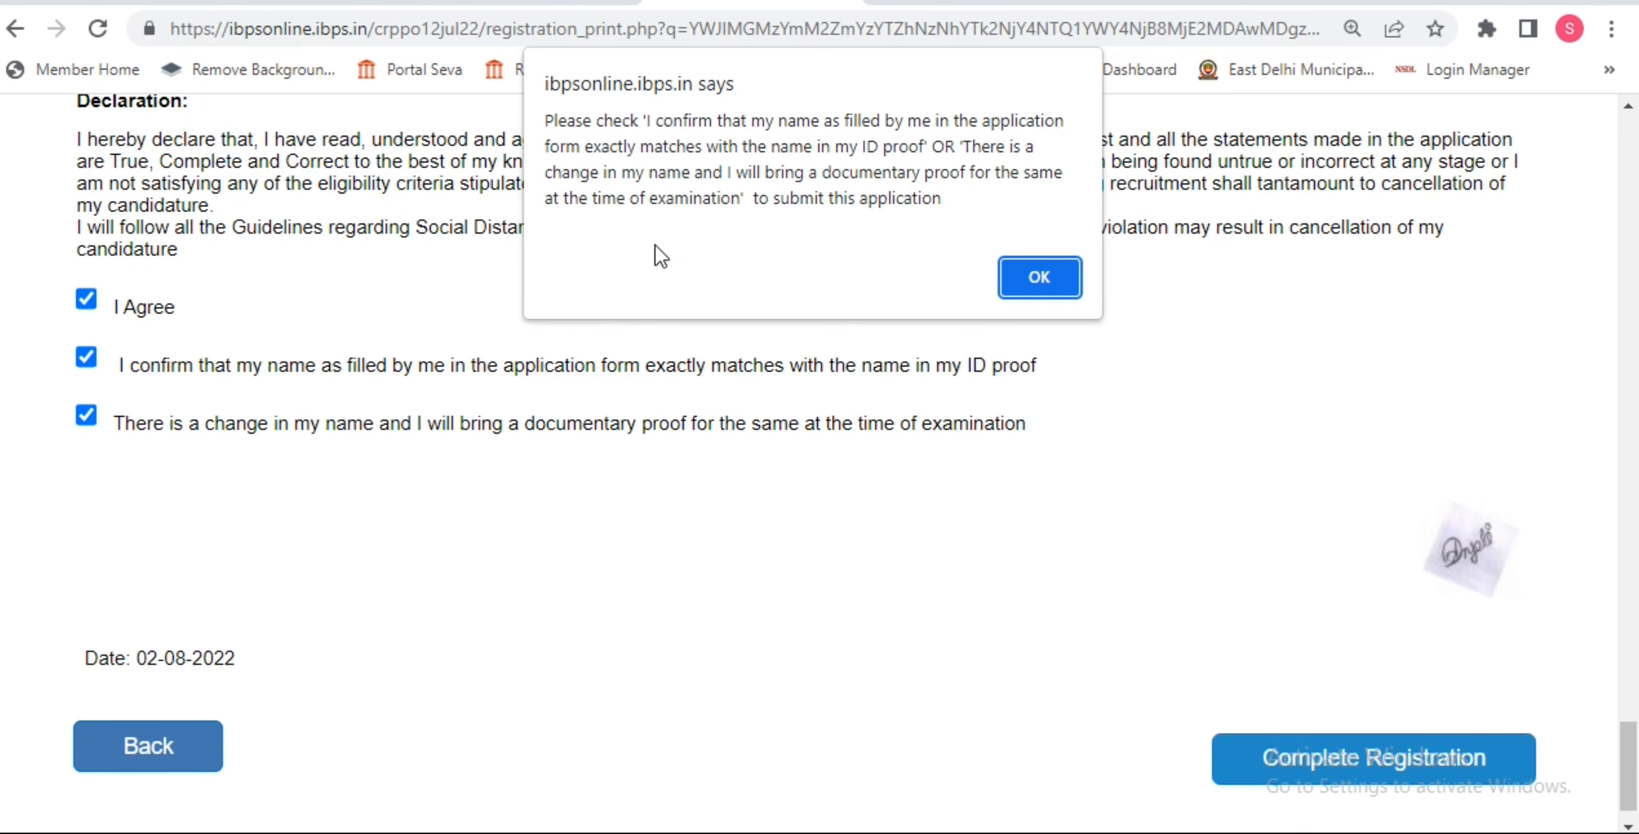
# Clear the declaration about a change in name, then complete the registration and confirm proceeding to the document uploads.
pyautogui.click(1043, 280)
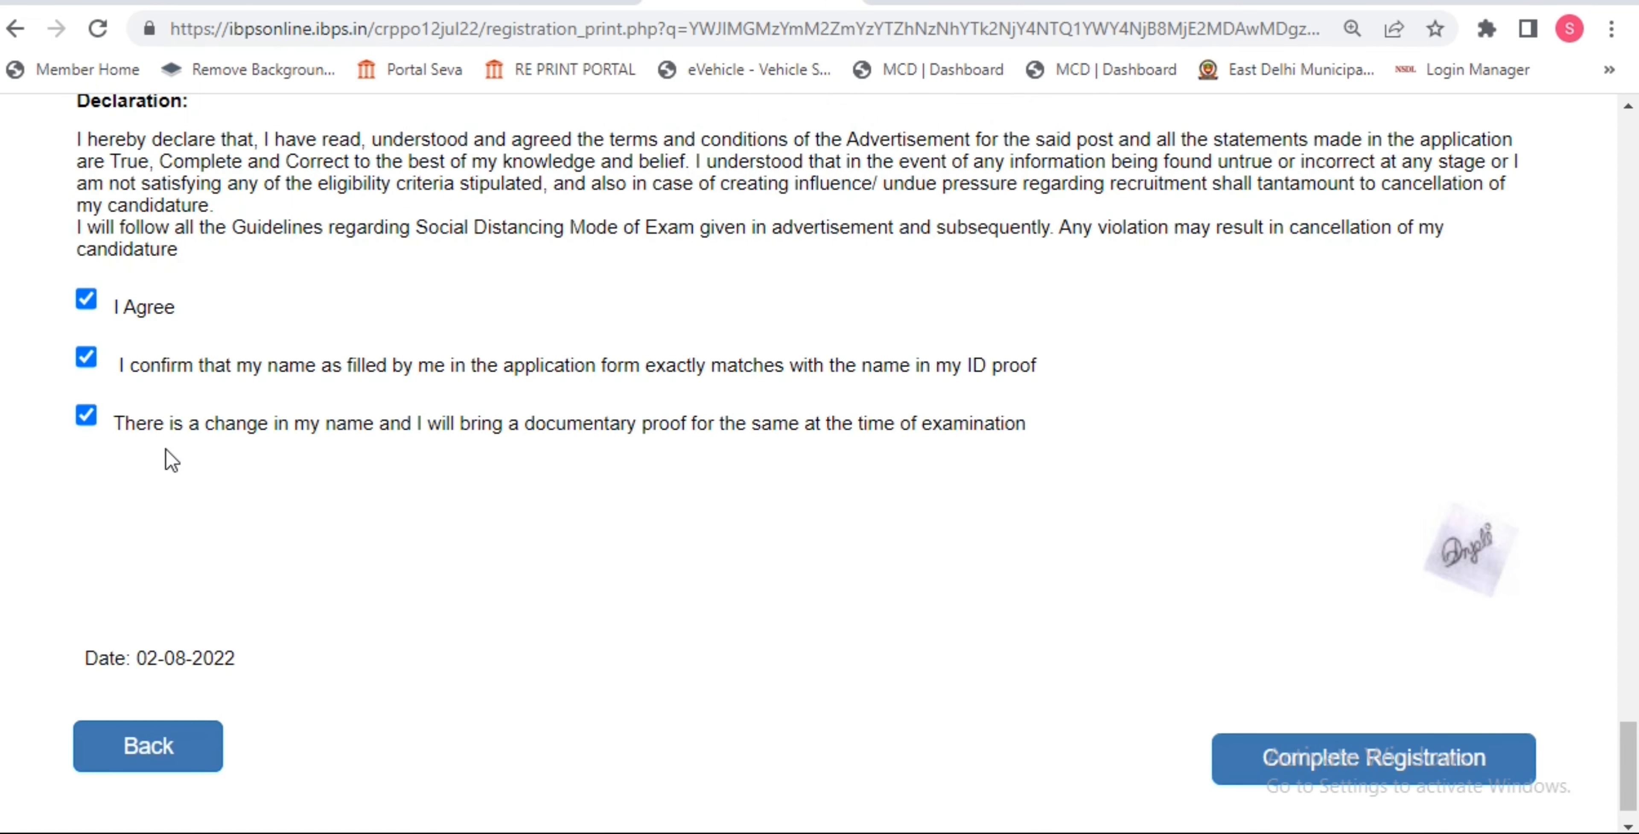
pyautogui.click(89, 417)
pyautogui.click(1323, 761)
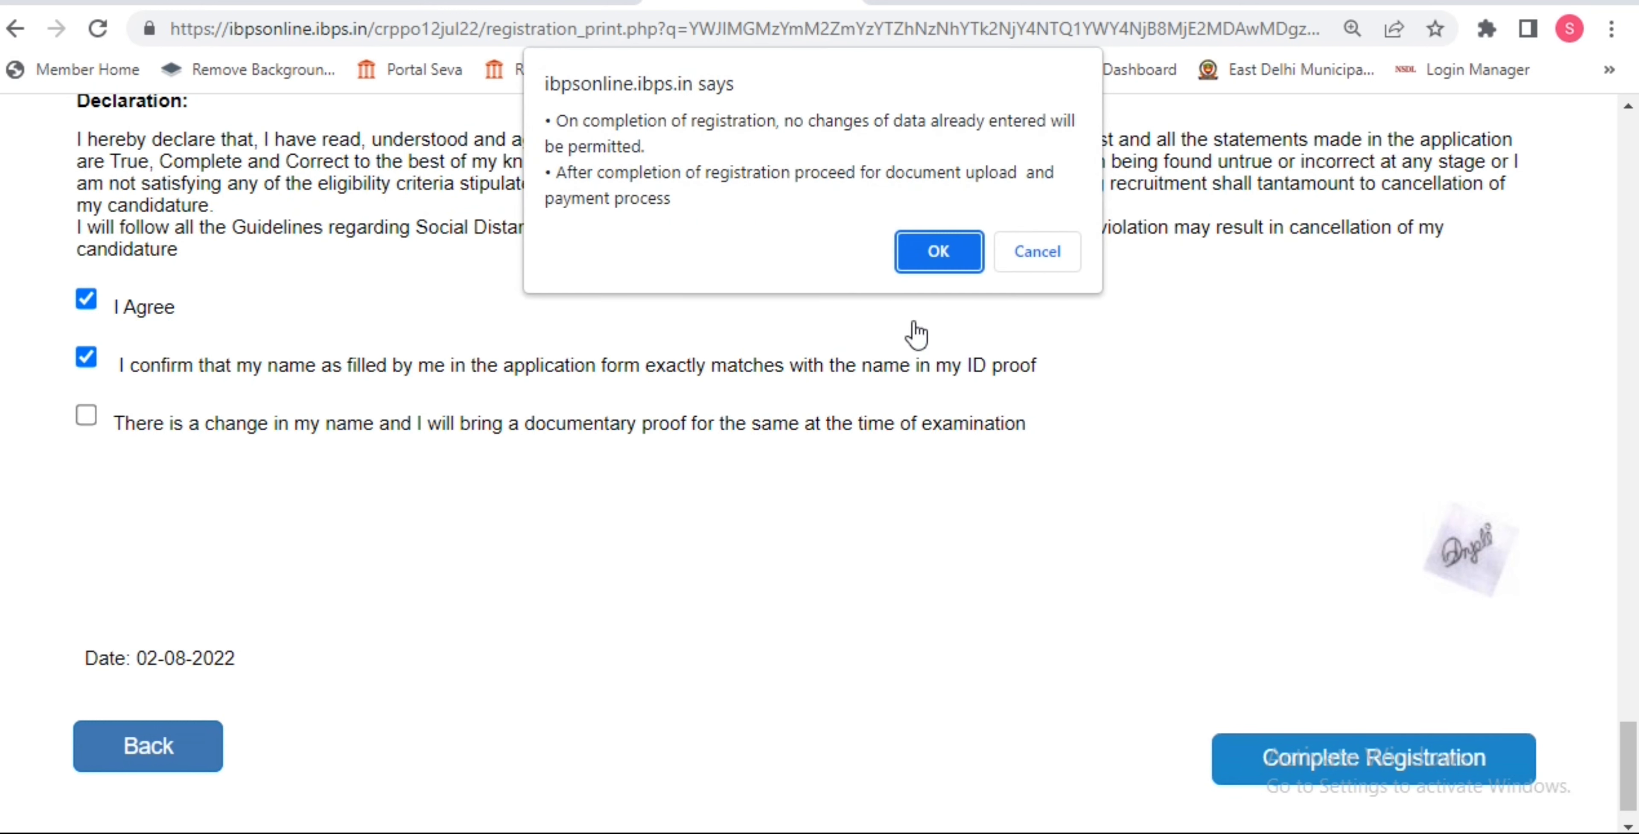
pyautogui.click(936, 258)
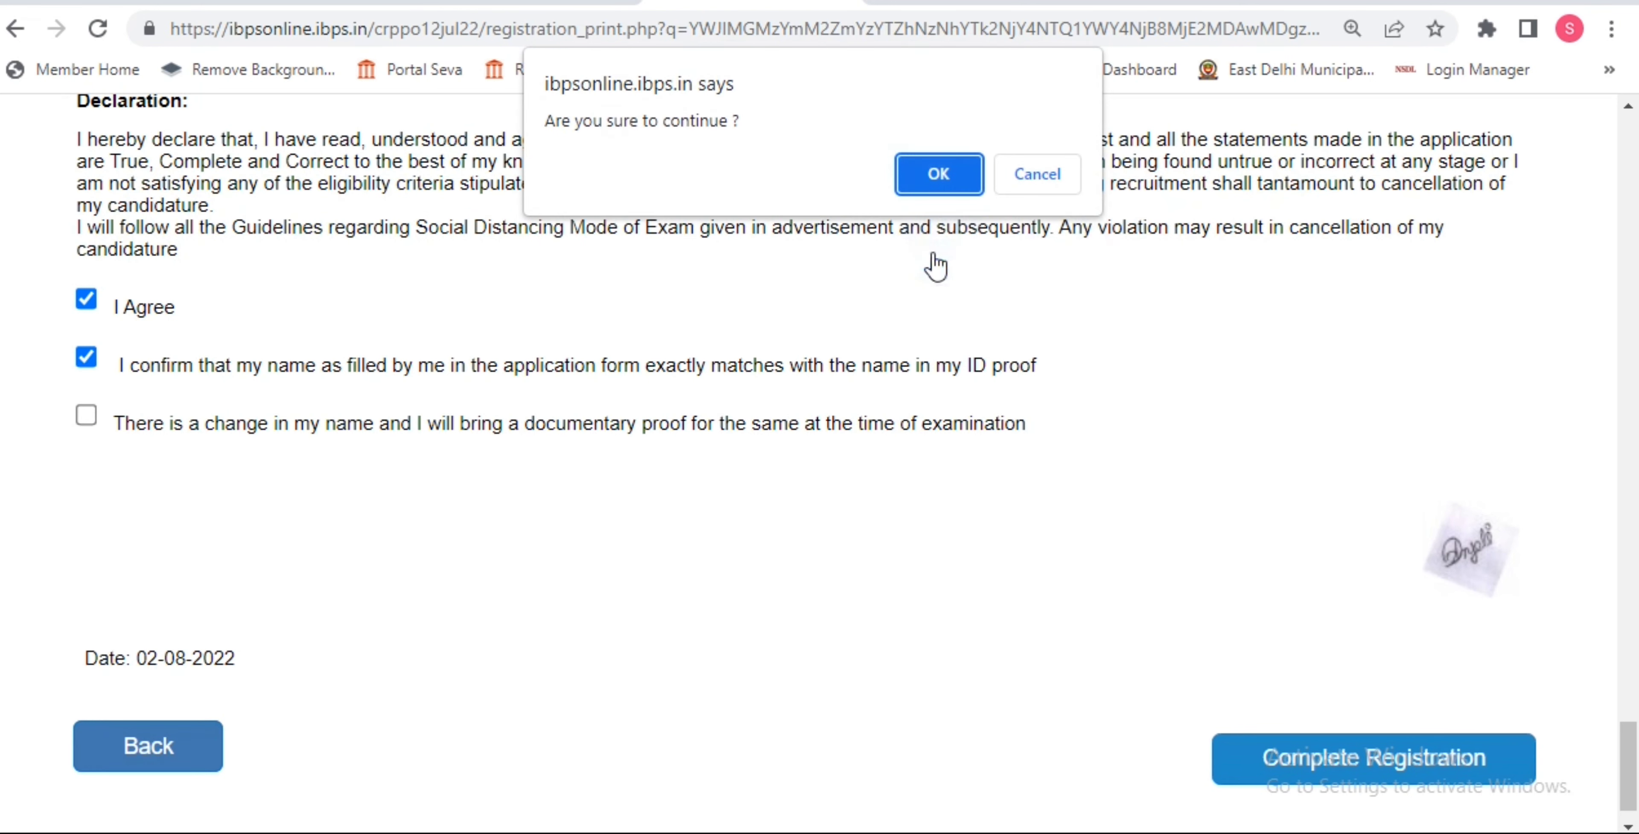
pyautogui.click(937, 175)
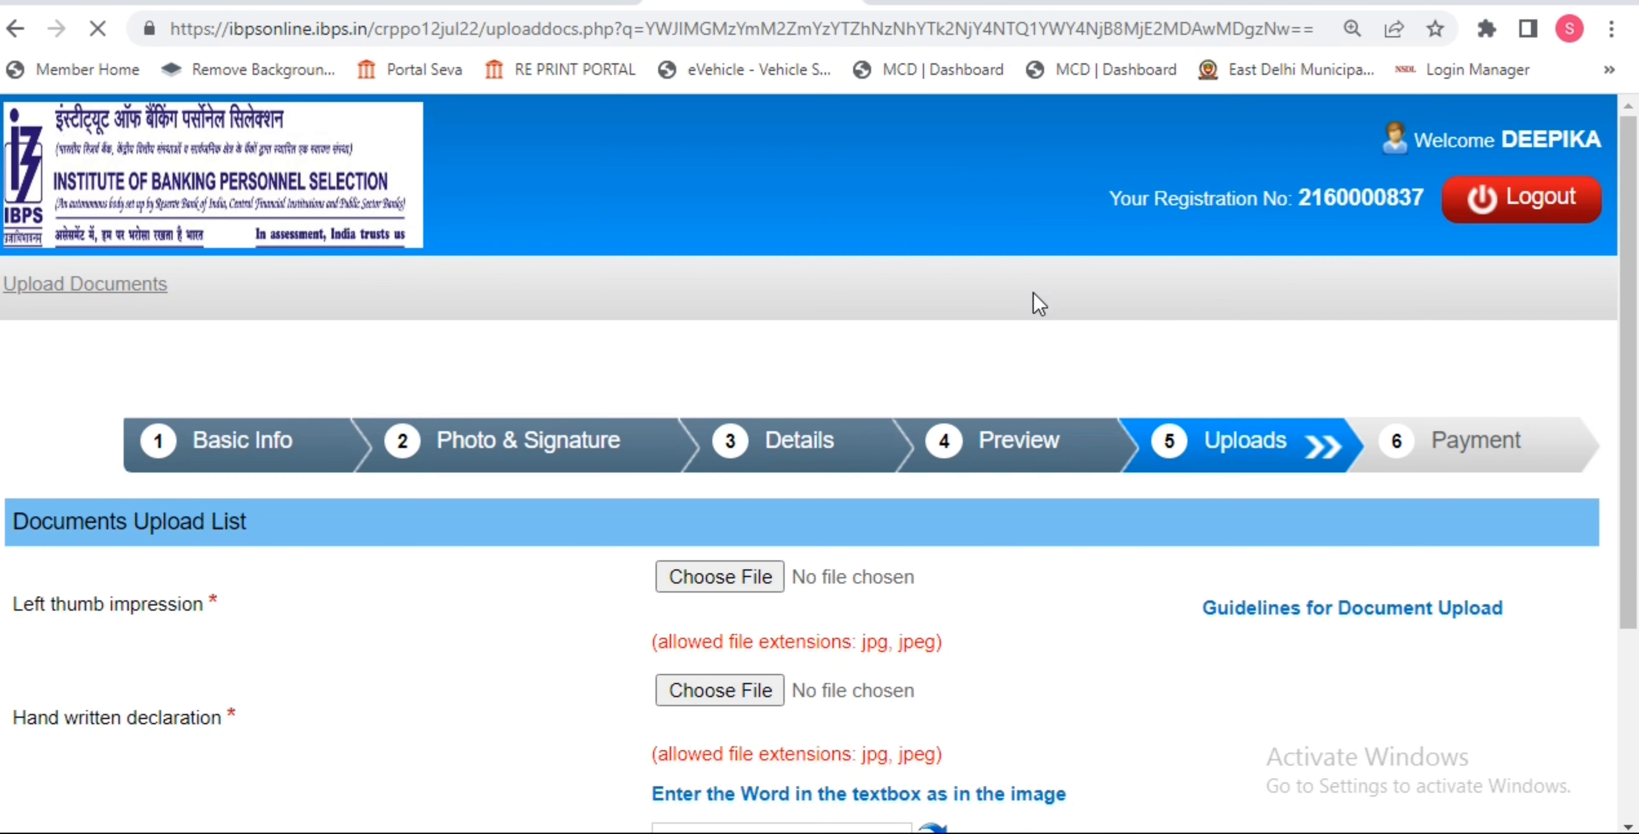
pyautogui.scroll(-4, 1158, 477)
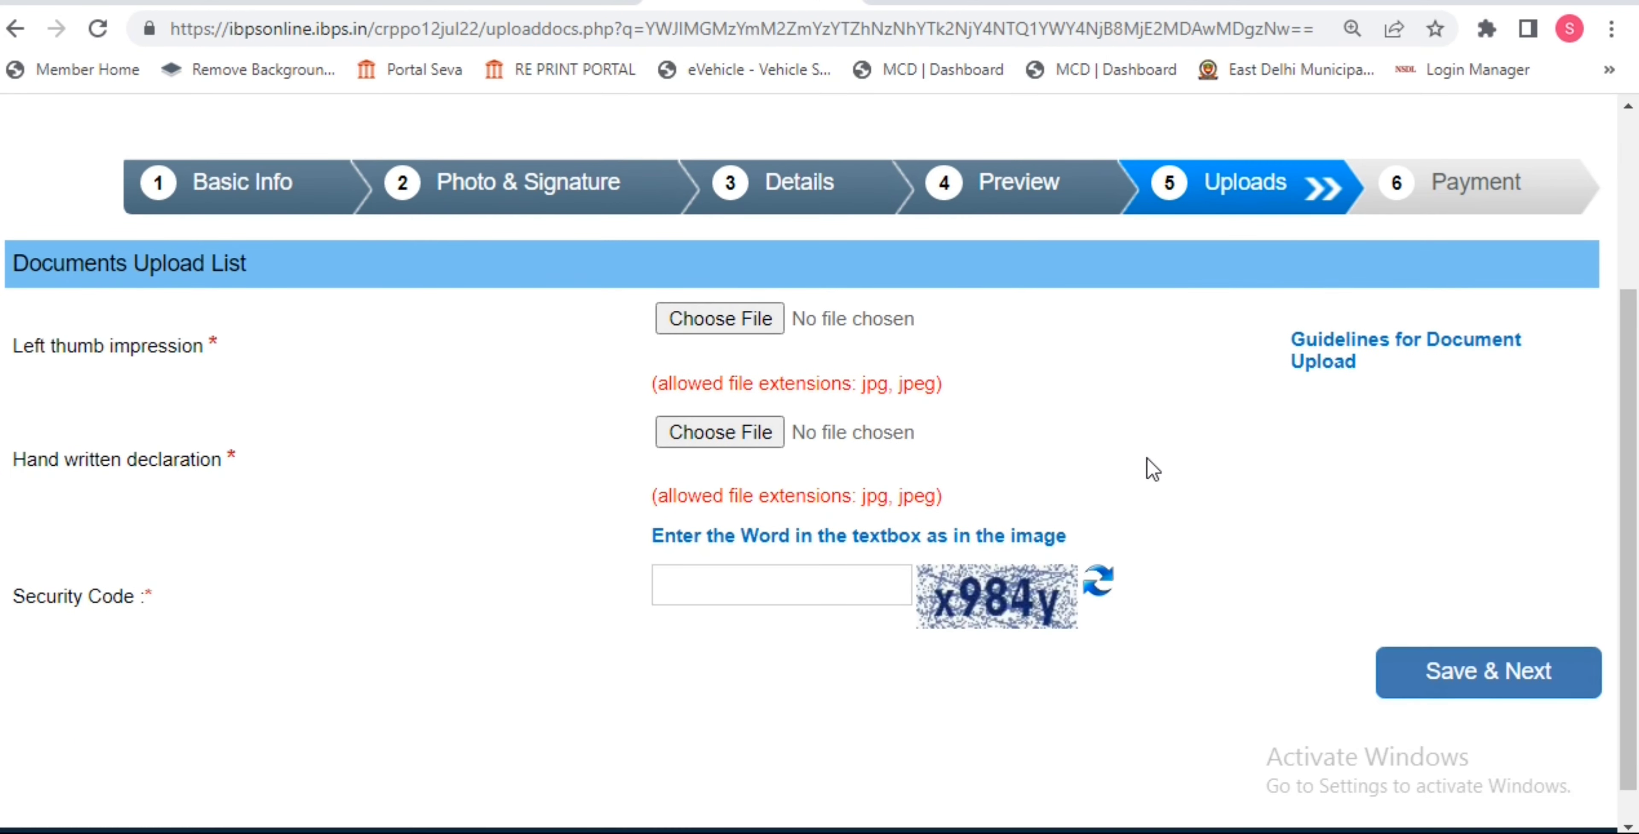
pyautogui.click(726, 319)
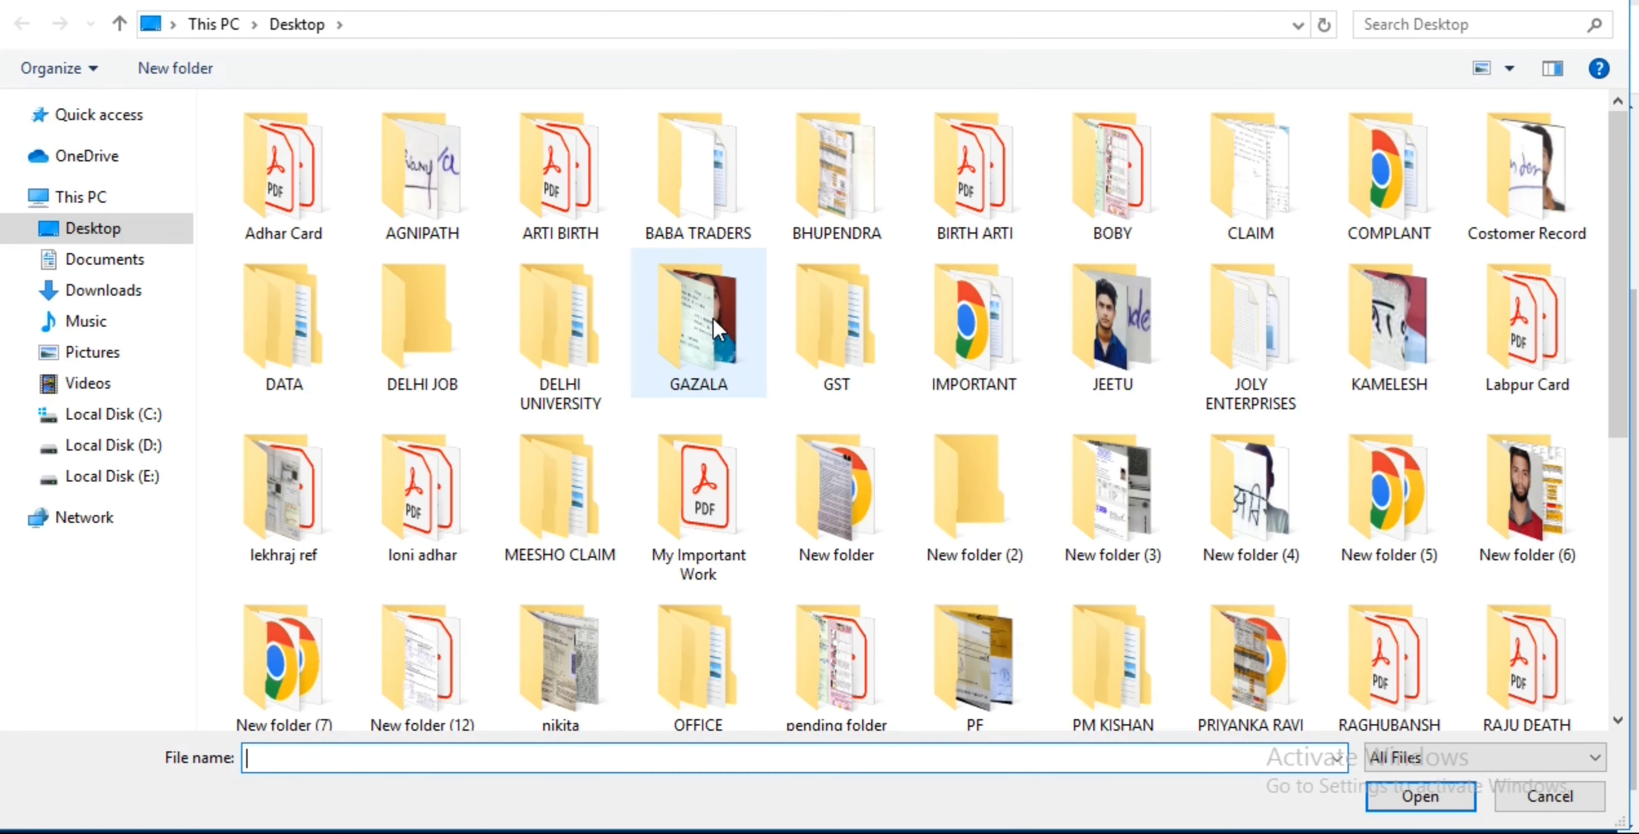
pyautogui.scroll(-3, 1049, 503)
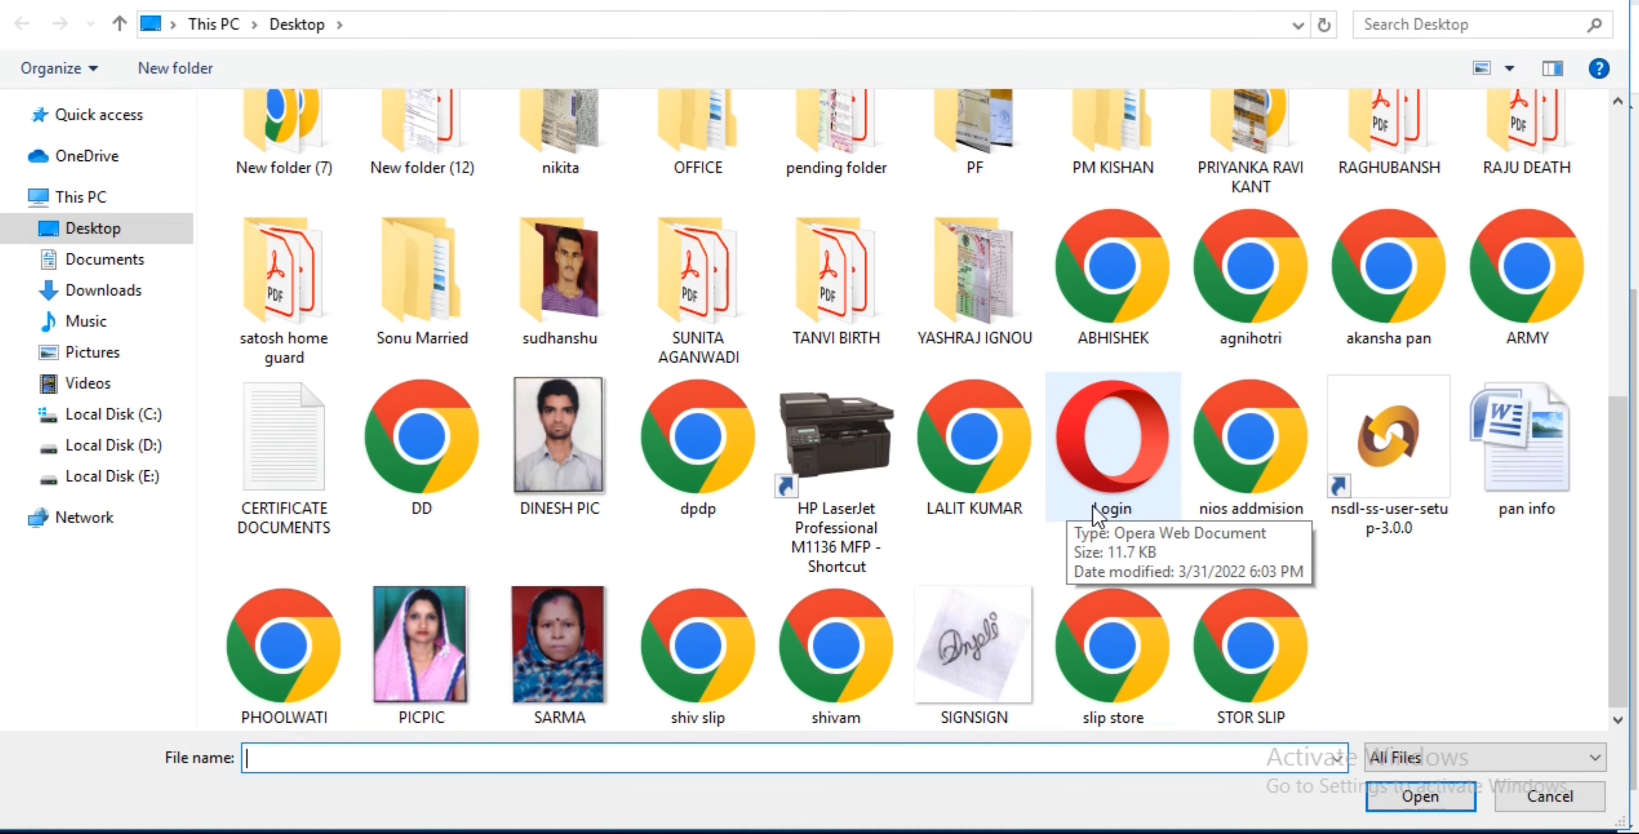
pyautogui.scroll(3, 1095, 503)
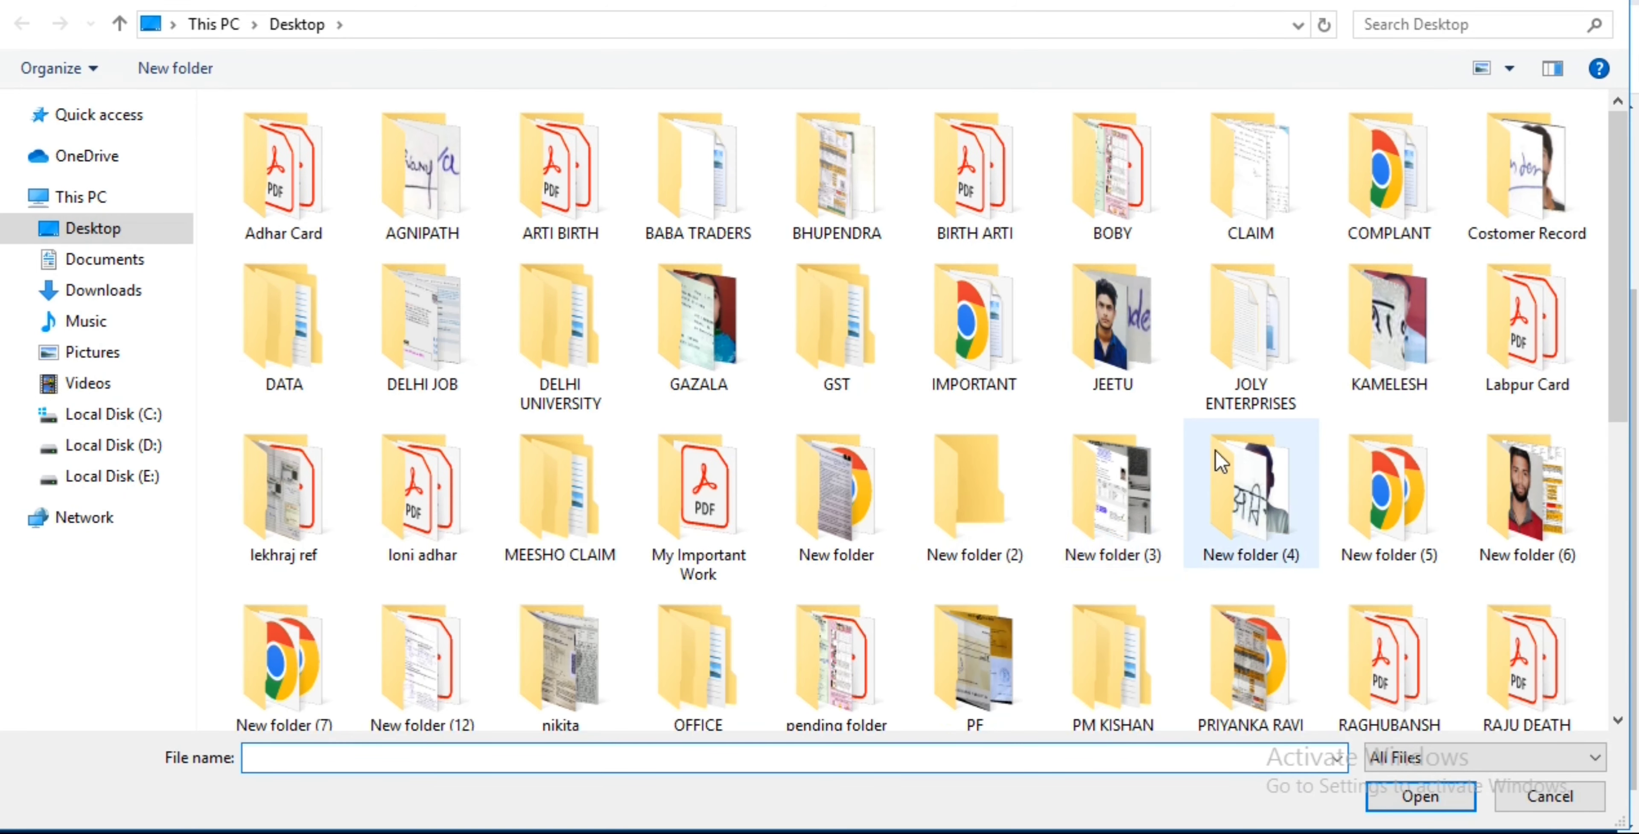
pyautogui.click(1550, 796)
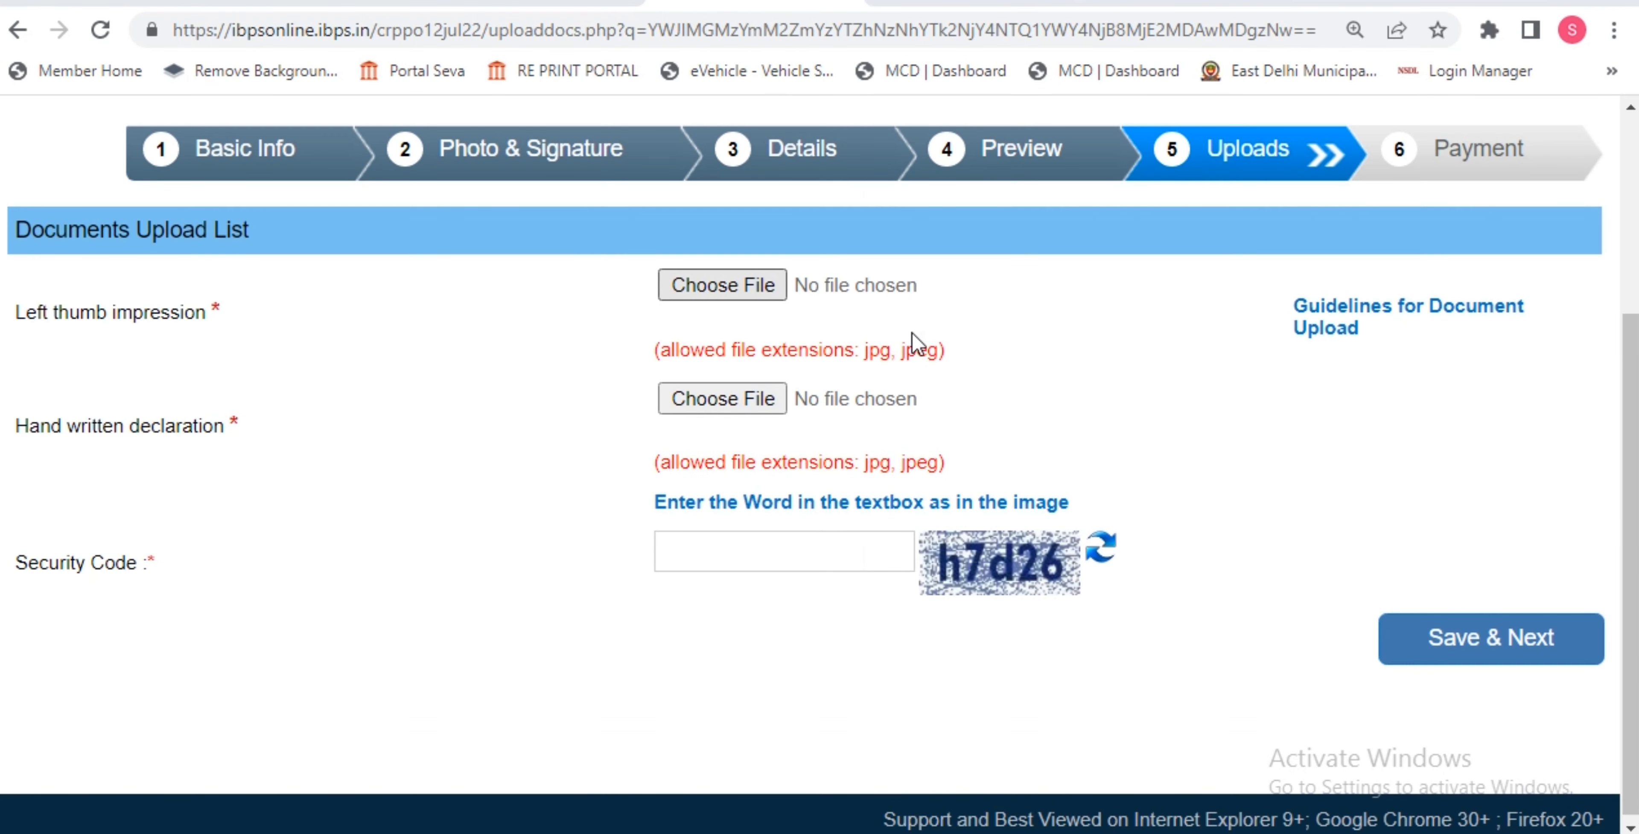
# Upload the desktop image thumbleft as the left thumb impression and accept its preview.
pyautogui.click(738, 282)
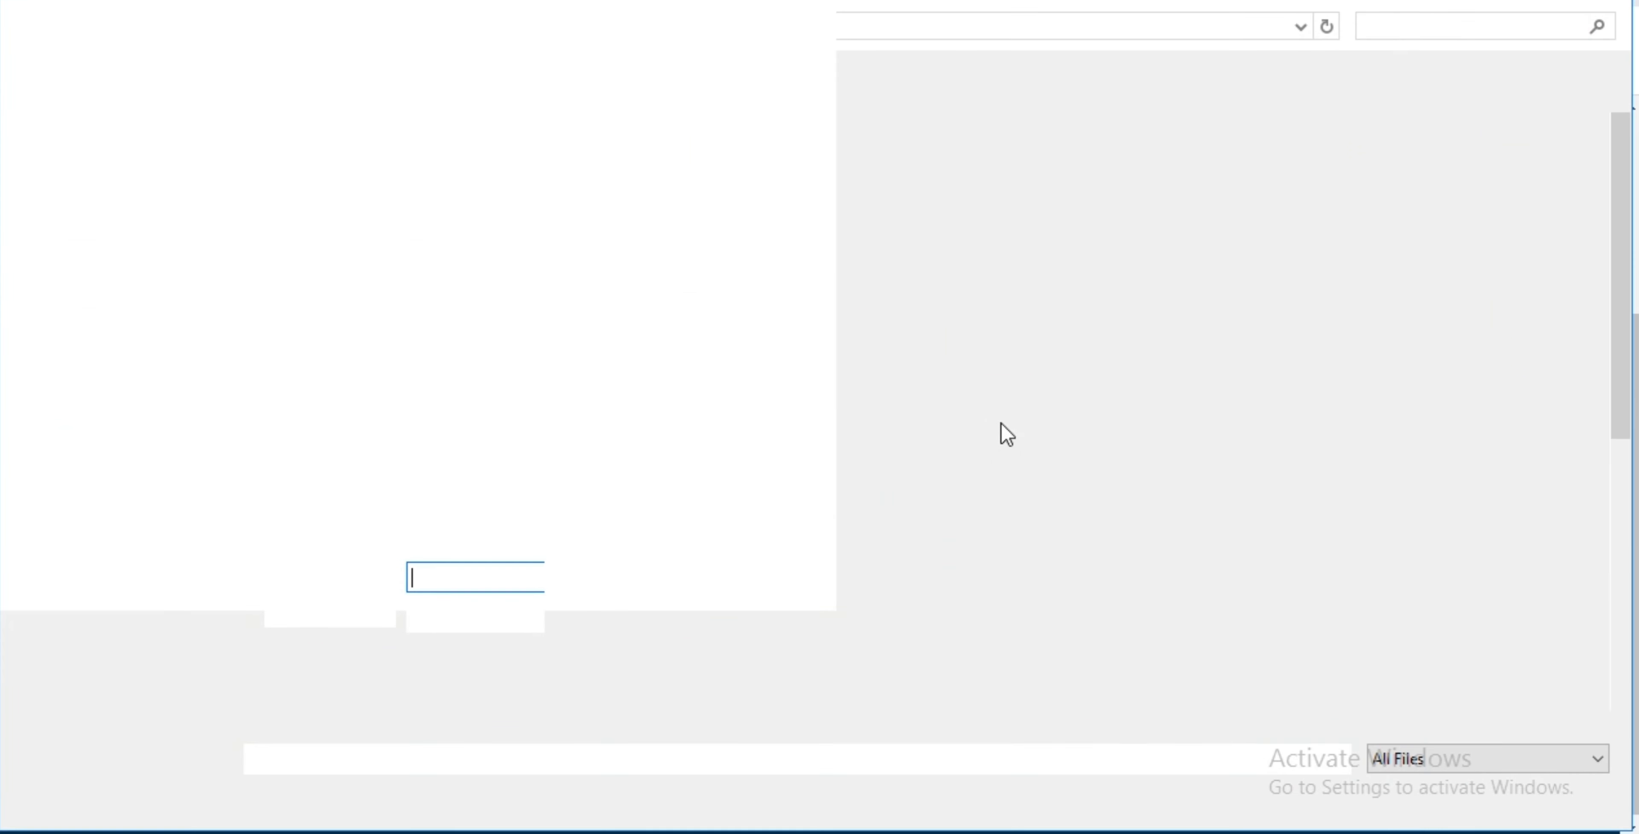
pyautogui.scroll(-3, 1197, 541)
pyautogui.click(1512, 680)
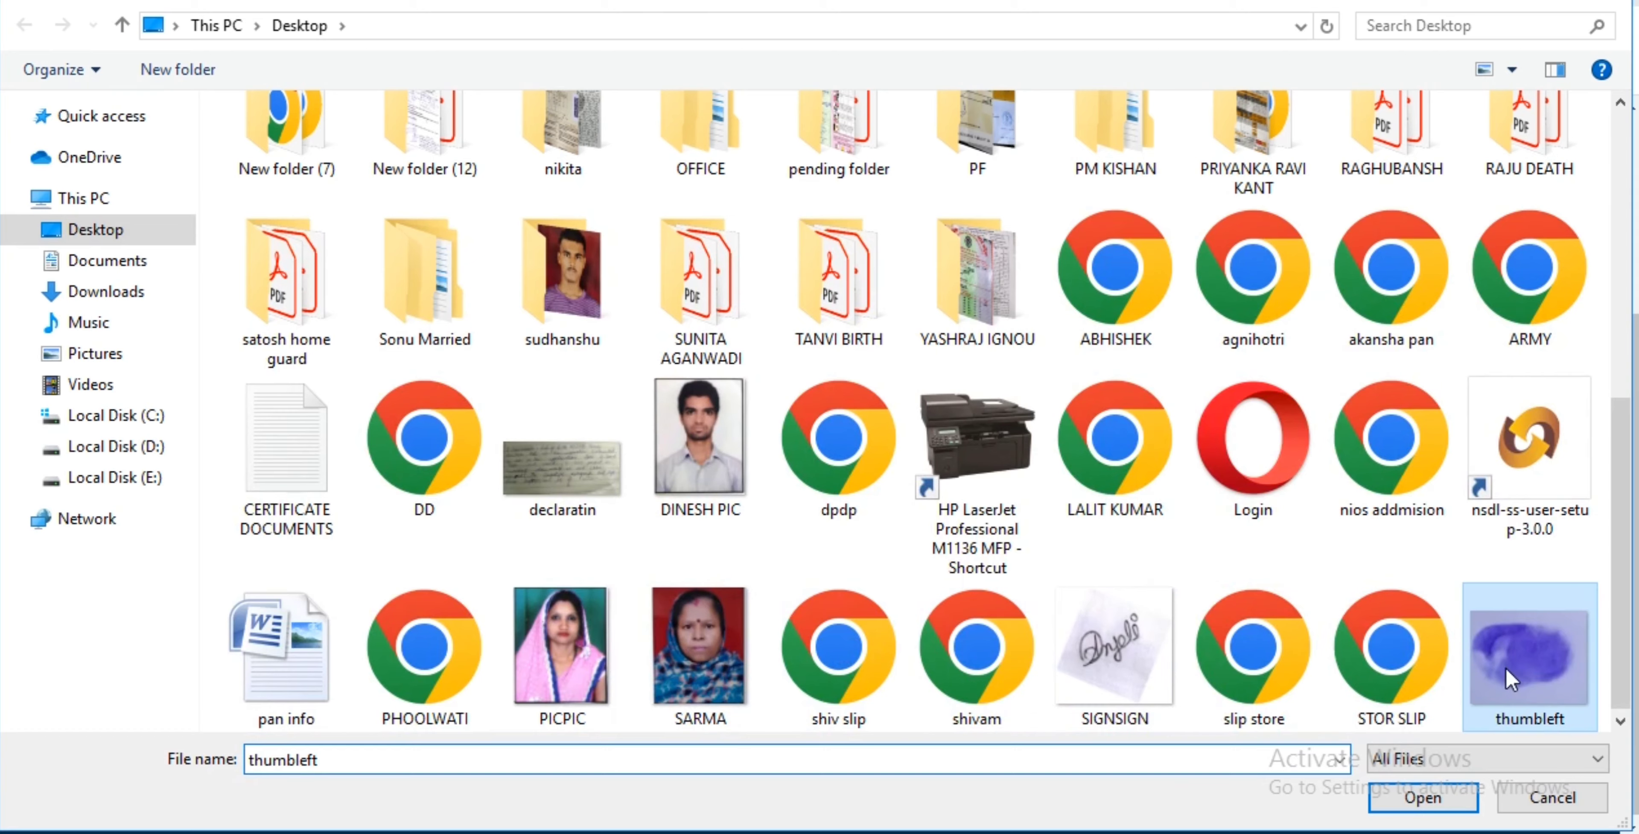
pyautogui.click(1423, 797)
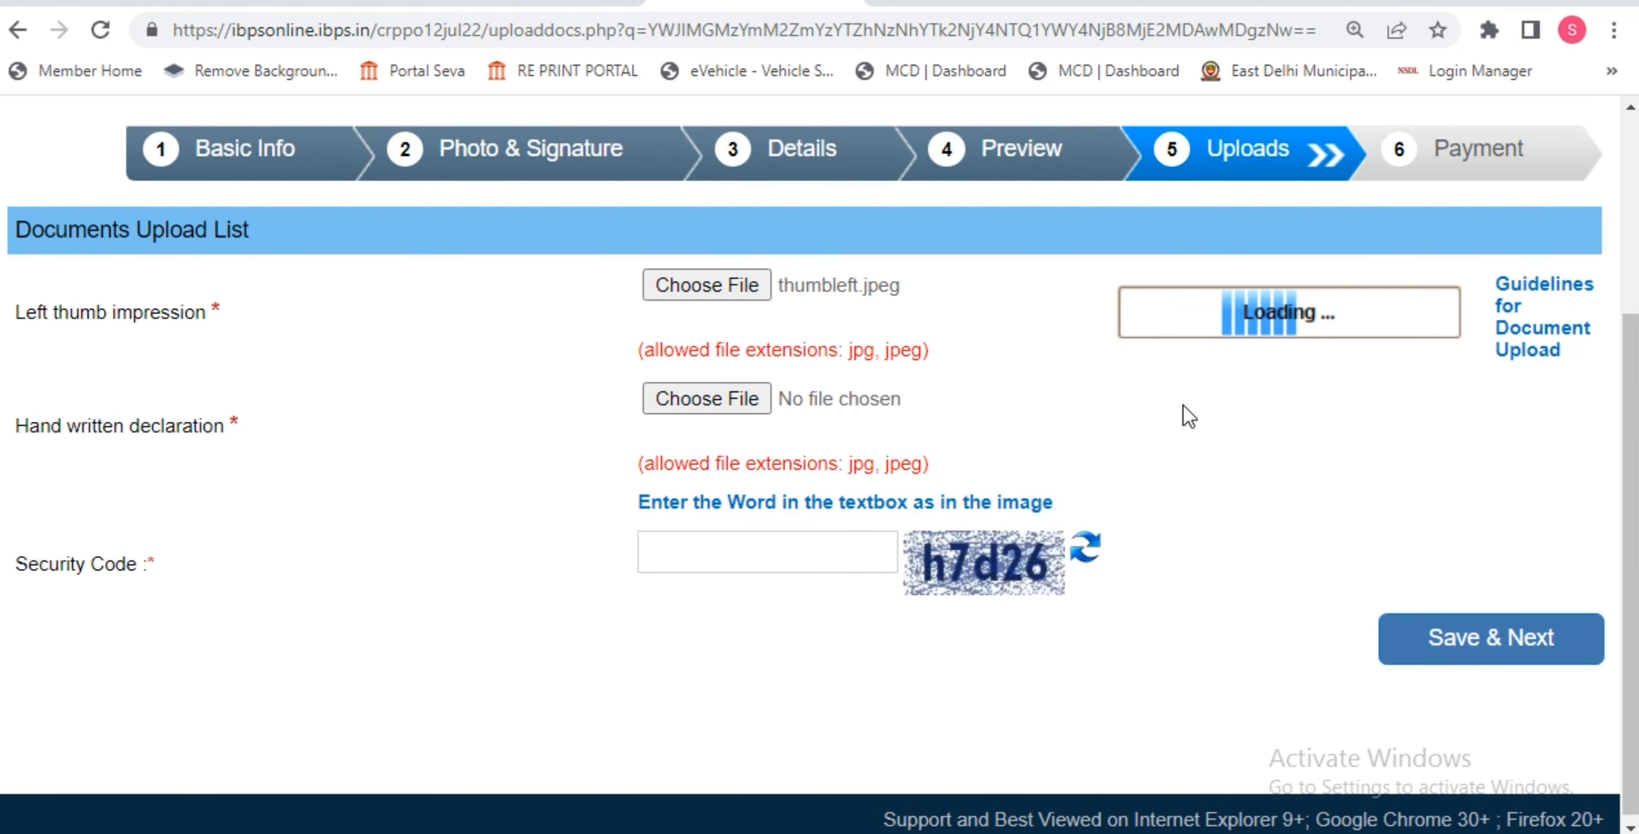
pyautogui.scroll(-5, 815, 504)
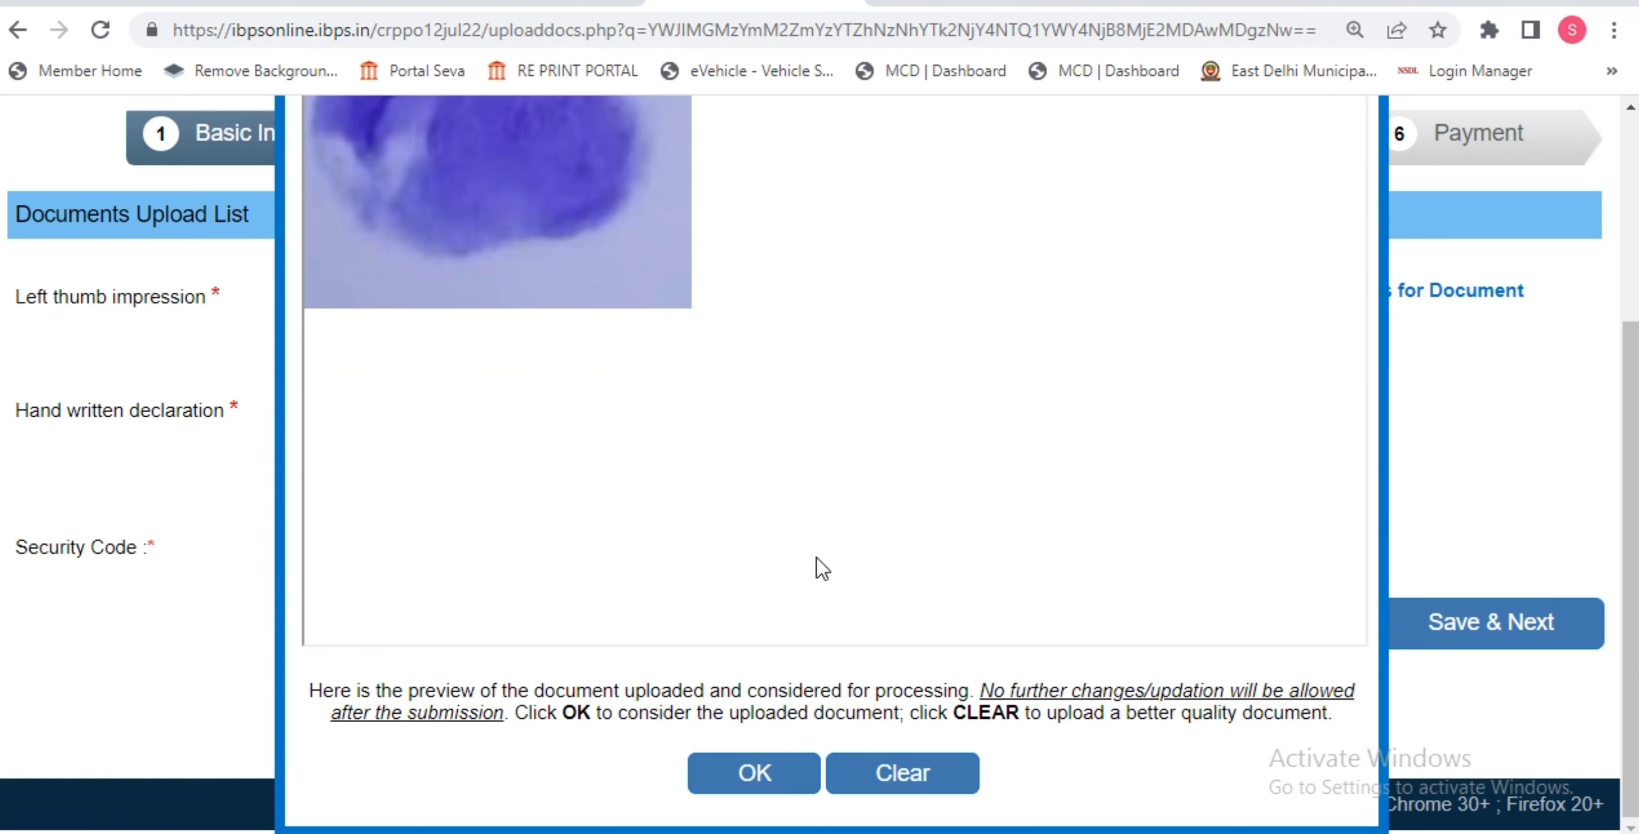
pyautogui.click(760, 784)
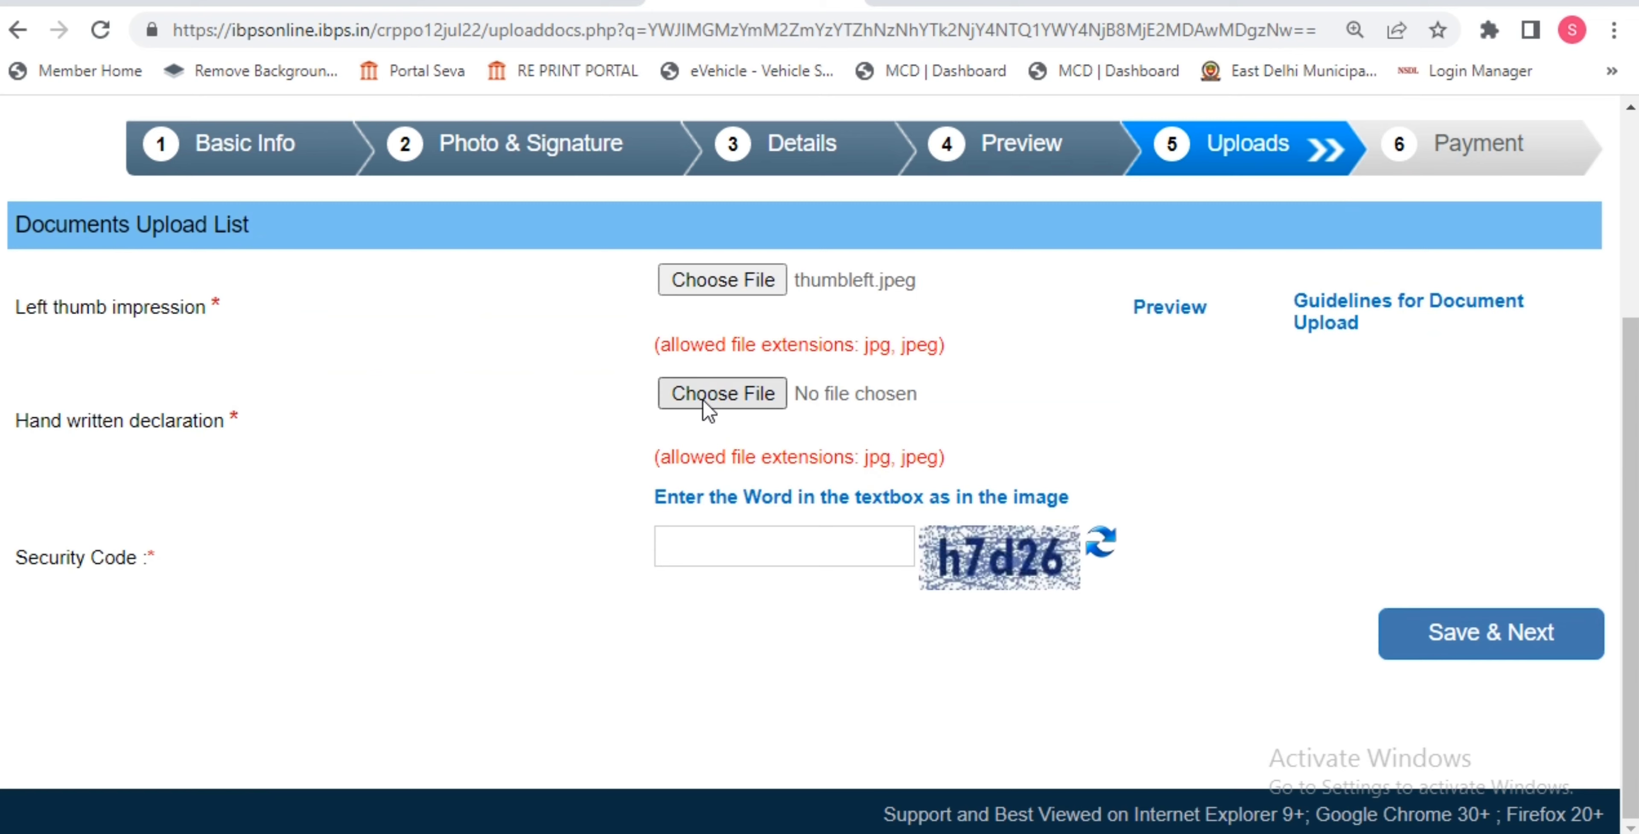
# Upload the desktop image declaratin as the hand written declaration and accept its preview.
pyautogui.click(705, 401)
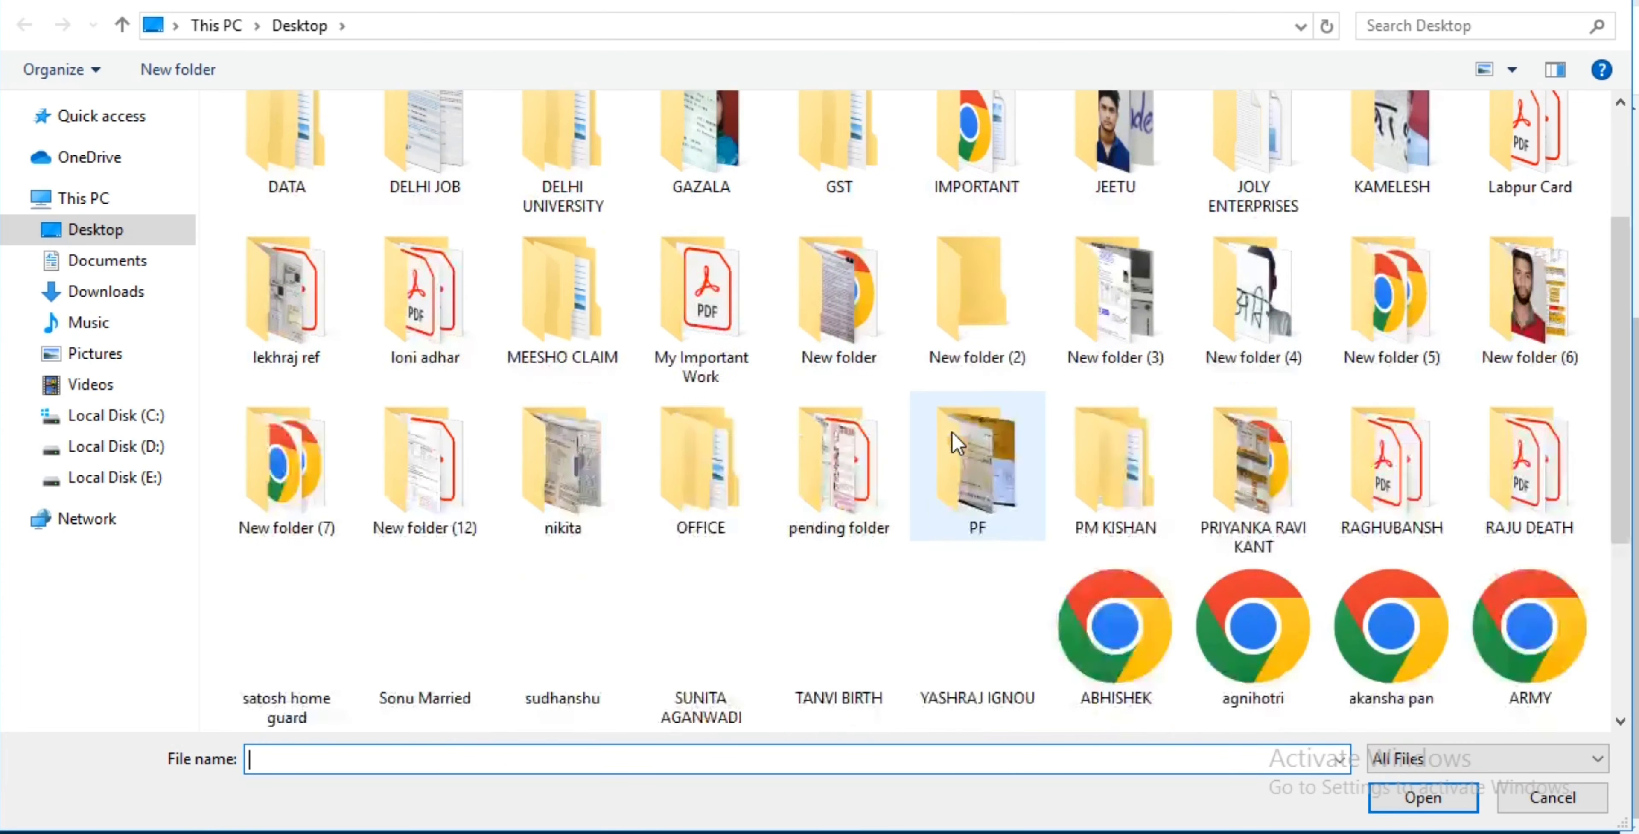
pyautogui.scroll(-3, 953, 432)
pyautogui.click(562, 458)
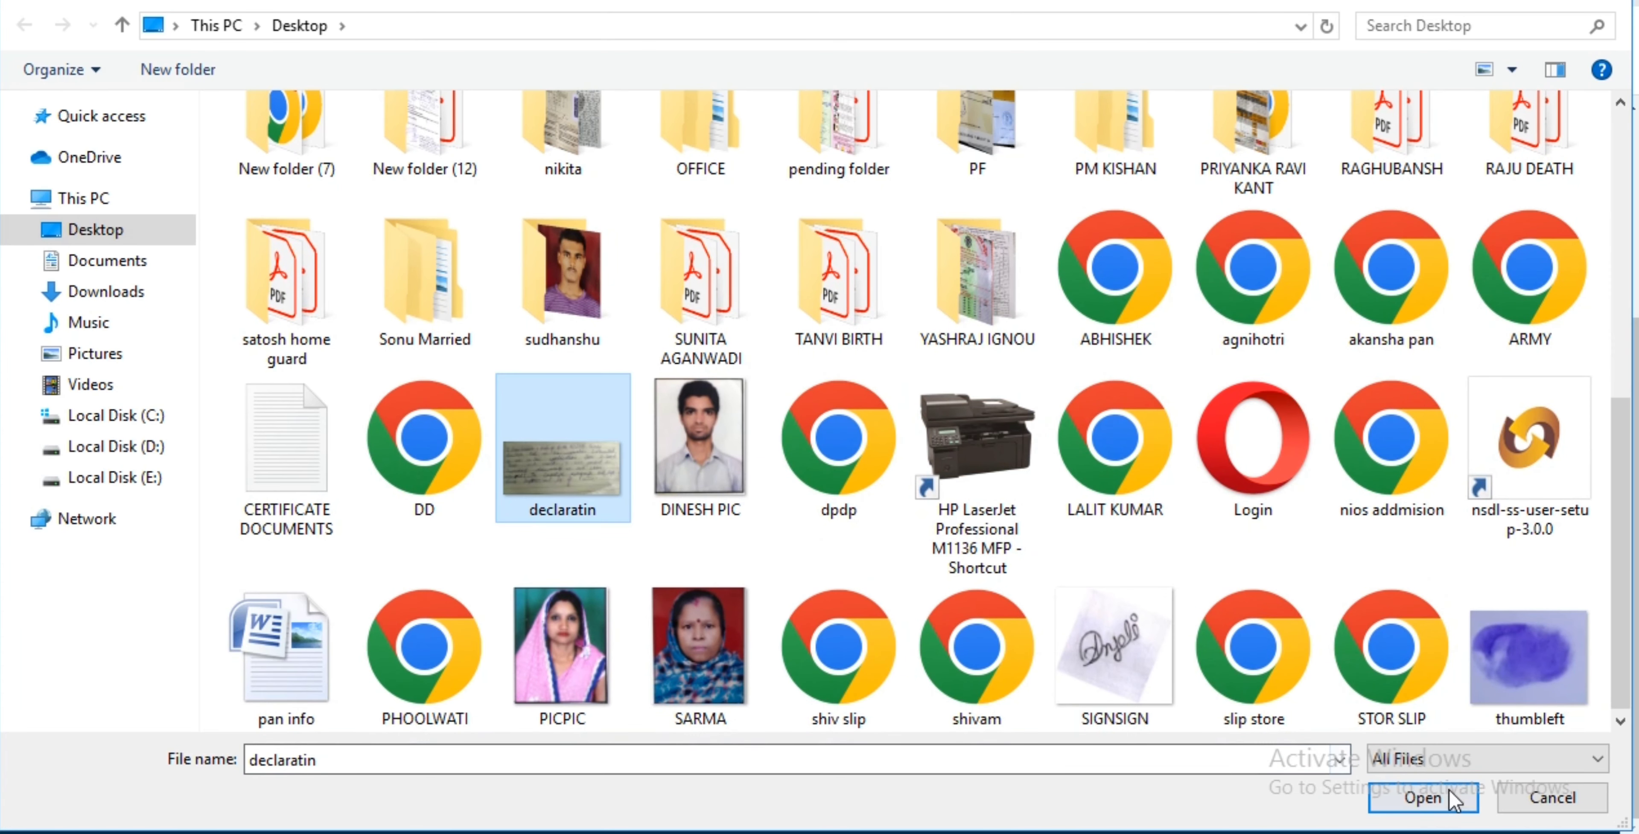
pyautogui.click(1422, 797)
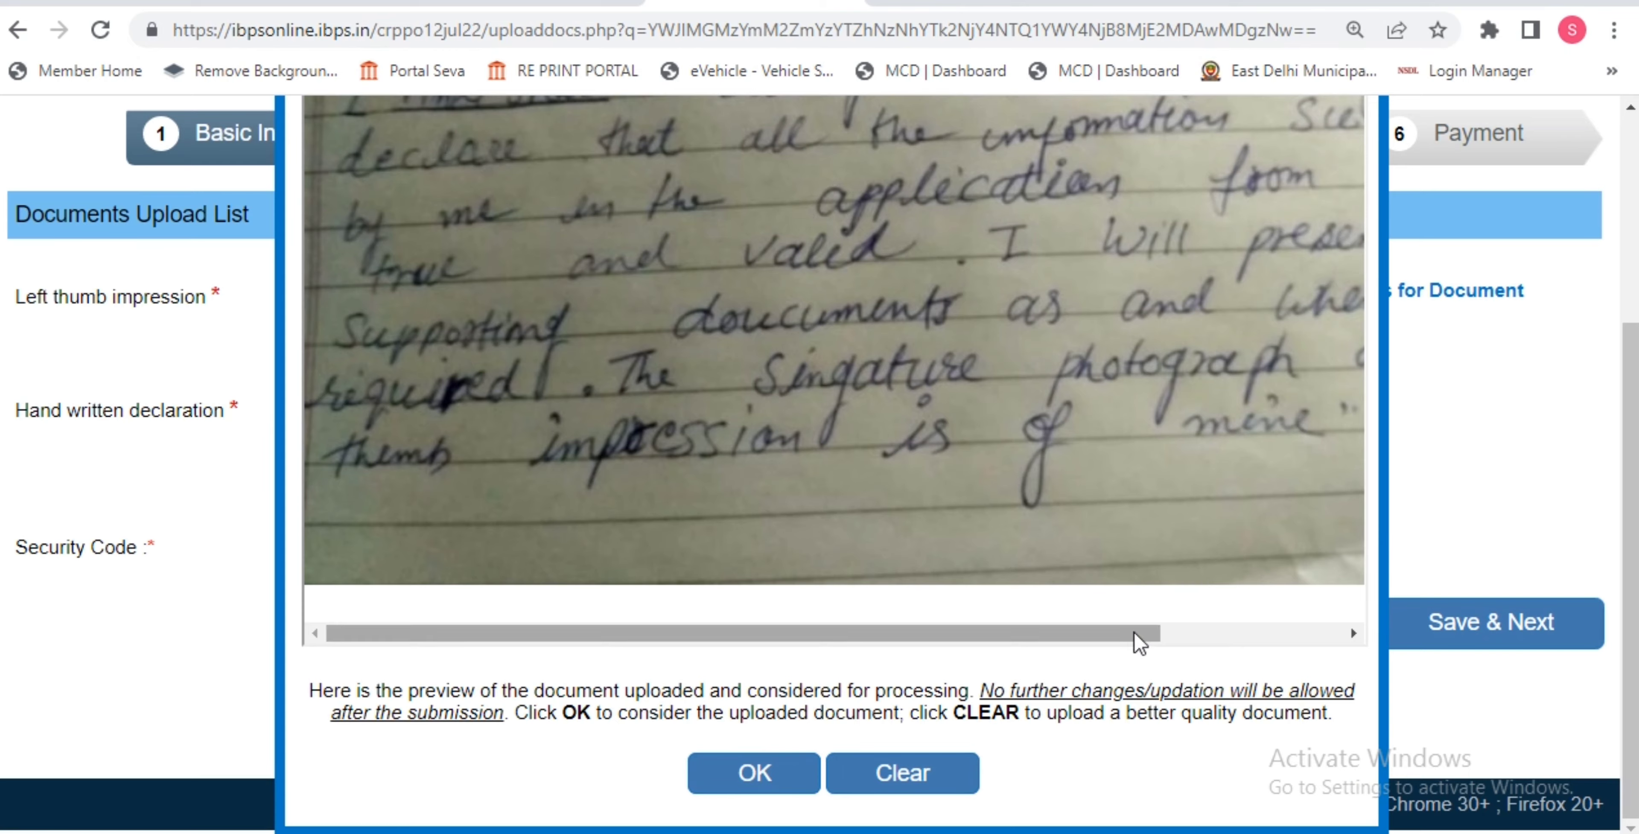
pyautogui.moveTo(1142, 637); pyautogui.dragTo(949, 636)
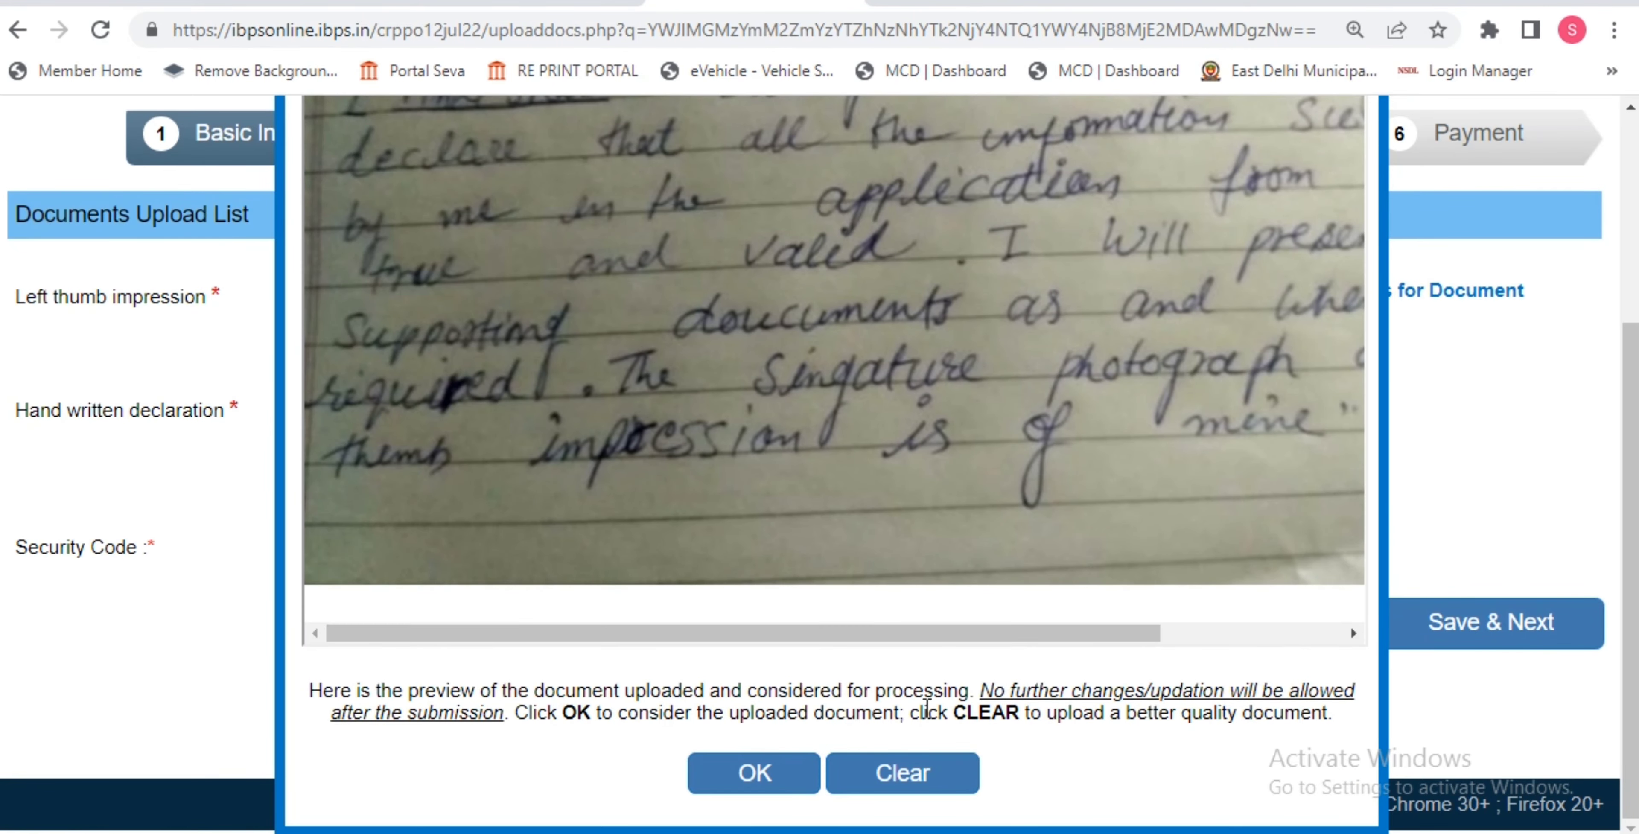
pyautogui.click(786, 771)
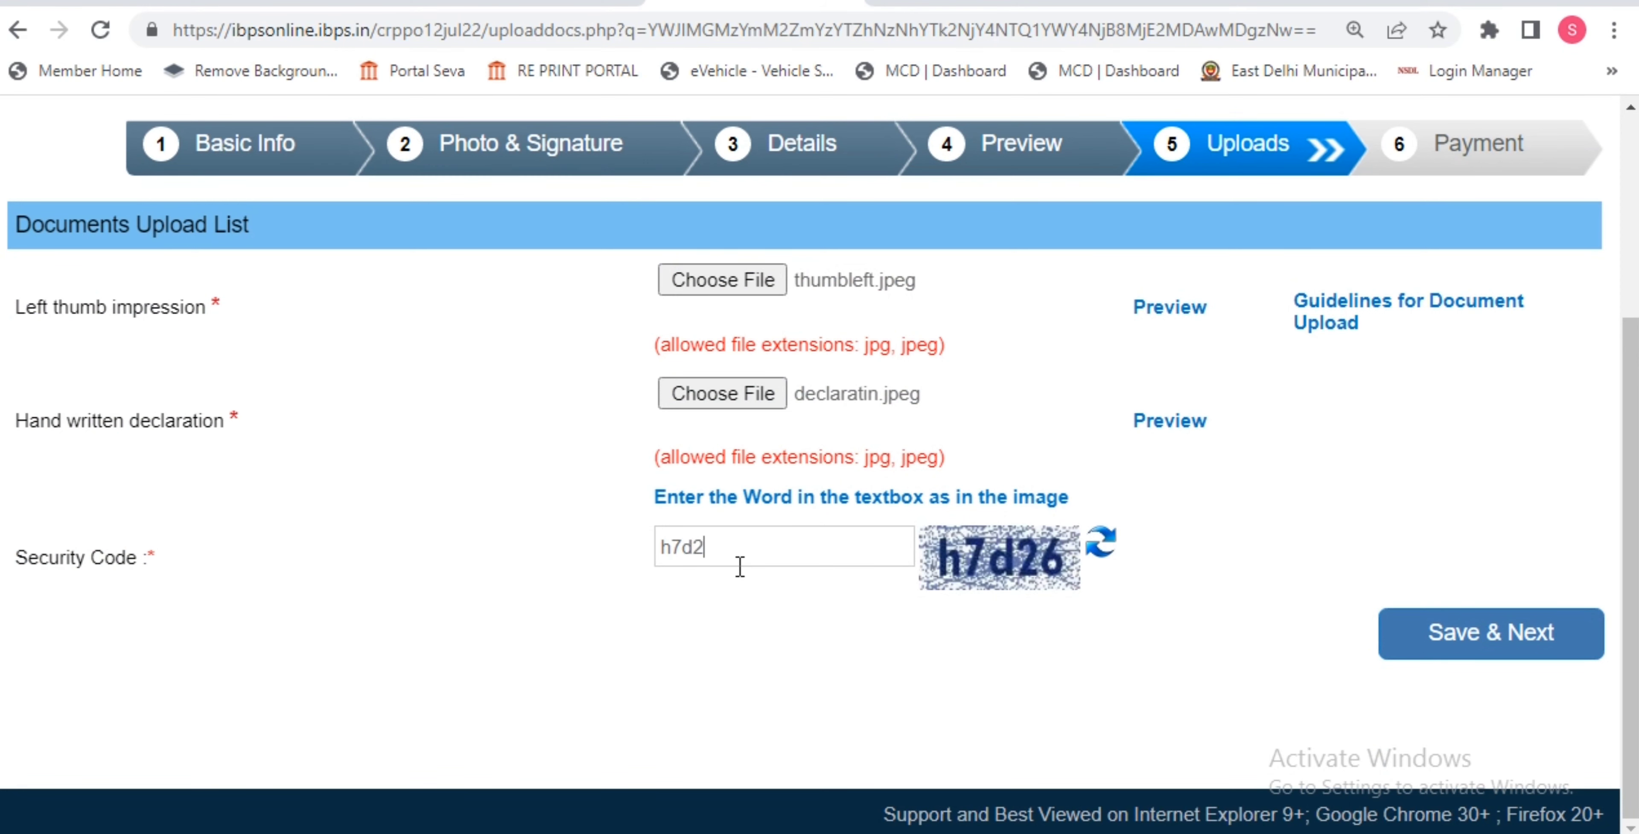
# Save the uploaded documents and submit the application payment, entering each page's security code and confirming, to reach the payment gateway.
pyautogui.click(1464, 634)
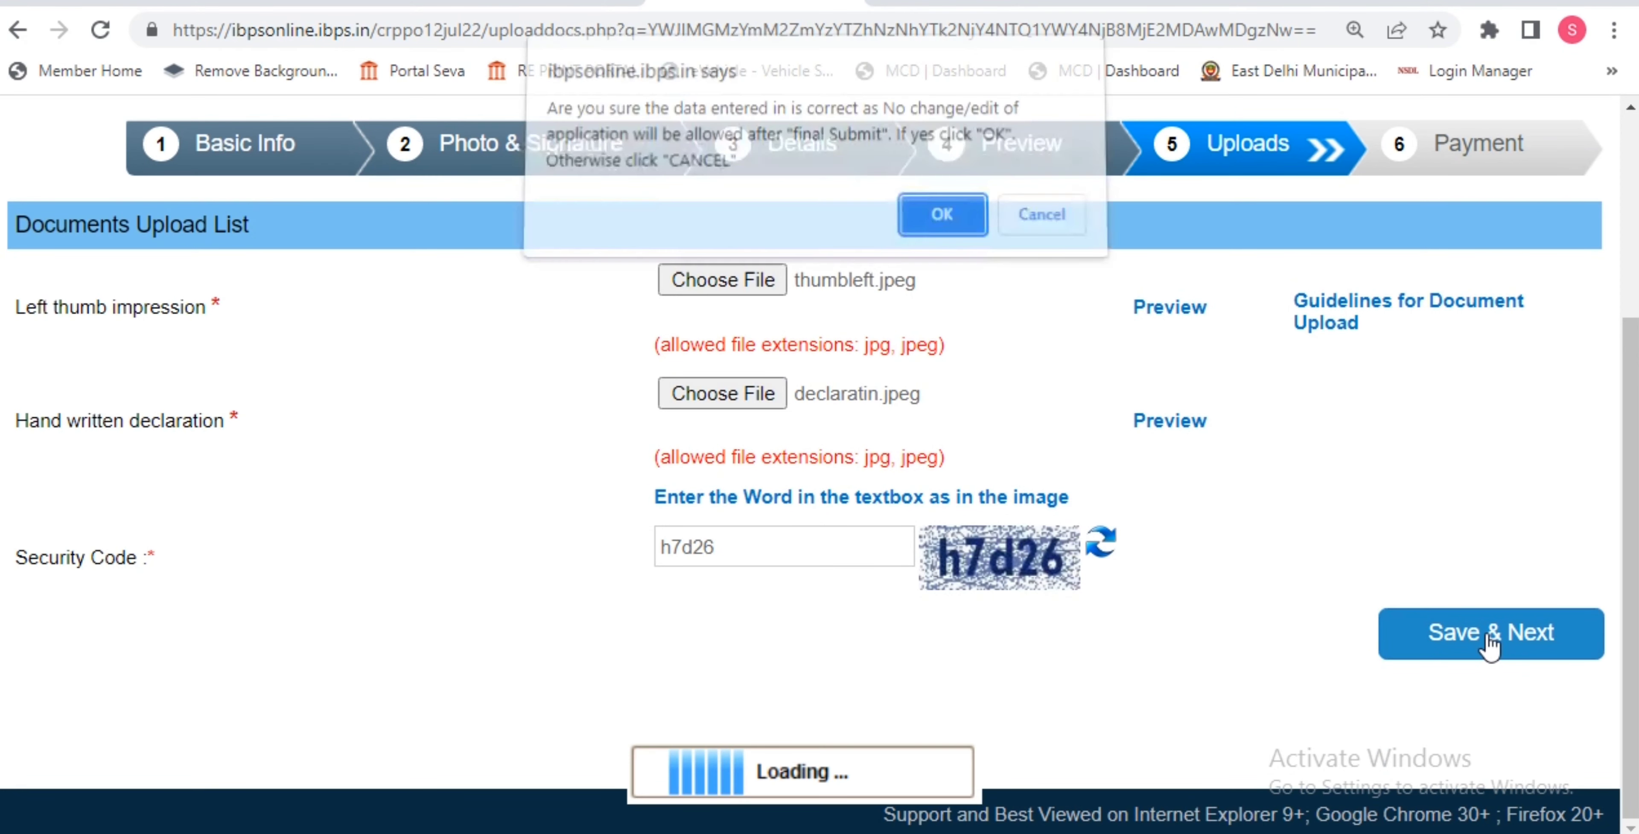
pyautogui.click(956, 235)
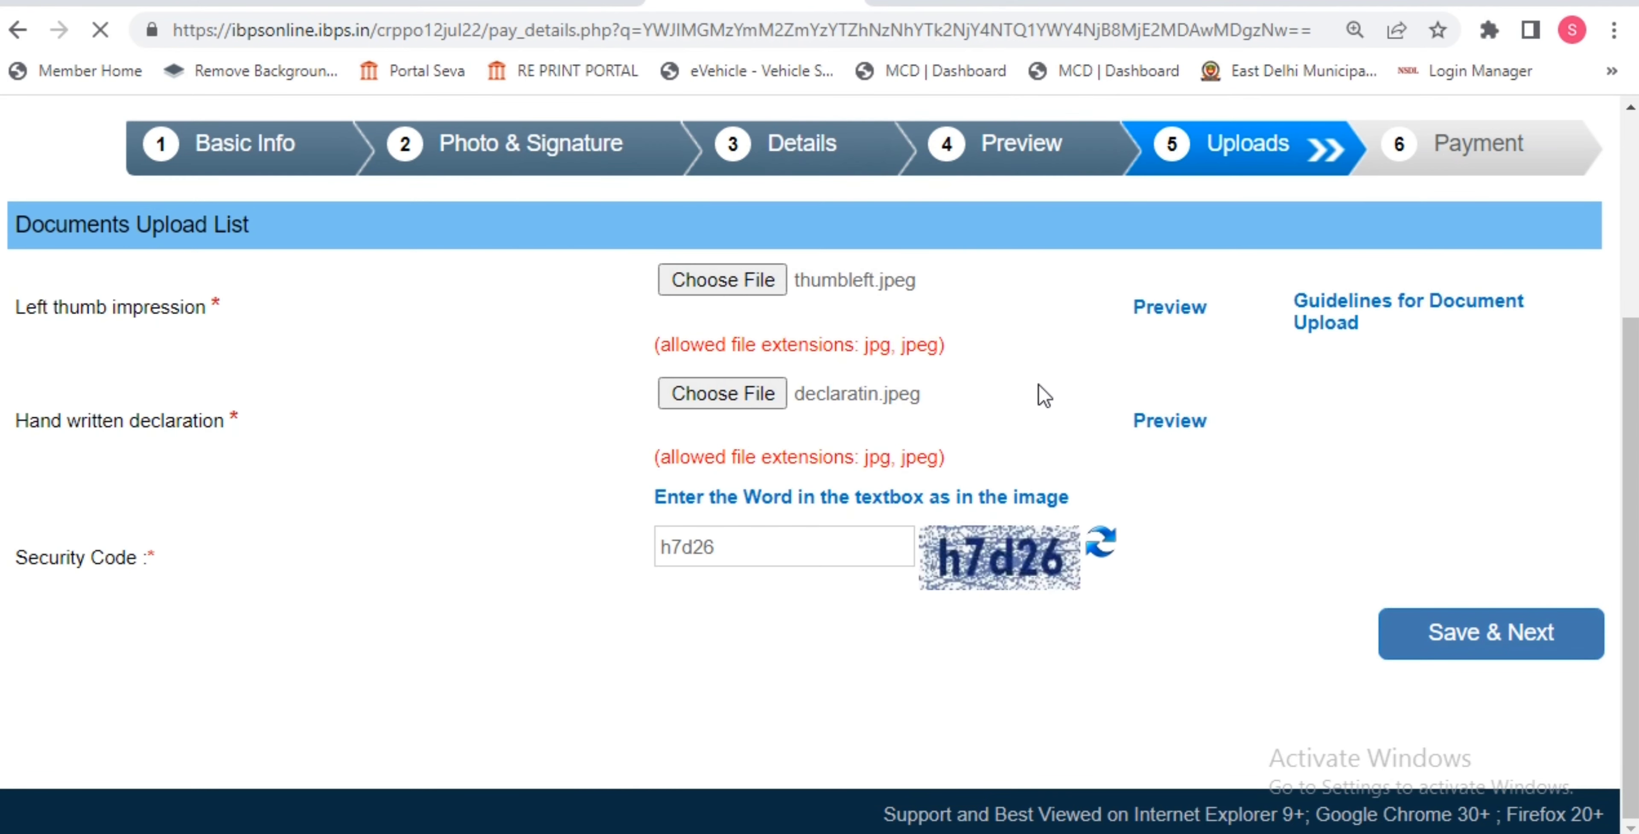
pyautogui.scroll(-1, 1095, 548)
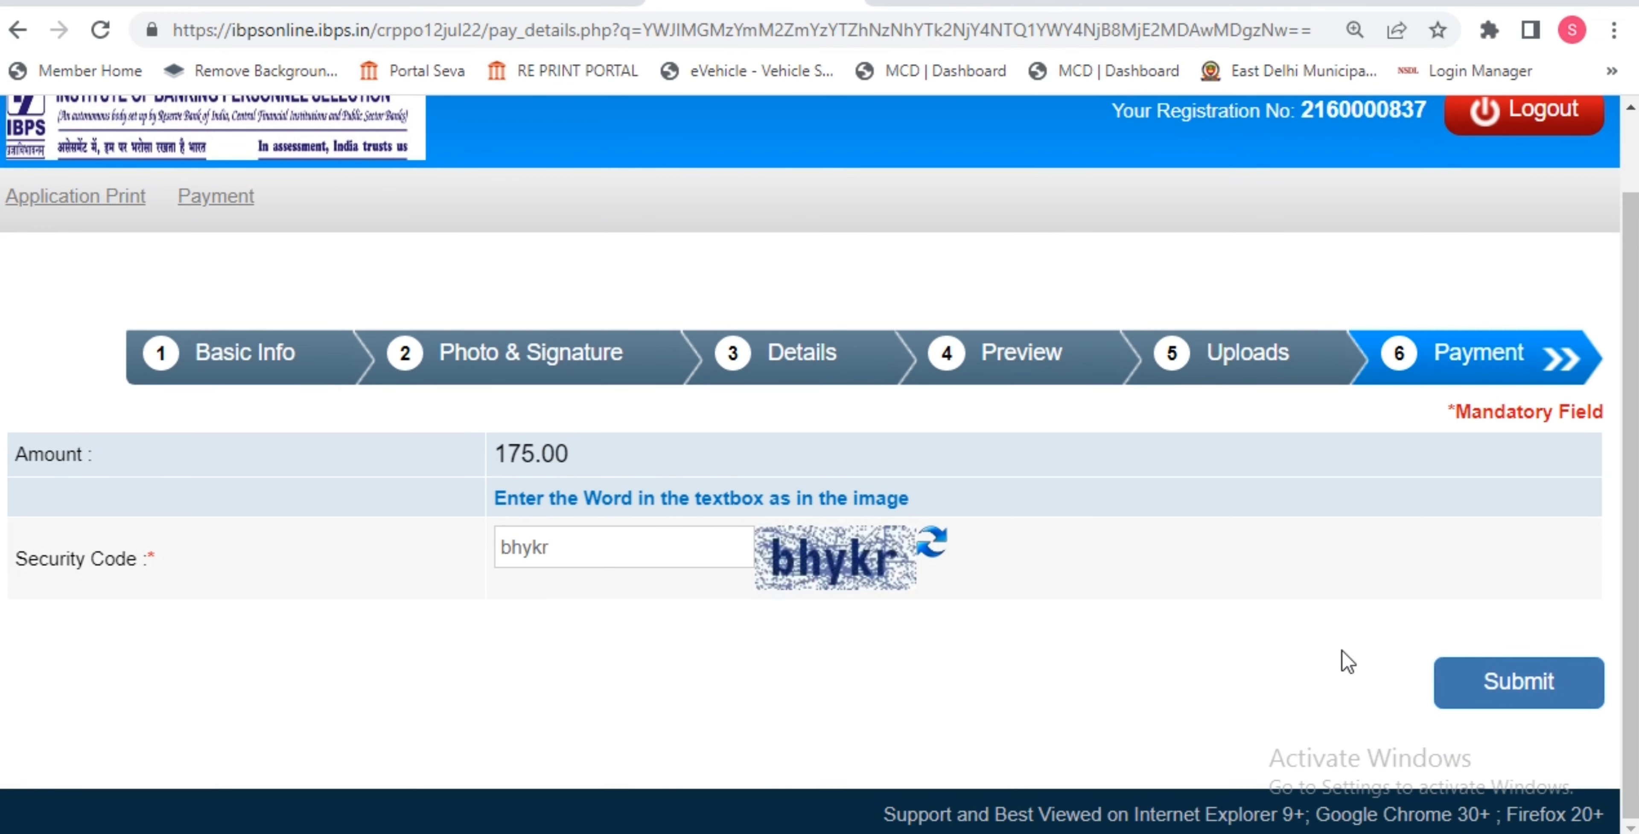
pyautogui.click(1535, 680)
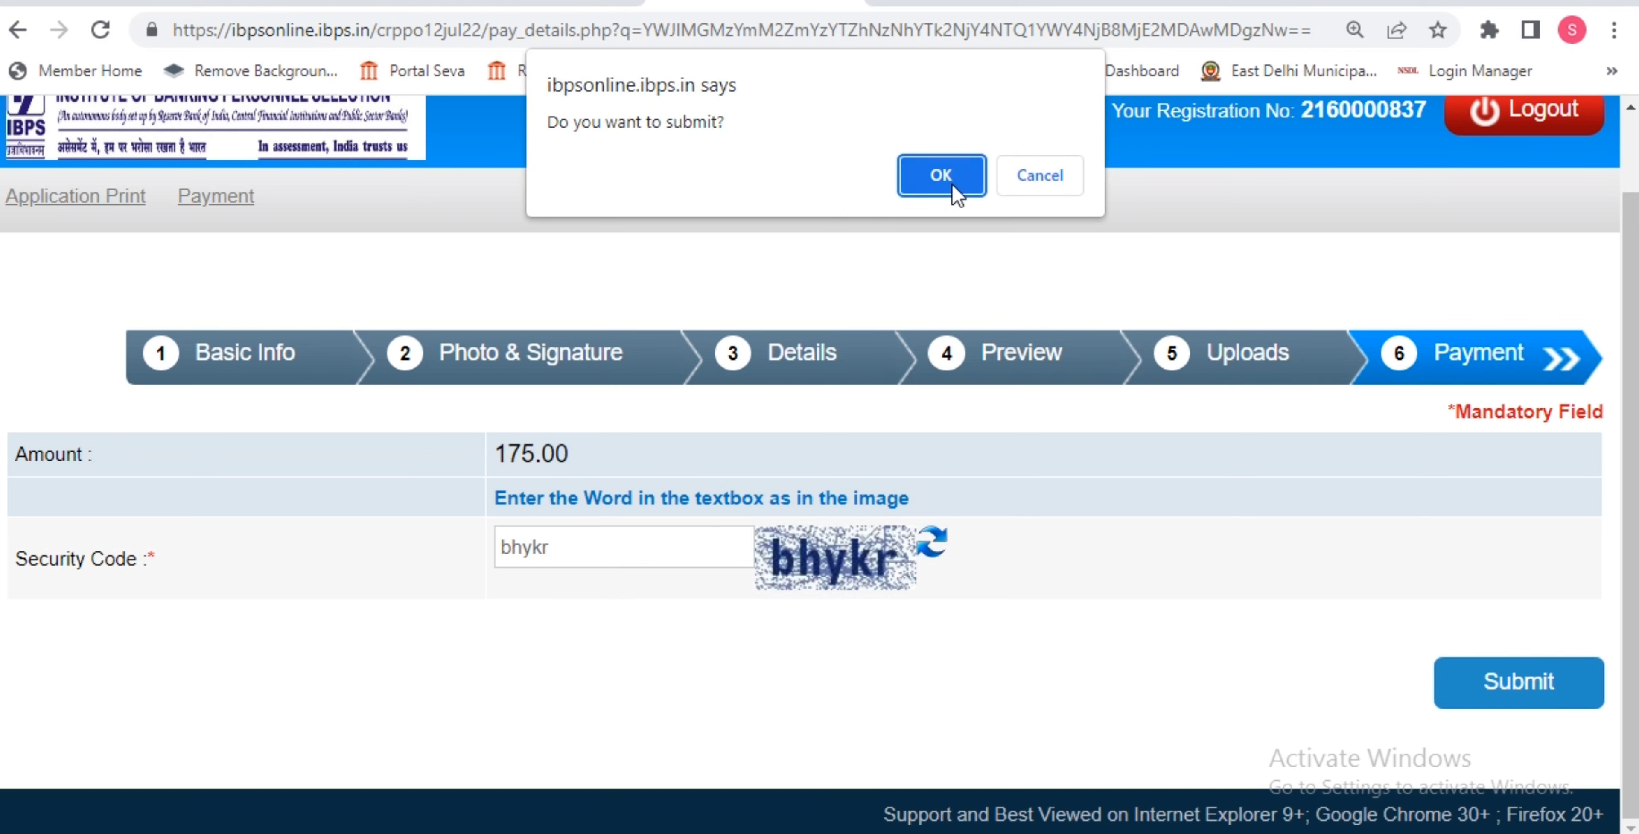
pyautogui.click(947, 174)
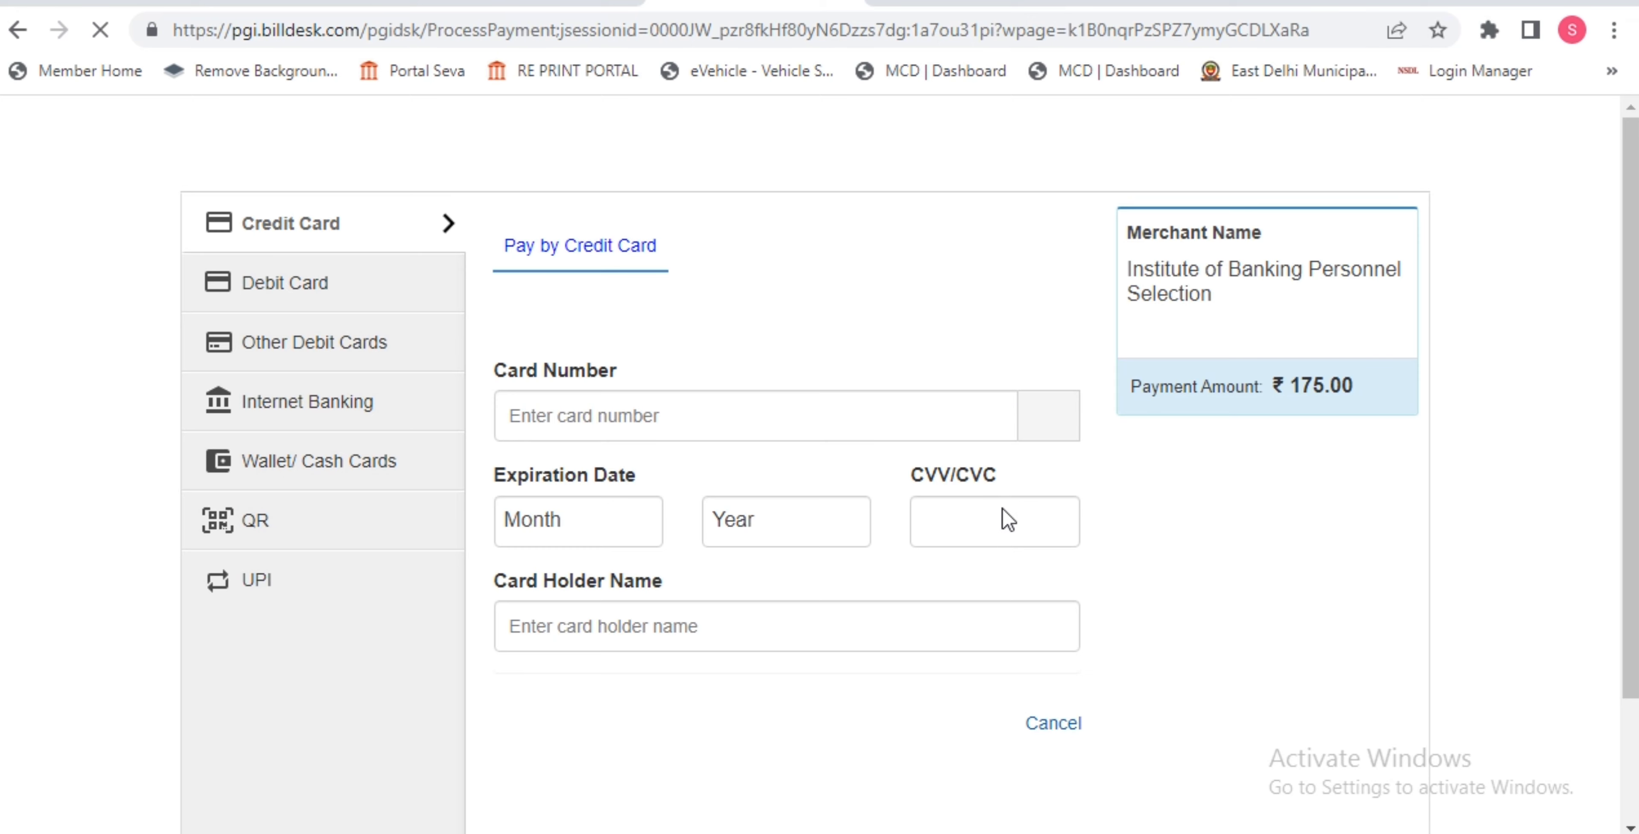
pyautogui.scroll(-3, 1004, 517)
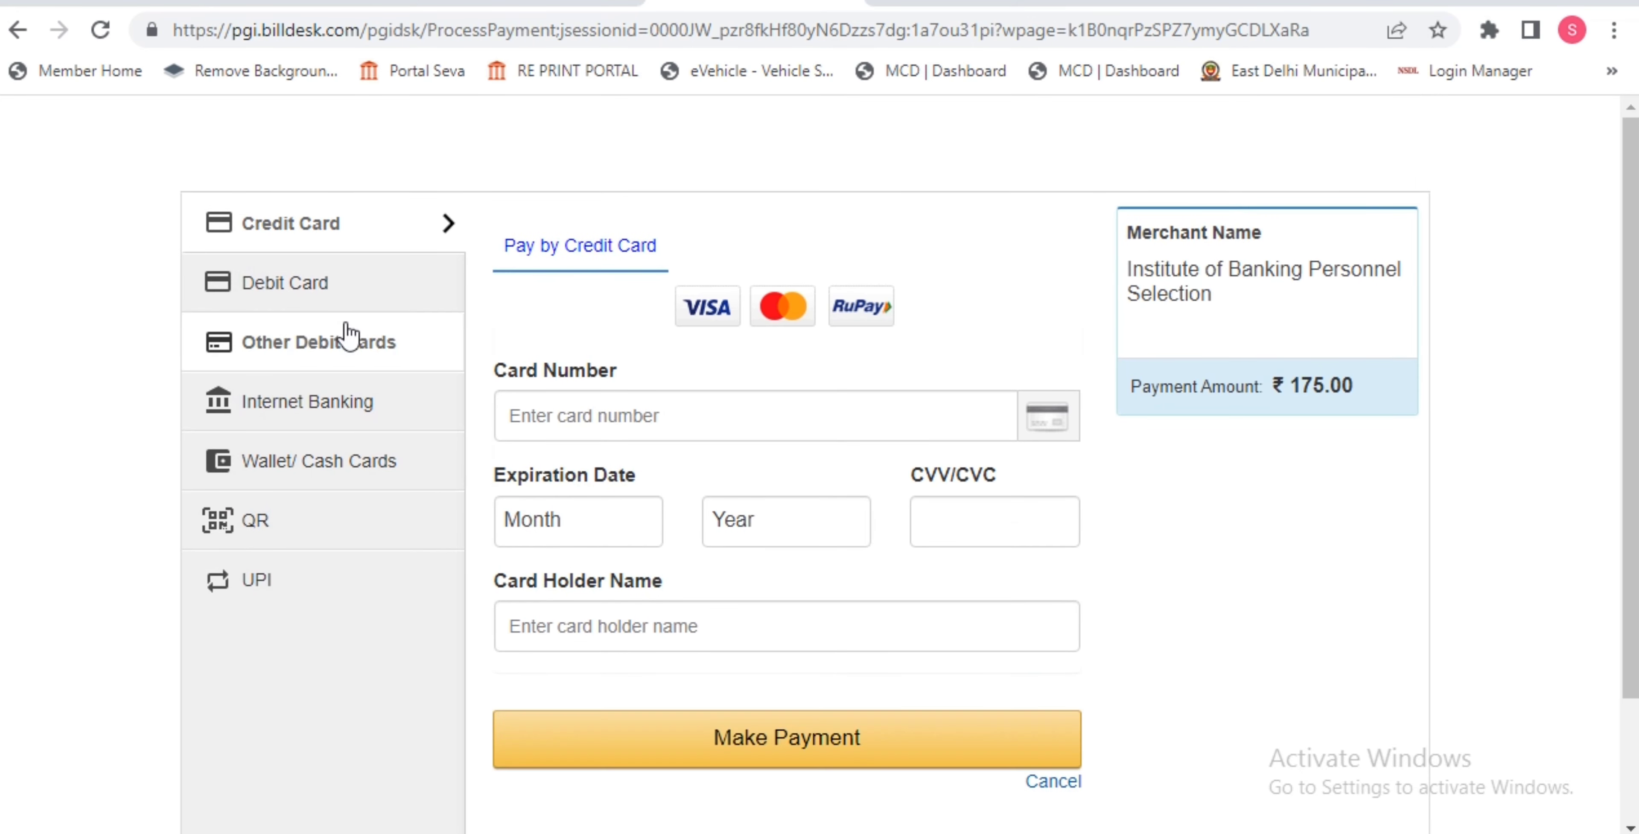
# Examine the fee payment methods: debit card, other debit cards, internet banking, the wallet/cash card list, QR and UPI.
pyautogui.click(270, 294)
pyautogui.click(329, 368)
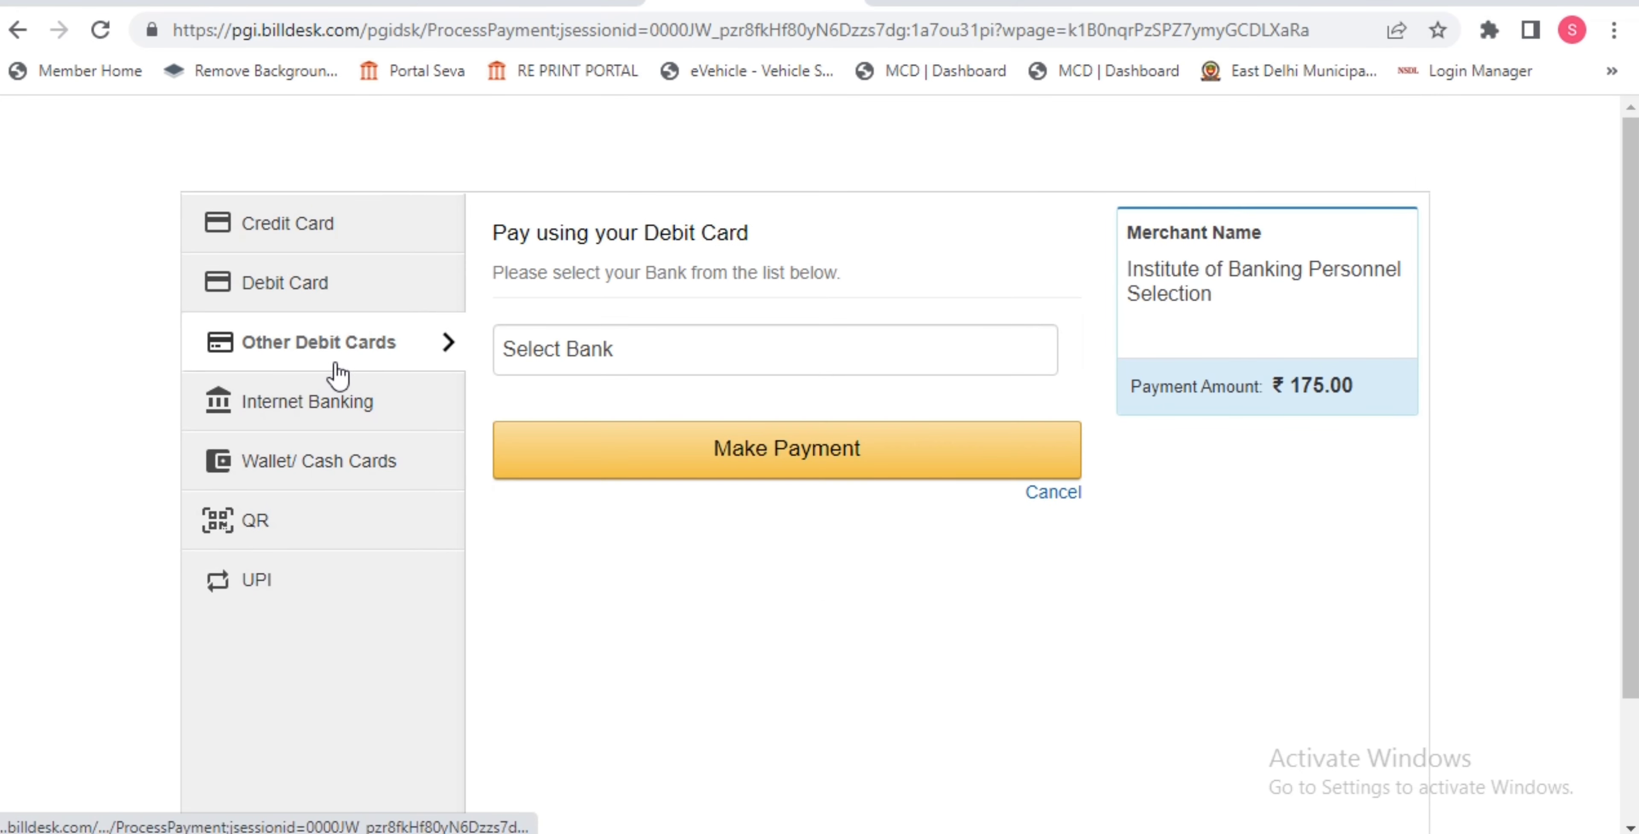
pyautogui.click(325, 408)
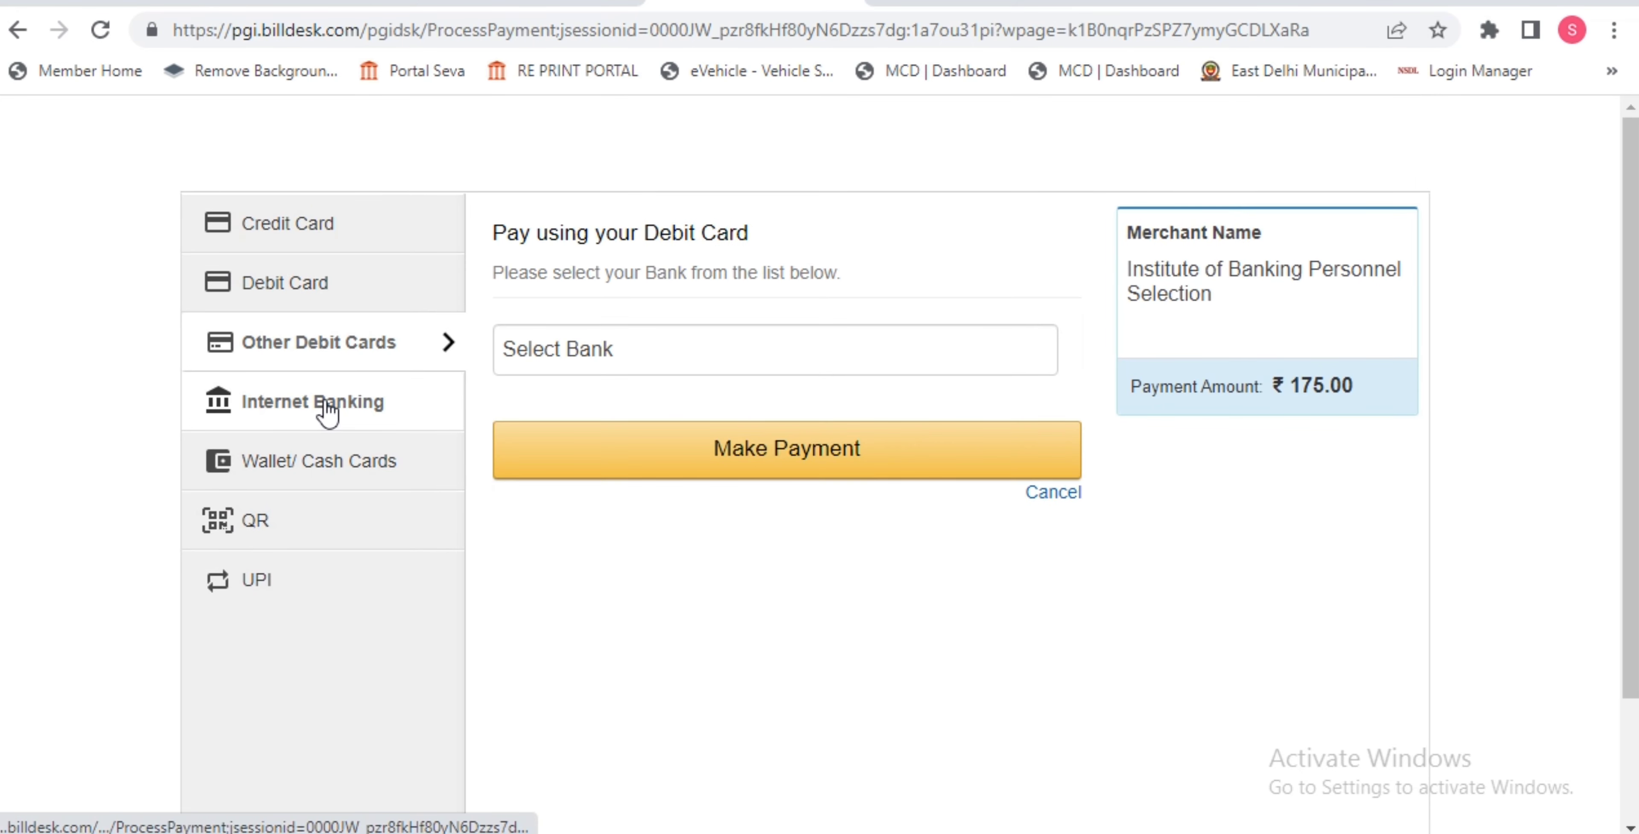
pyautogui.click(334, 474)
pyautogui.click(915, 359)
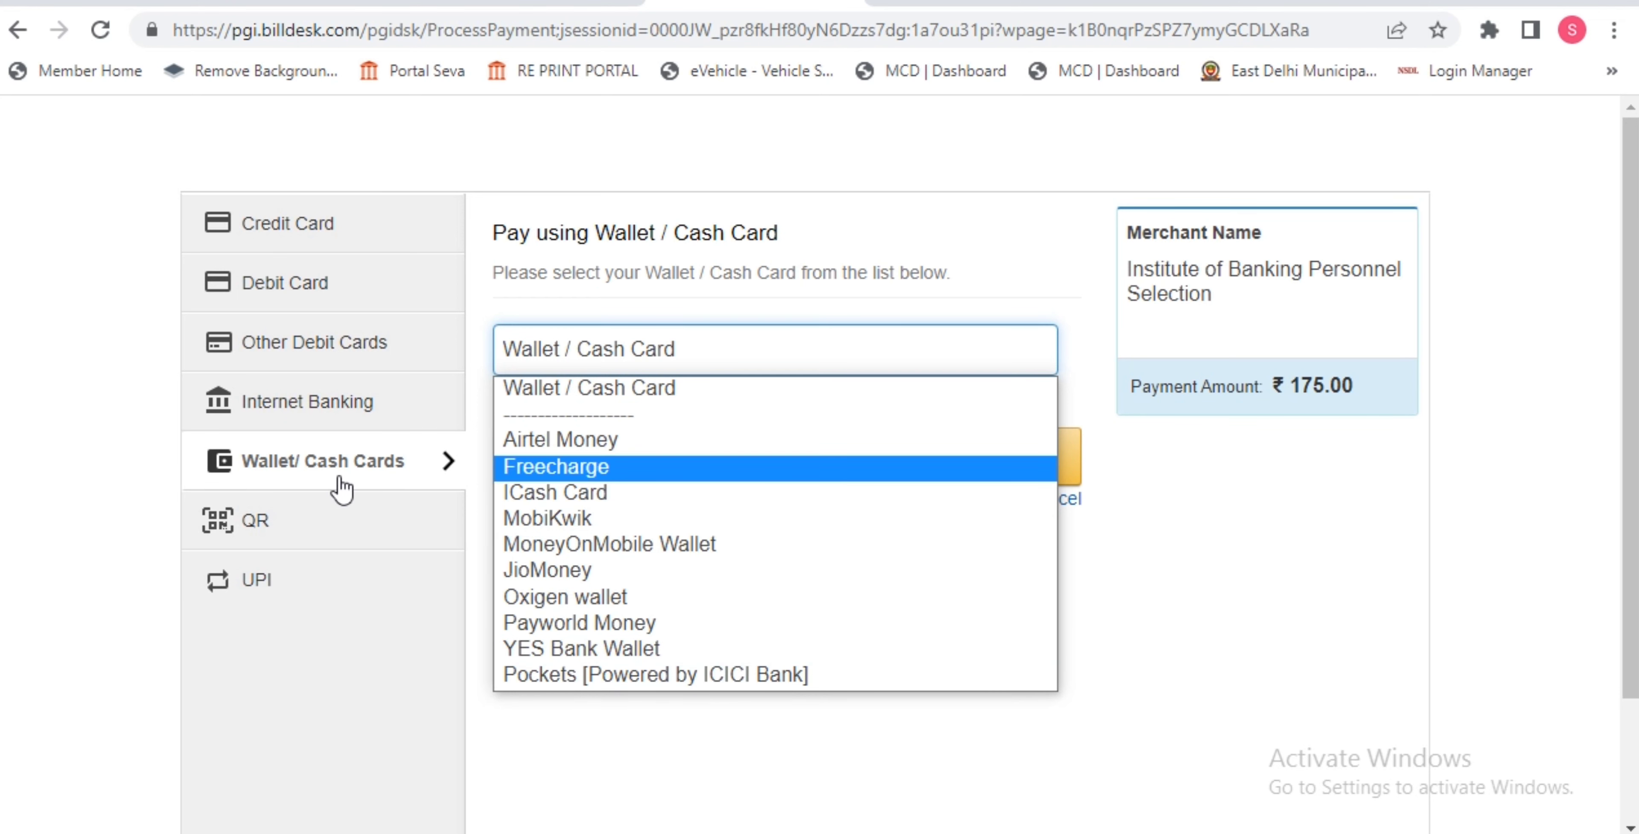
pyautogui.click(273, 521)
pyautogui.click(272, 521)
pyautogui.click(597, 382)
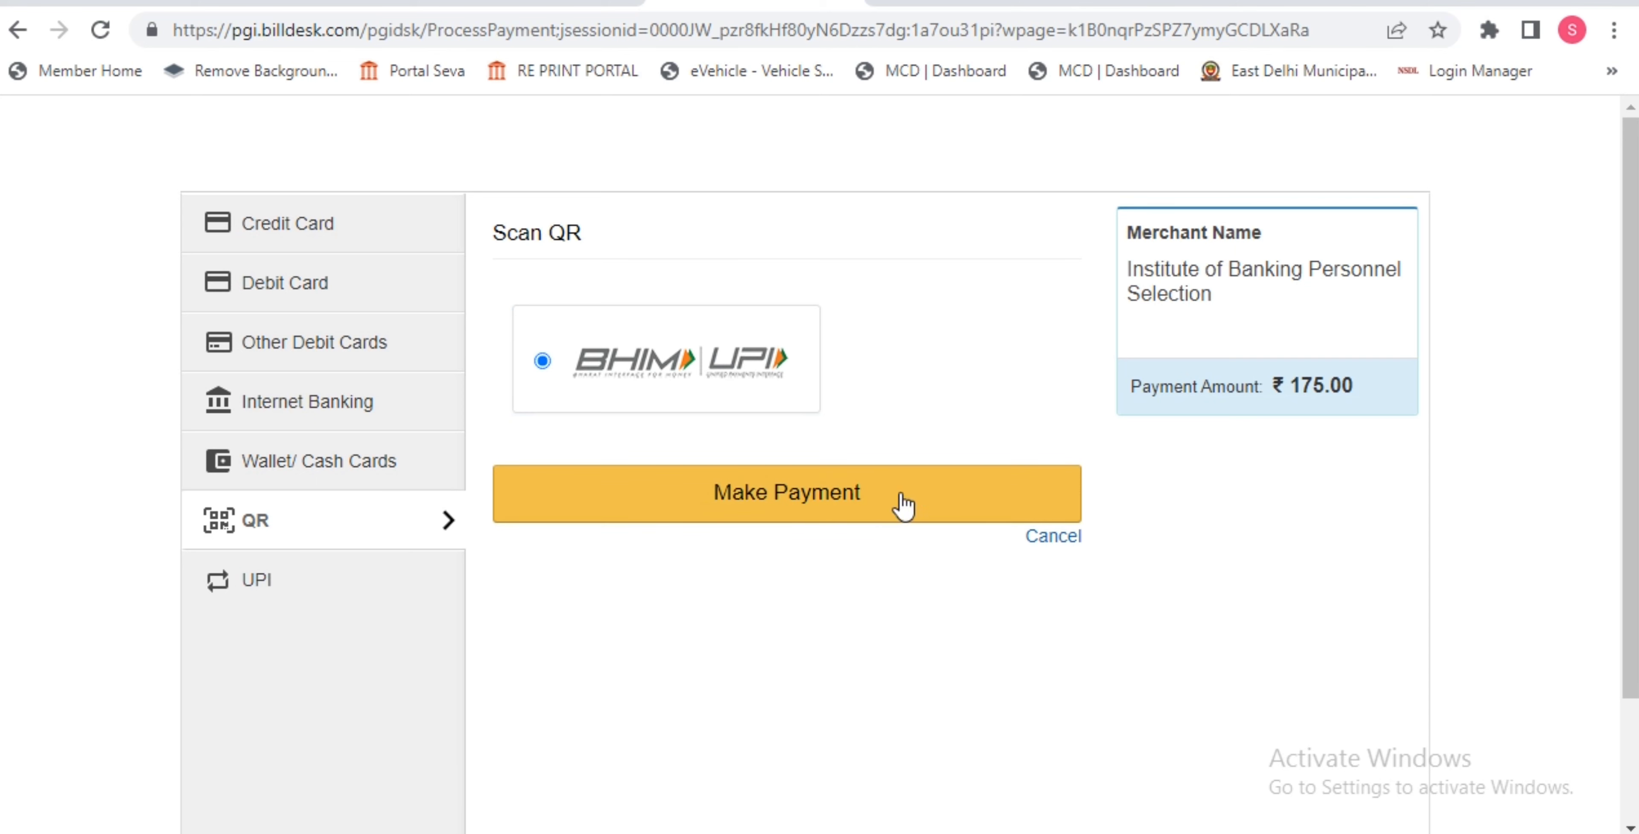
pyautogui.click(275, 584)
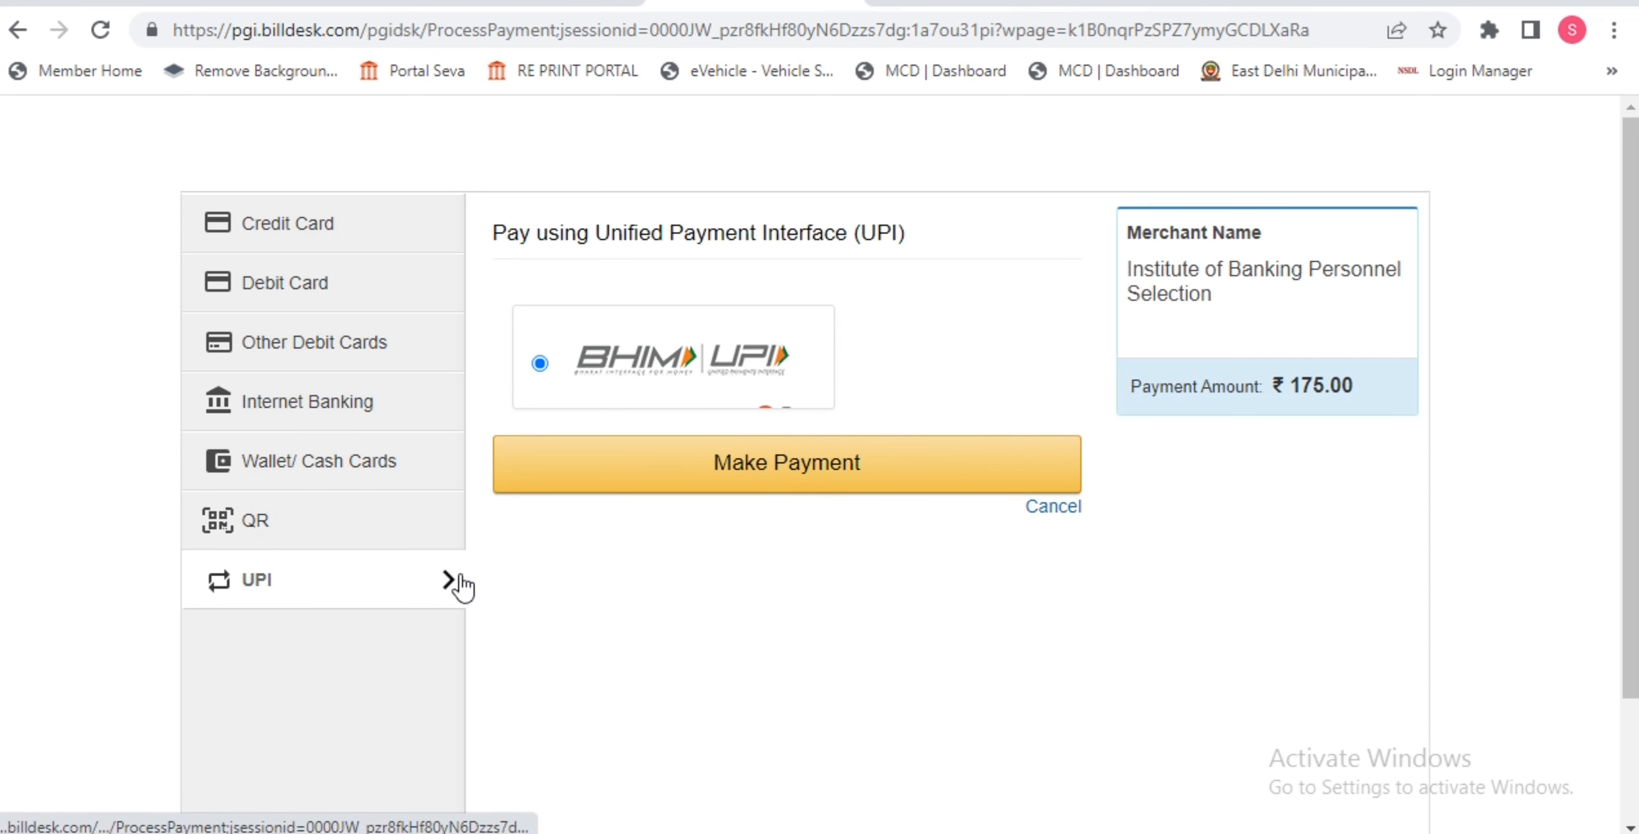
pyautogui.click(394, 547)
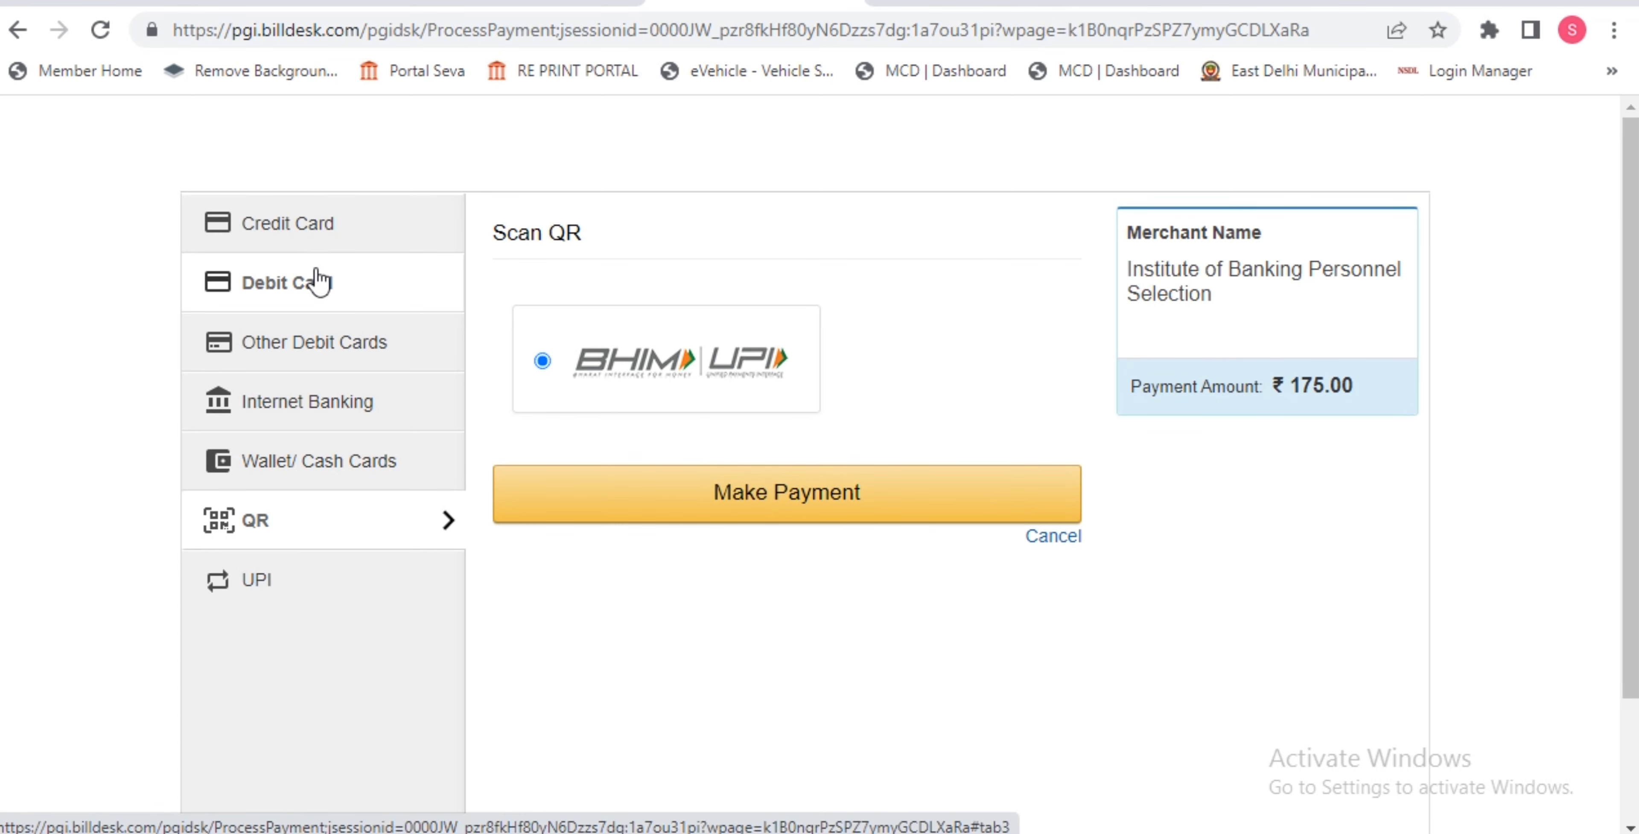
pyautogui.click(319, 360)
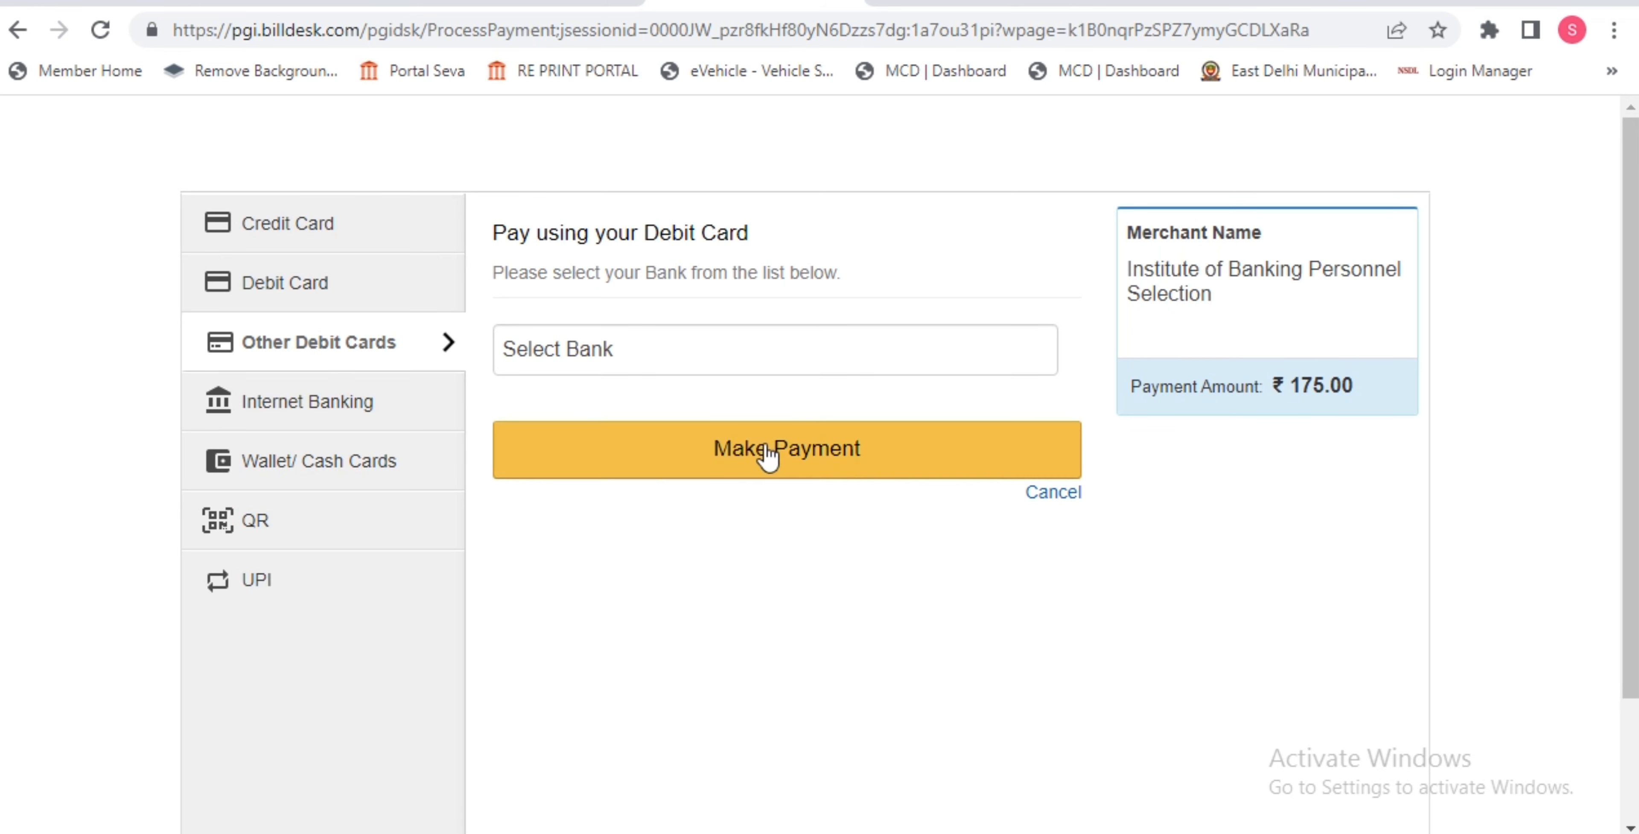
# Switch to the Dili Job channel on YouTube and look through its uploaded videos.
pyautogui.click(941, 4)
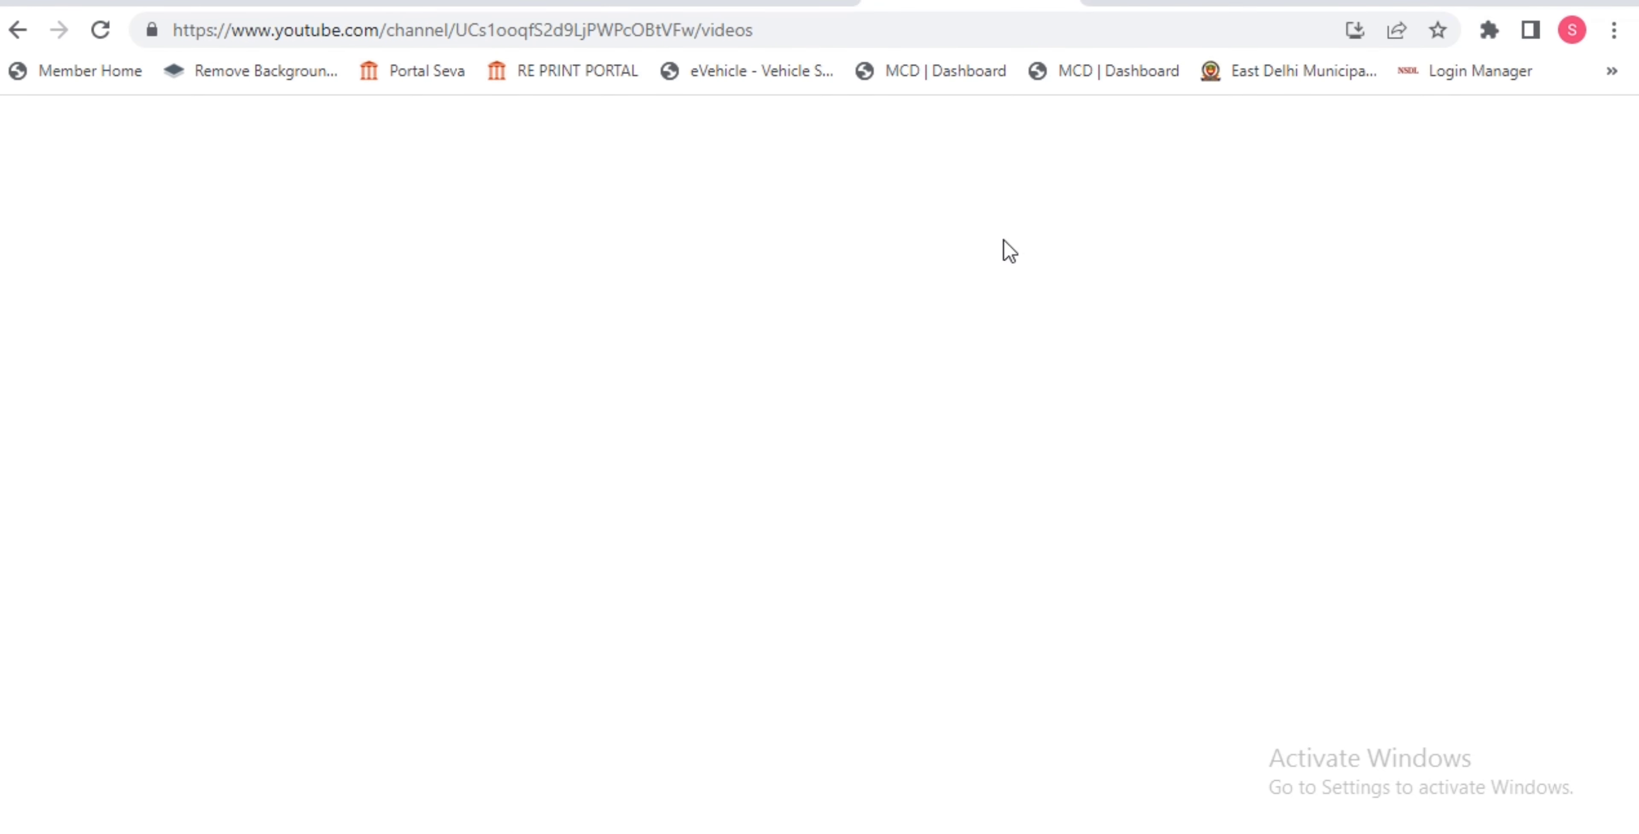
pyautogui.scroll(-2, 1098, 369)
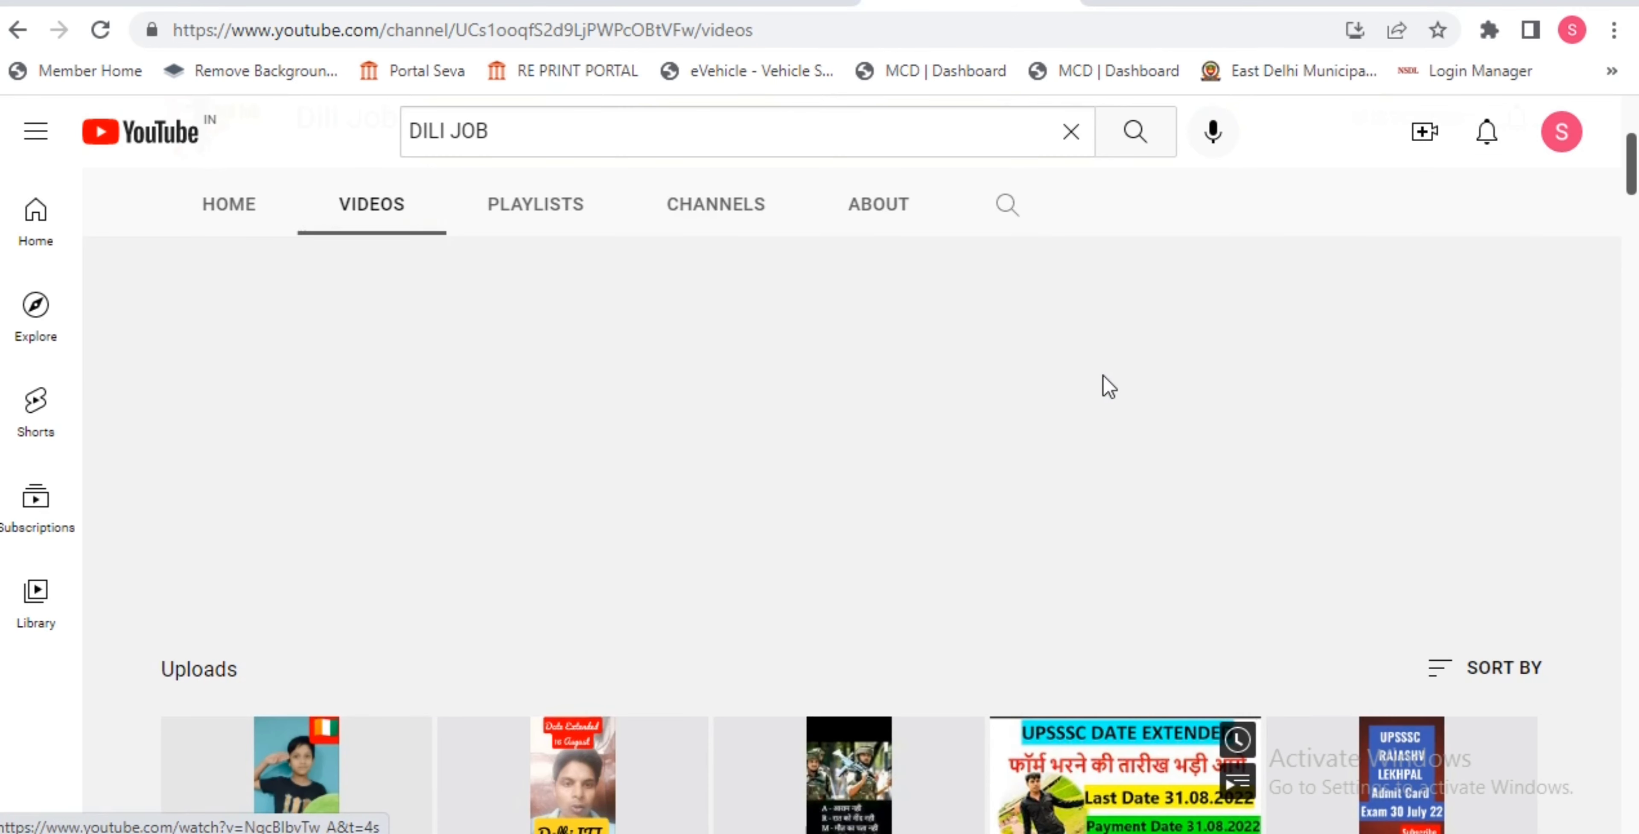
pyautogui.scroll(-10, 1251, 465)
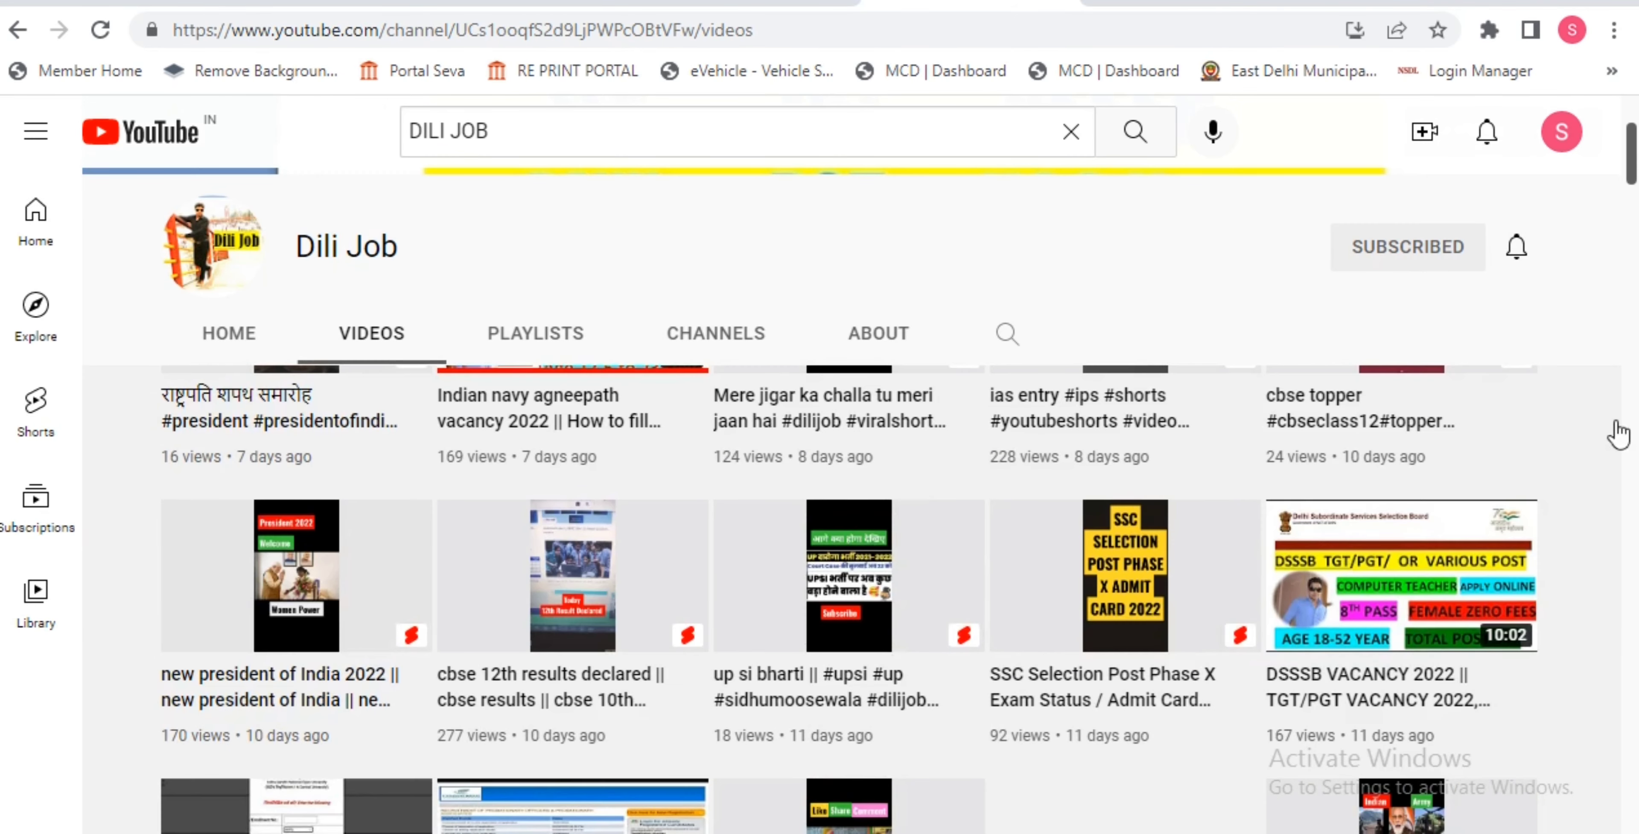
pyautogui.scroll(-8, 1340, 433)
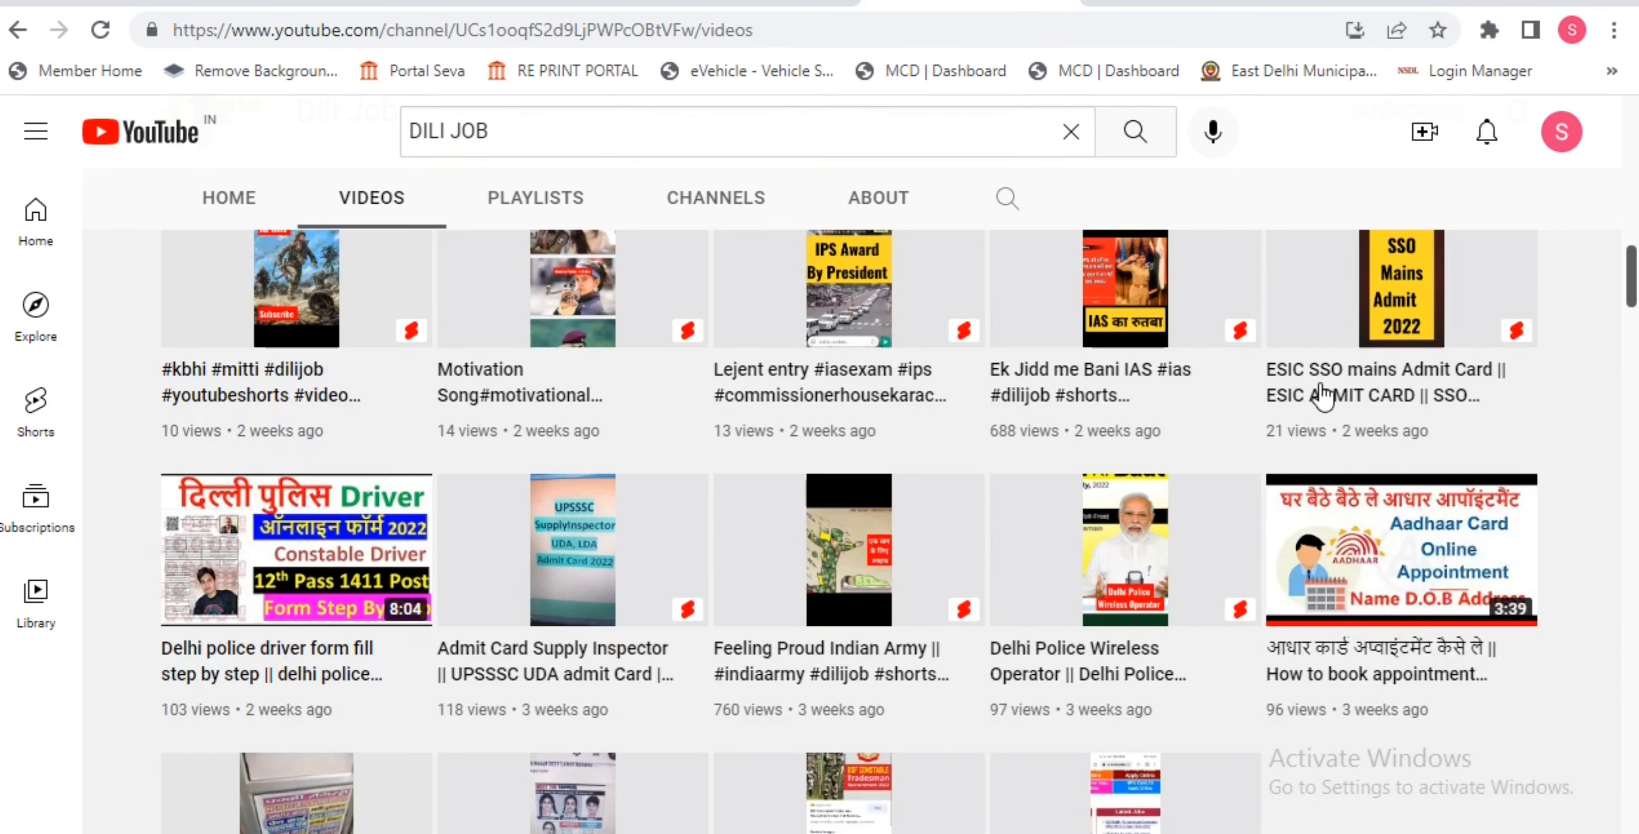
pyautogui.scroll(-10, 1322, 396)
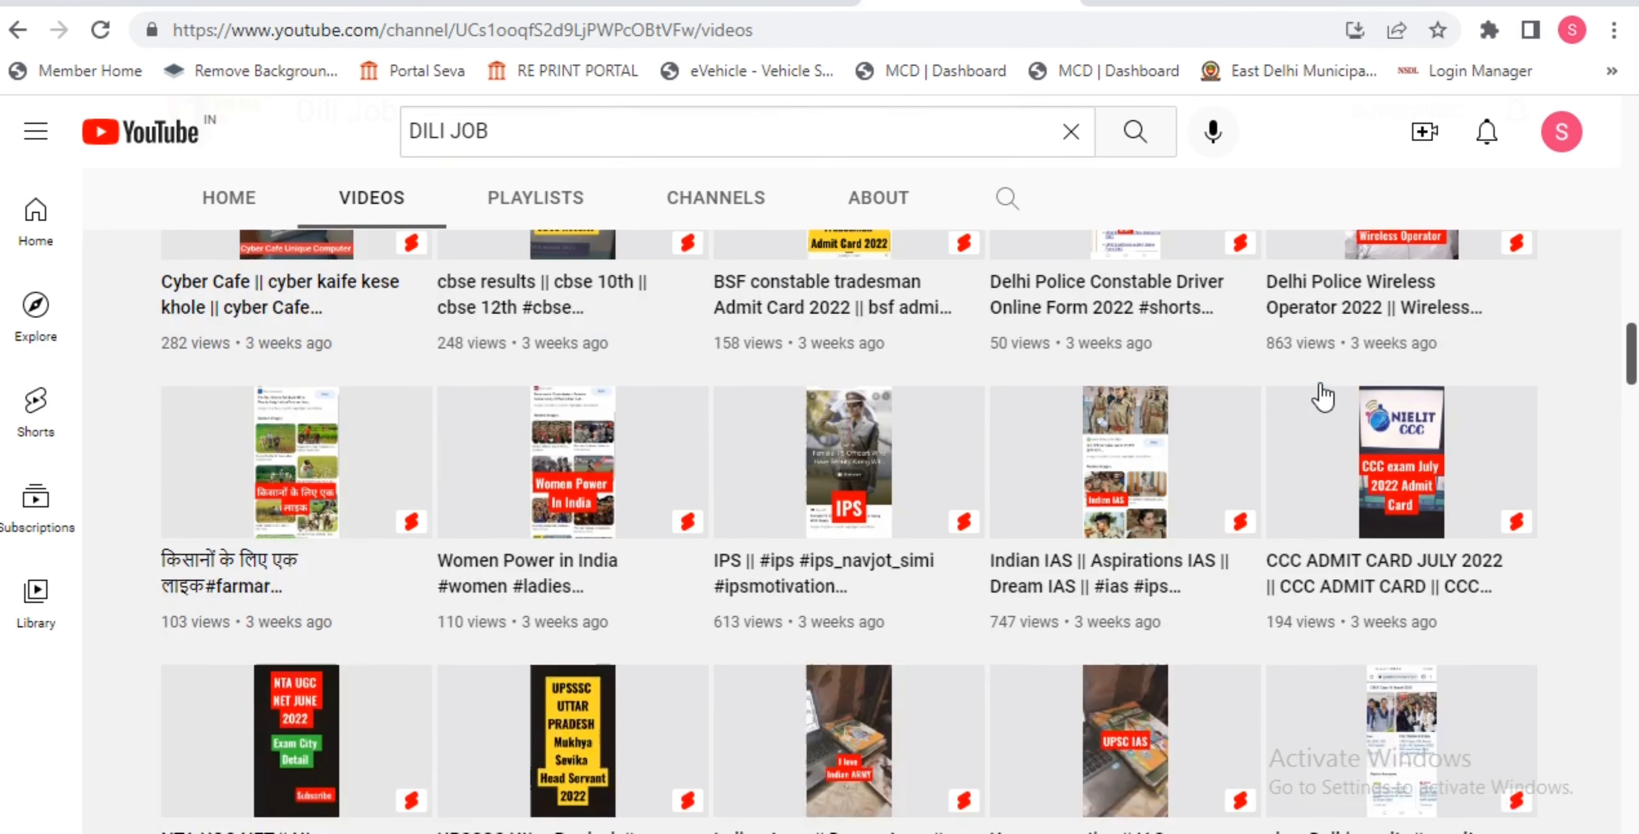
pyautogui.scroll(-12, 1323, 396)
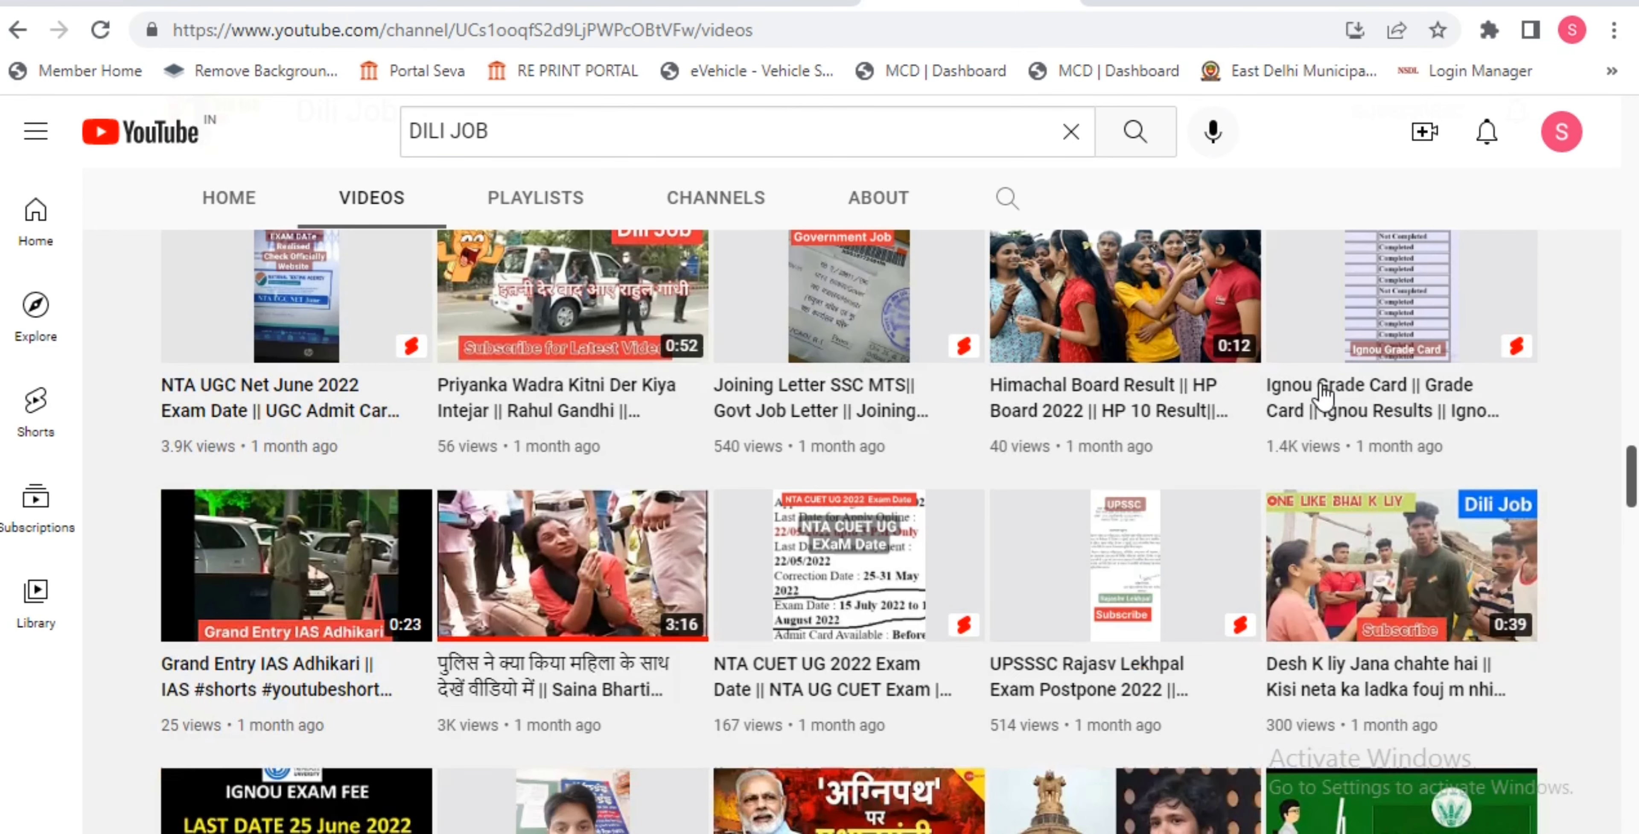
pyautogui.scroll(-10, 1323, 396)
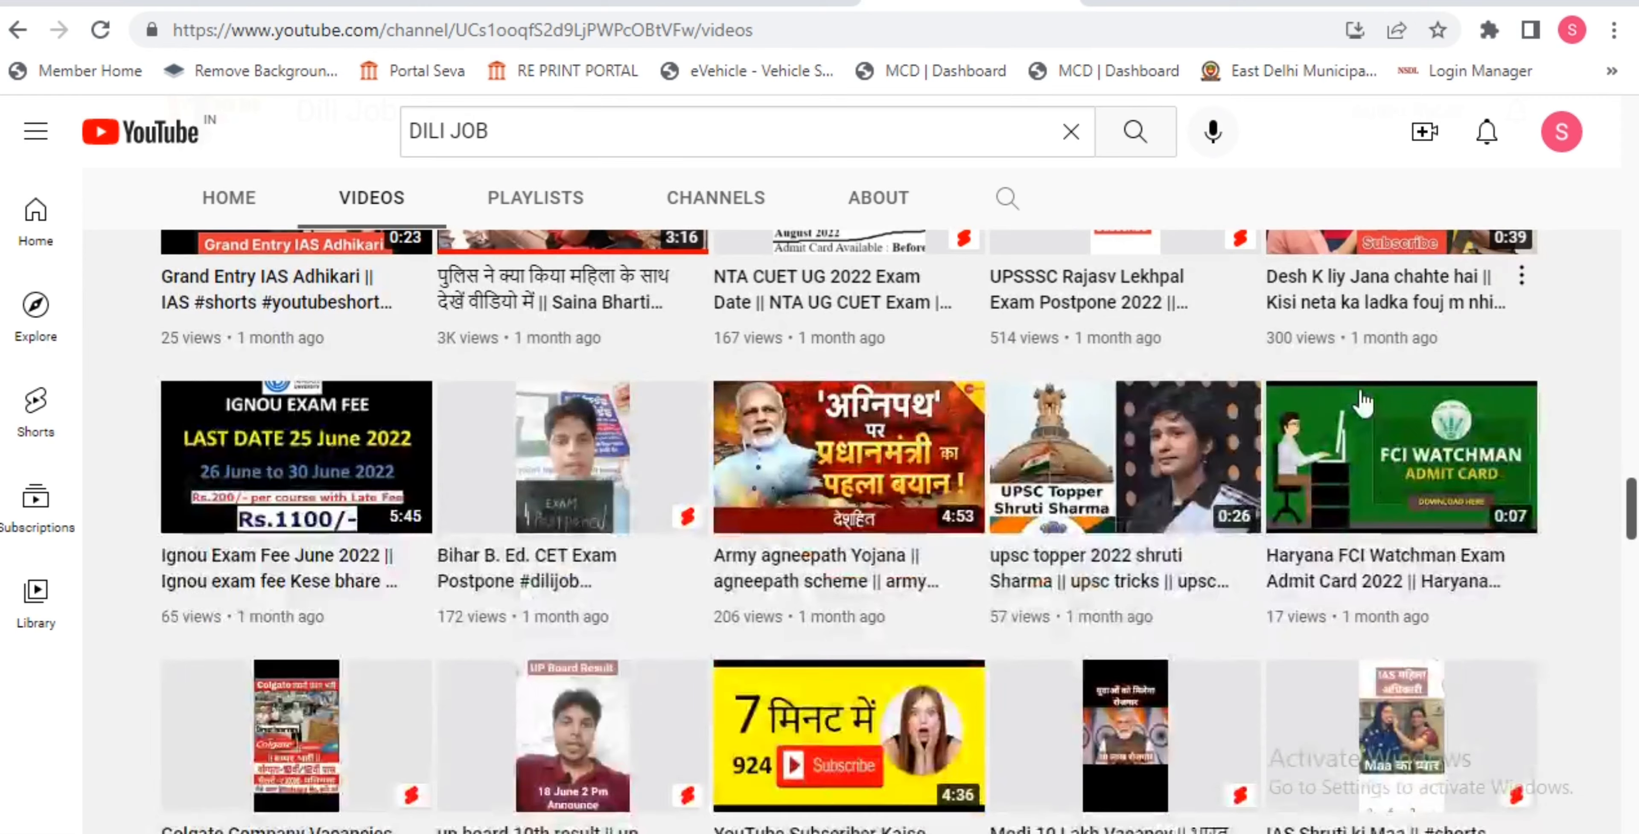
pyautogui.scroll(-9, 1359, 389)
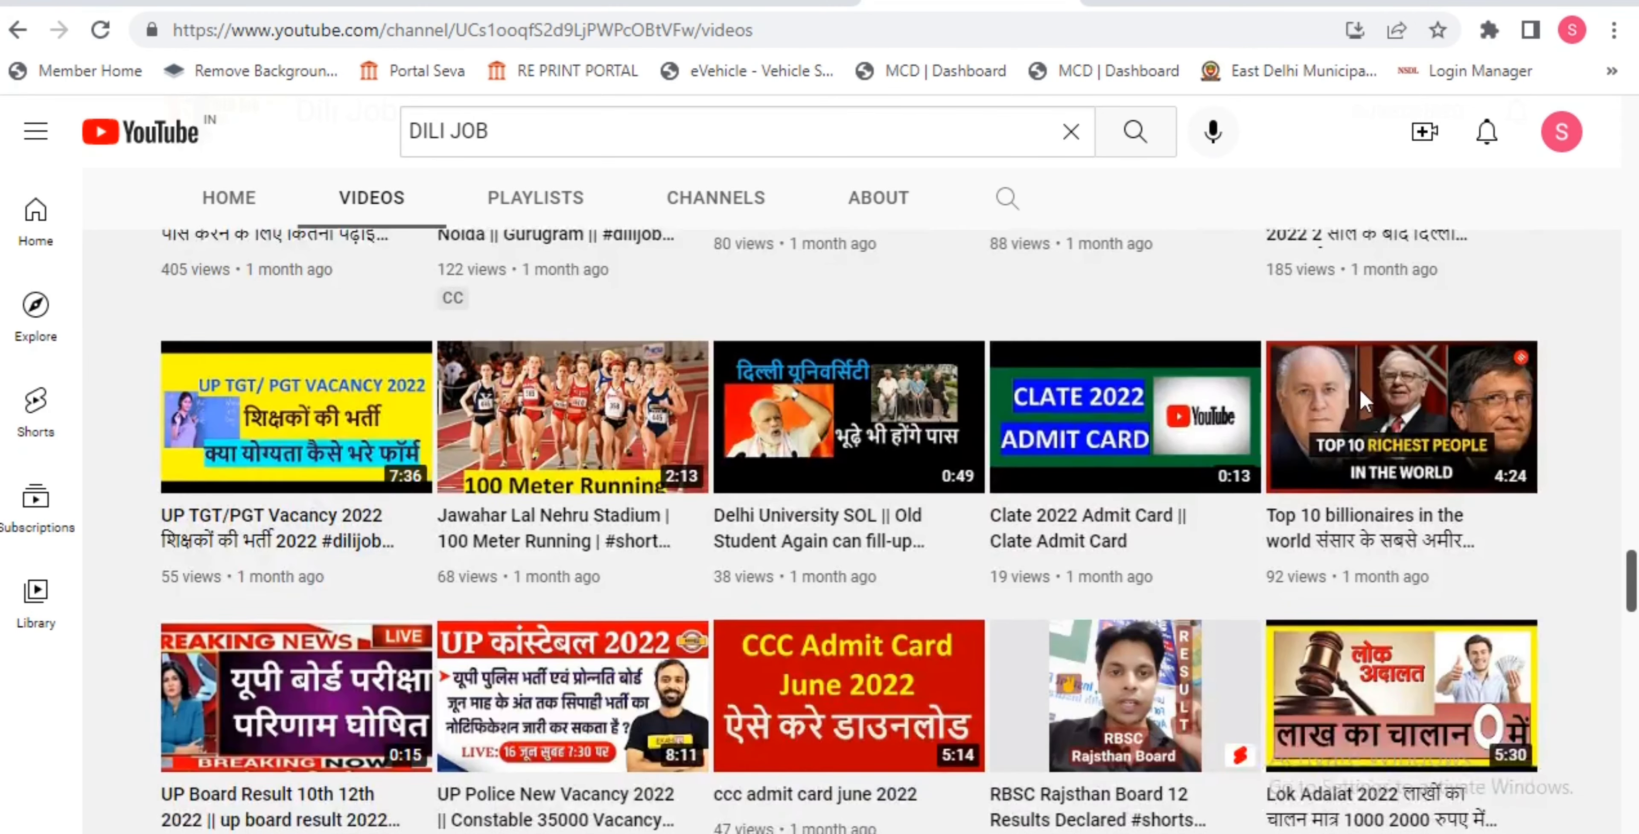
pyautogui.scroll(-6, 1359, 388)
pyautogui.scroll(-10, 1360, 400)
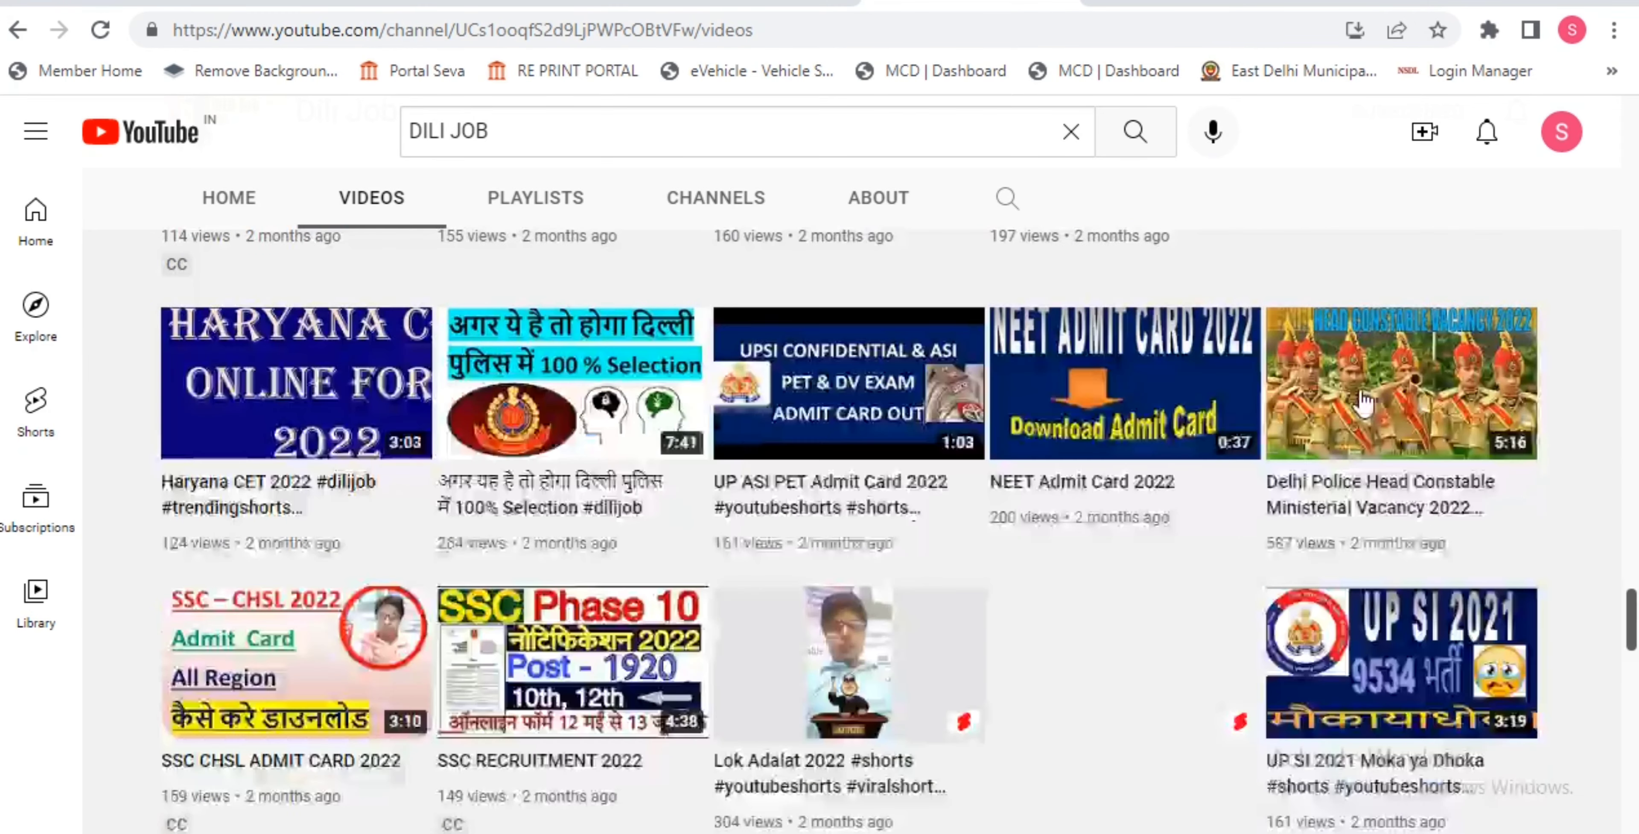
pyautogui.scroll(-10, 1362, 401)
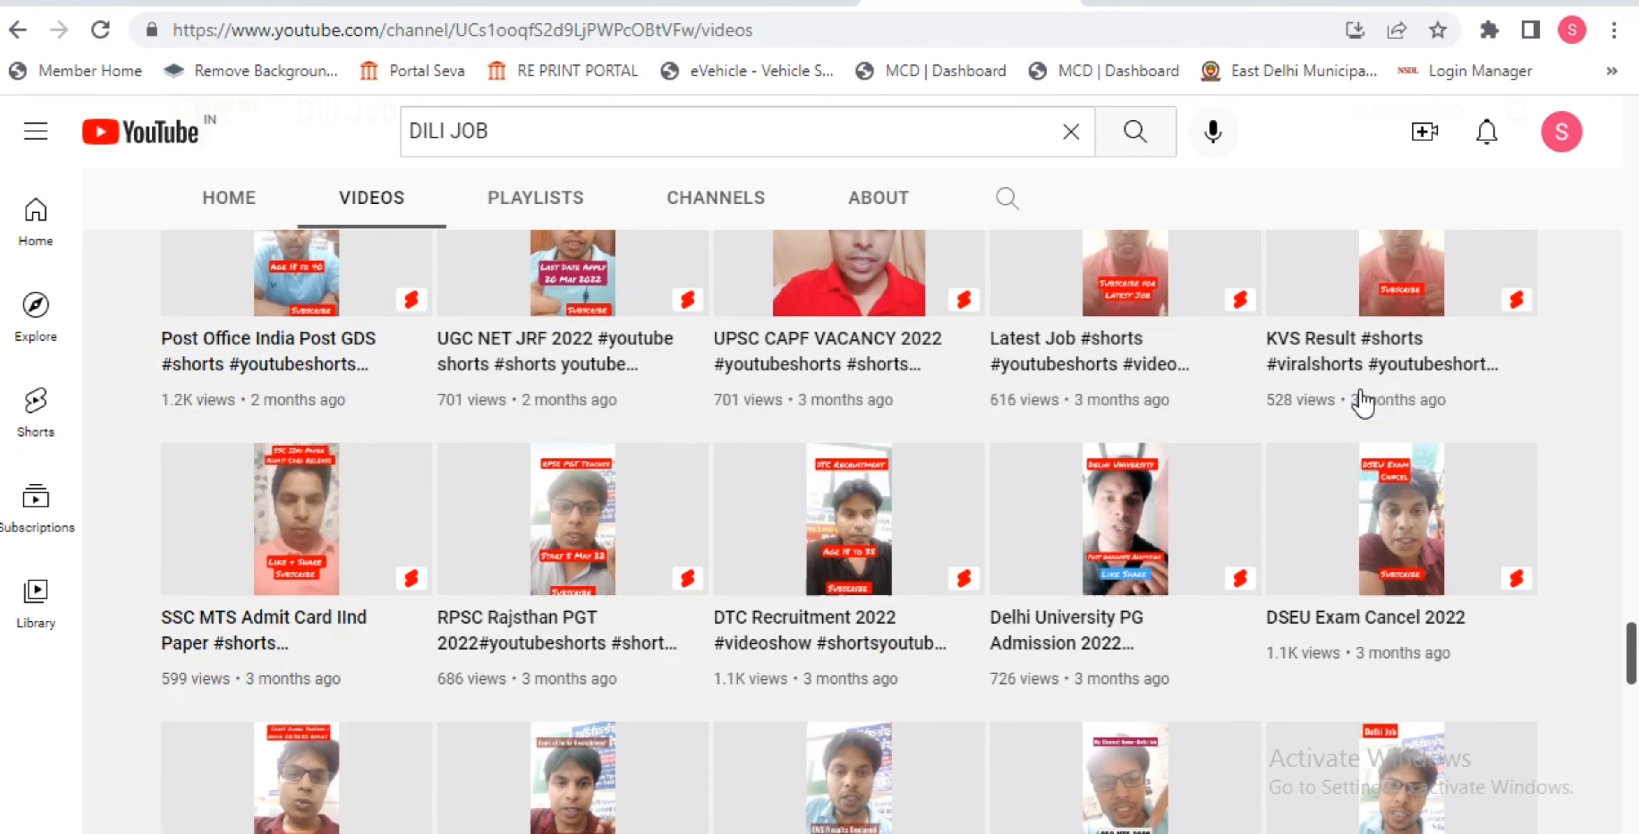
pyautogui.scroll(-6, 1362, 400)
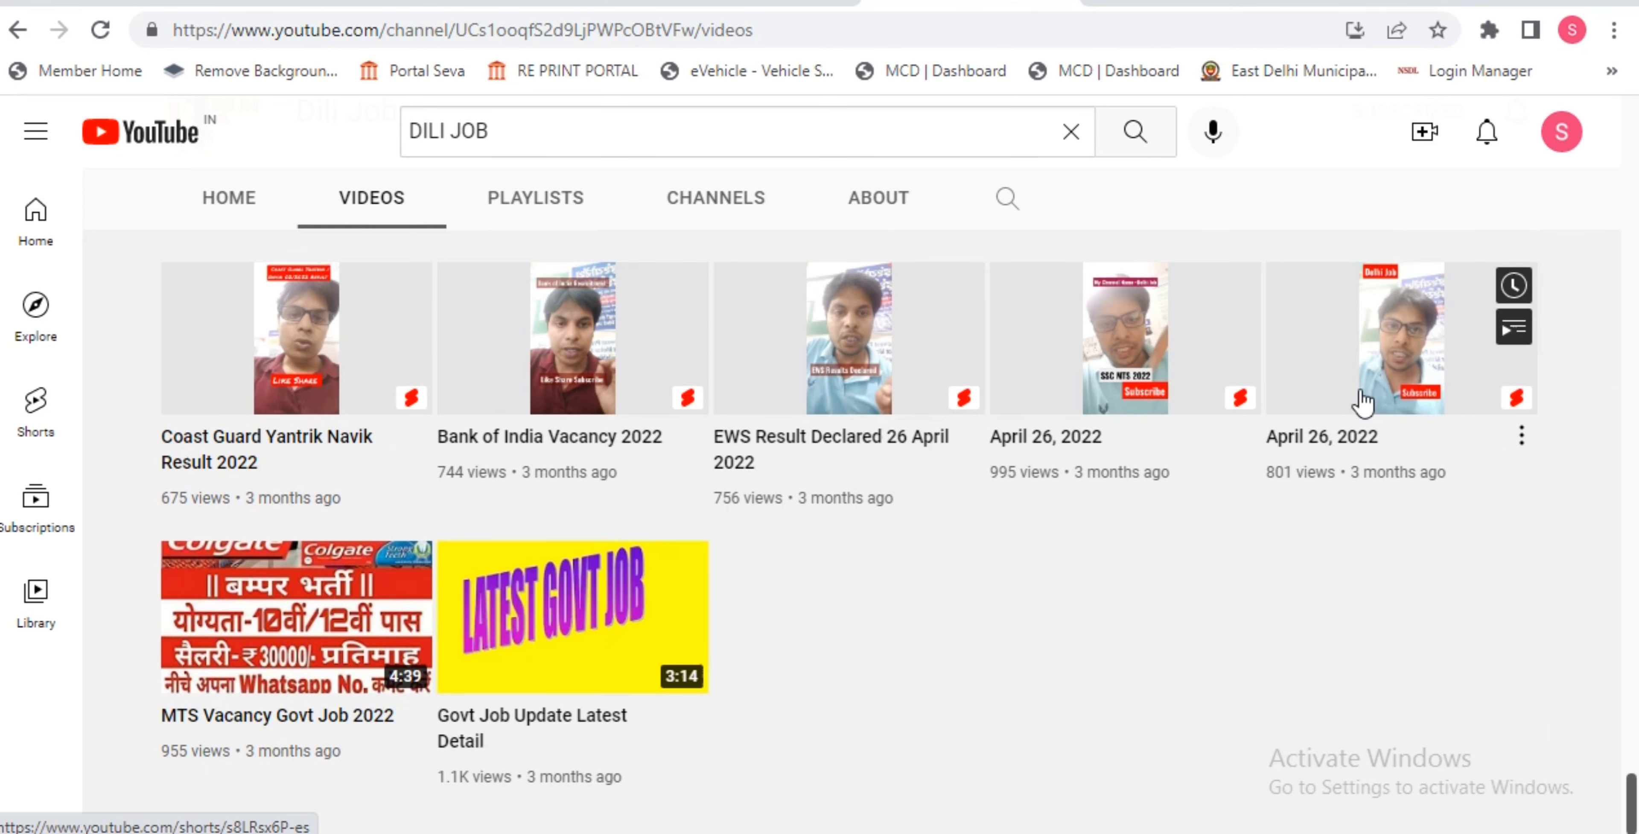
pyautogui.scroll(8, 1364, 402)
pyautogui.scroll(5, 1364, 403)
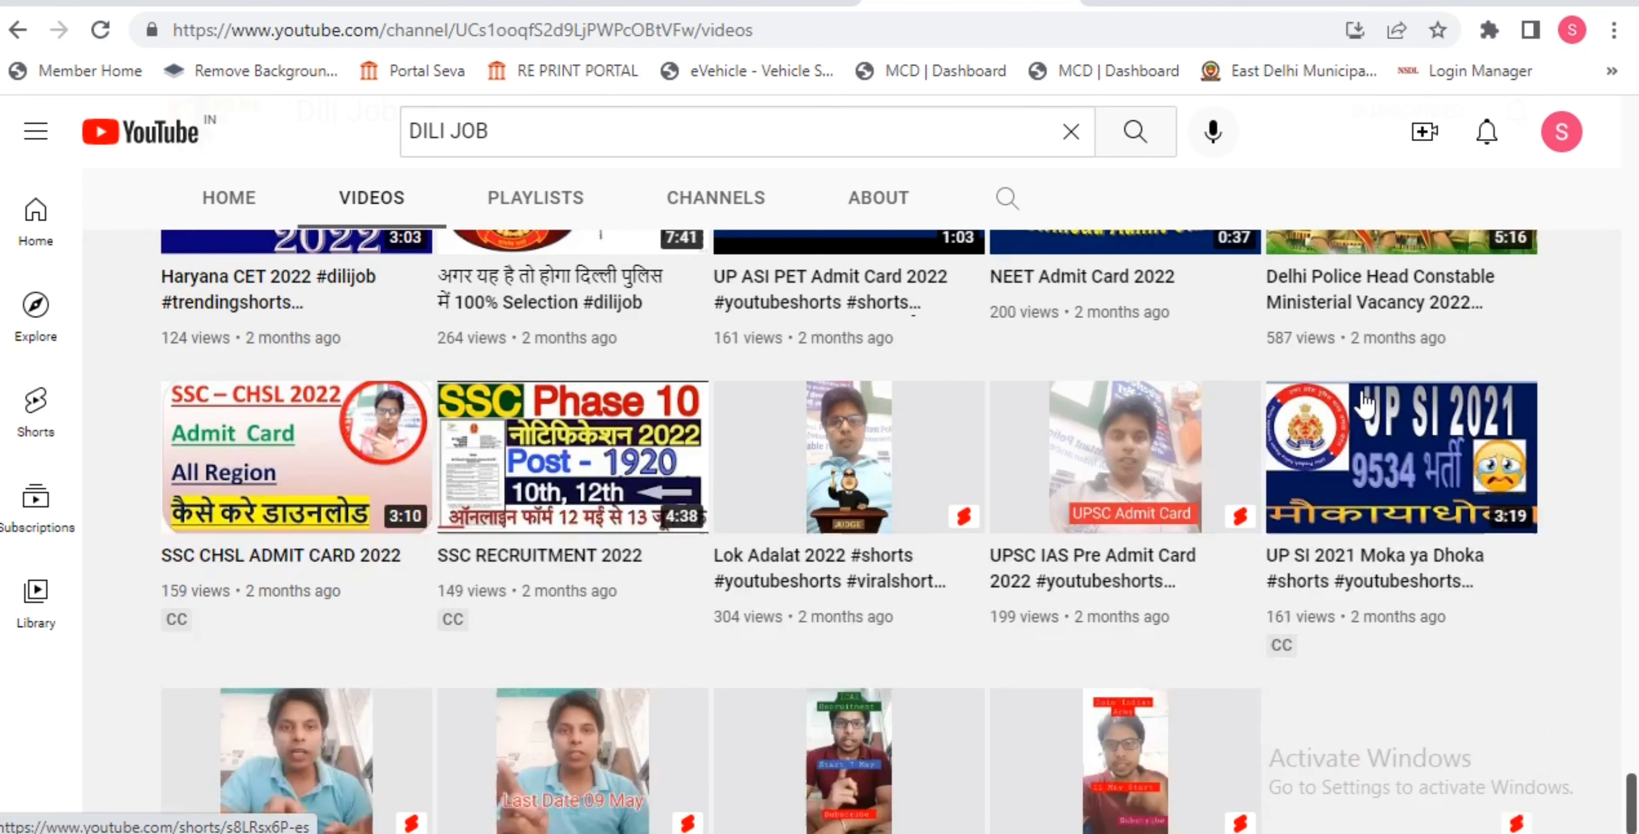
pyautogui.scroll(20, 1364, 403)
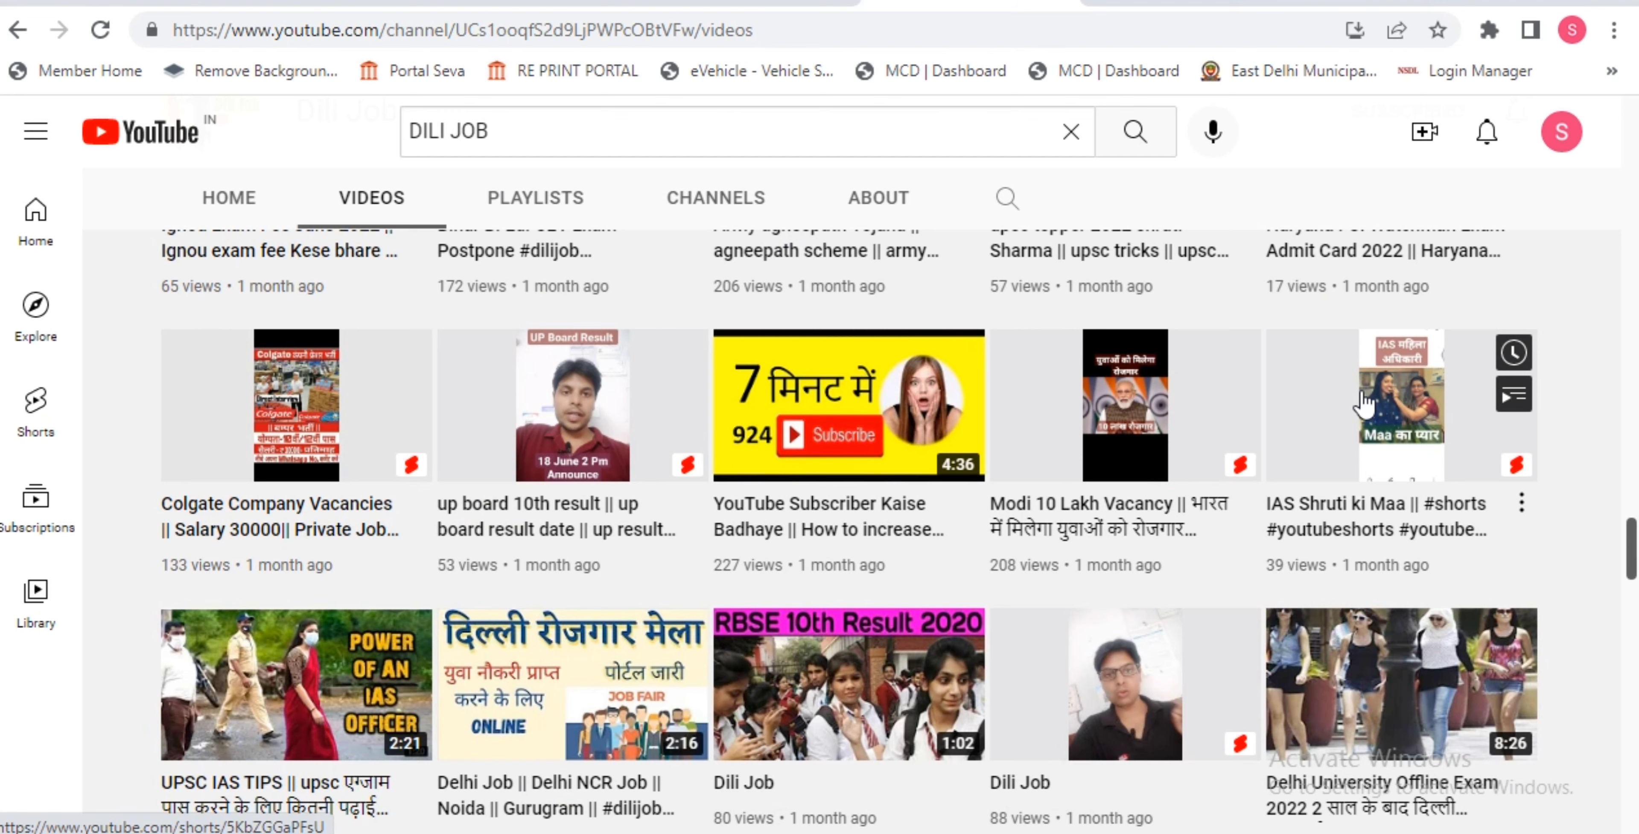
pyautogui.scroll(7, 1311, 396)
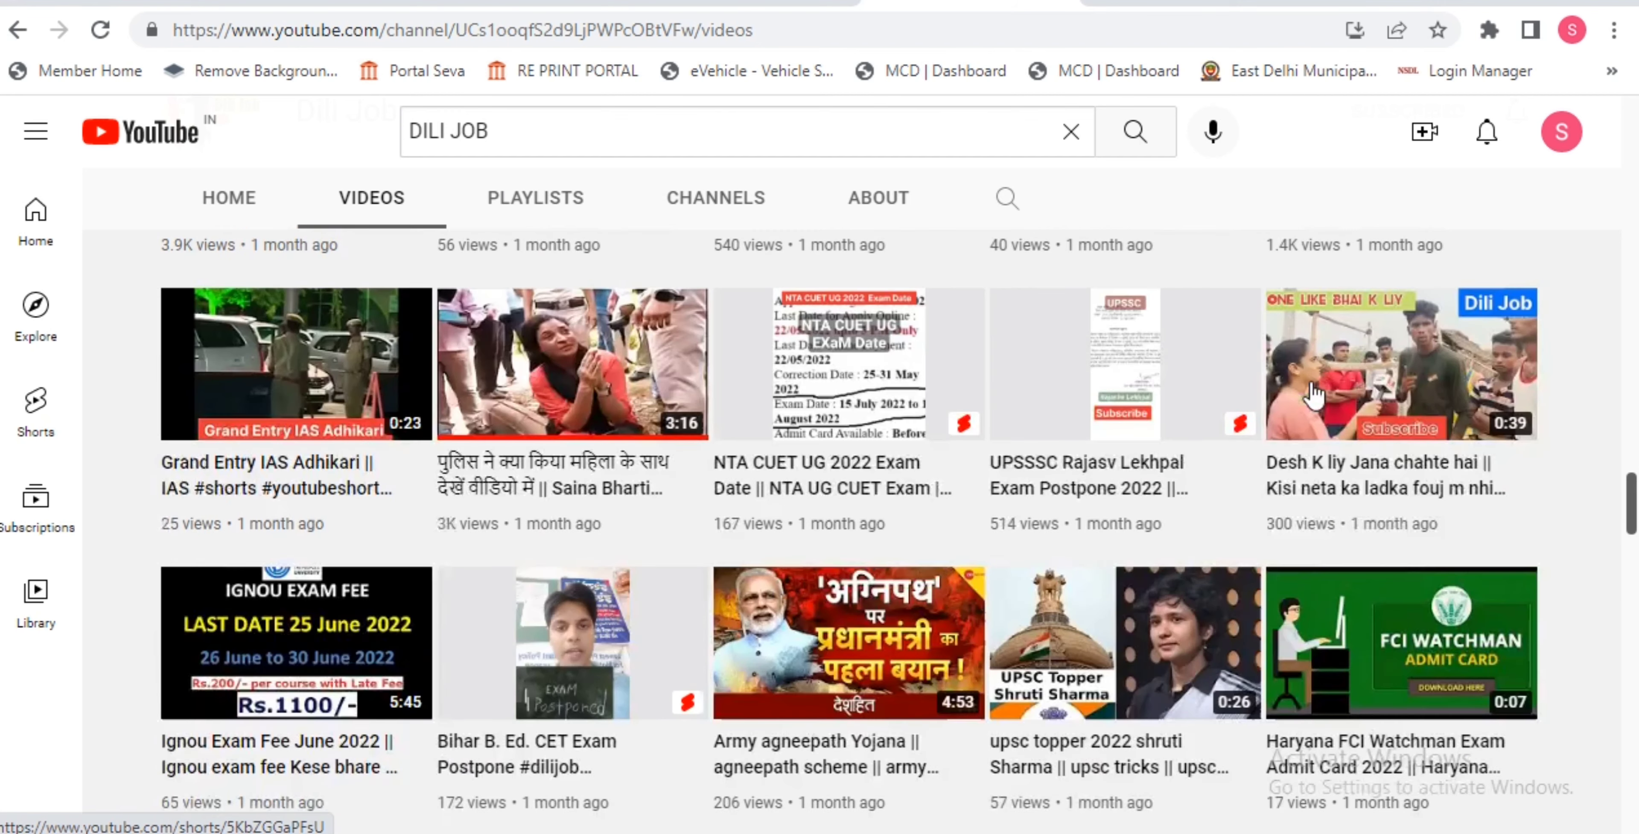
pyautogui.scroll(8, 1313, 396)
pyautogui.scroll(18, 1313, 396)
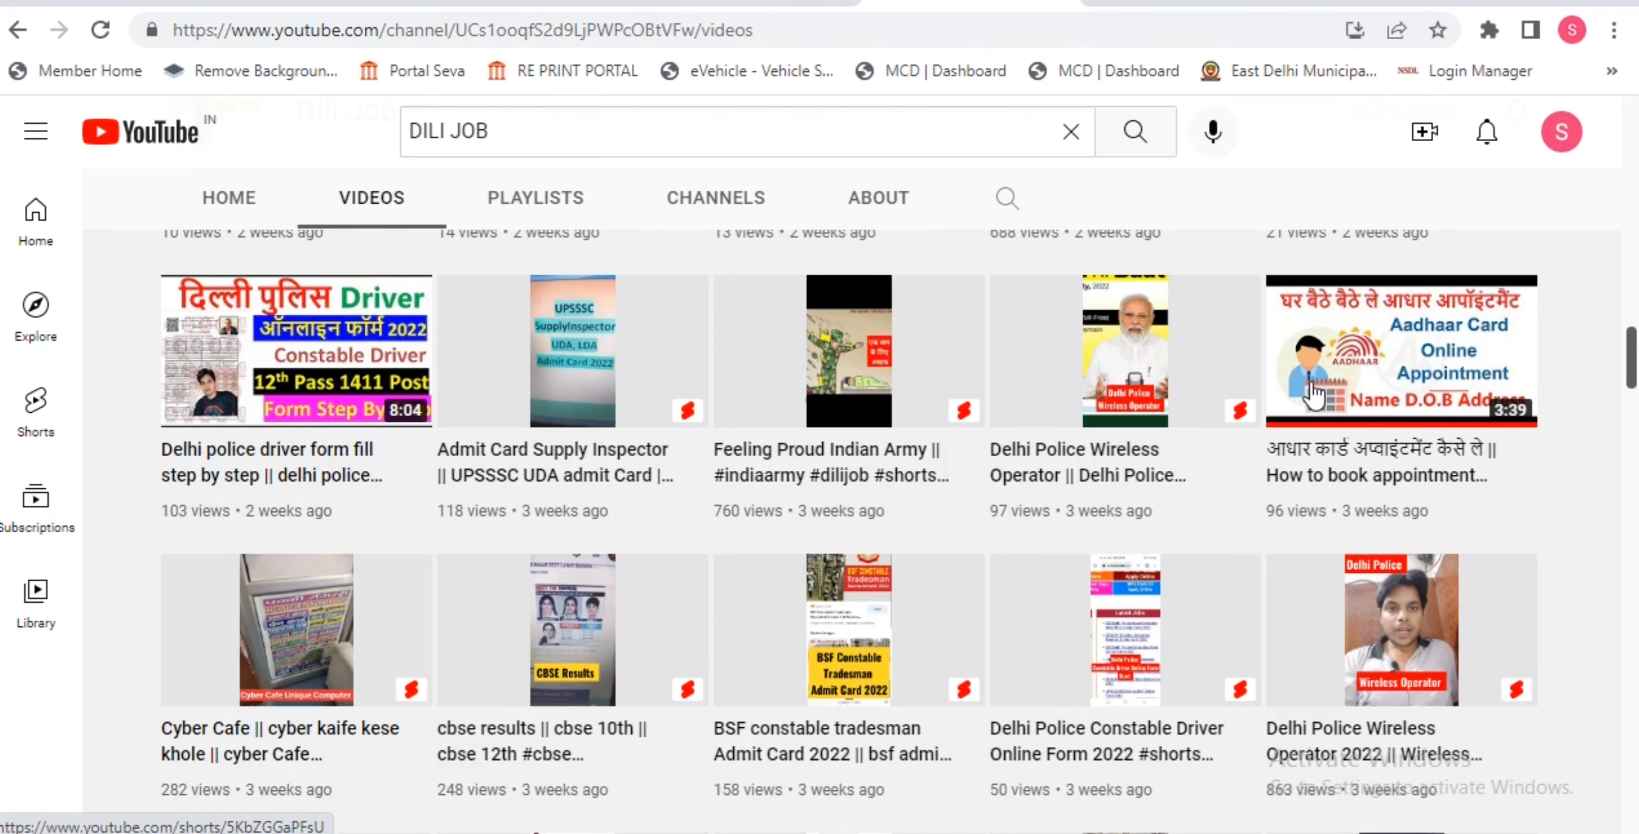
pyautogui.scroll(14, 1313, 396)
pyautogui.scroll(8, 1317, 393)
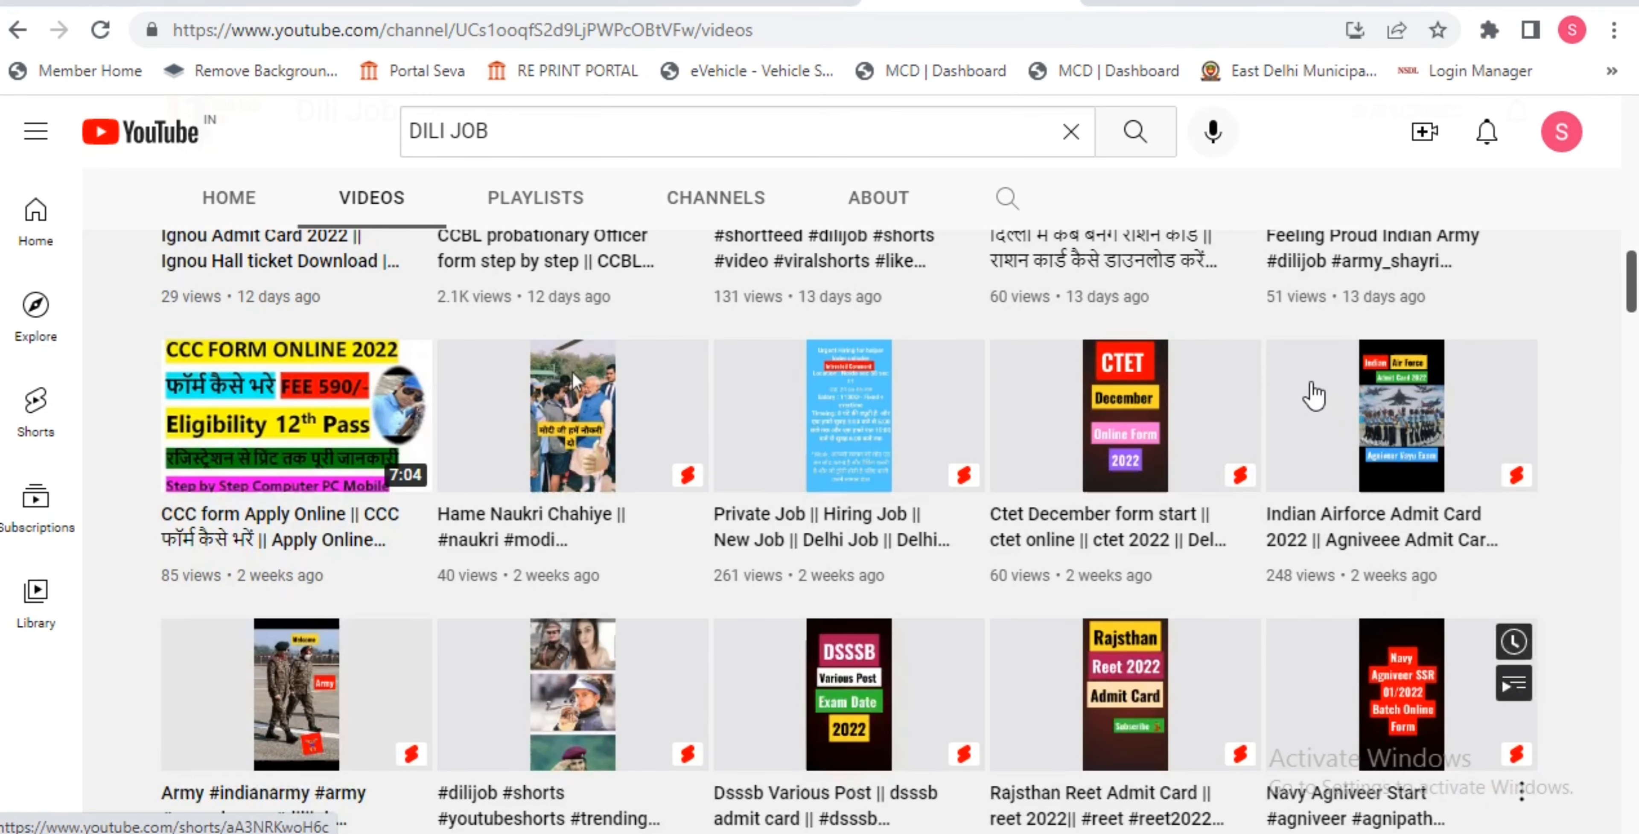